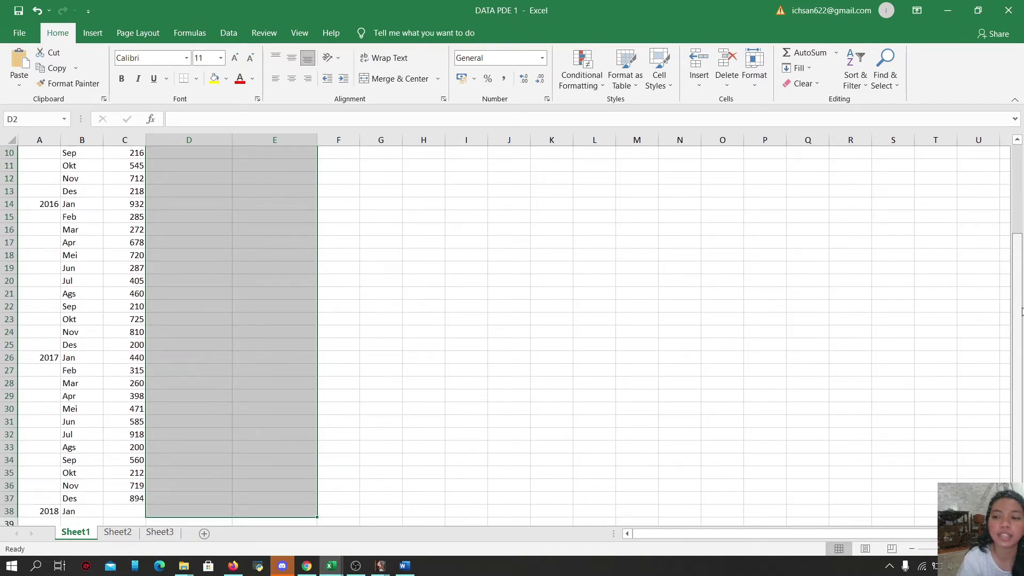
# Step: Enter a formula in D4 of the MA(3) column that averages the Yt values in C2:C4
pyautogui.moveTo(1022, 312); pyautogui.dragTo(1016, 230)
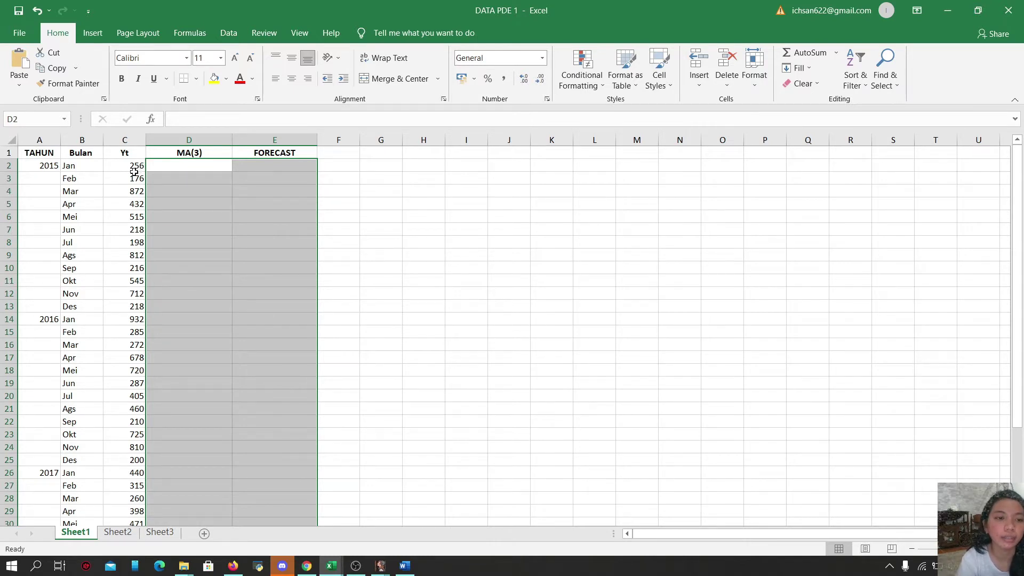
pyautogui.click(198, 168)
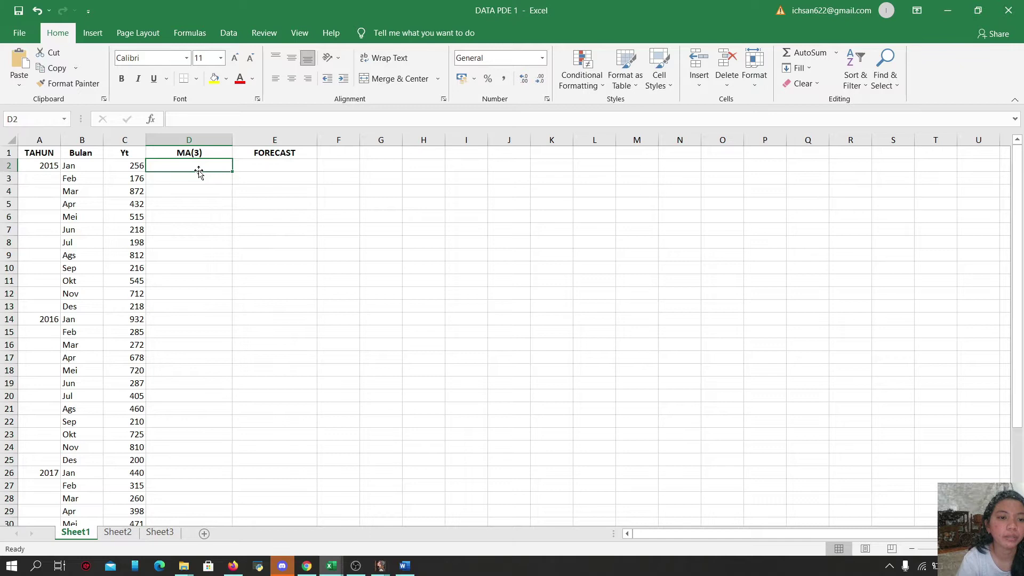
pyautogui.click(199, 192)
pyautogui.write('=')
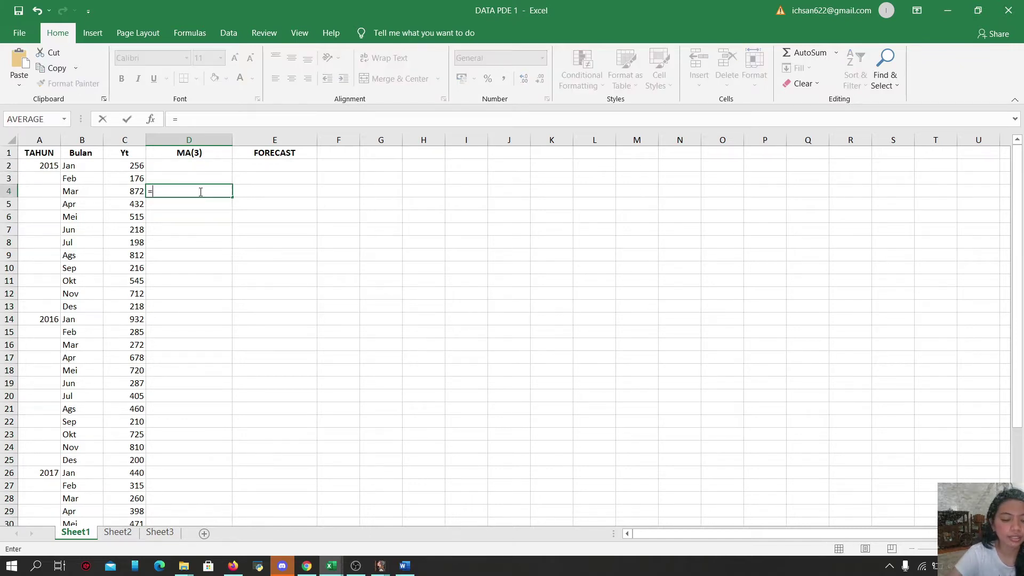
pyautogui.write('avera')
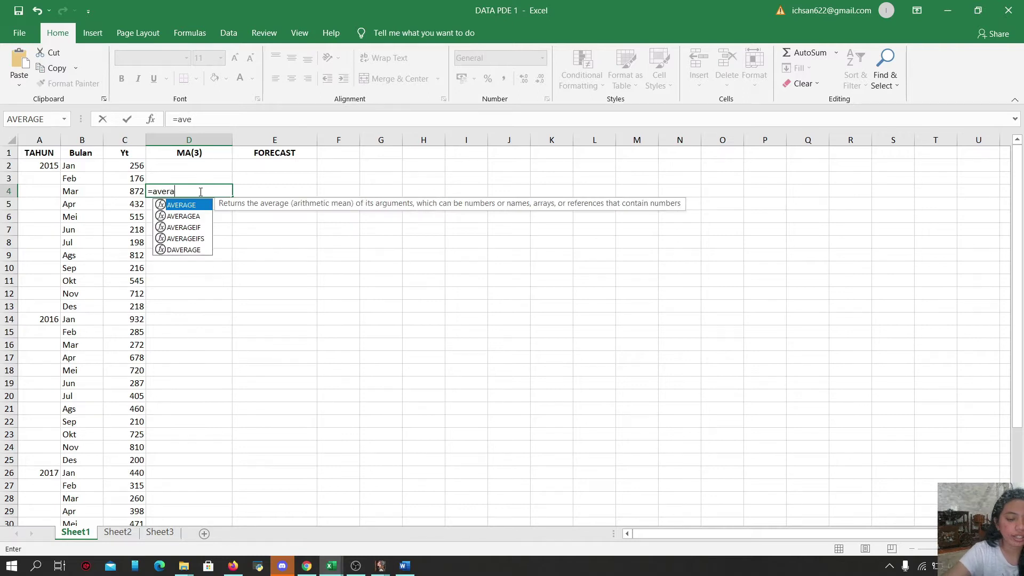
pyautogui.write('ge(')
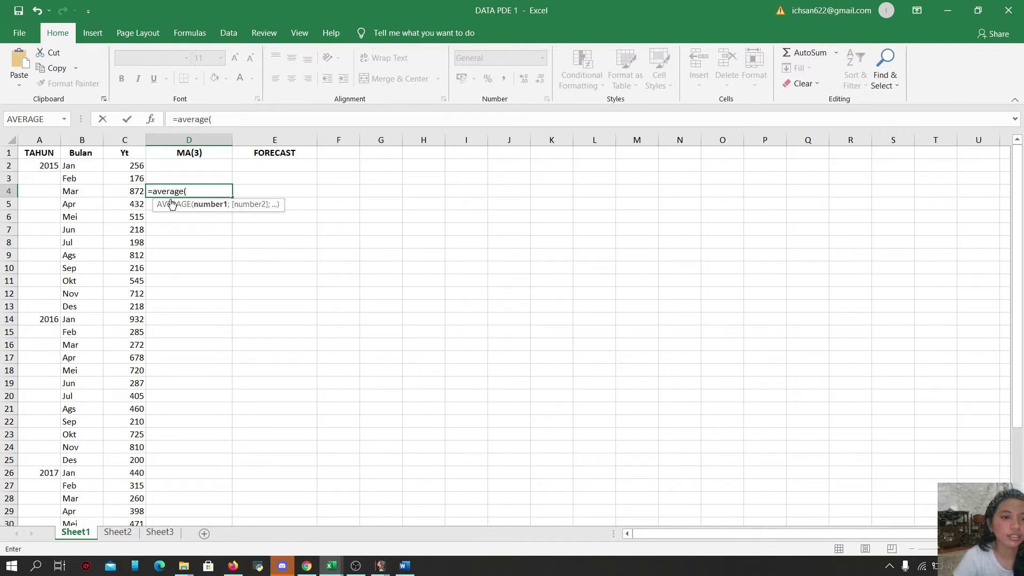
pyautogui.moveTo(136, 168); pyautogui.dragTo(141, 193)
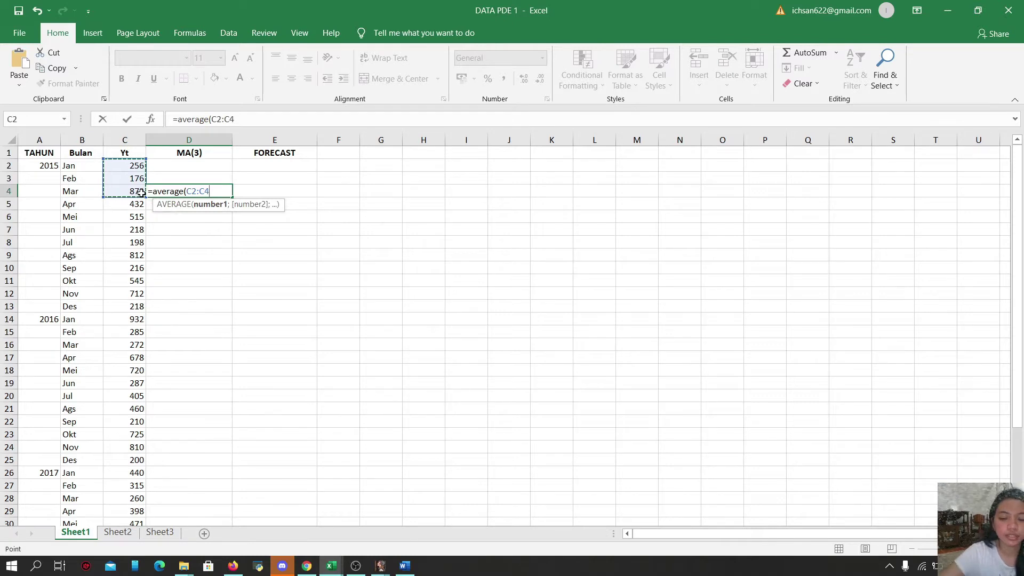
pyautogui.write(')')
pyautogui.press('Return')
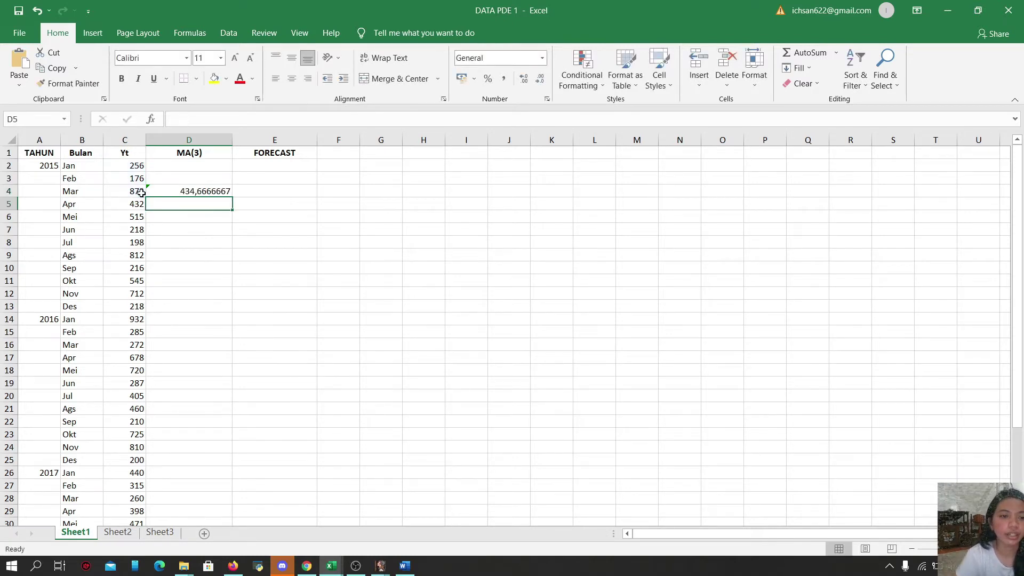
# Step: Fill the moving-average formula from D4 down to D37, the Des 2017 row
pyautogui.click(217, 194)
pyautogui.moveTo(233, 199); pyautogui.dragTo(212, 504)
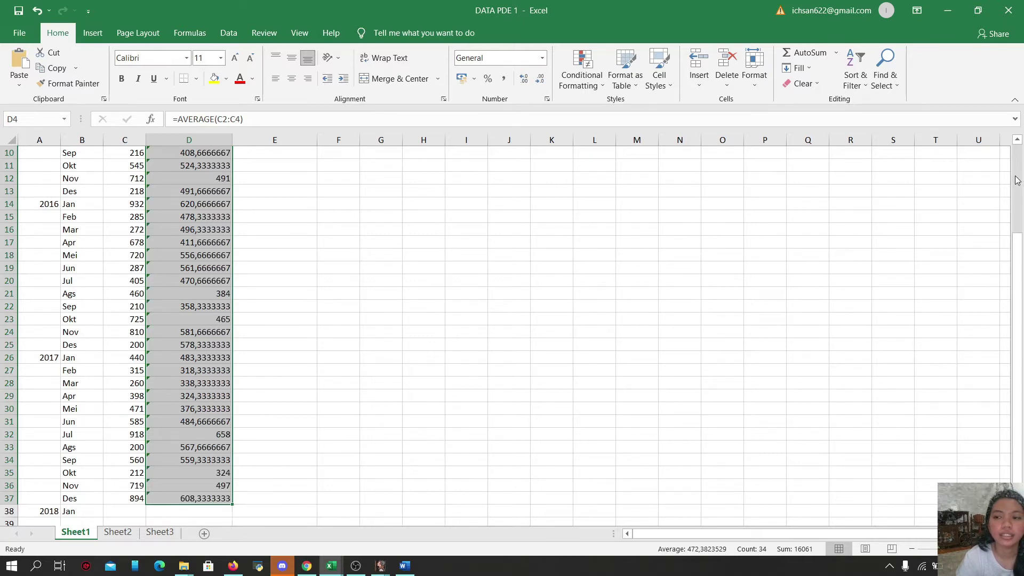
pyautogui.scroll(3, 1016, 180)
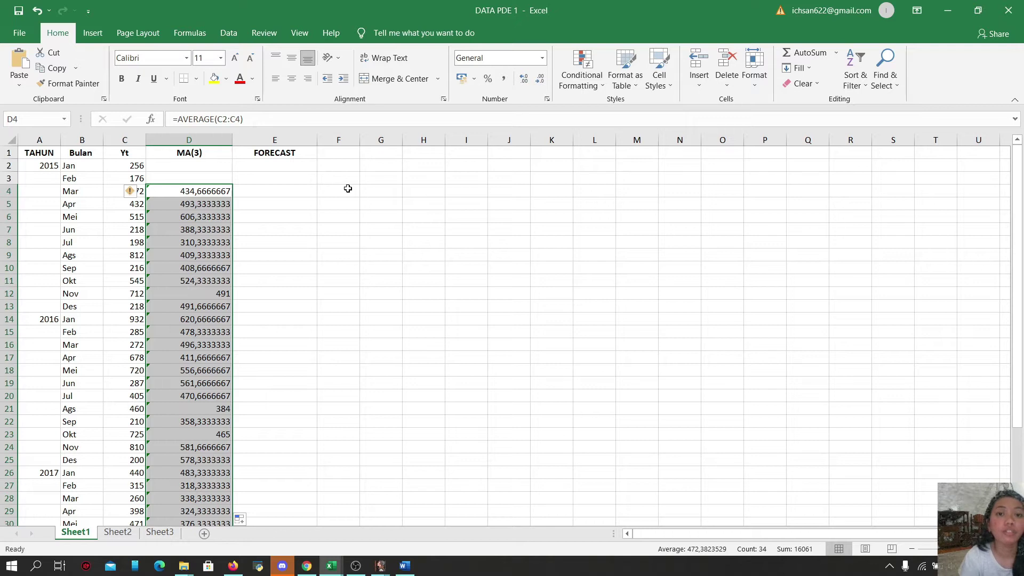
# Step: Enter =D4 in E5 of the FORECAST column and fill it down to the Des 2017 row
pyautogui.click(269, 196)
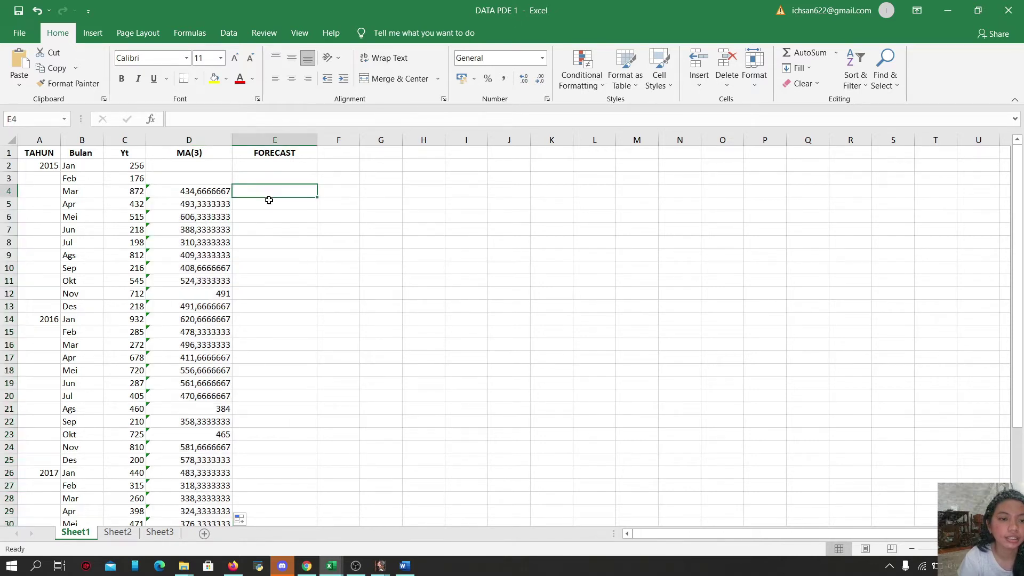
pyautogui.click(269, 206)
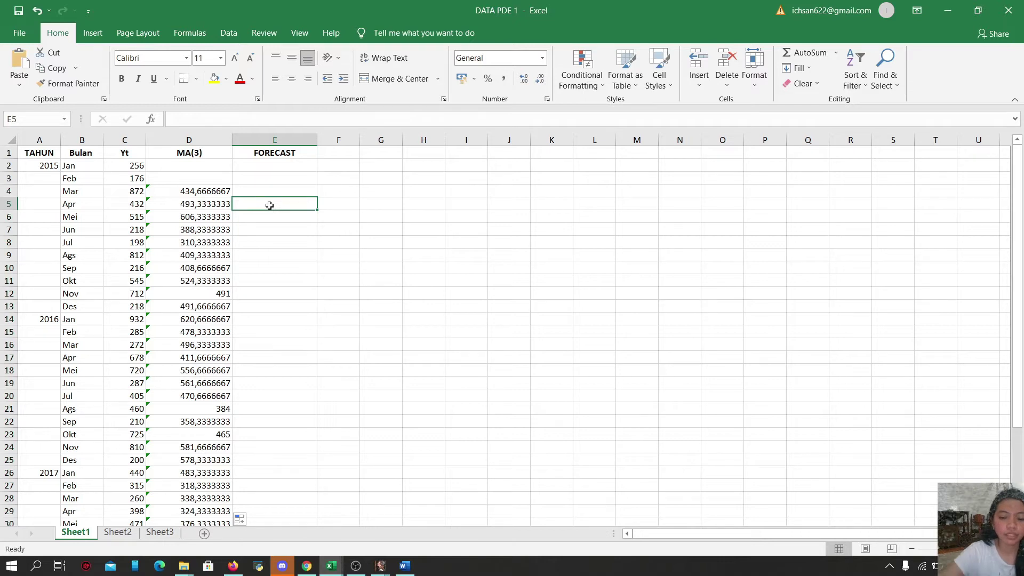
pyautogui.write('=')
pyautogui.click(222, 192)
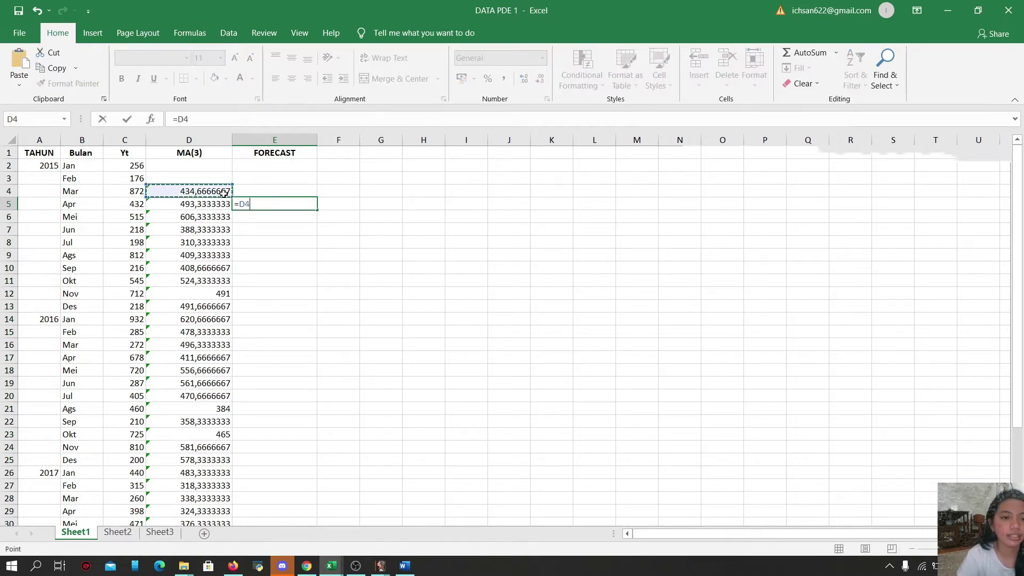
pyautogui.press('Return')
pyautogui.click(271, 204)
pyautogui.moveTo(317, 210)
pyautogui.mouseDown()
pyautogui.moveTo(329, 505)
pyautogui.moveTo(293, 494)
pyautogui.mouseUp()
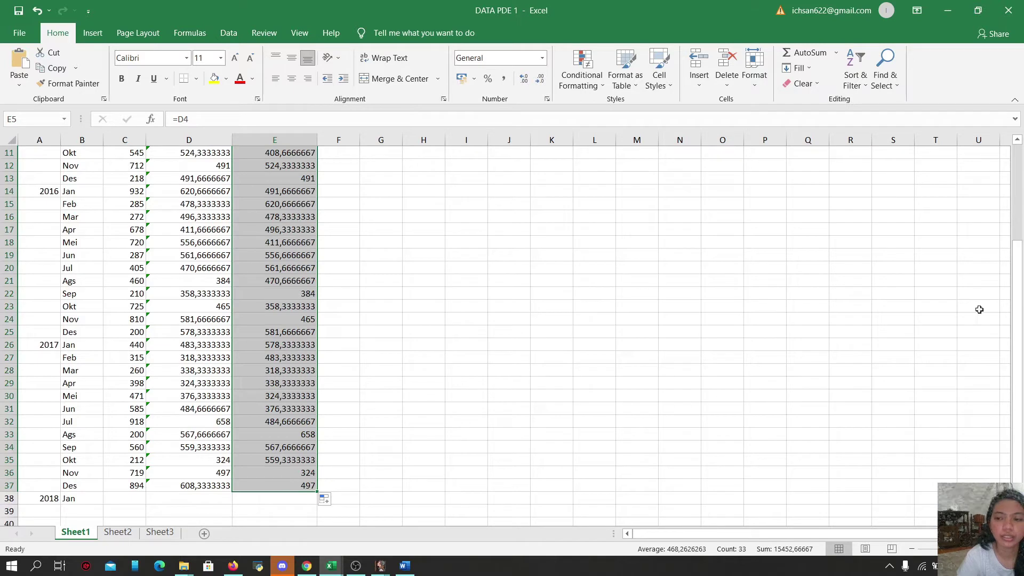
pyautogui.scroll(3, 425, 270)
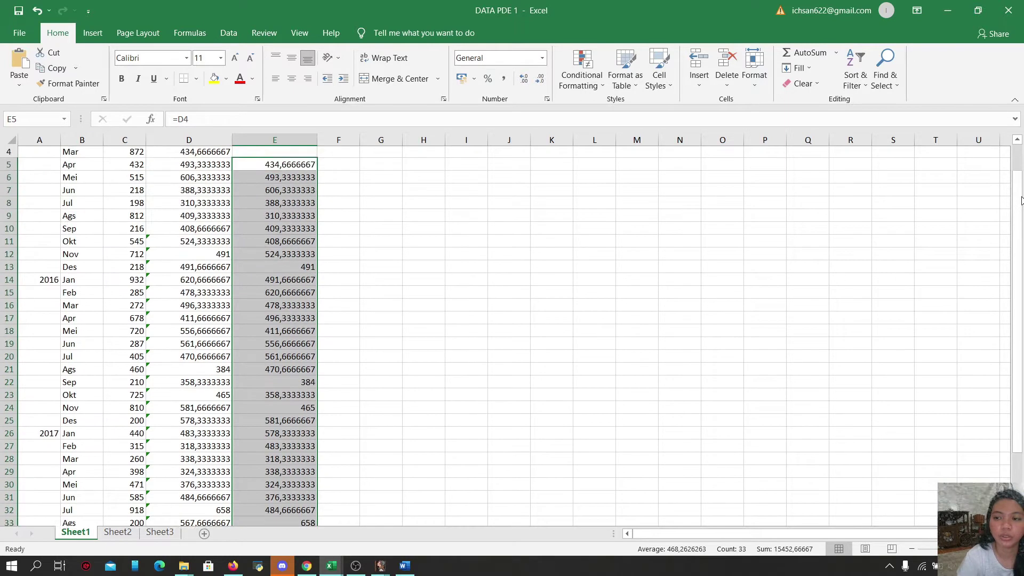
# Step: Clear all the forecast formulas in the FORECAST column from E5 downward
pyautogui.moveTo(286, 204); pyautogui.dragTo(307, 500)
pyautogui.scroll(1, 306, 499)
pyautogui.press('Delete')
pyautogui.scroll(2, 244, 376)
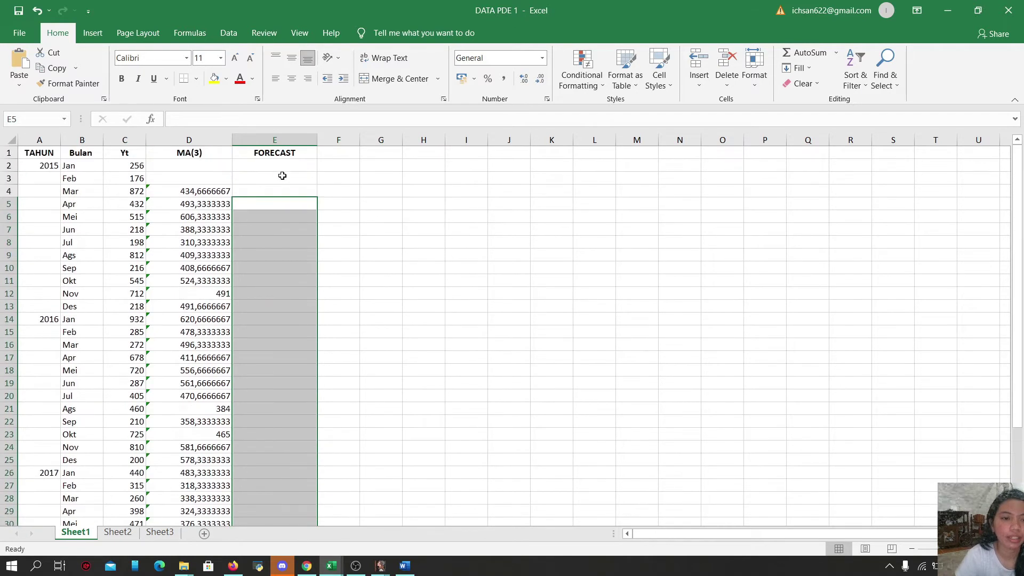
# Step: Enter =D4 in E5 as the forecast and fill it down to E38, the Jan 2018 row
pyautogui.click(282, 202)
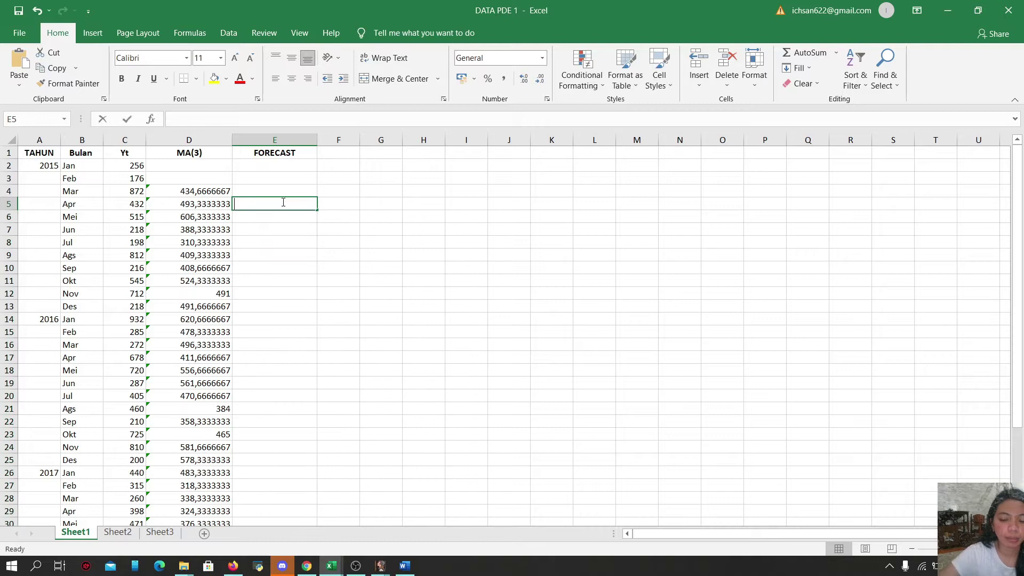
pyautogui.write('=')
pyautogui.click(205, 190)
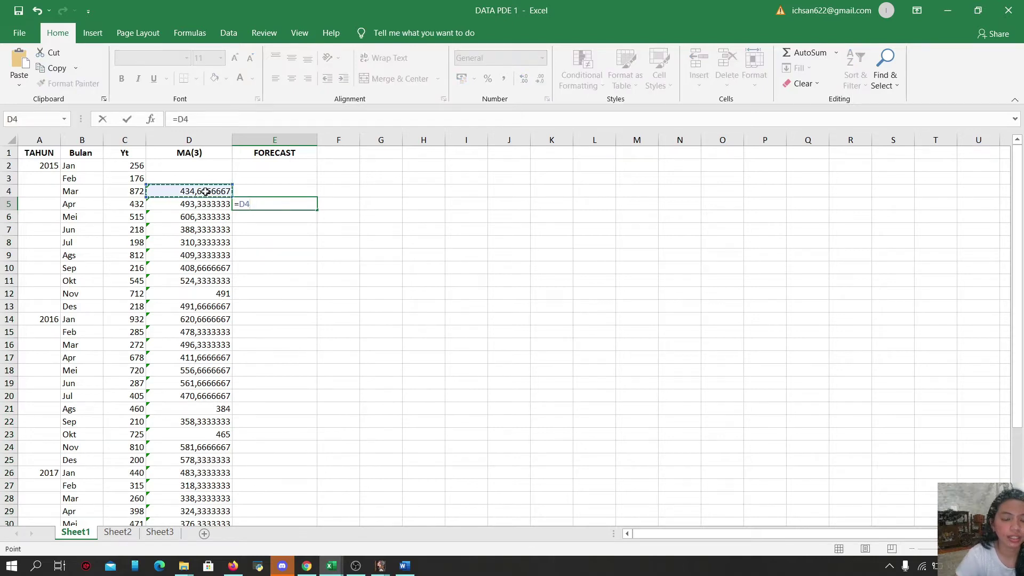
pyautogui.press('Return')
pyautogui.click(283, 203)
pyautogui.moveTo(317, 212); pyautogui.dragTo(287, 506)
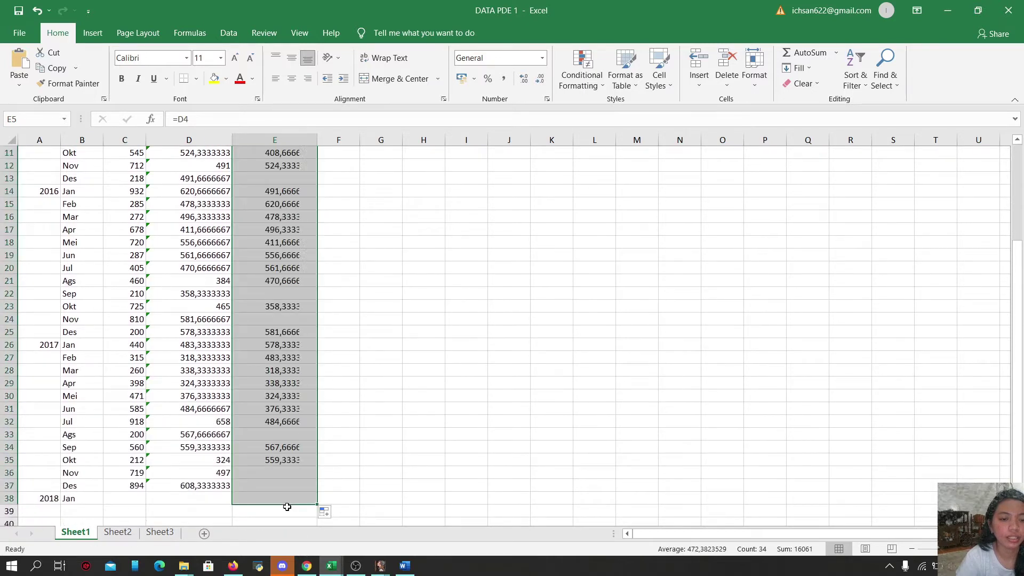
pyautogui.click(1019, 167)
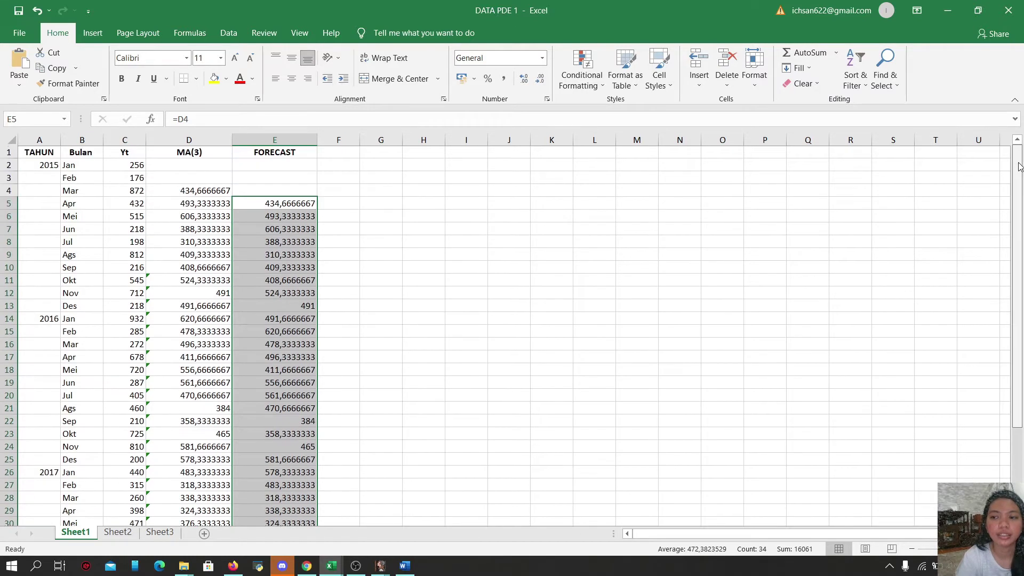
# Step: Insert a line chart of the MA(3) and FORECAST columns, D1:E38 including headers
pyautogui.moveTo(184, 157); pyautogui.dragTo(303, 505)
pyautogui.click(93, 33)
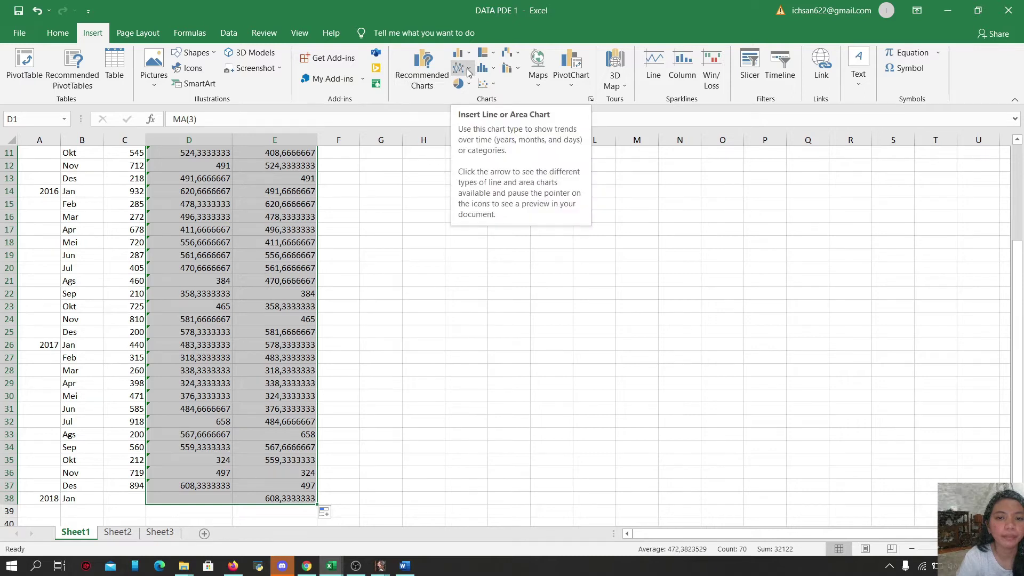
pyautogui.click(468, 69)
pyautogui.click(471, 115)
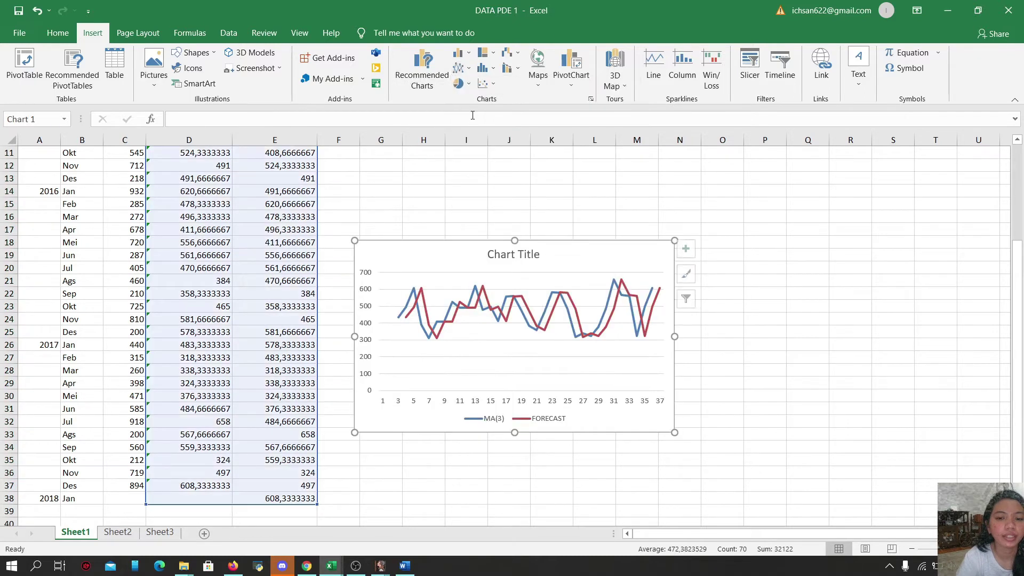
# Step: Add a chart data series named from C1 (Yt) with the values in C2:C37
pyautogui.rightClick(581, 255)
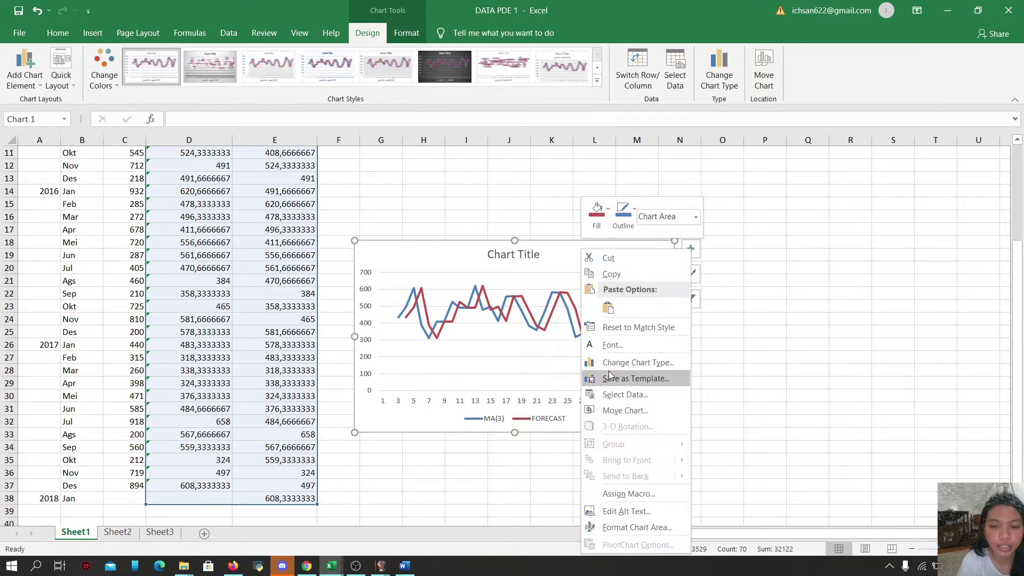
pyautogui.click(625, 395)
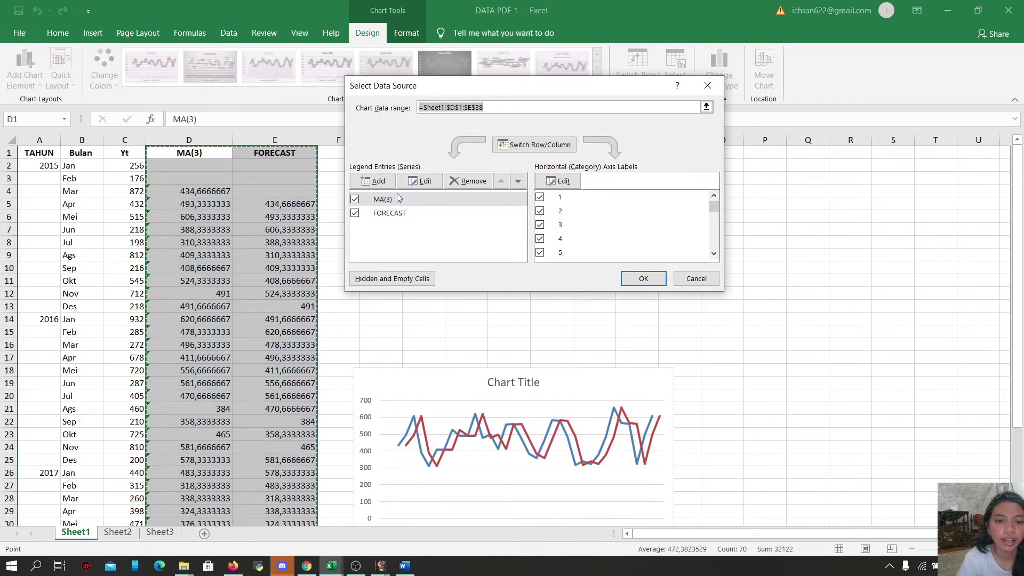
pyautogui.click(386, 183)
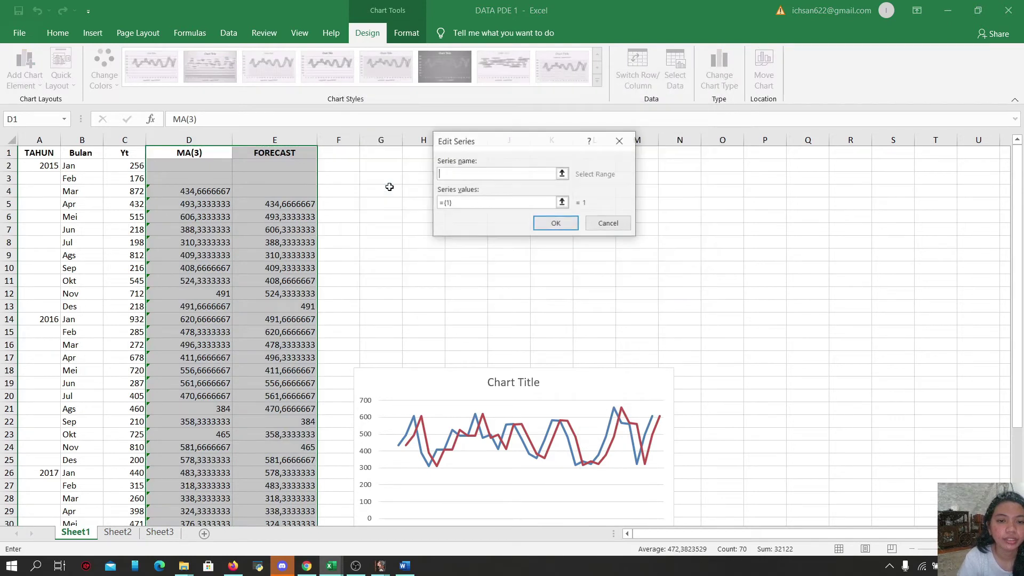
pyautogui.click(562, 177)
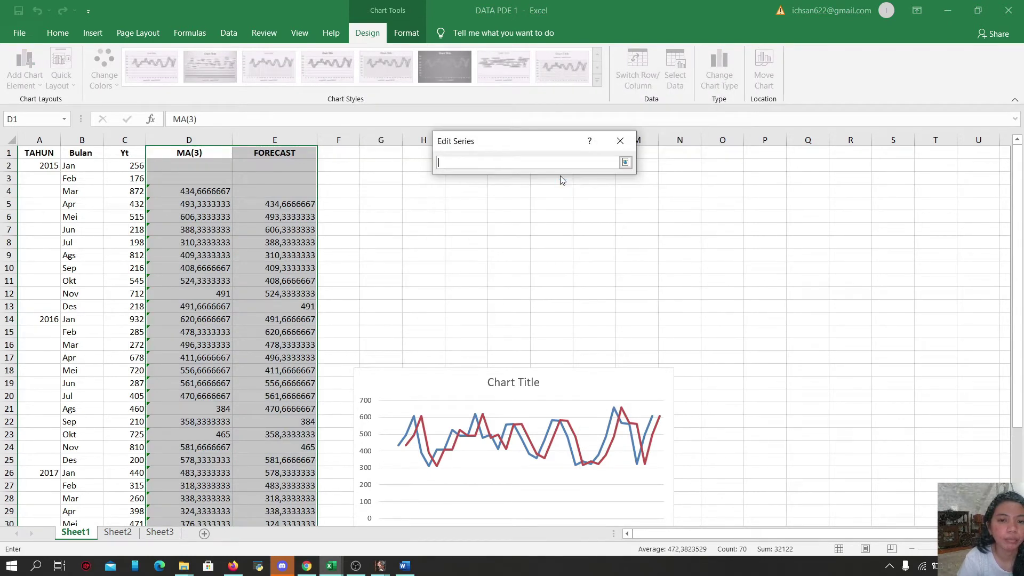
pyautogui.click(135, 152)
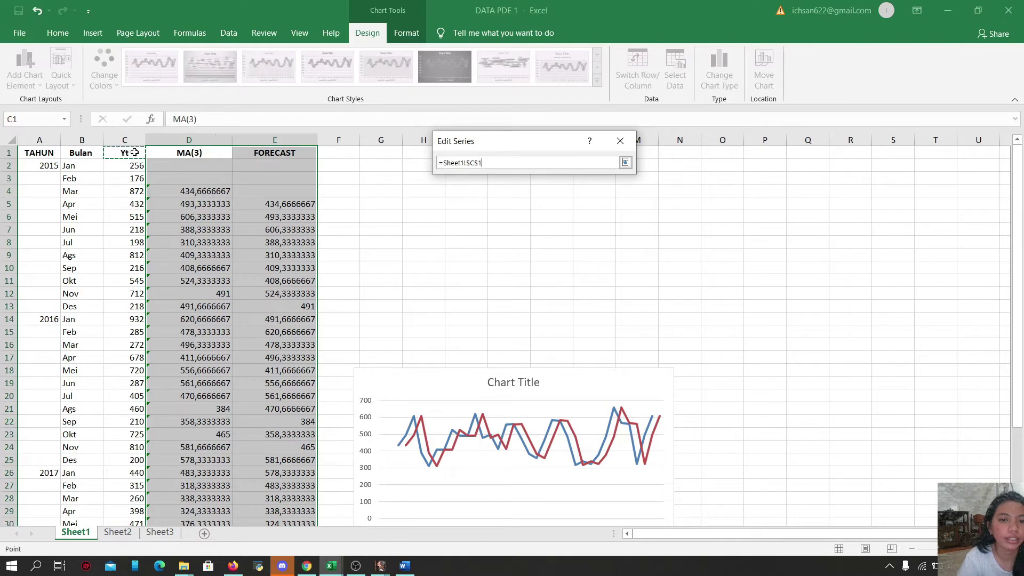
pyautogui.click(625, 163)
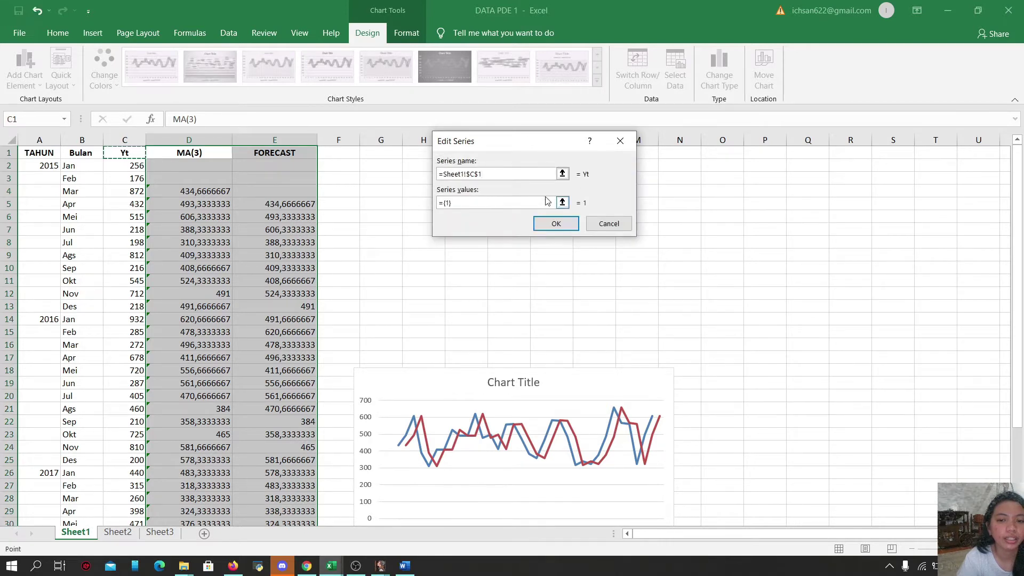
pyautogui.click(562, 203)
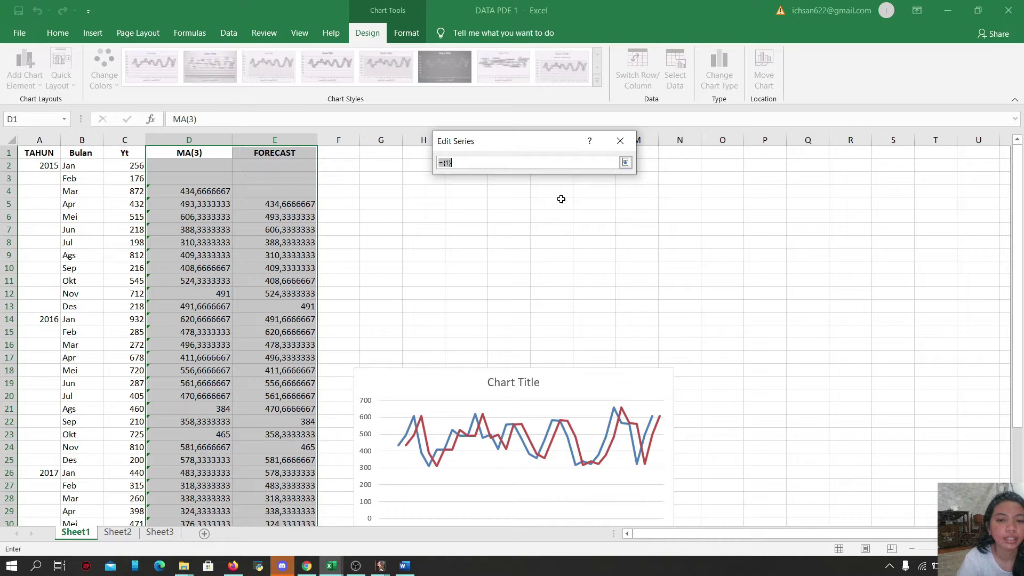
pyautogui.moveTo(130, 160); pyautogui.dragTo(133, 495)
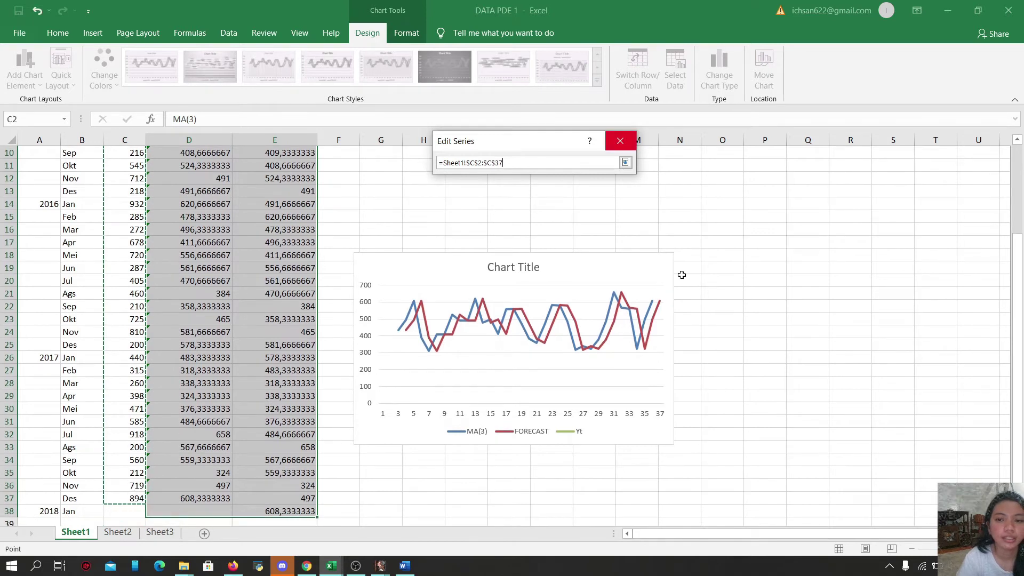
pyautogui.click(626, 164)
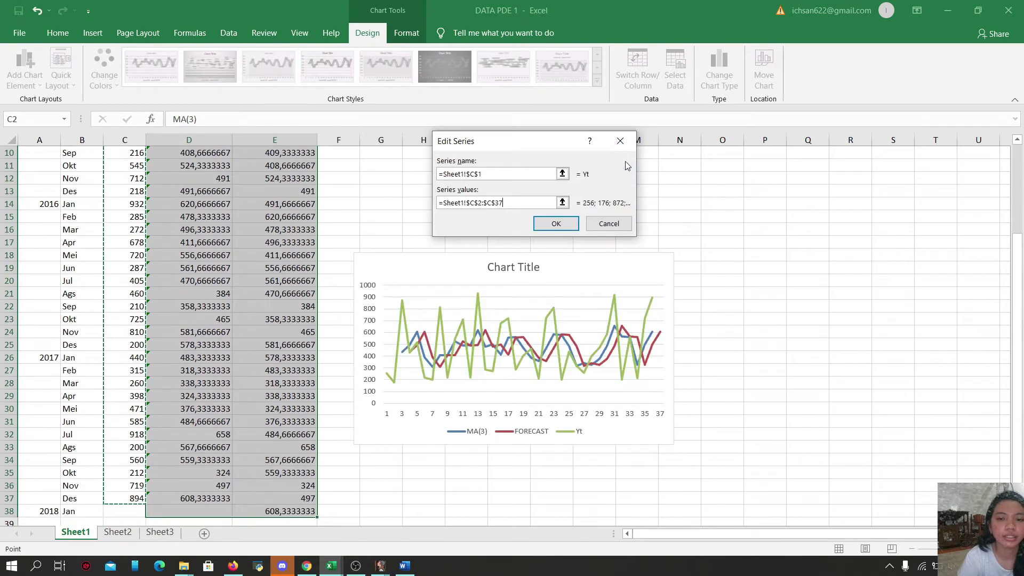
pyautogui.click(556, 224)
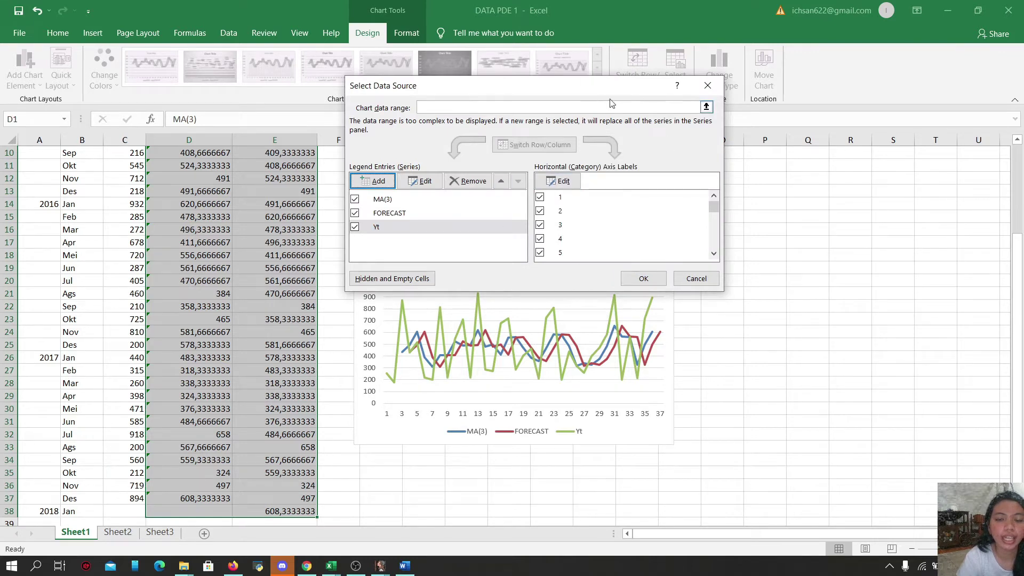
# Step: Set the horizontal axis labels to the years and months in A2:B37, apply the data source, and move the chart to columns K–R
pyautogui.click(577, 183)
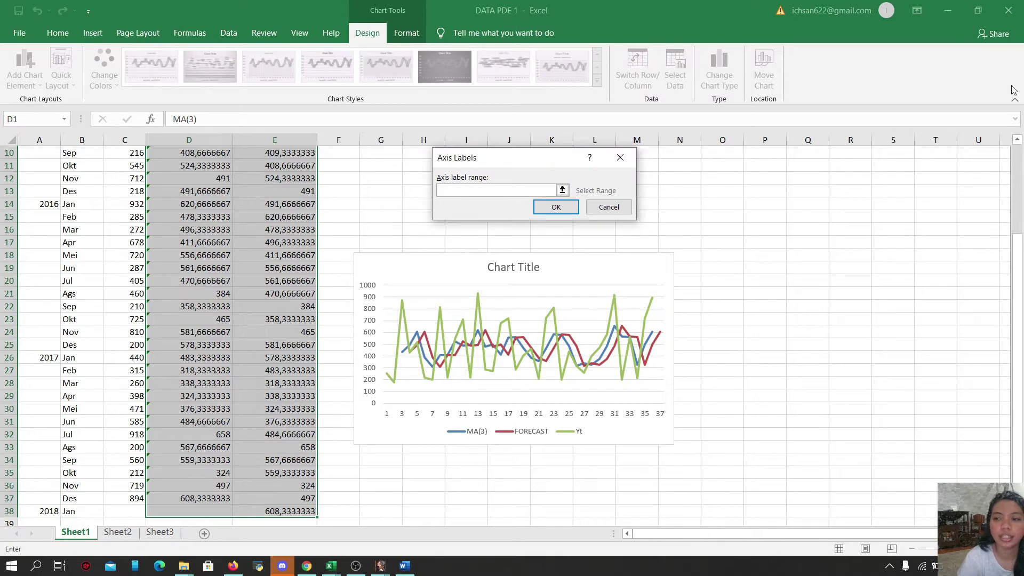
pyautogui.scroll(3, 375, 184)
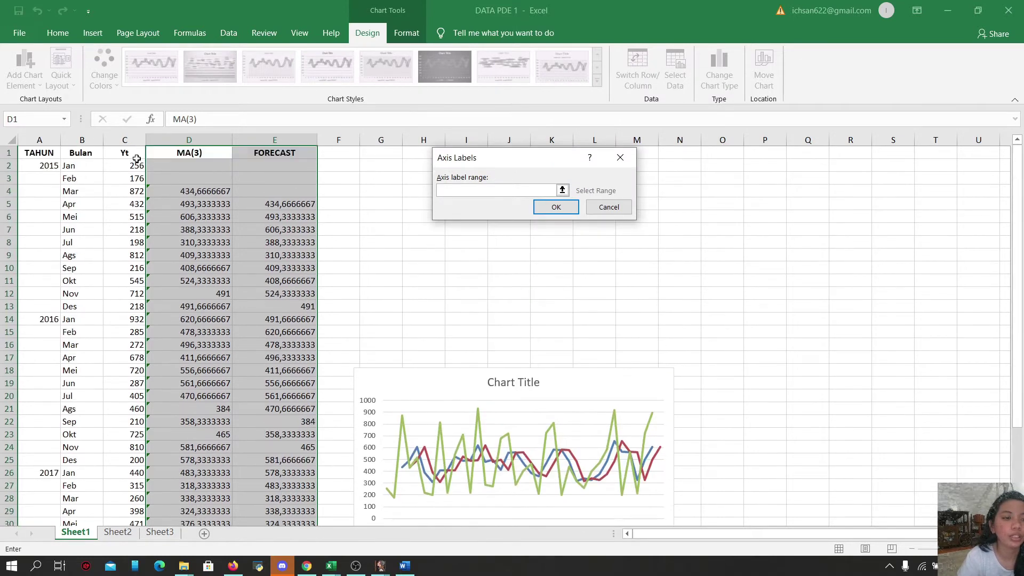
pyautogui.moveTo(55, 166); pyautogui.dragTo(71, 487)
pyautogui.click(541, 208)
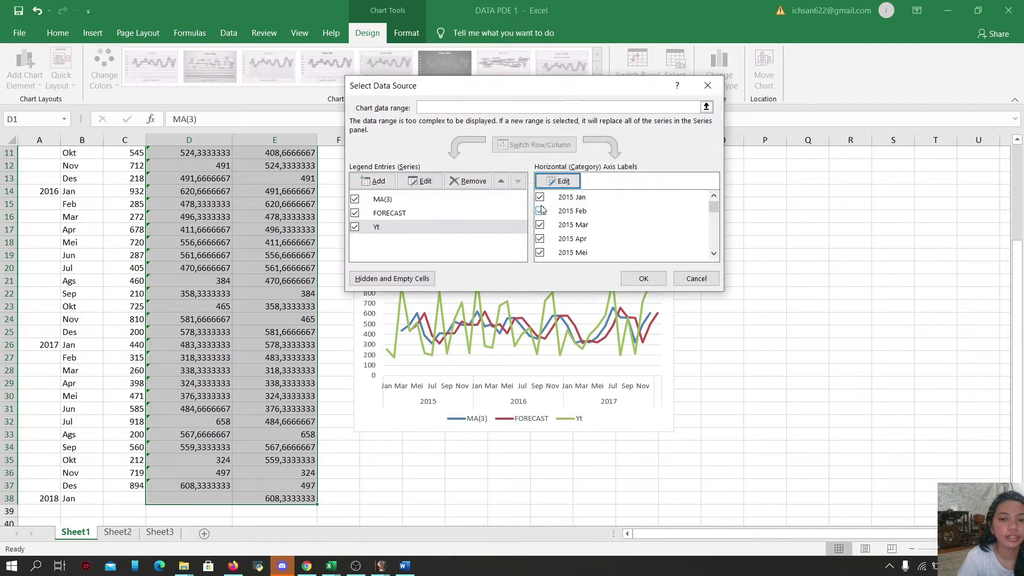
pyautogui.click(643, 278)
pyautogui.moveTo(592, 256); pyautogui.dragTo(786, 173)
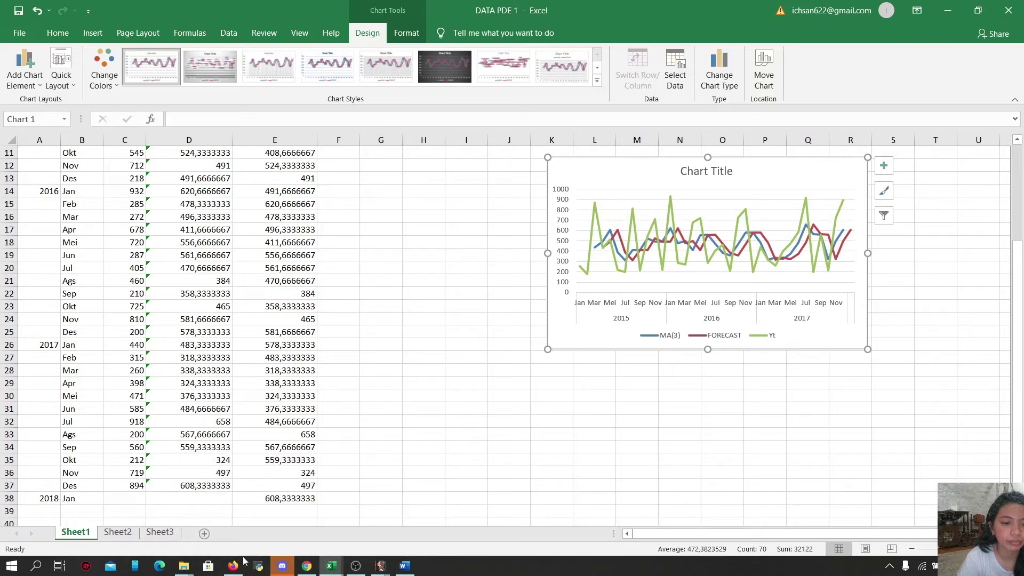
# Step: Switch to gretl and try to delete the DESEASONAL and time variables from the loaded data set
pyautogui.moveTo(381, 566)
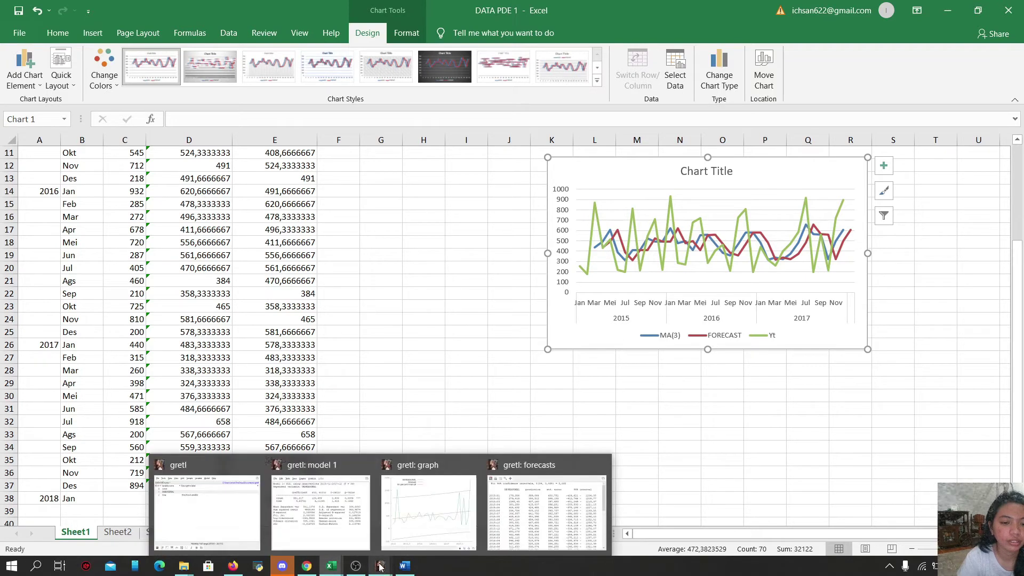
pyautogui.click(194, 517)
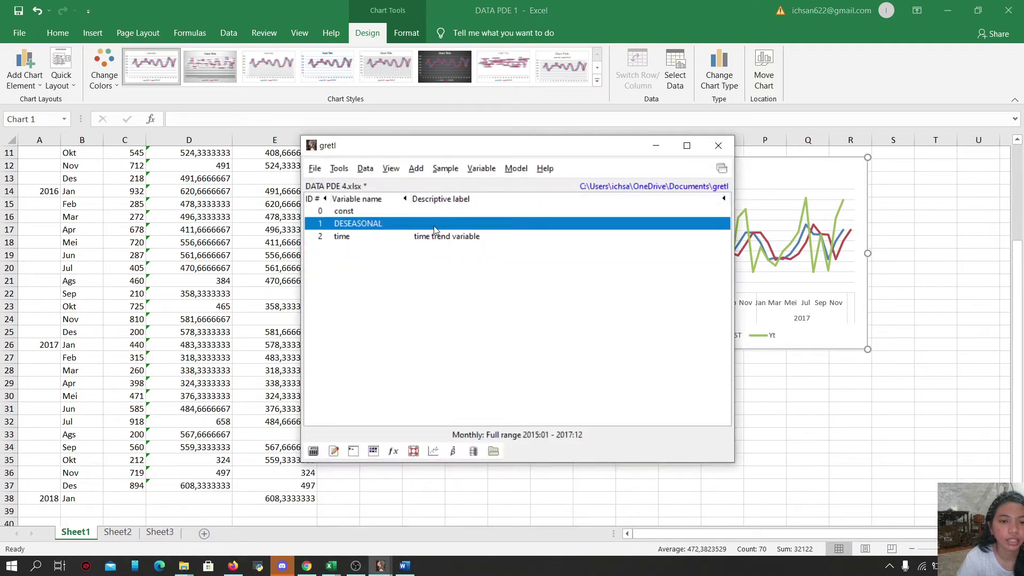
pyautogui.moveTo(433, 227); pyautogui.dragTo(435, 250)
pyautogui.rightClick(514, 230)
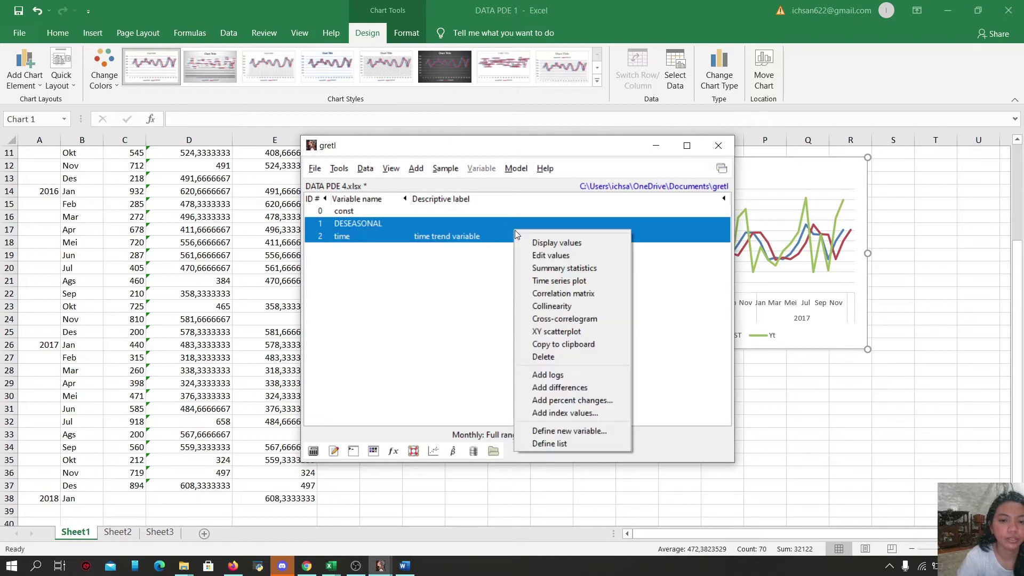
pyautogui.click(555, 357)
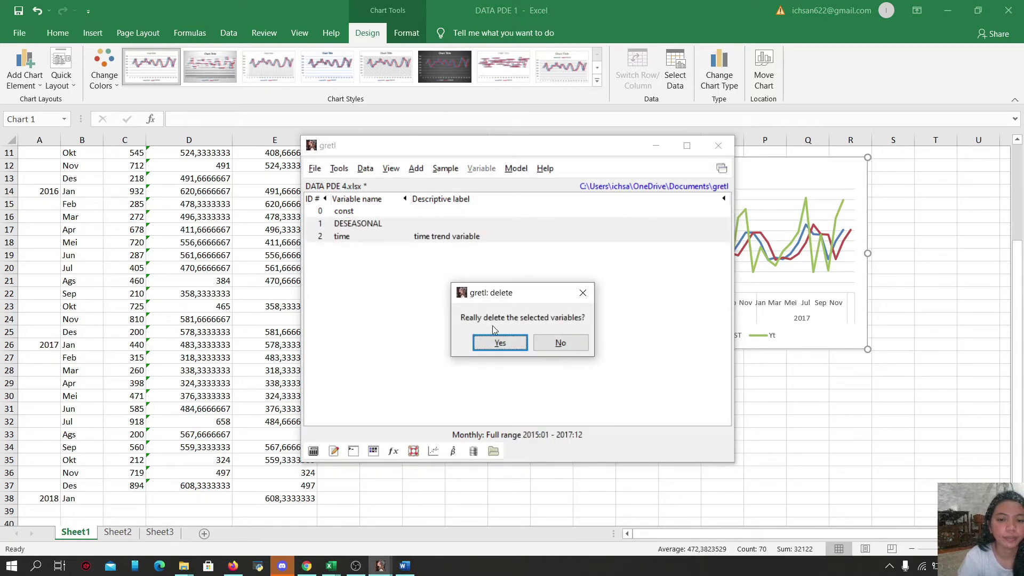
pyautogui.click(500, 343)
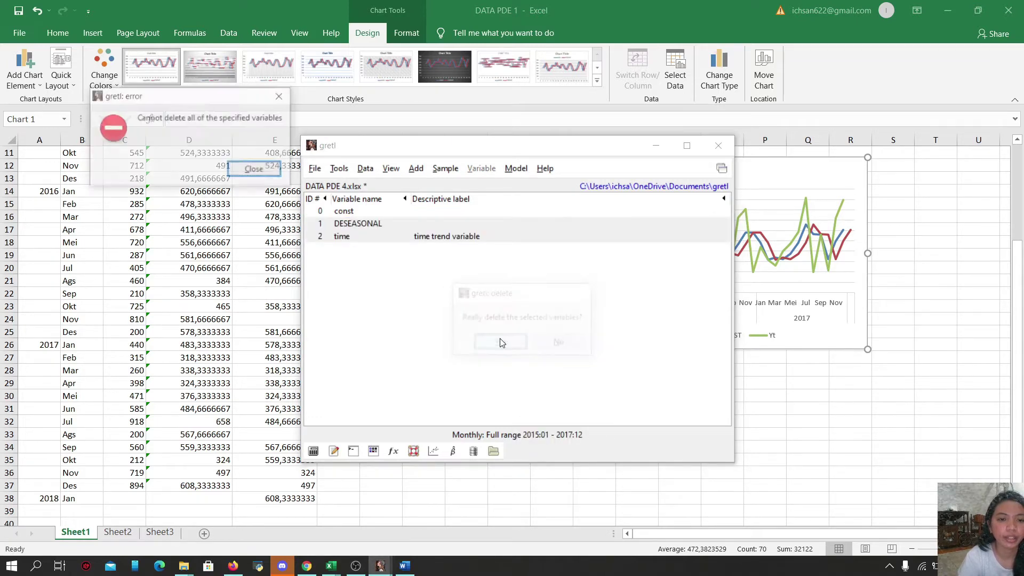
pyautogui.click(256, 170)
pyautogui.moveTo(356, 221); pyautogui.dragTo(362, 247)
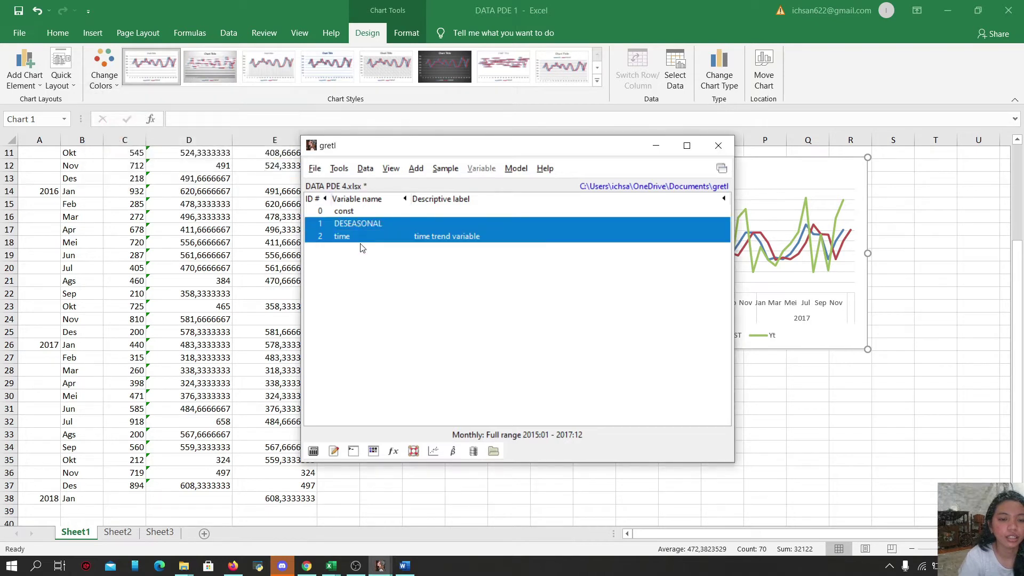
pyautogui.rightClick(388, 226)
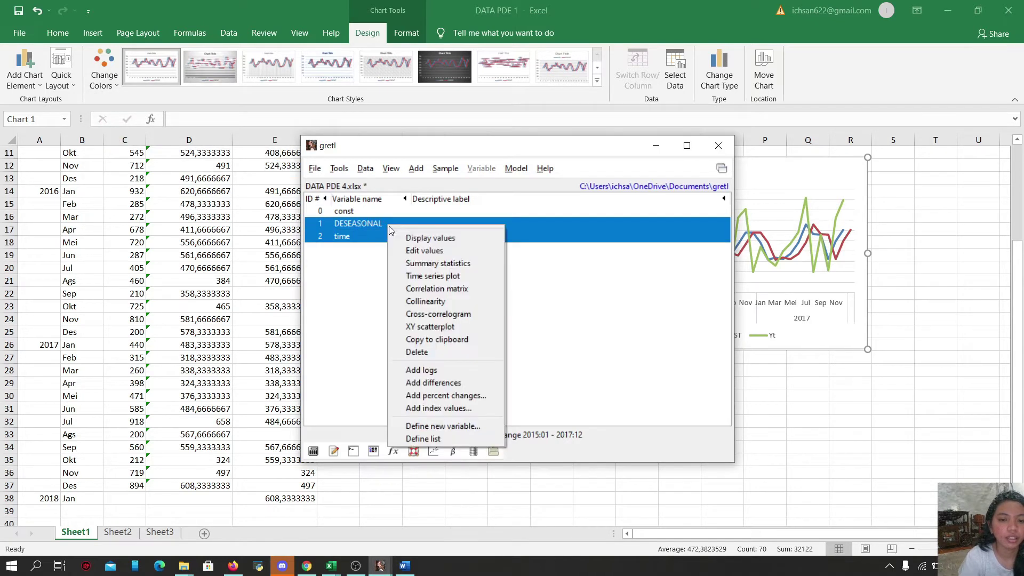
pyautogui.click(433, 352)
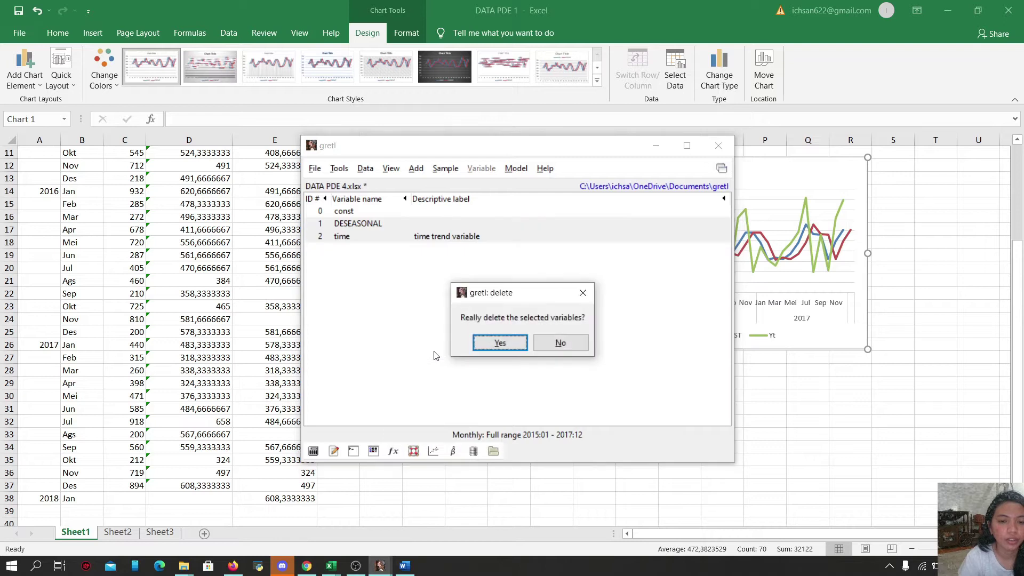
pyautogui.click(500, 344)
pyautogui.click(314, 130)
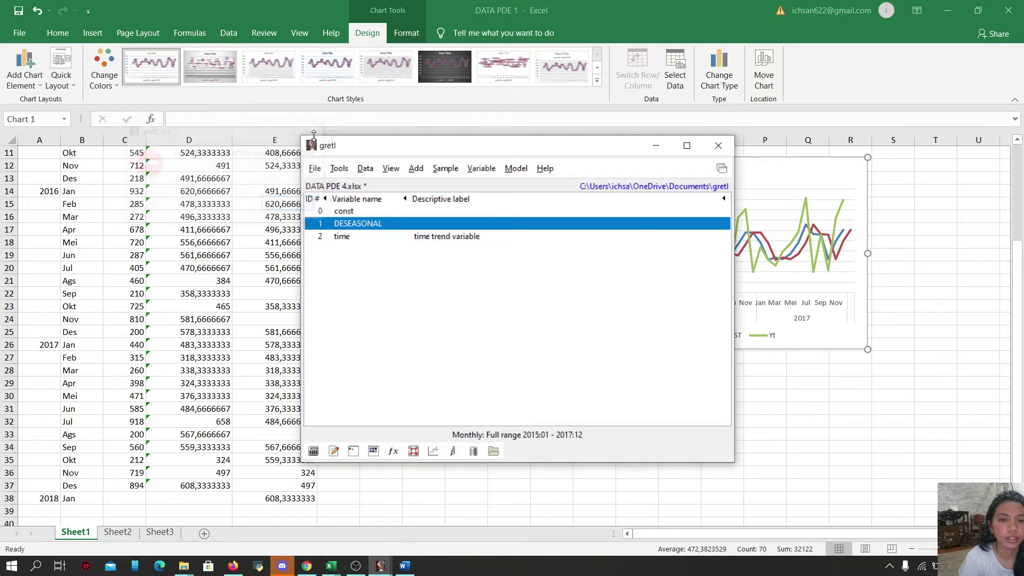
# Step: Close the gretl session holding DATA PDE 4.xlsx without saving a record of the executed commands
pyautogui.click(717, 151)
pyautogui.click(685, 185)
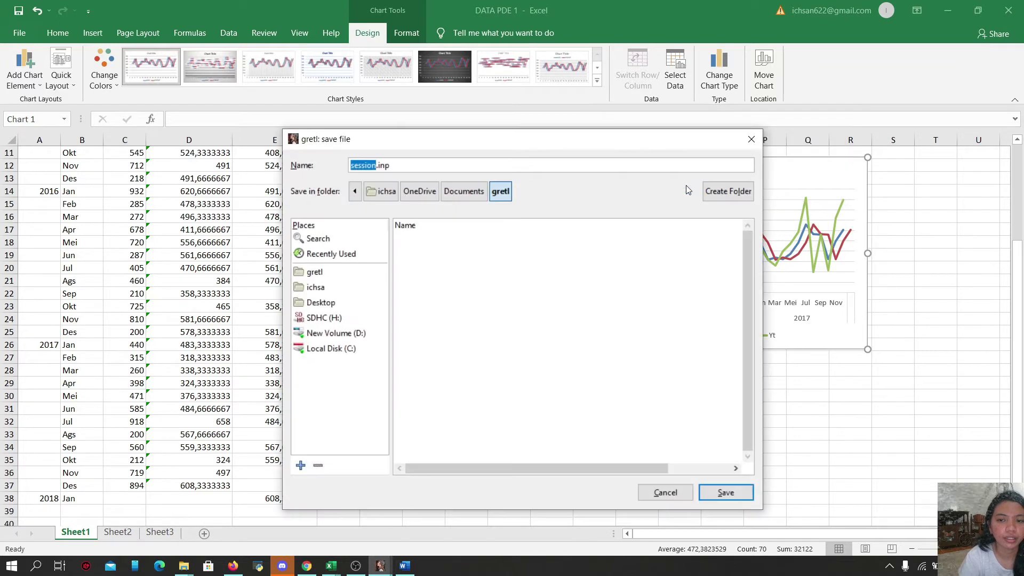
pyautogui.click(750, 139)
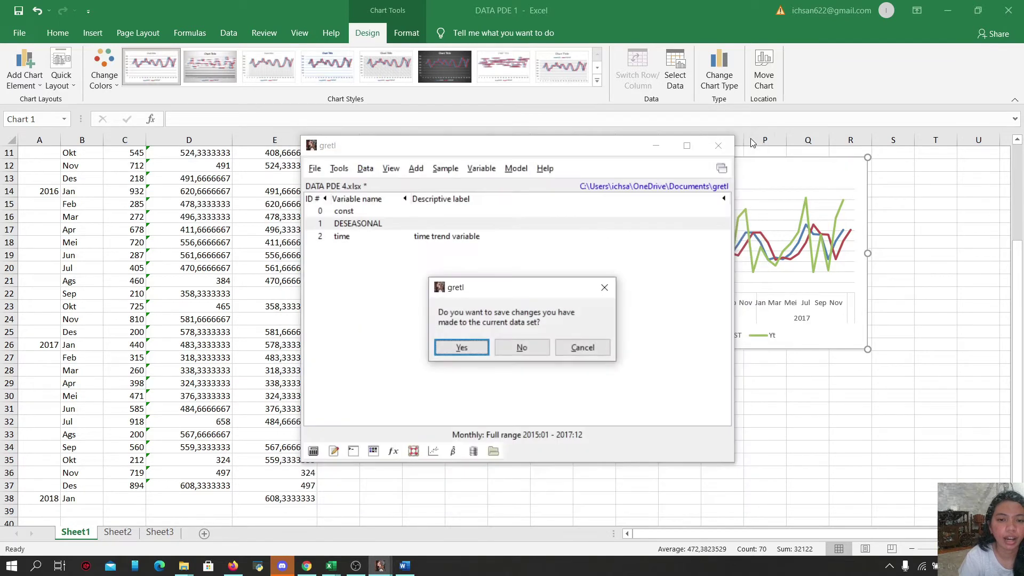
pyautogui.click(604, 287)
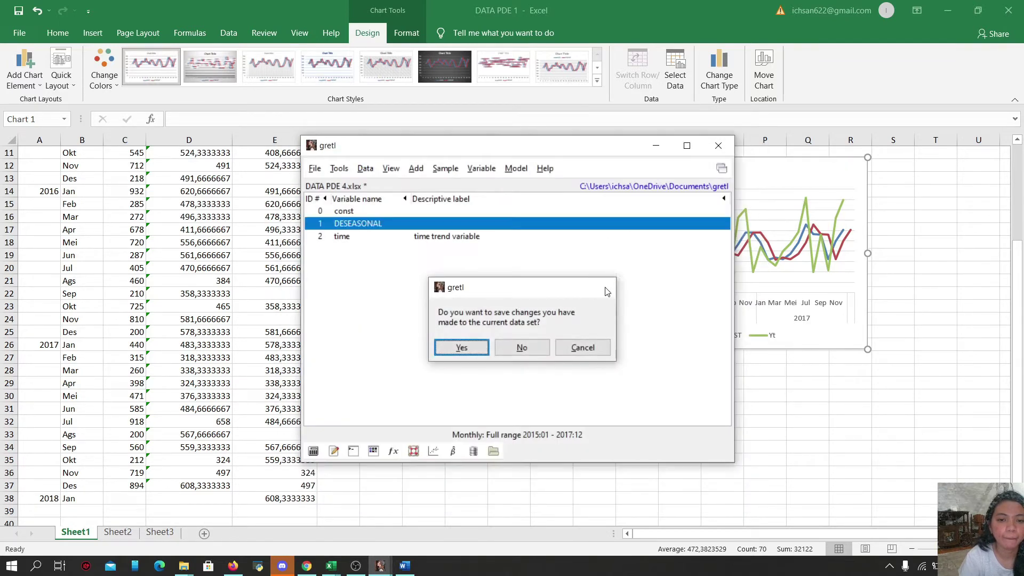
pyautogui.click(716, 146)
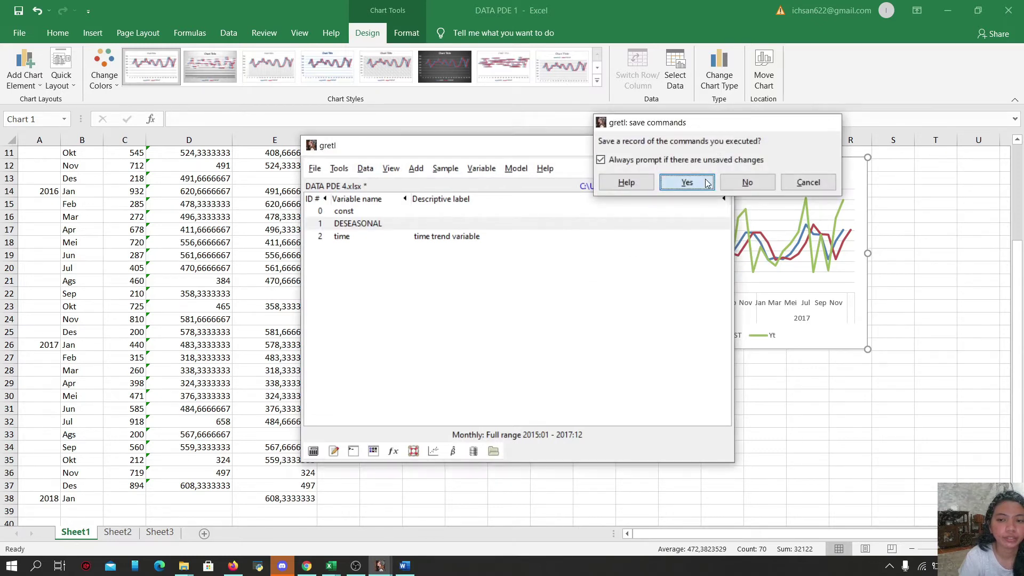
pyautogui.click(706, 183)
pyautogui.click(748, 145)
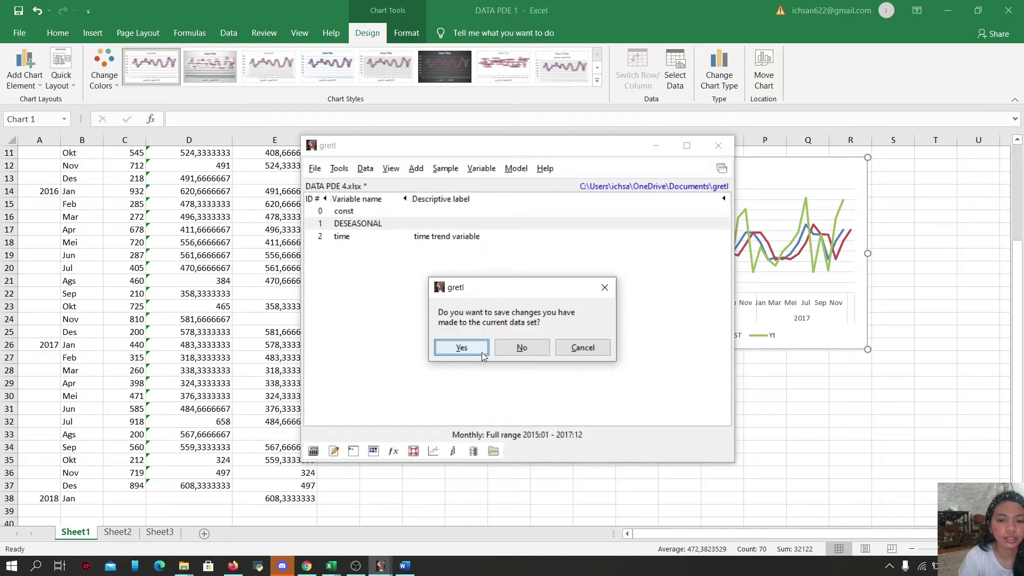
pyautogui.click(462, 347)
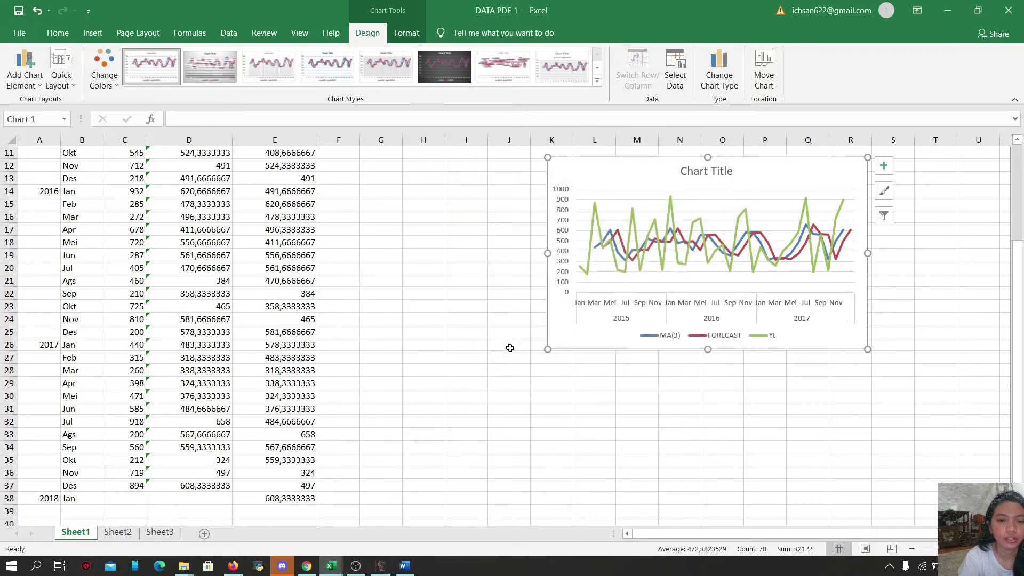
# Step: Find gretl through the Windows search and launch a new, empty session
pyautogui.click(35, 566)
pyautogui.write('gret')
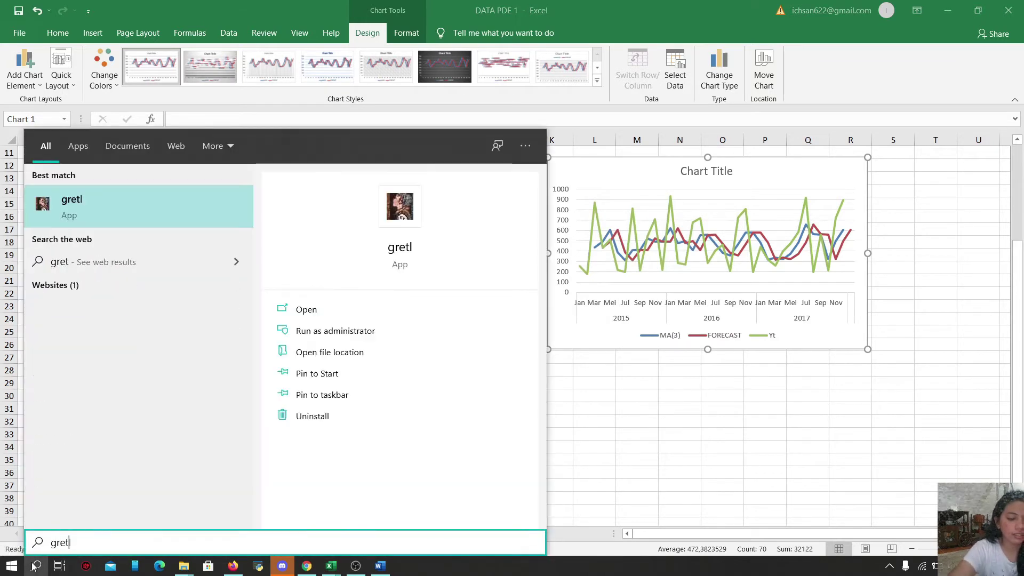
pyautogui.write('l')
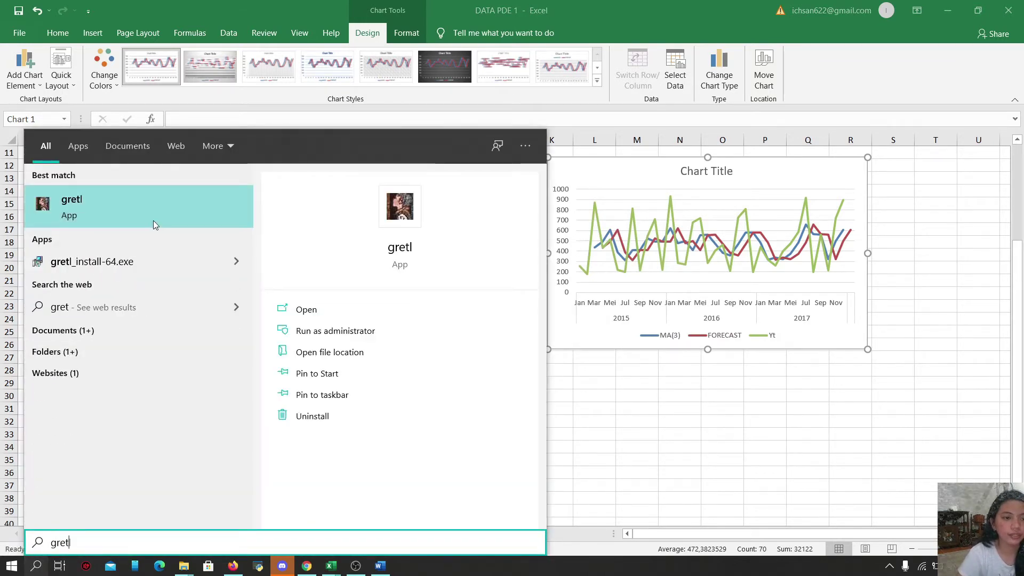
pyautogui.click(153, 219)
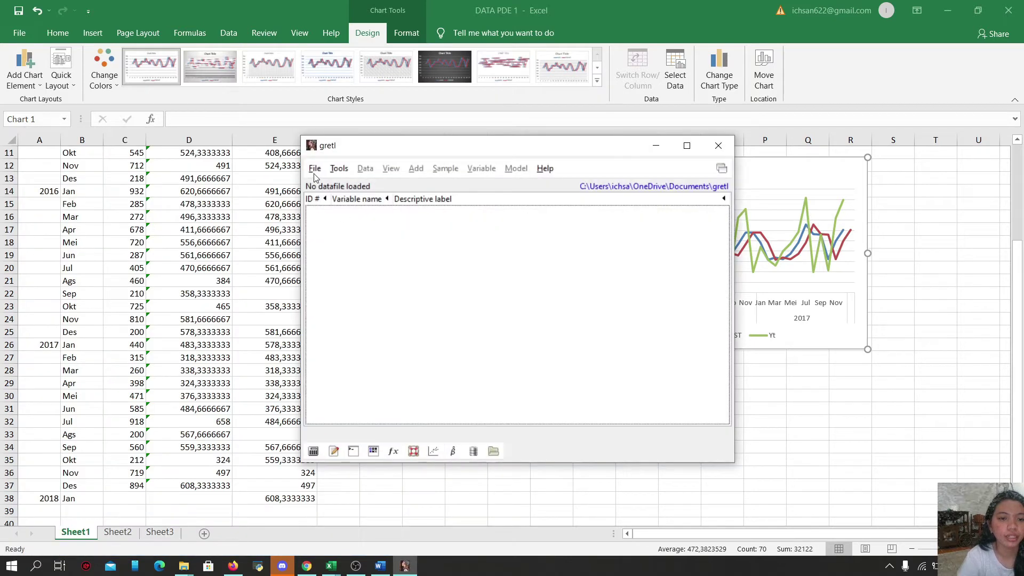
# Step: Browse for a user data file by searching for "data pde 1" among Excel files (*.xlsx)
pyautogui.click(314, 173)
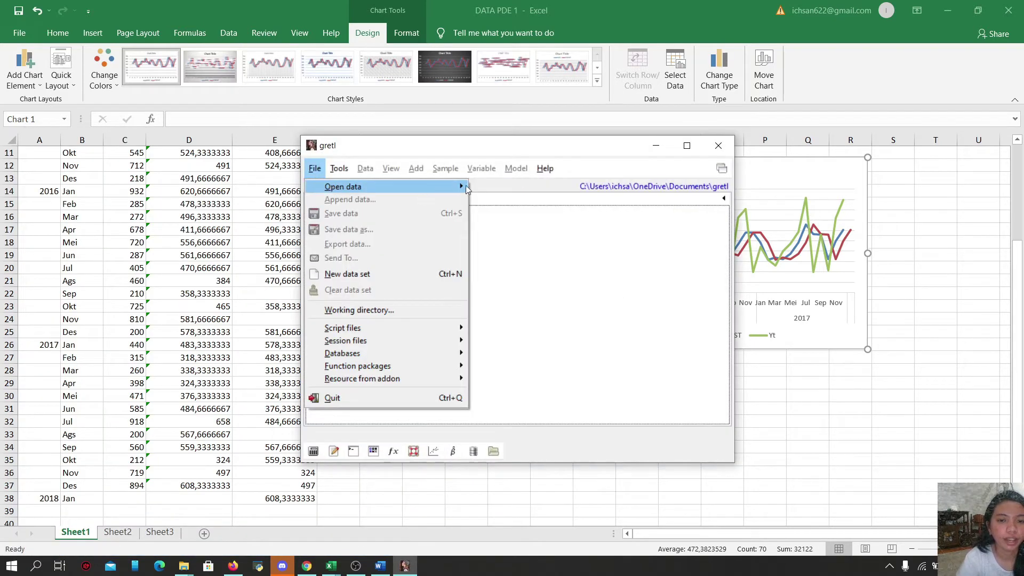
pyautogui.moveTo(463, 184)
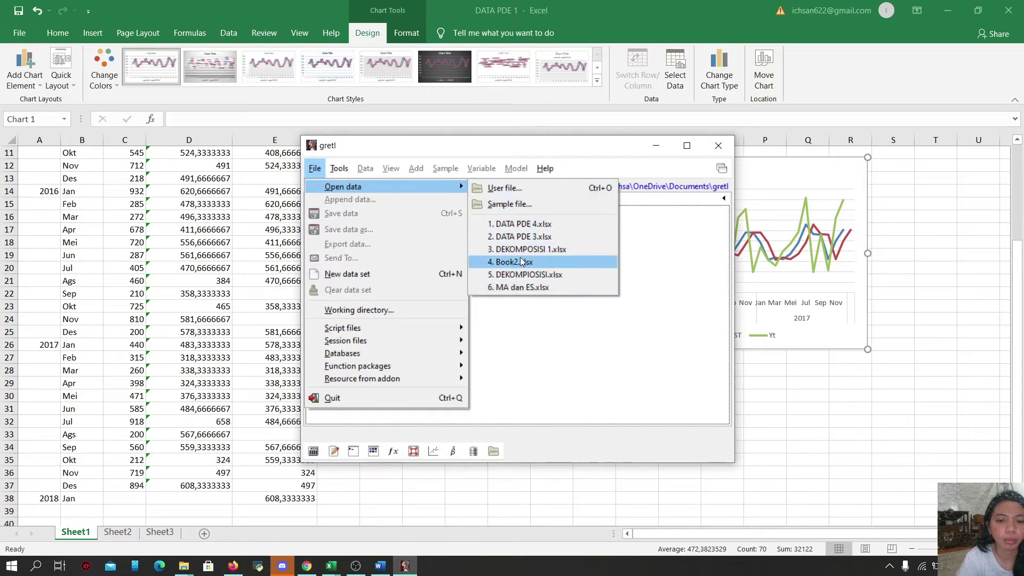
pyautogui.click(523, 191)
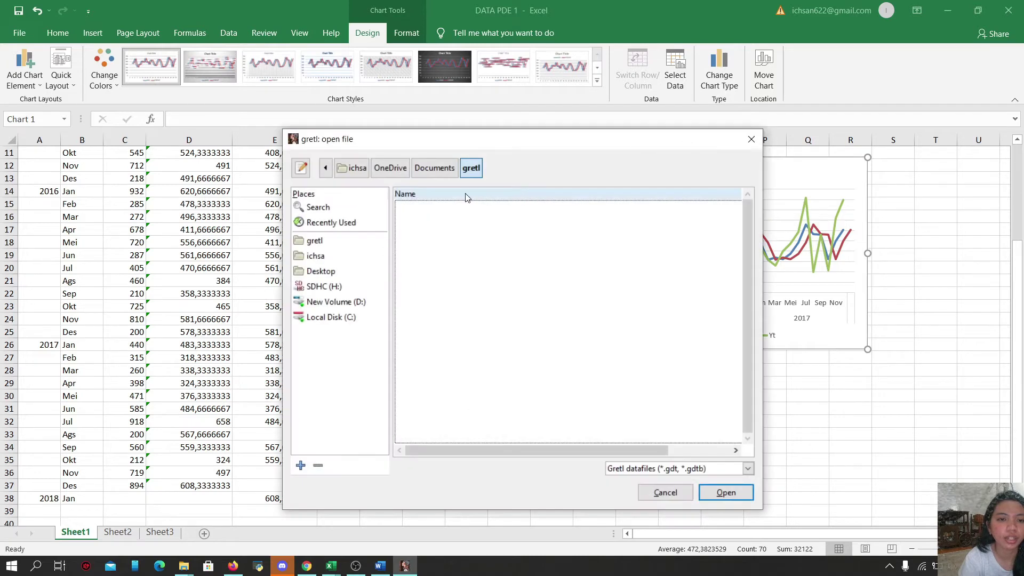
pyautogui.click(373, 211)
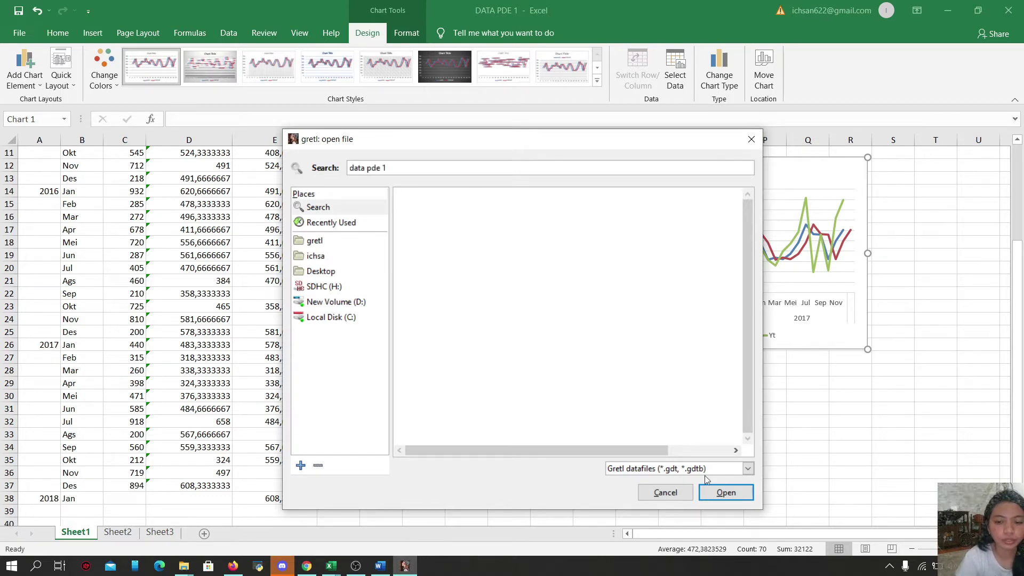
pyautogui.click(746, 471)
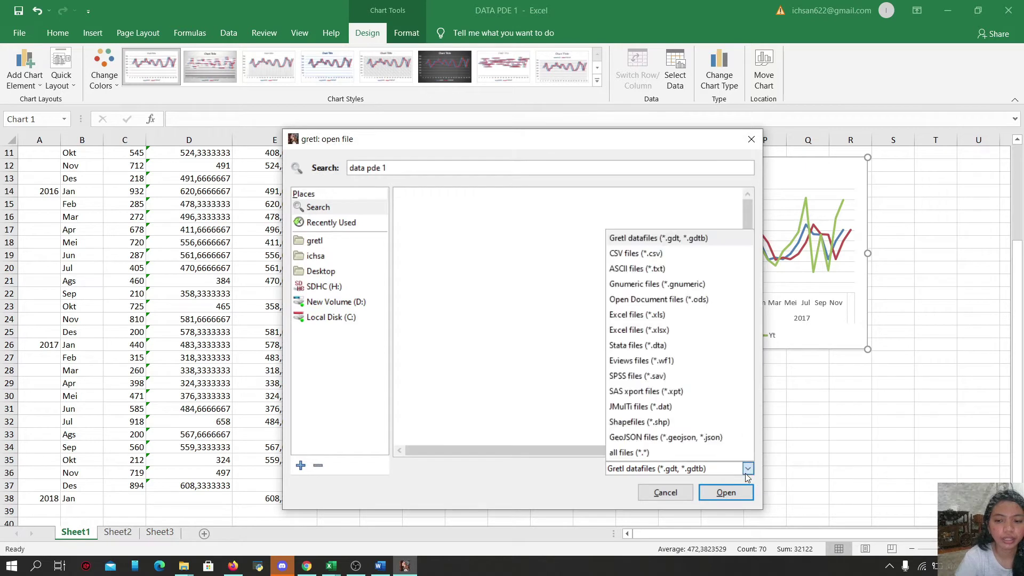
pyautogui.click(654, 331)
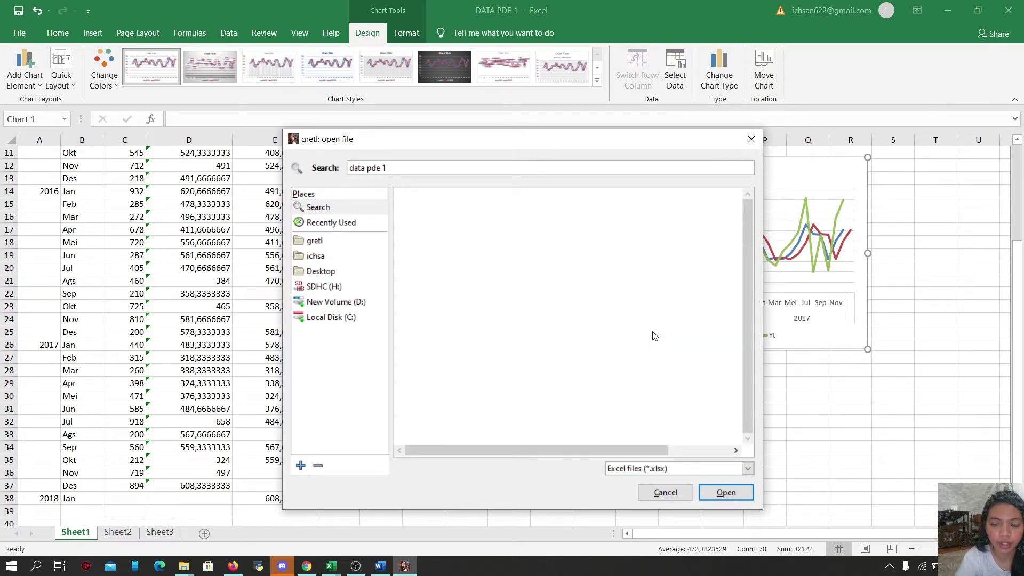
pyautogui.click(747, 493)
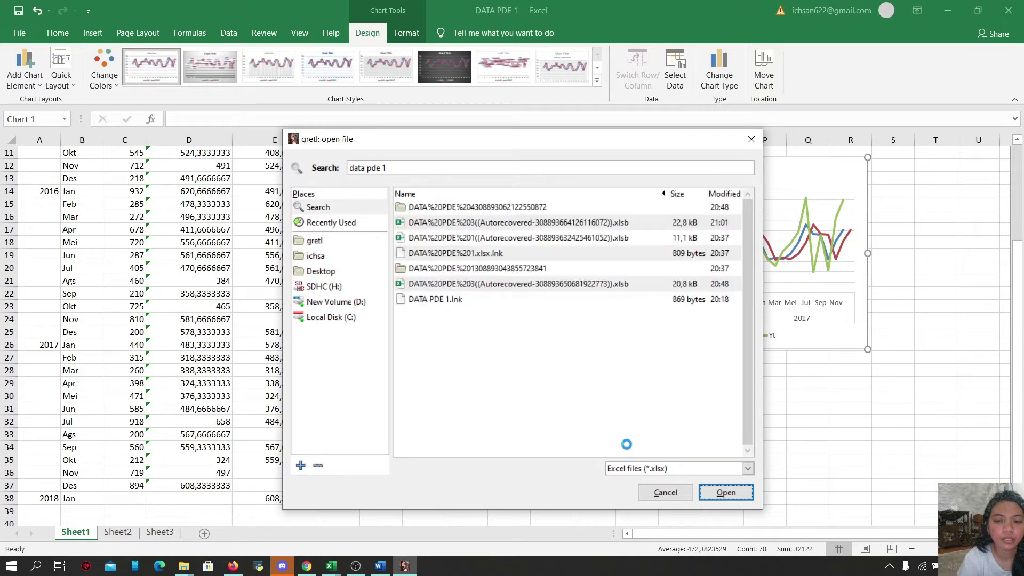
# Step: Open DATA PDE 1.xlsx and import the spreadsheet starting at column 3, row 1
pyautogui.click(516, 299)
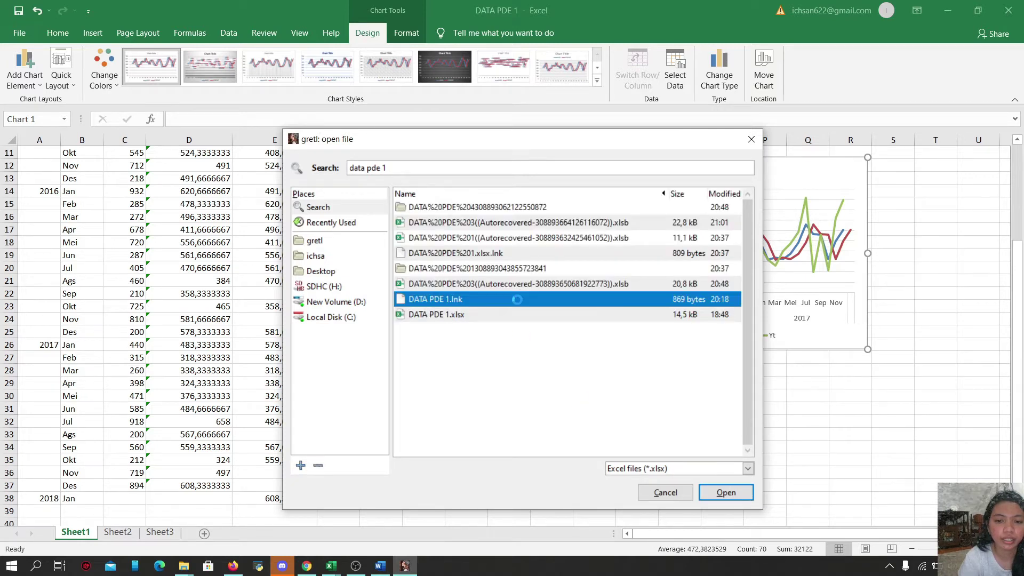
pyautogui.click(520, 318)
pyautogui.click(726, 492)
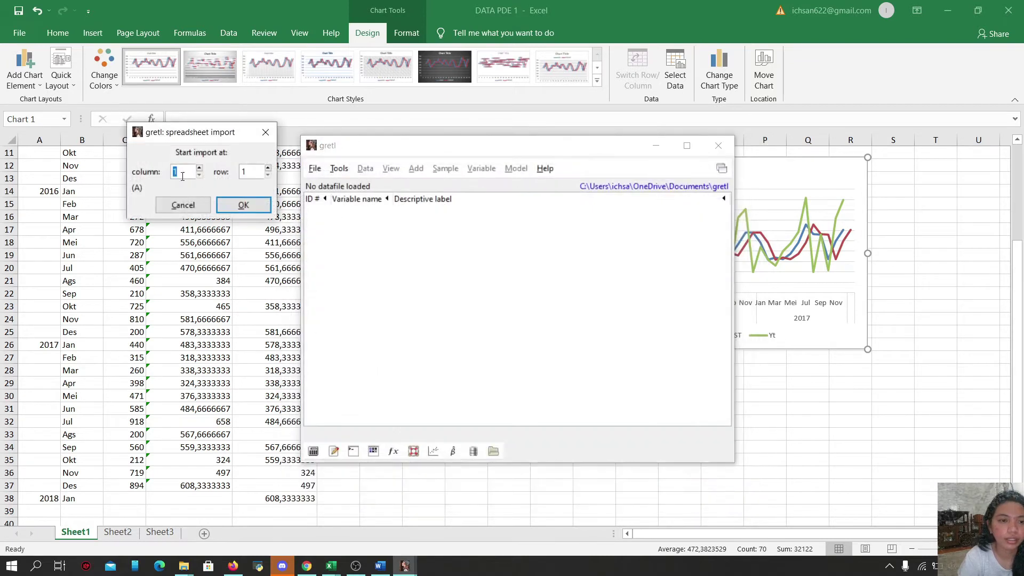
pyautogui.write('3')
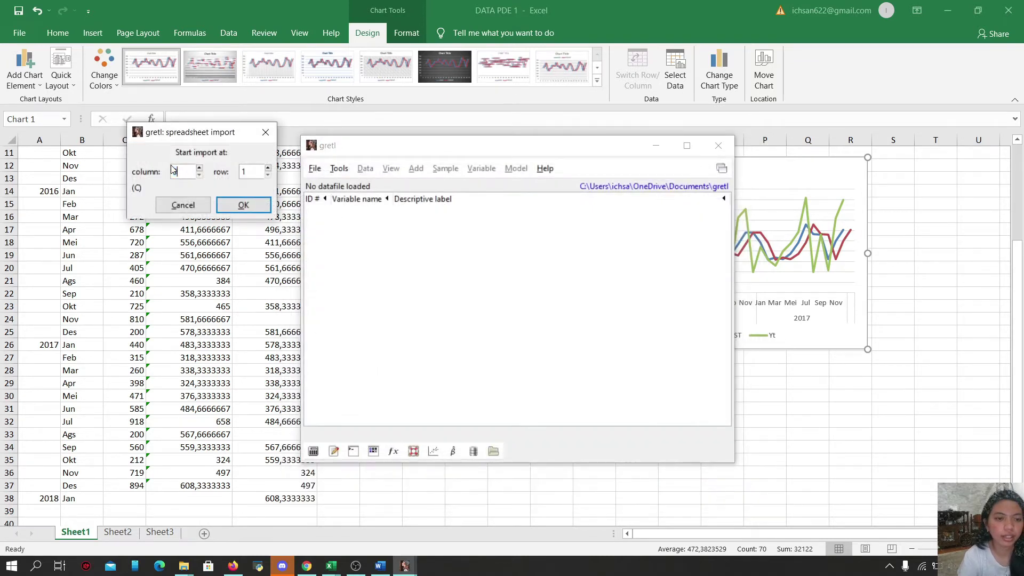
pyautogui.click(241, 207)
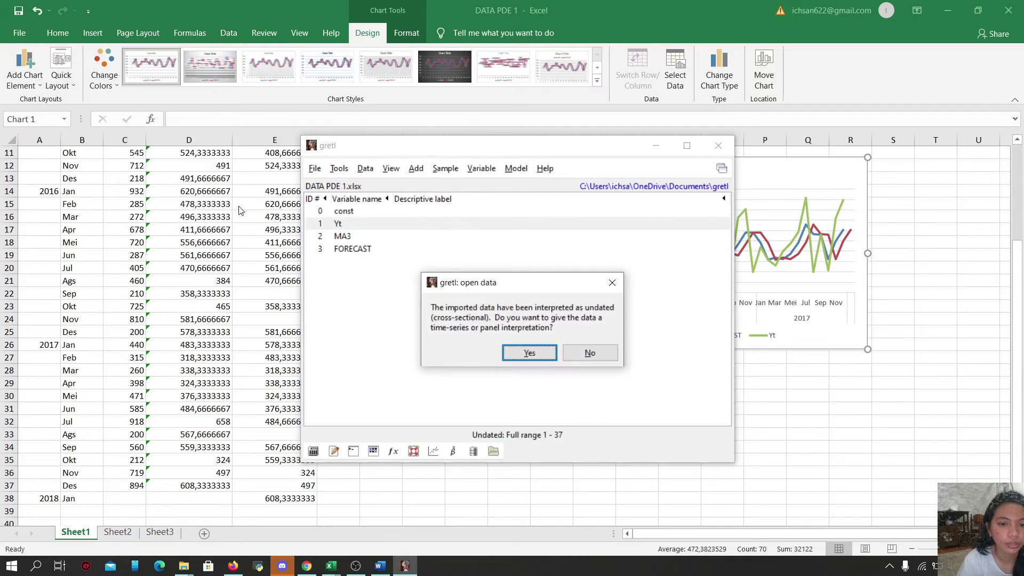
# Step: Give the imported data a time-series structure with monthly frequency
pyautogui.click(530, 353)
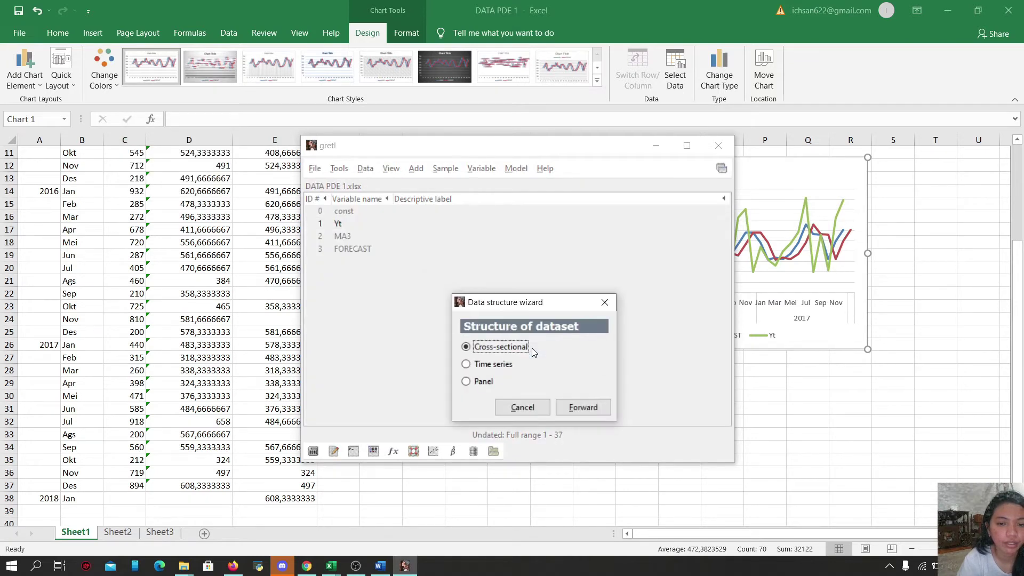
pyautogui.click(471, 368)
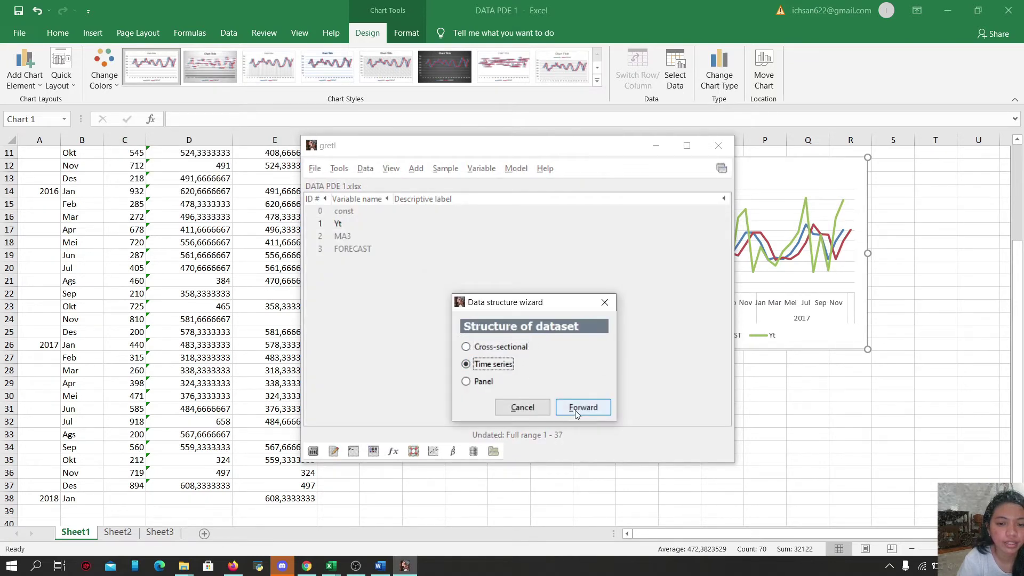
pyautogui.click(583, 408)
pyautogui.click(480, 381)
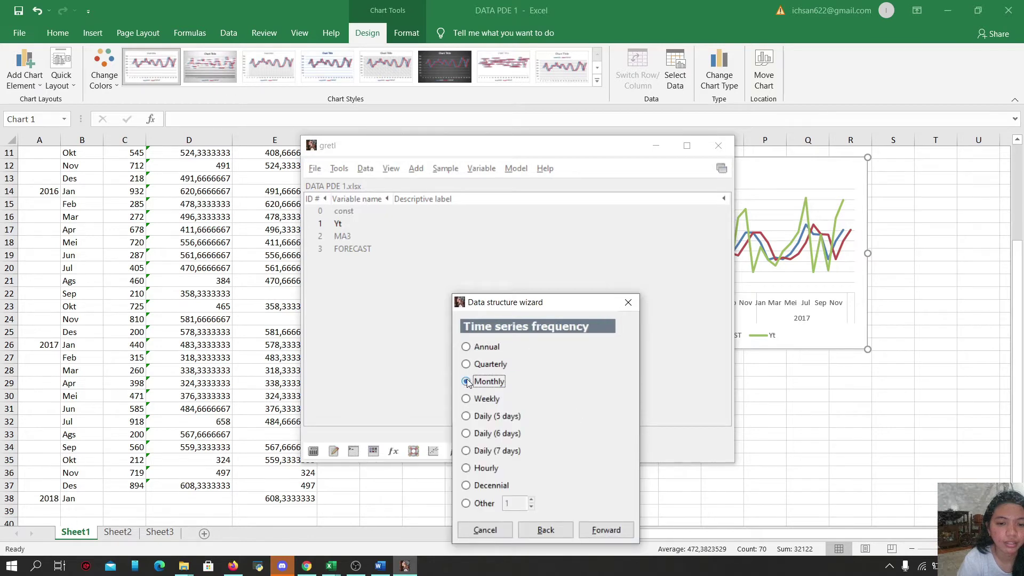
pyautogui.click(605, 530)
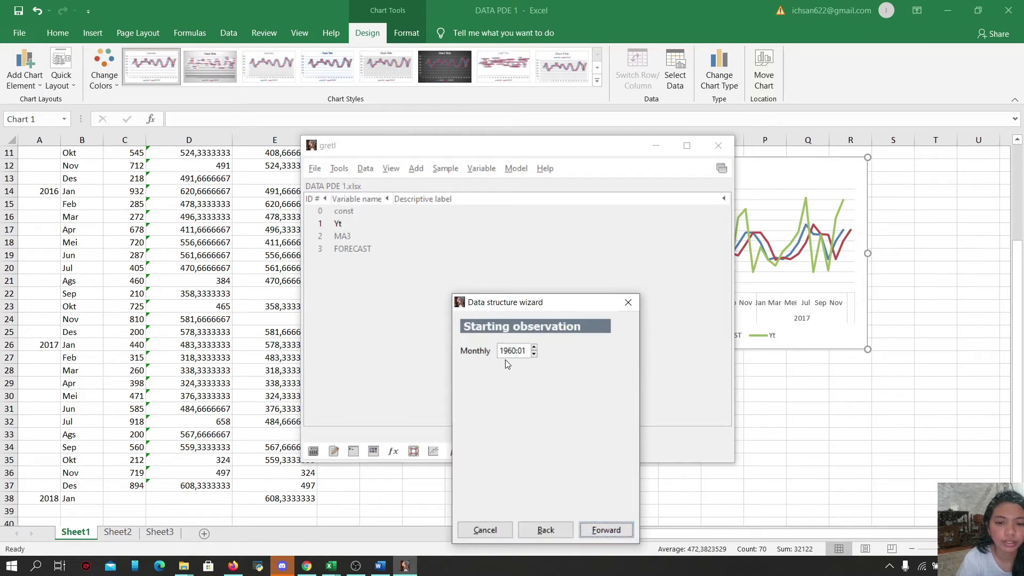
# Step: Set the starting observation of the monthly series to 2015:01
pyautogui.moveTo(516, 350); pyautogui.dragTo(502, 350)
pyautogui.write('2015')
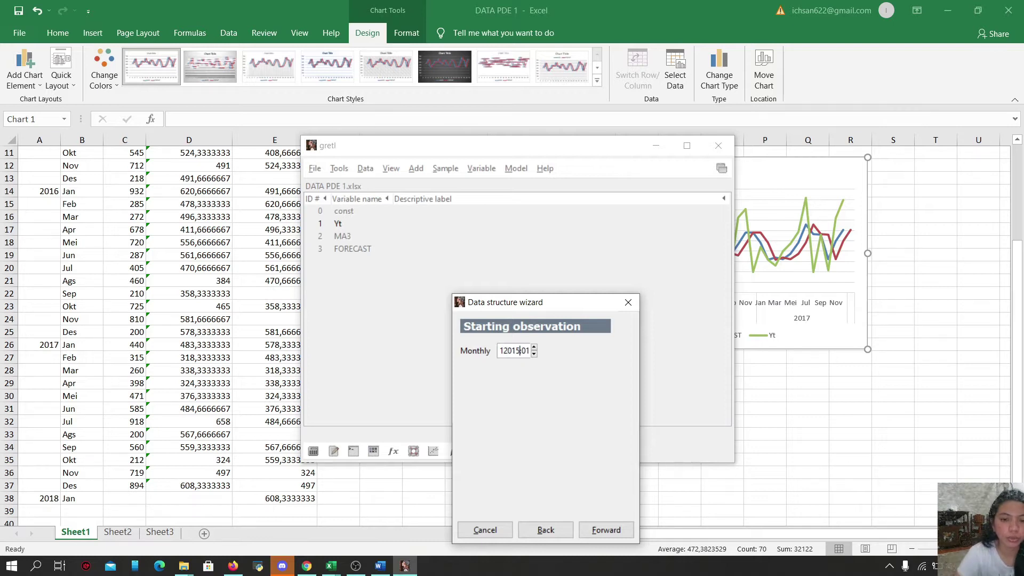
pyautogui.press('BackSpace')
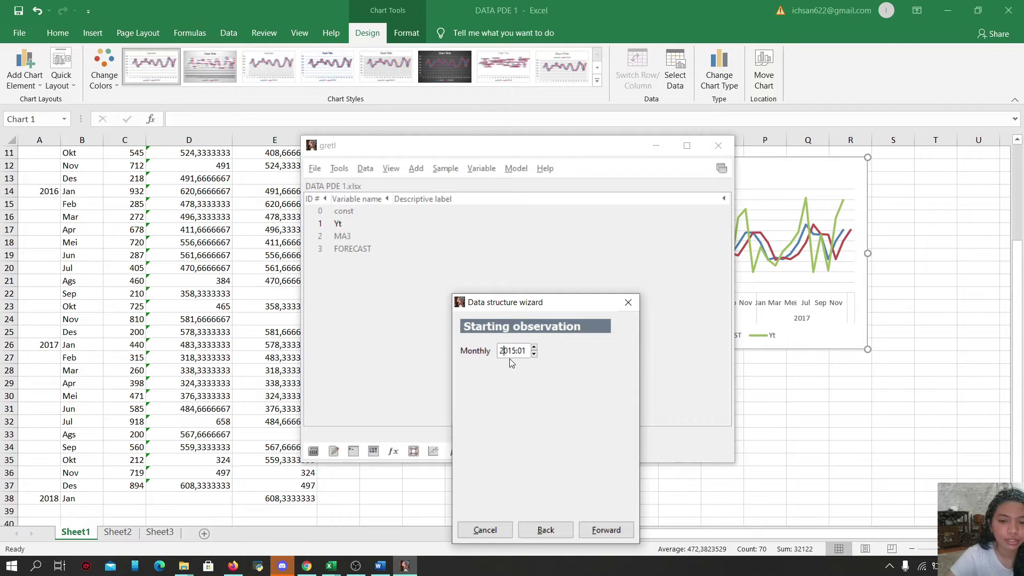
# Step: Apply the monthly dataset structure and delete the MA3 and FORECAST series from the dataset
pyautogui.click(605, 530)
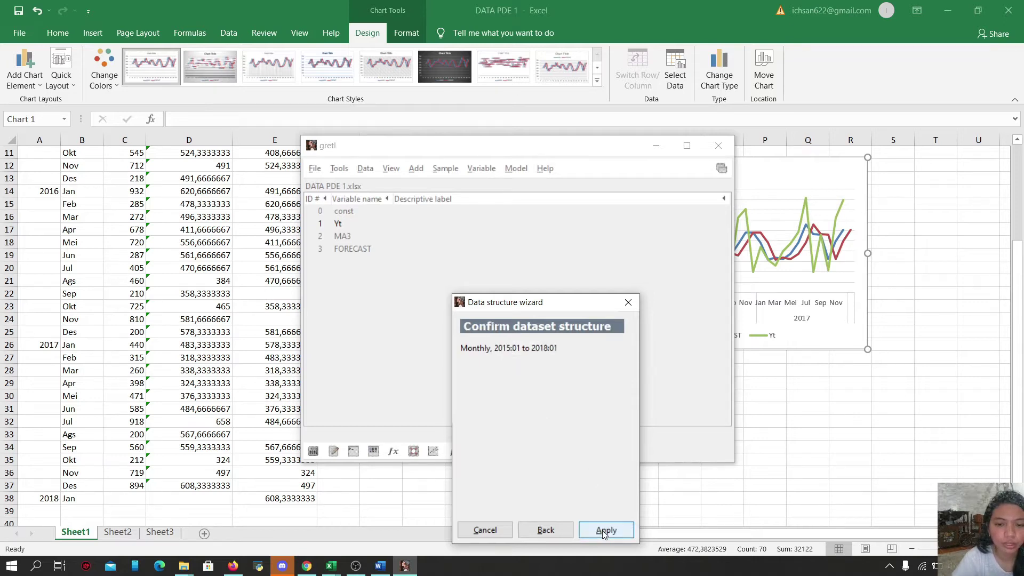
pyautogui.click(605, 530)
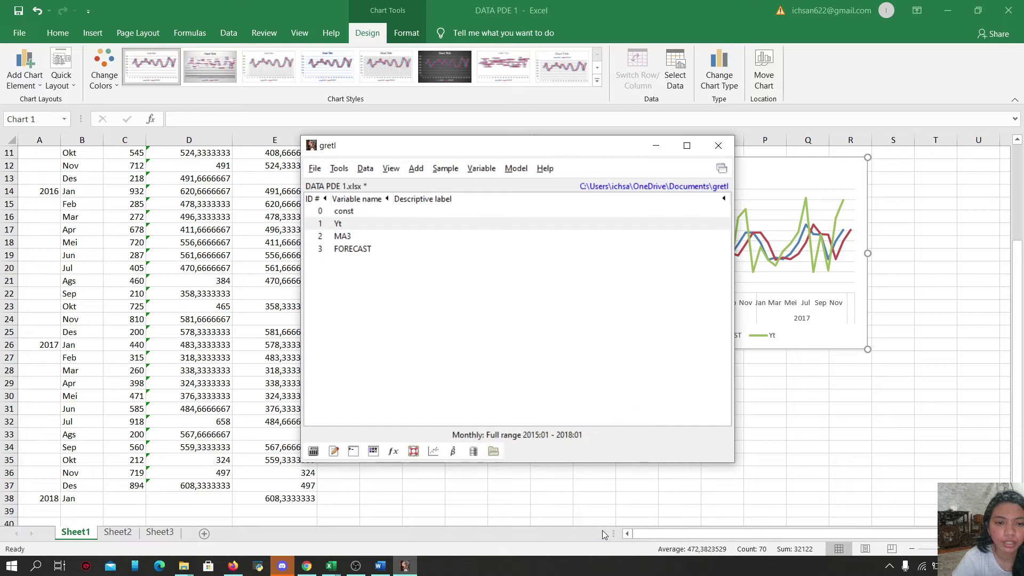
pyautogui.moveTo(479, 237); pyautogui.dragTo(478, 253)
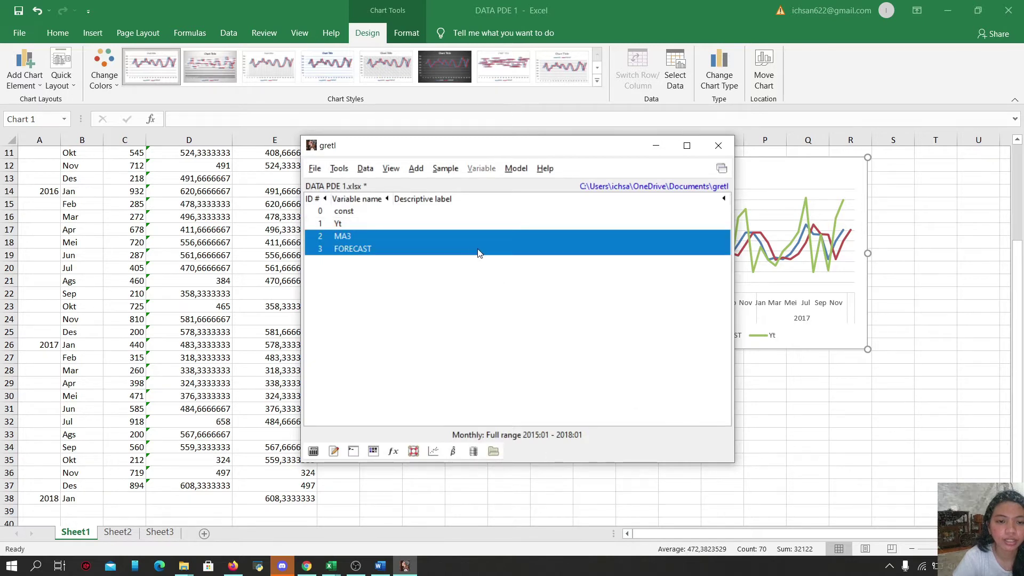
pyautogui.rightClick(479, 253)
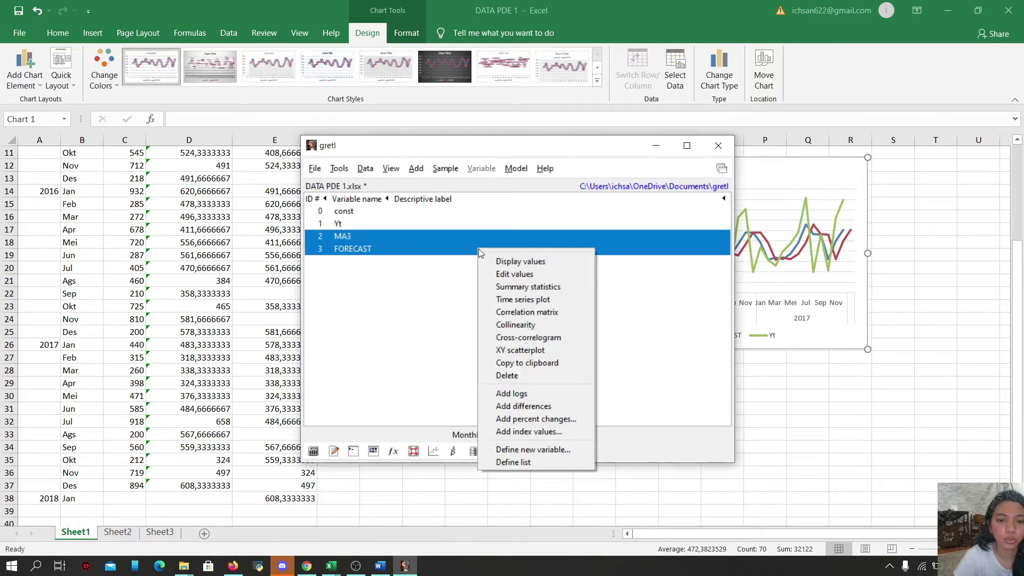
pyautogui.click(527, 374)
pyautogui.click(500, 346)
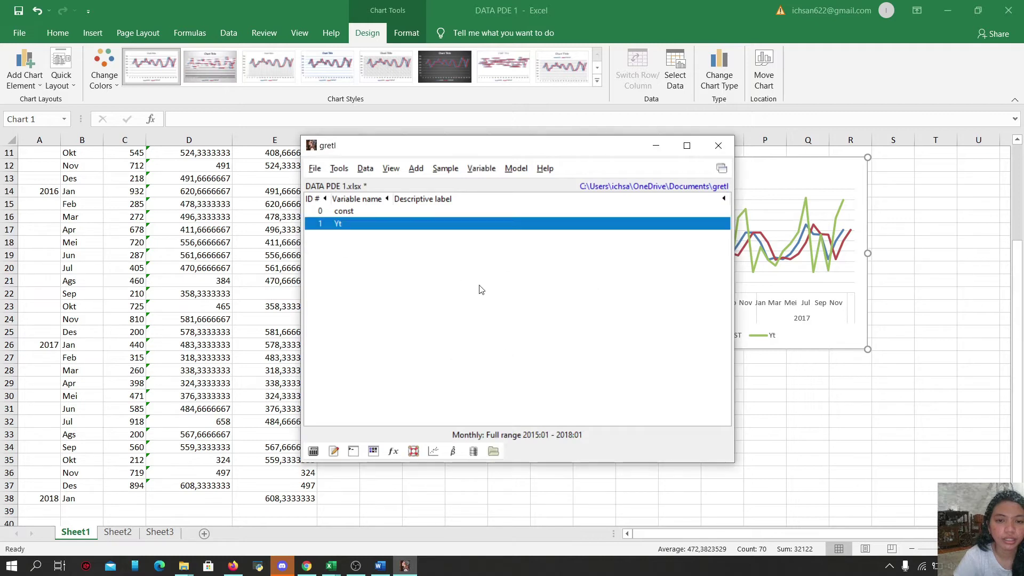
# Step: Run a 3-observation simple moving average filter on Yt, graphing the residual and saving the smoothed series as ma_Yt and cyclical component as mc_Yt
pyautogui.click(480, 167)
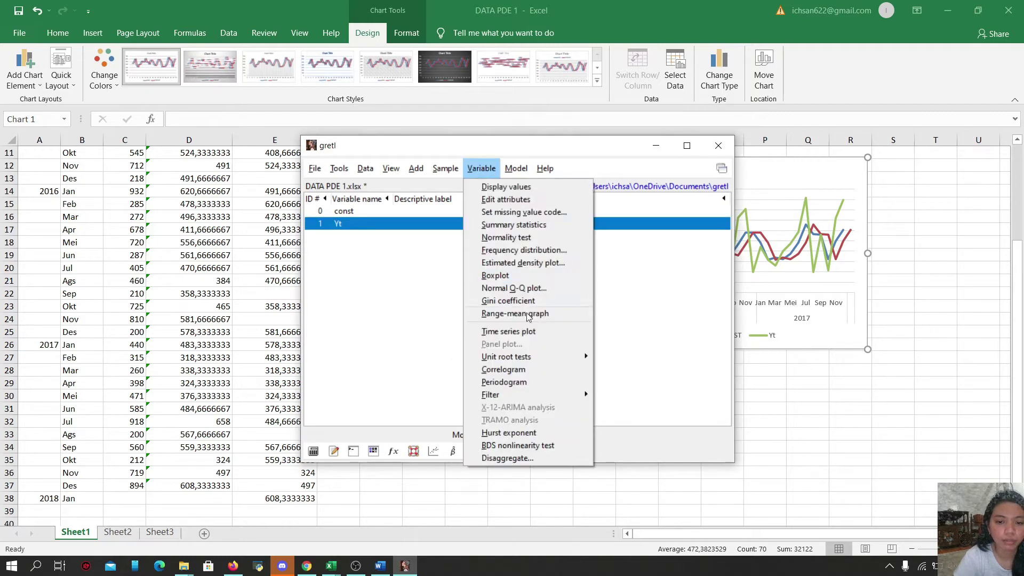
pyautogui.moveTo(572, 394)
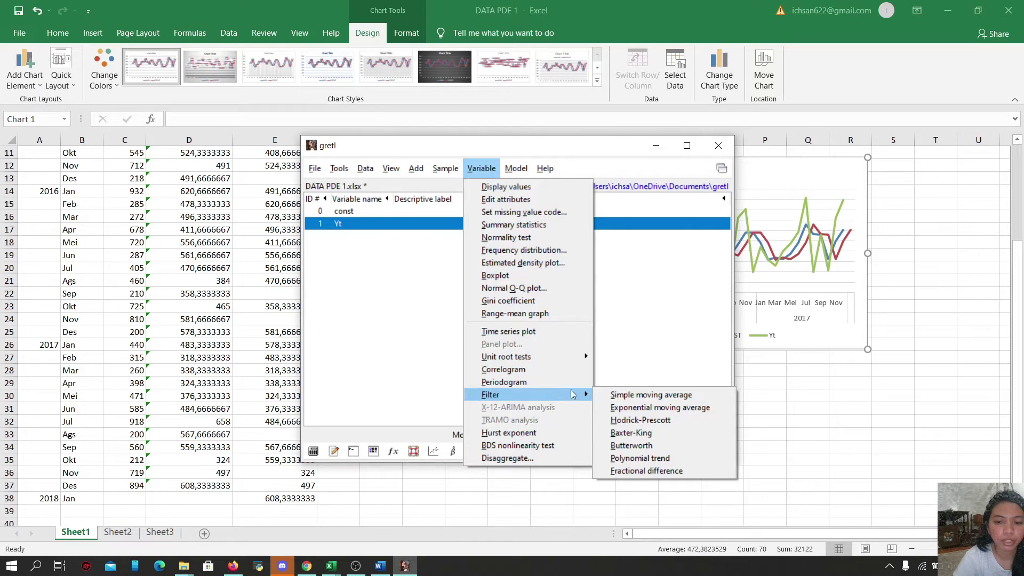
pyautogui.click(612, 394)
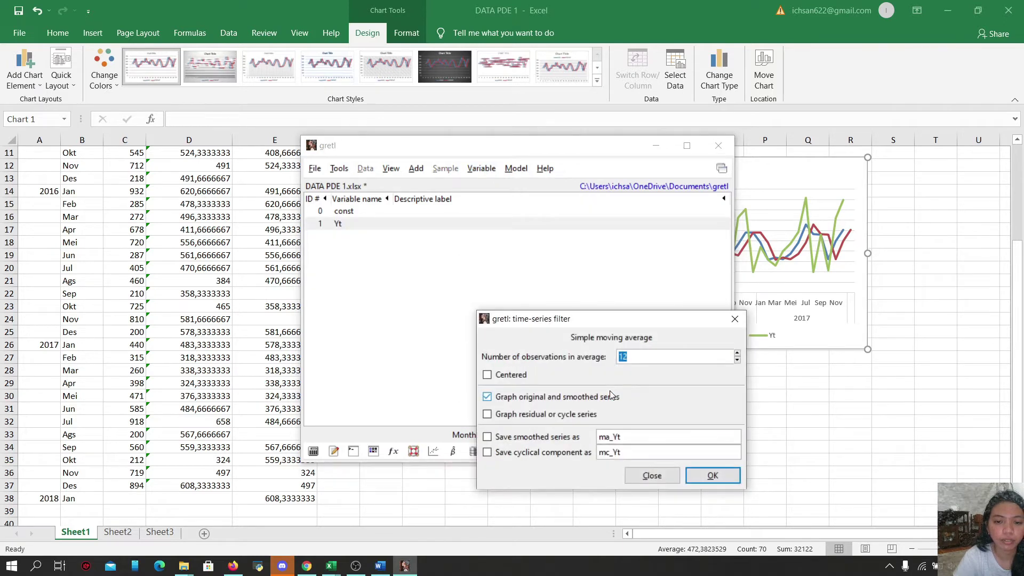
pyautogui.press('BackSpace')
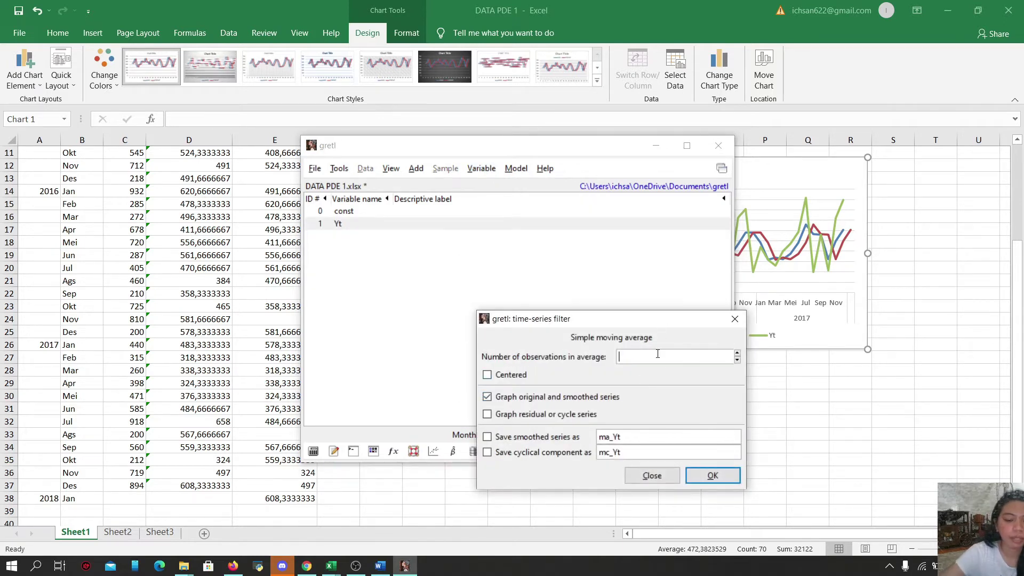
pyautogui.click(487, 415)
pyautogui.click(488, 437)
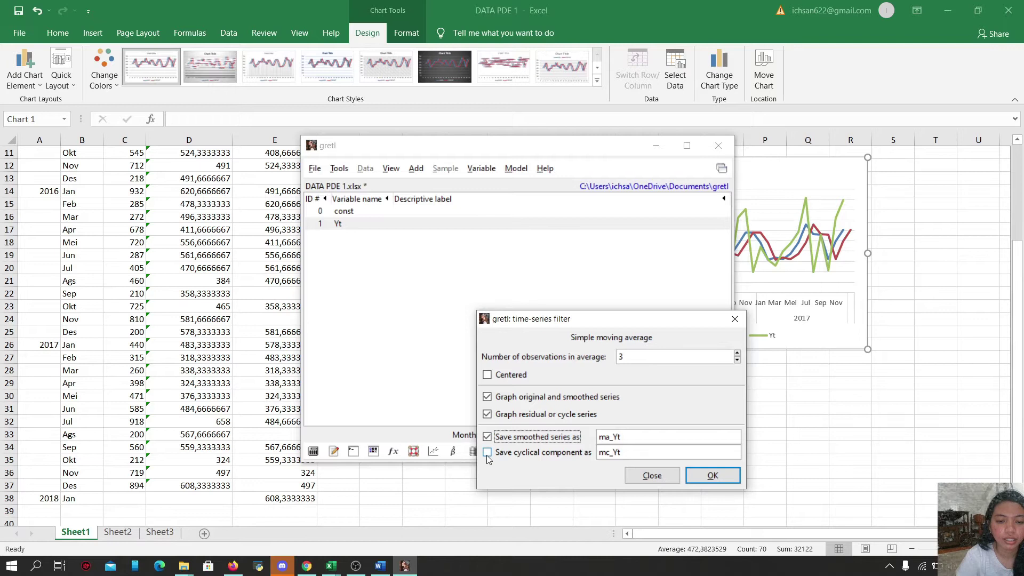
pyautogui.click(487, 452)
pyautogui.click(709, 476)
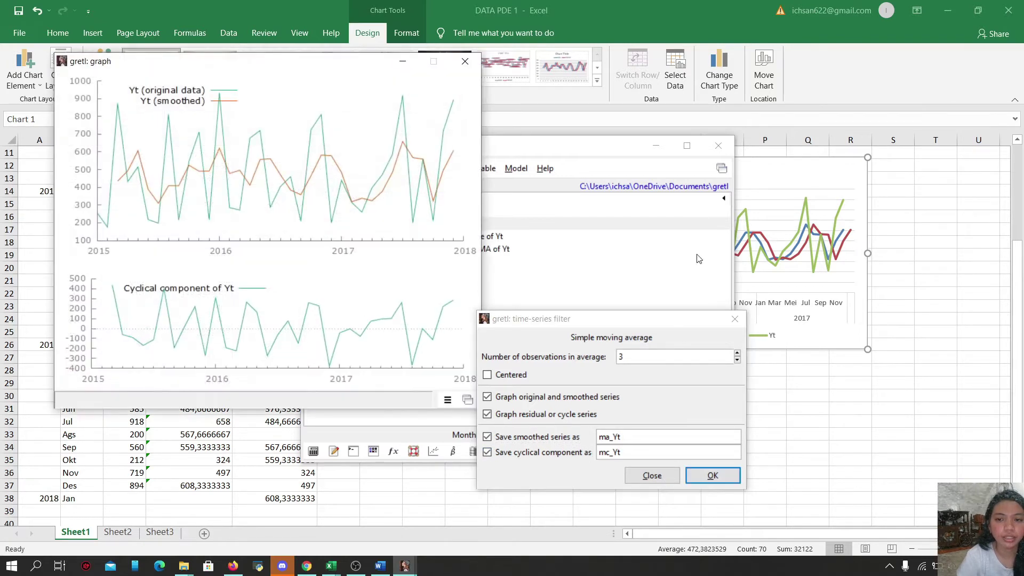
# Step: Switch to the Excel workbook and delete the FORECAST series from the line chart
pyautogui.click(657, 147)
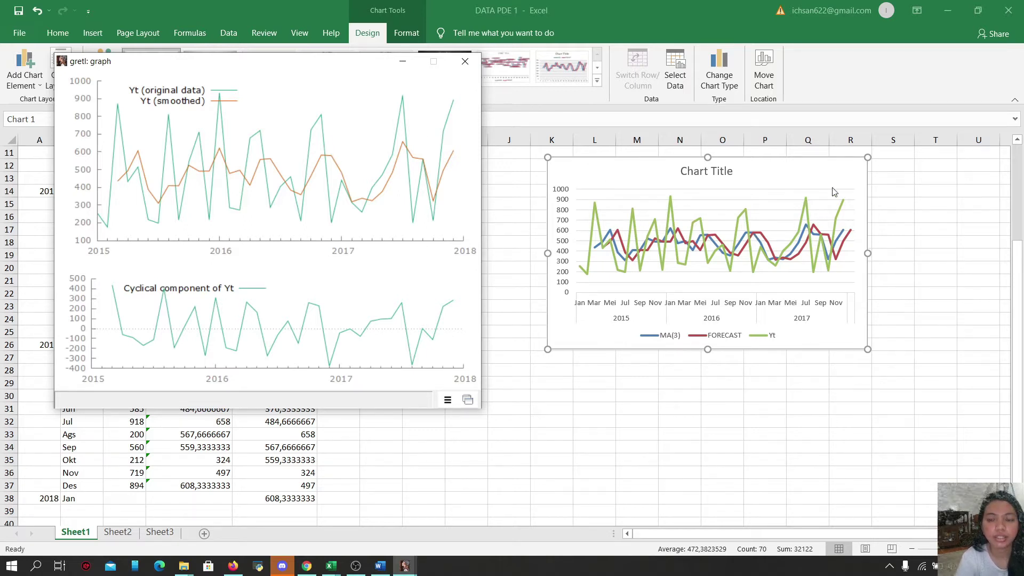
pyautogui.click(849, 240)
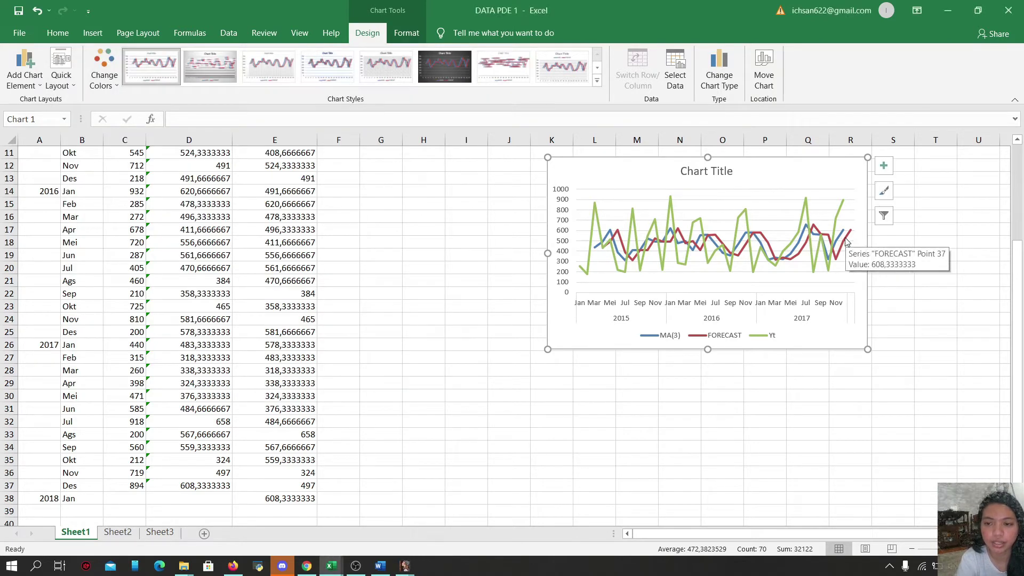
pyautogui.click(847, 242)
pyautogui.press('Delete')
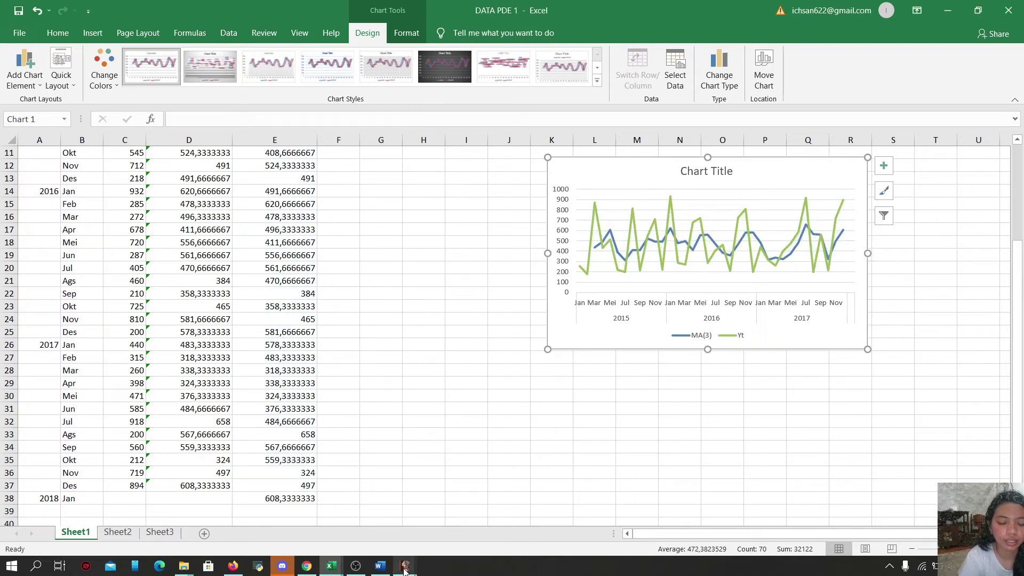
# Step: Bring the gretl filter graph back up to compare it with the Excel chart, and close the graph
pyautogui.moveTo(404, 570)
pyautogui.click(472, 538)
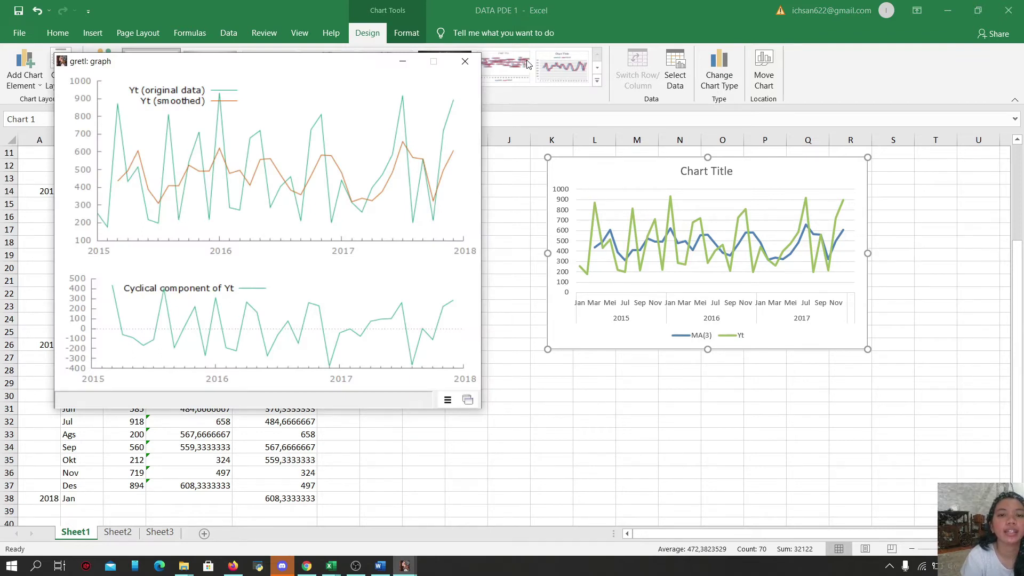
pyautogui.click(474, 55)
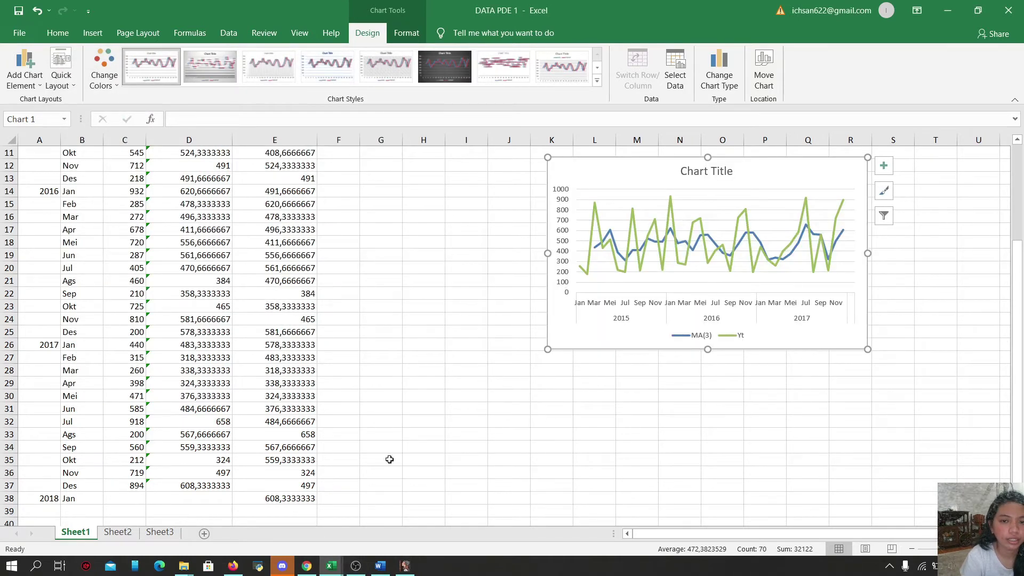
# Step: Display the Yt values in gretl, compare them with the Yt column in the Excel sheet, and close the listing
pyautogui.click(404, 566)
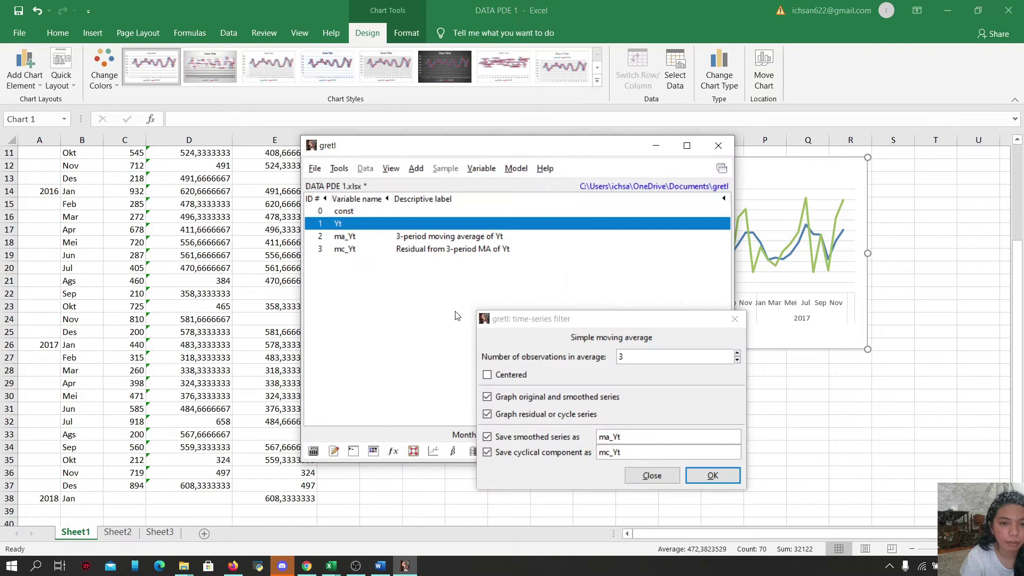
pyautogui.doubleClick(370, 225)
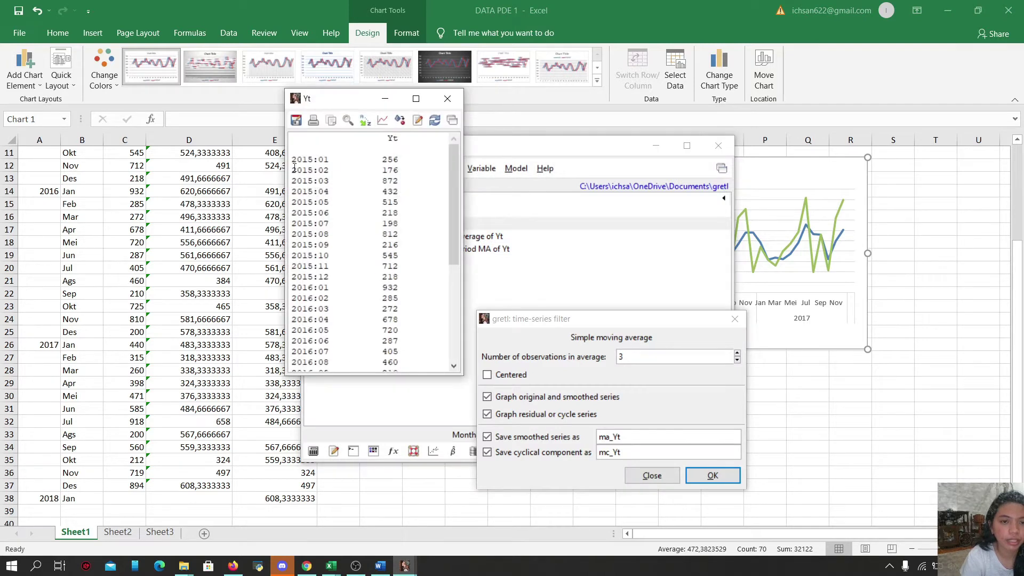
pyautogui.click(1020, 157)
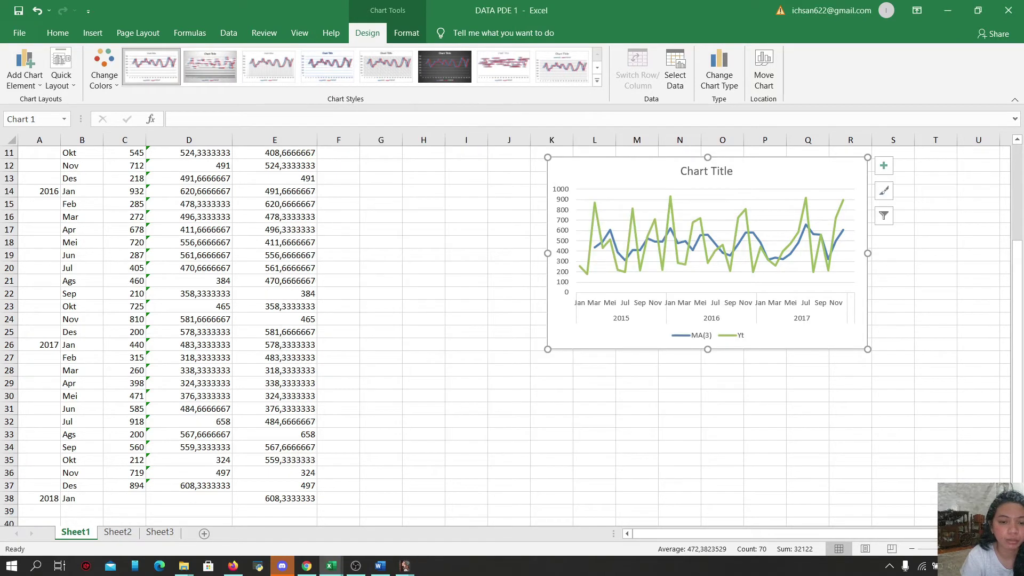
pyautogui.scroll(4, 1019, 194)
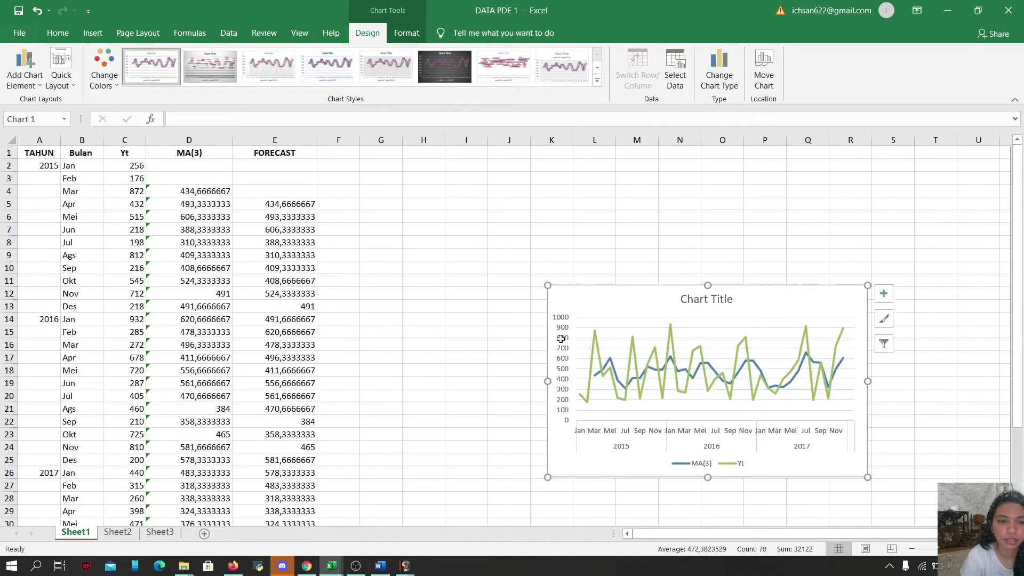
pyautogui.click(405, 566)
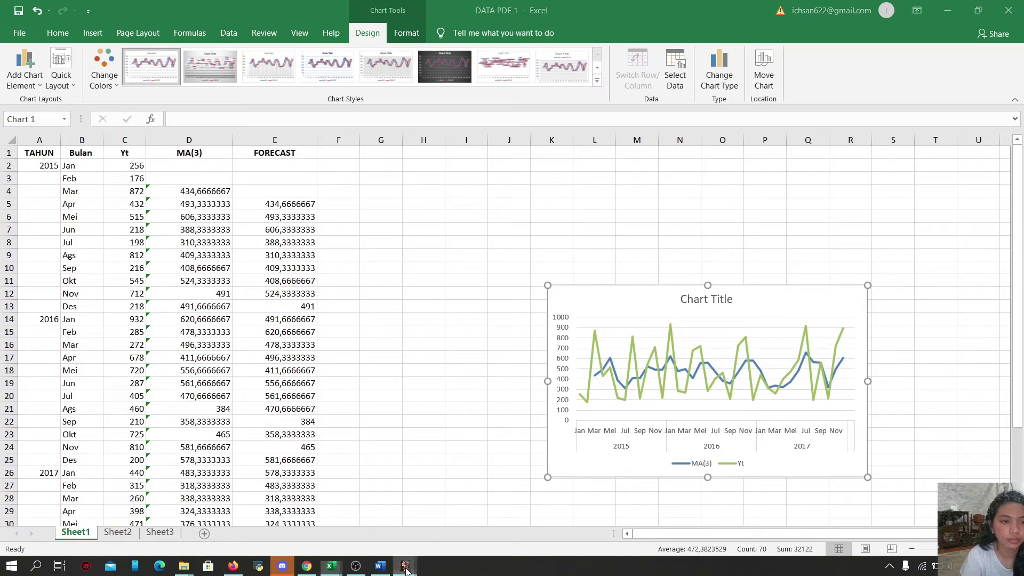
pyautogui.click(470, 527)
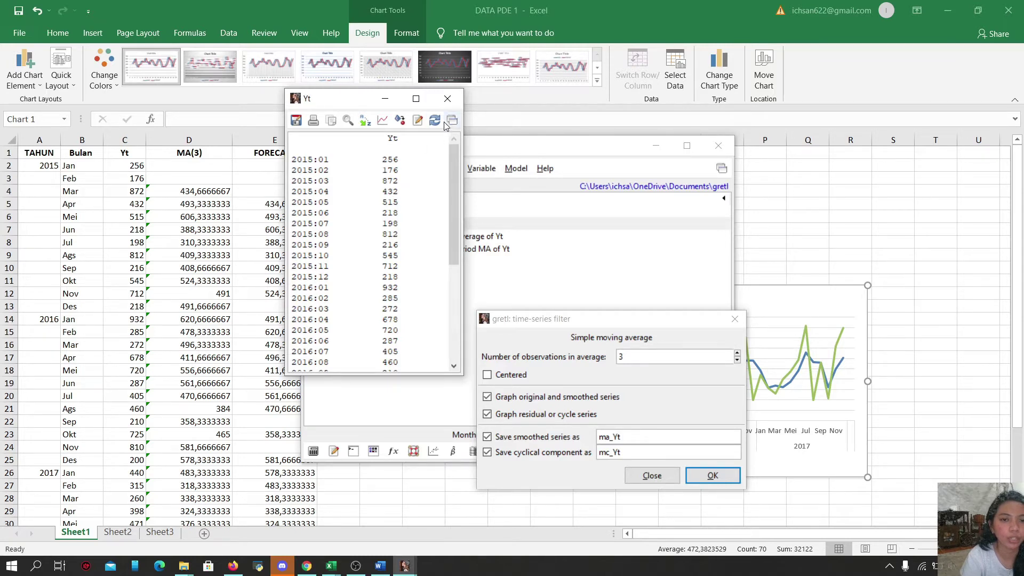
pyautogui.click(448, 98)
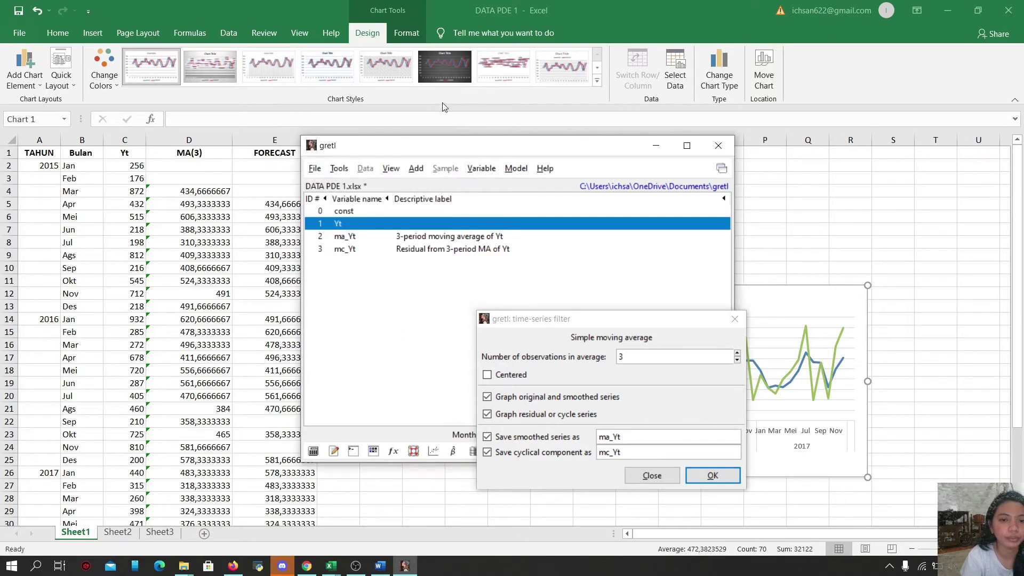
# Step: Display the values of ma_Yt and mc_Yt in gretl one after the other, closing each listing
pyautogui.doubleClick(442, 238)
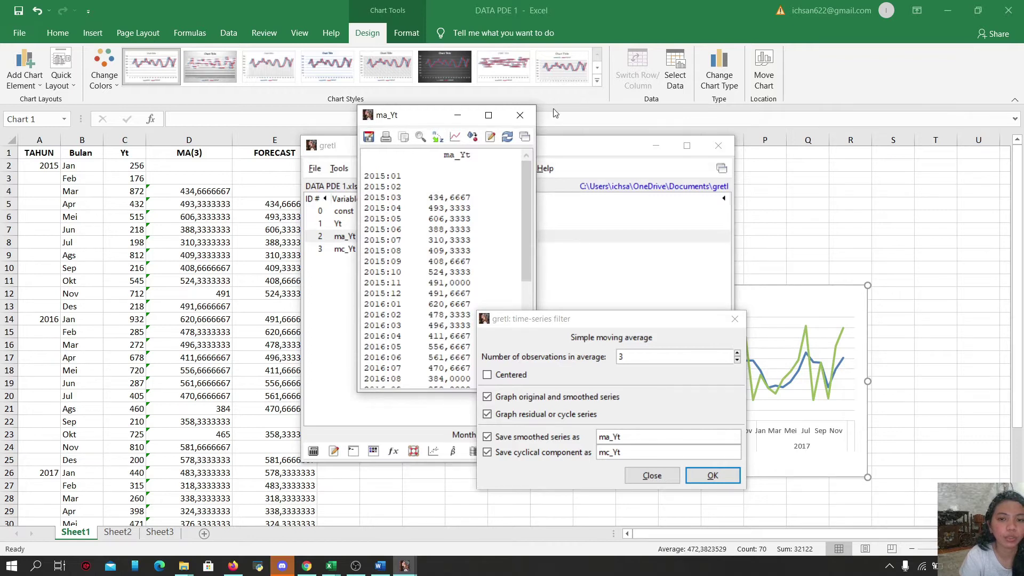
pyautogui.click(520, 115)
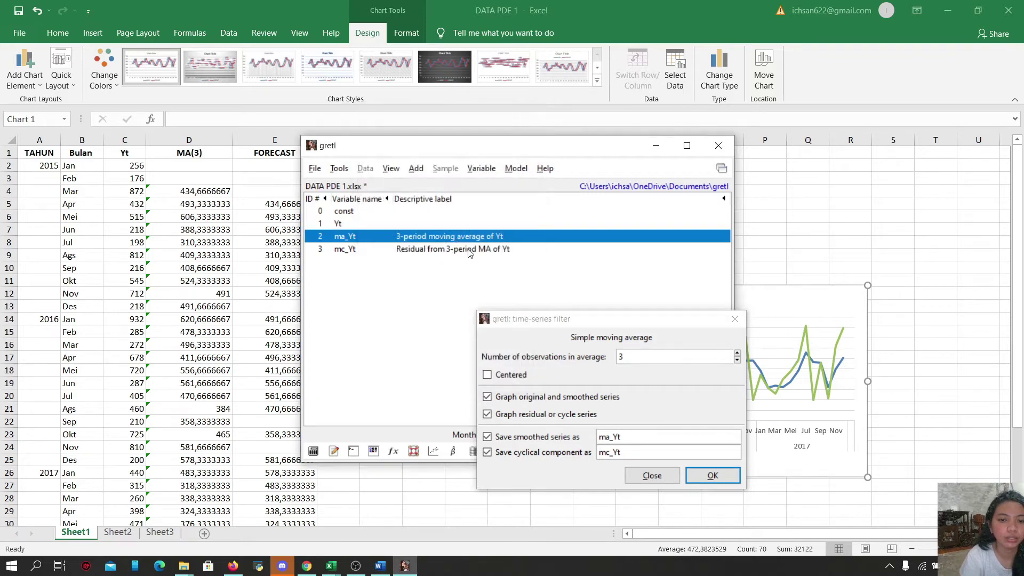
pyautogui.doubleClick(471, 250)
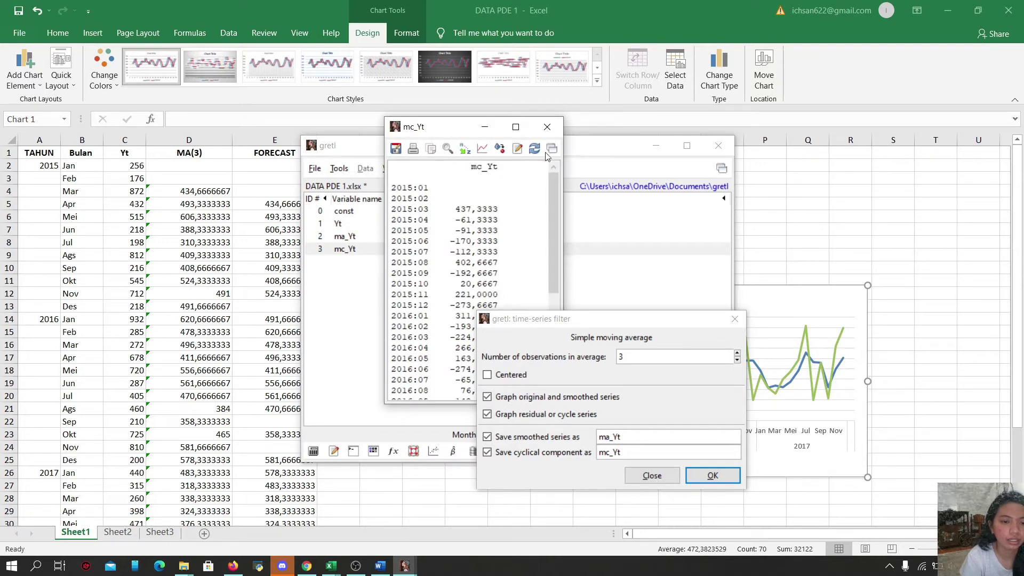
pyautogui.click(547, 127)
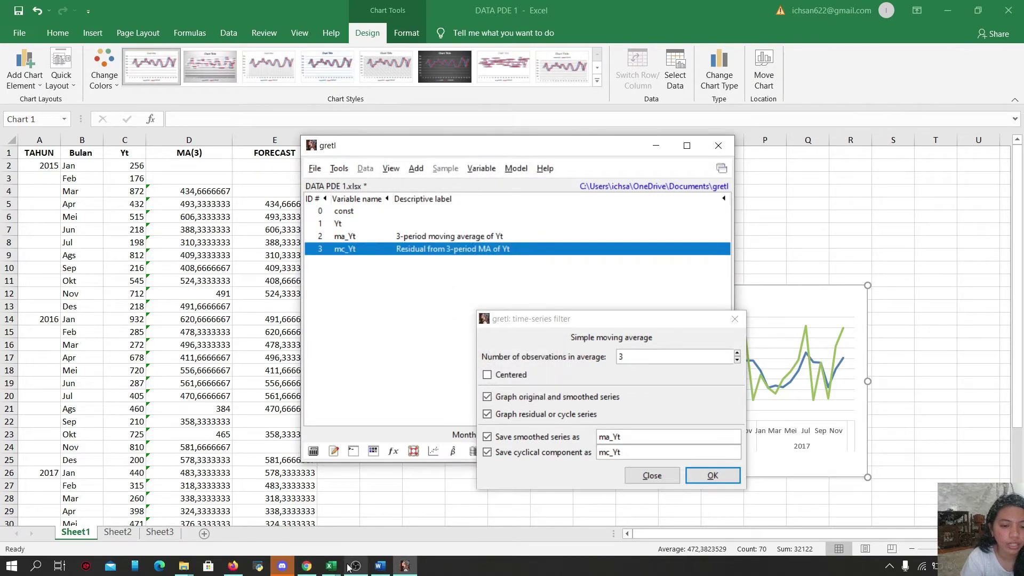
# Step: Switch to the DATA PDE 2 workbook, which holds the Es alpha (0,5) and forecast columns
pyautogui.moveTo(331, 565)
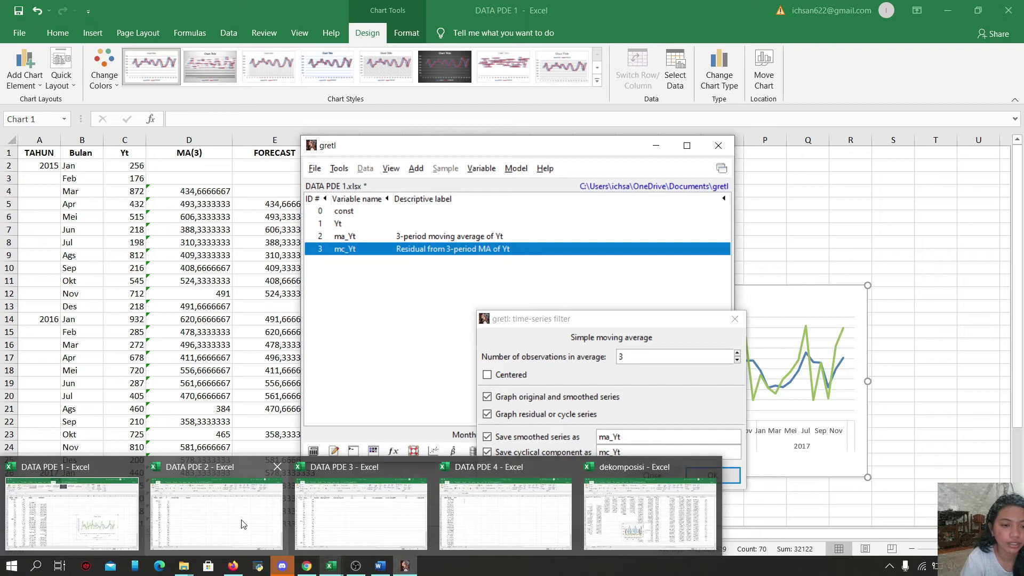
pyautogui.click(243, 526)
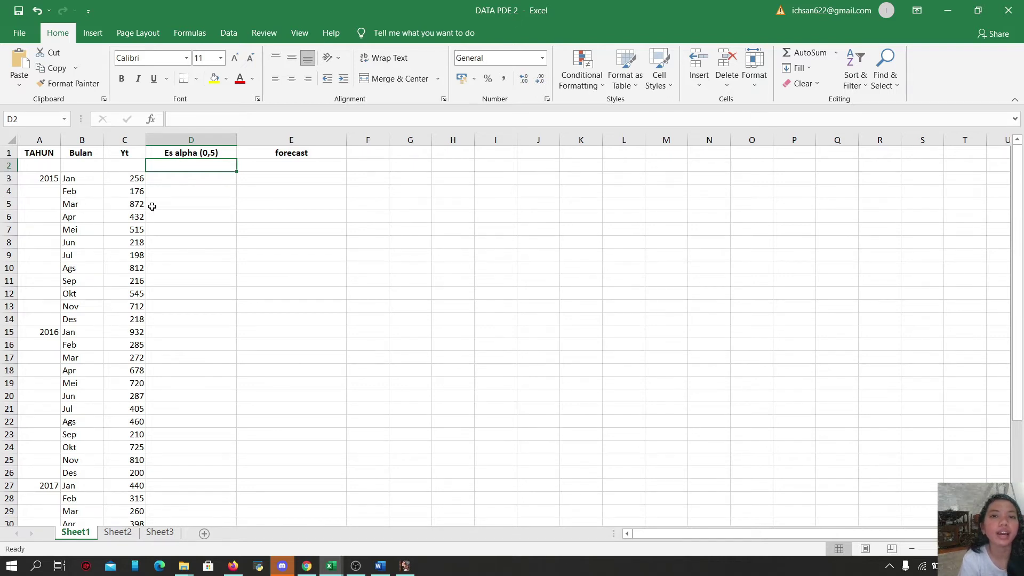
pyautogui.click(190, 150)
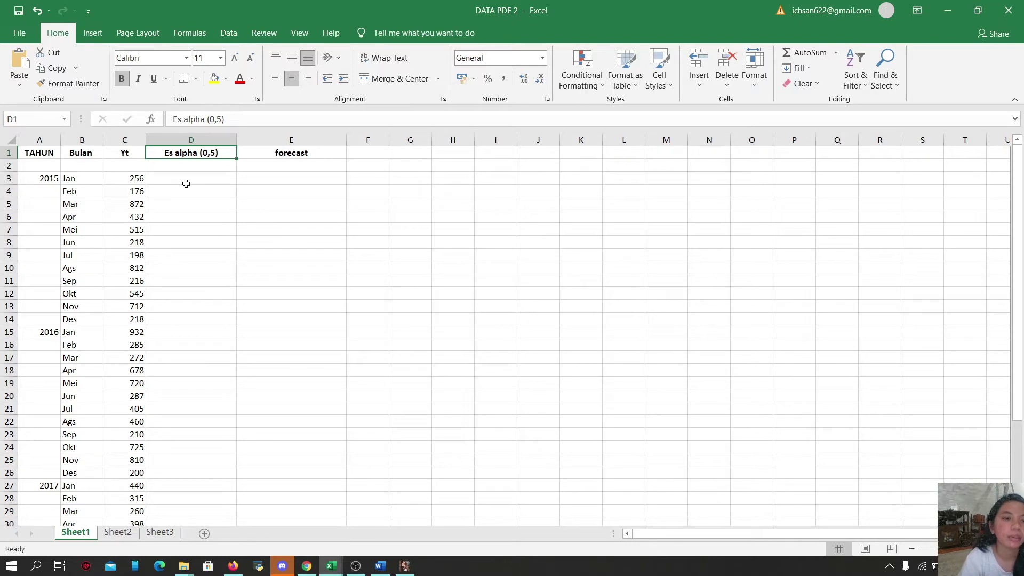
pyautogui.click(187, 183)
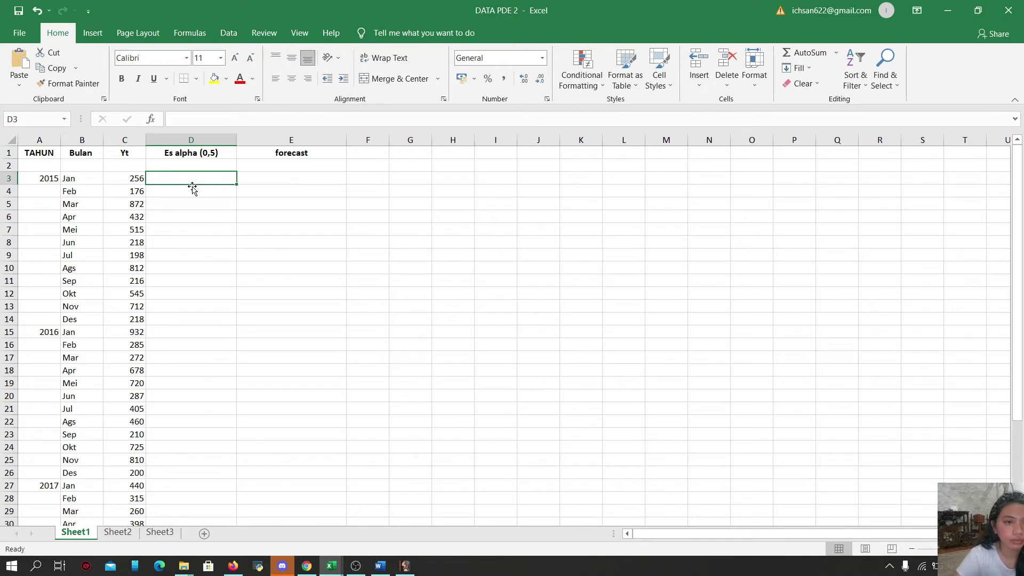
# Step: Enter =AVERAGE(C3:C5) in D2 as the starting value of the Es alpha (0,5) column
pyautogui.click(210, 166)
pyautogui.write('=')
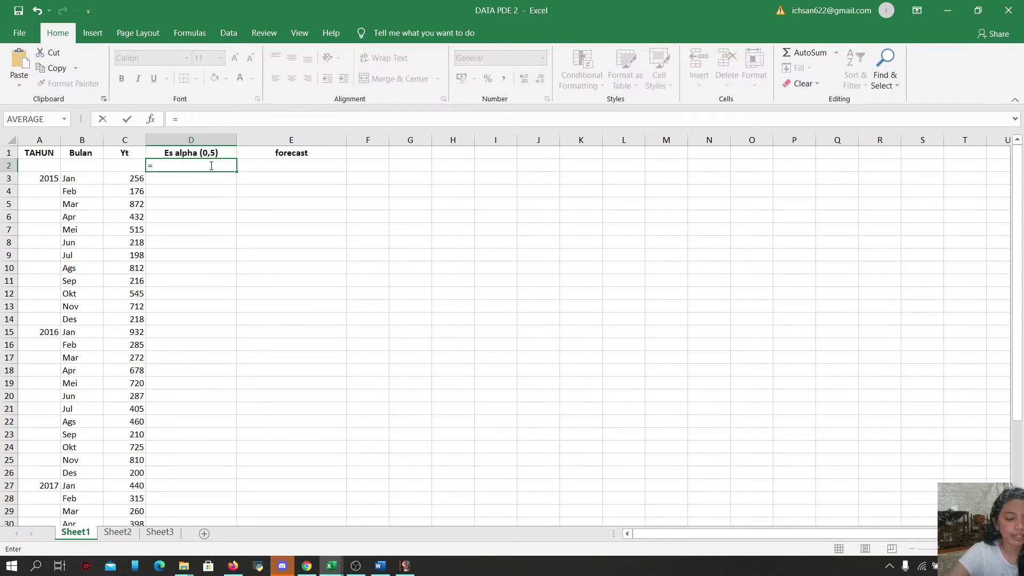
pyautogui.write('average')
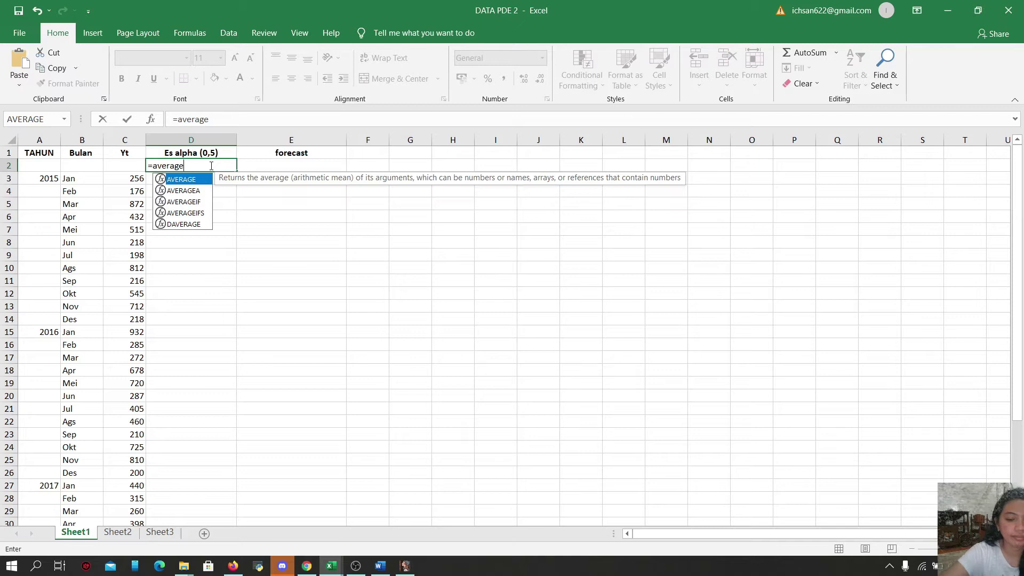
pyautogui.write('(')
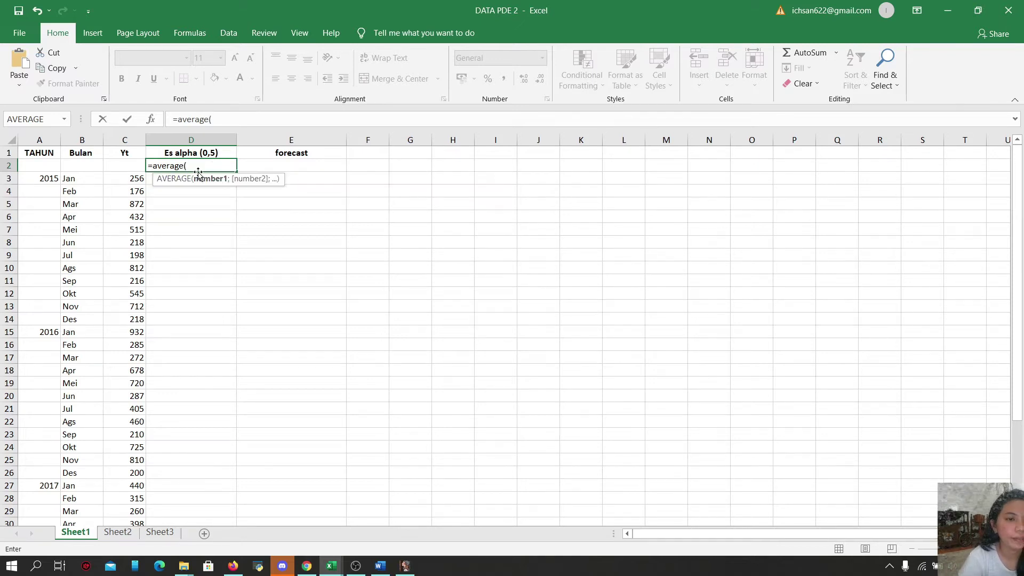
pyautogui.moveTo(143, 180); pyautogui.dragTo(140, 200)
pyautogui.write(')')
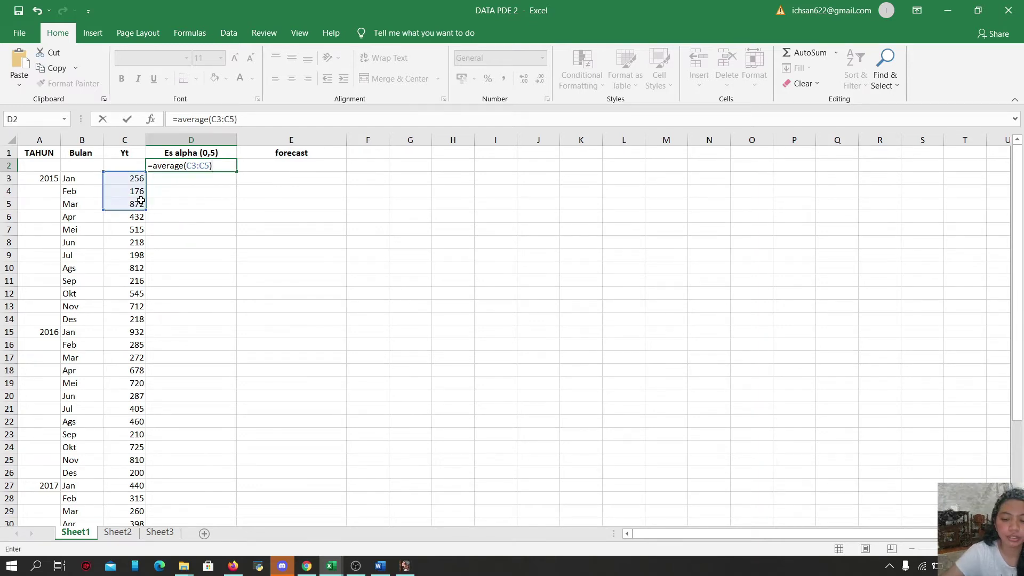
pyautogui.press('Return')
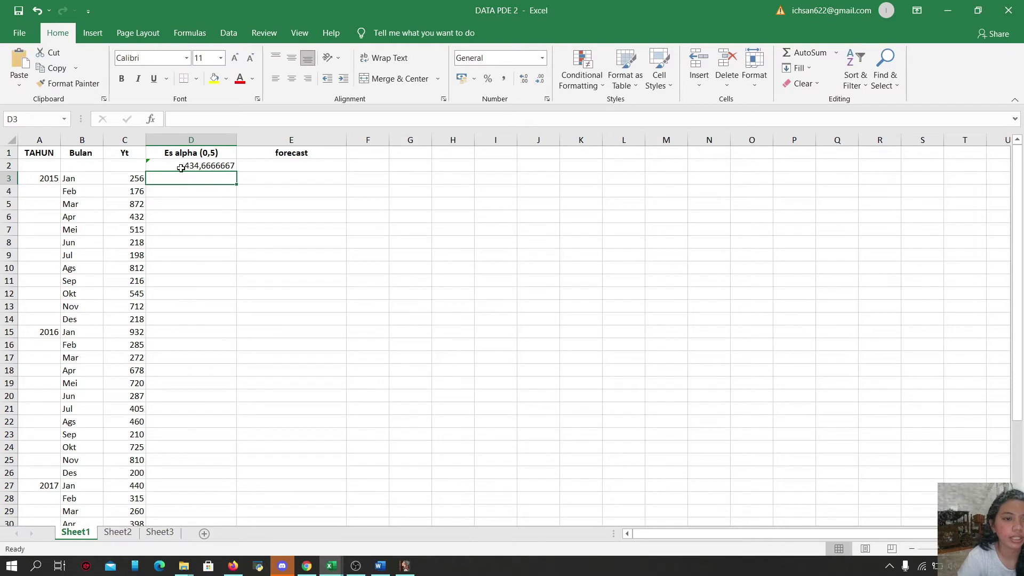
pyautogui.write('=')
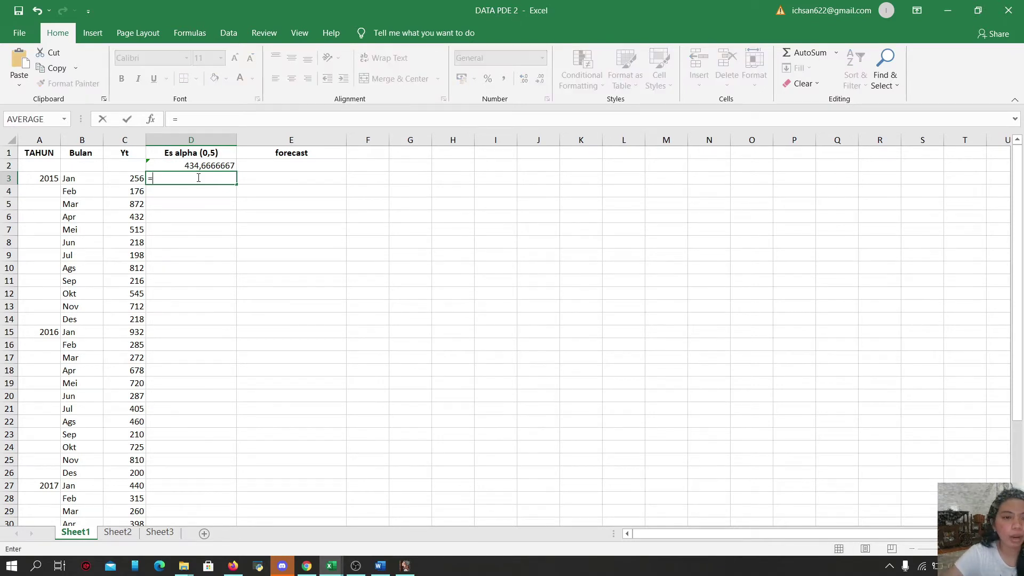
pyautogui.write('average')
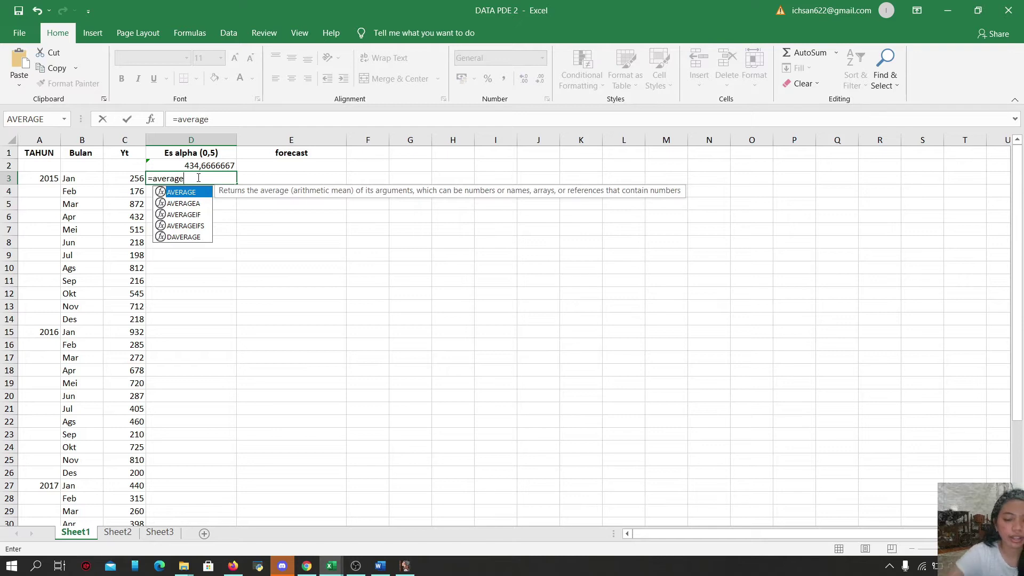
pyautogui.press('BackSpace')
pyautogui.press('BackSpace')
pyautogui.press('BackSpace')
pyautogui.press('BackSpace')
pyautogui.press('BackSpace')
pyautogui.press('BackSpace')
pyautogui.press('BackSpace')
pyautogui.press('BackSpace')
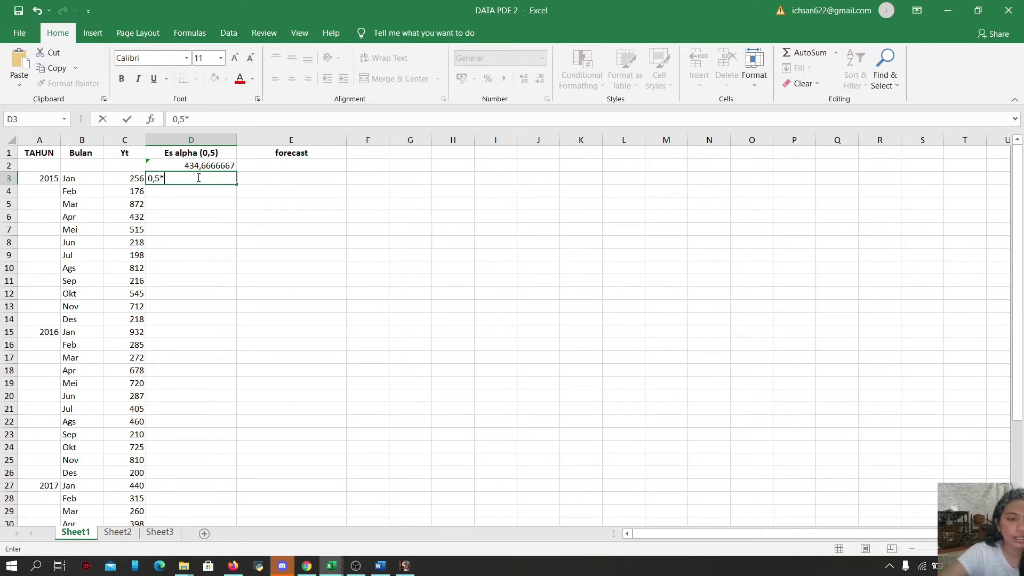
pyautogui.click(137, 180)
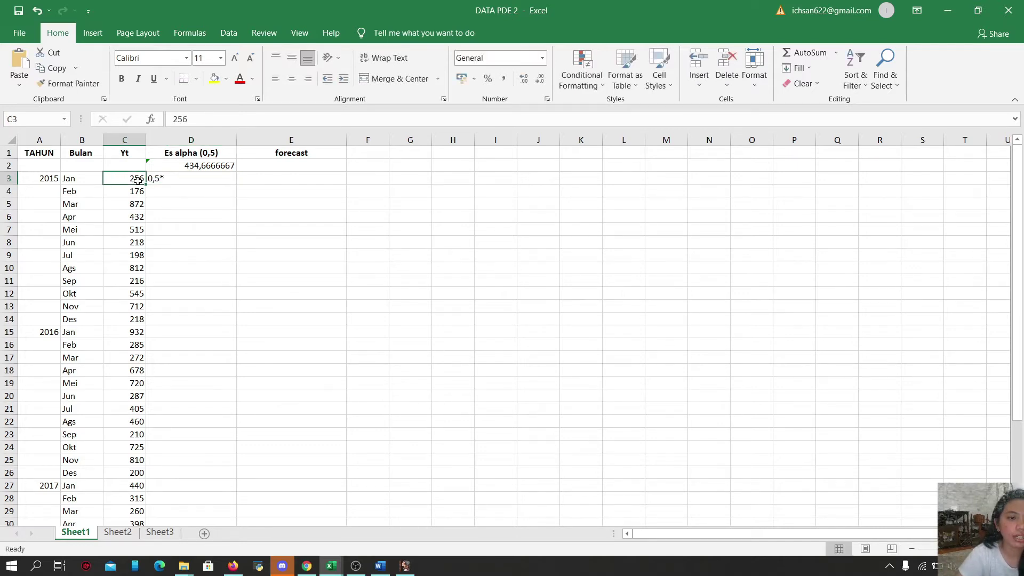
pyautogui.click(158, 184)
pyautogui.press('BackSpace')
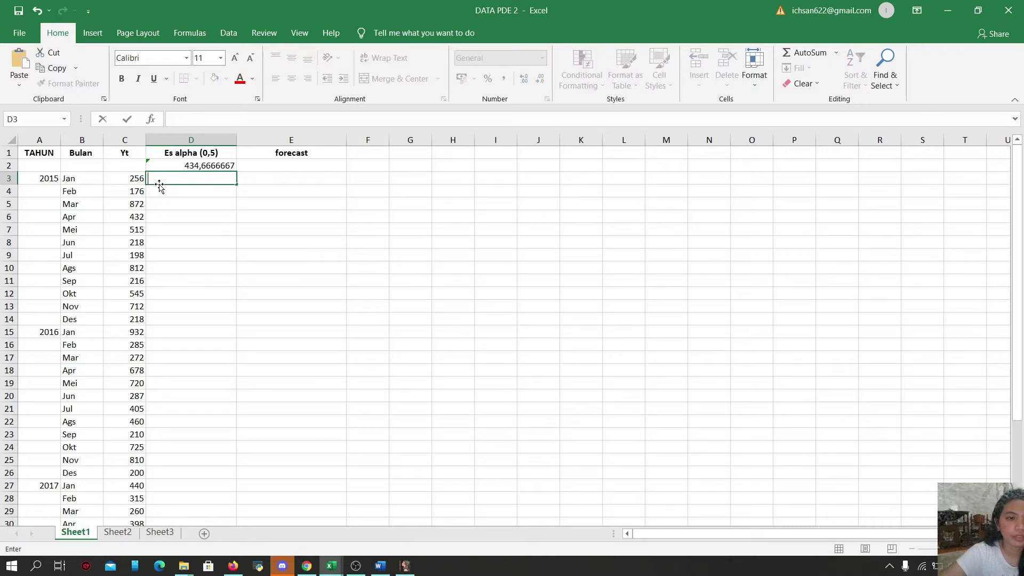
# Step: Enter the exponential smoothing formula =0,5*C3+0,5*D2 in D3 for January 2015
pyautogui.write('=0,5*')
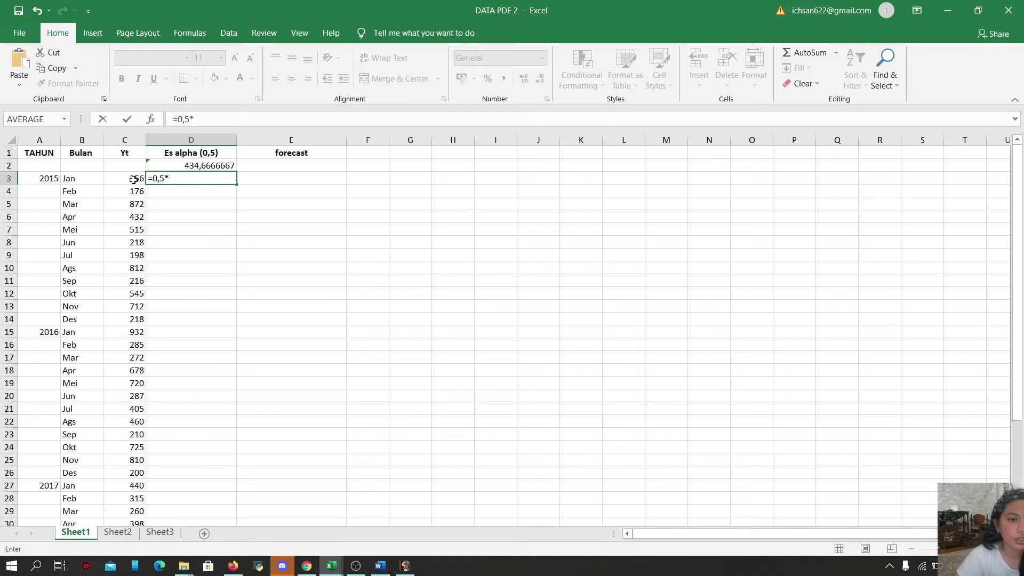
pyautogui.click(135, 180)
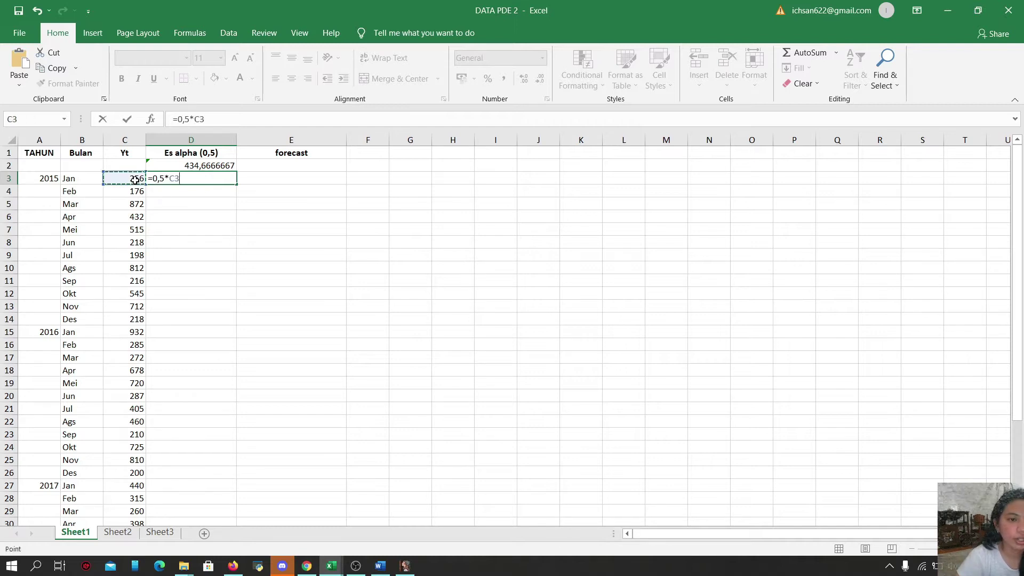
pyautogui.write('+0,5*')
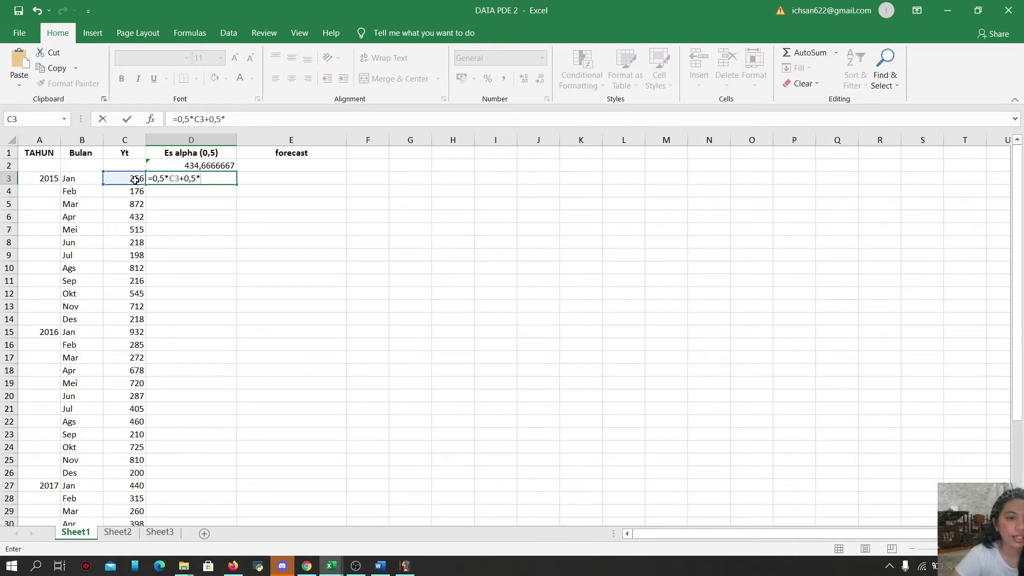
pyautogui.click(185, 167)
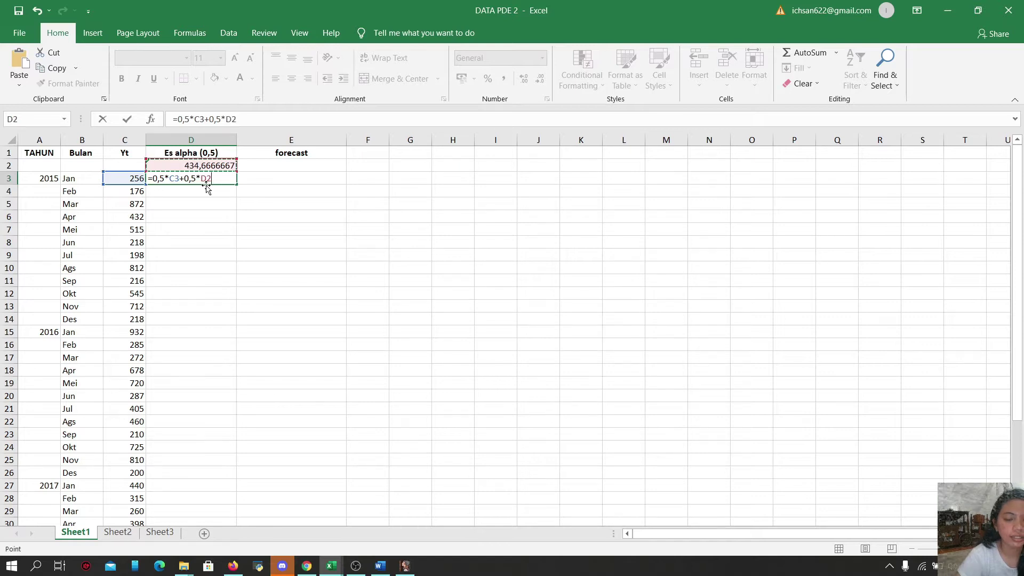
pyautogui.press('Return')
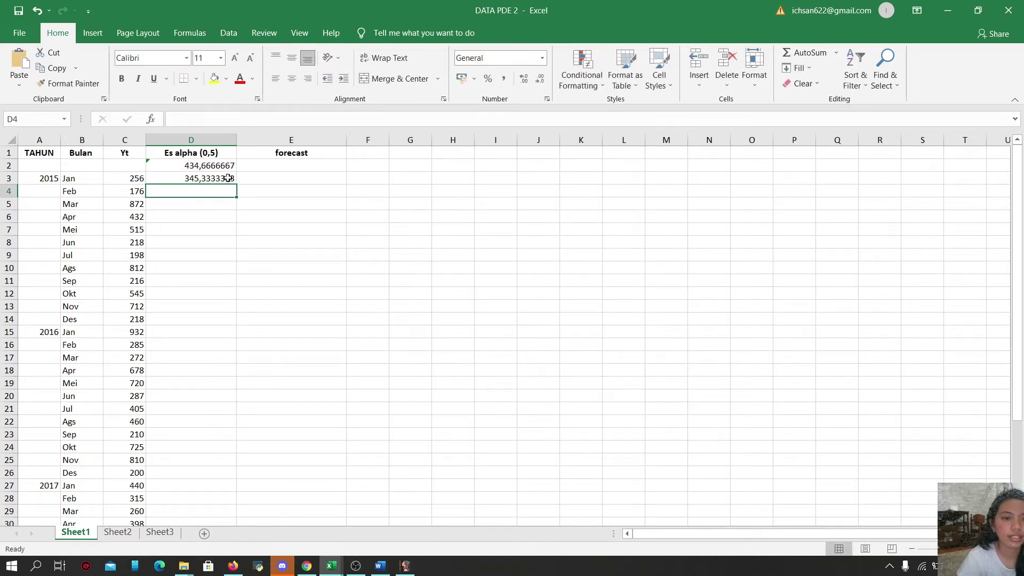
# Step: Check the smoothing formula in D3 and copy it down the Es alpha (0,5) column to D38, December 2017
pyautogui.click(228, 179)
pyautogui.doubleClick(228, 179)
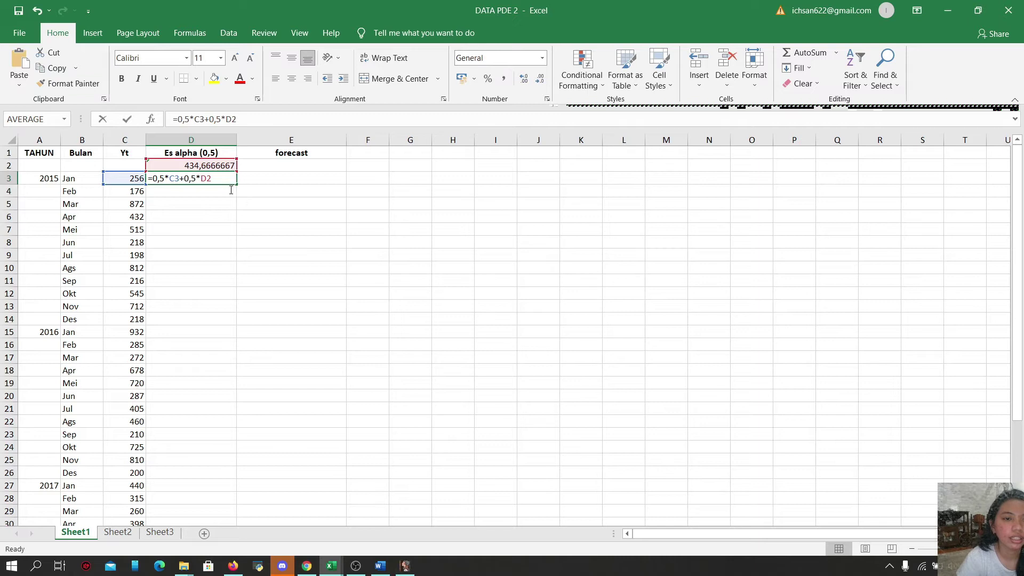
pyautogui.click(258, 196)
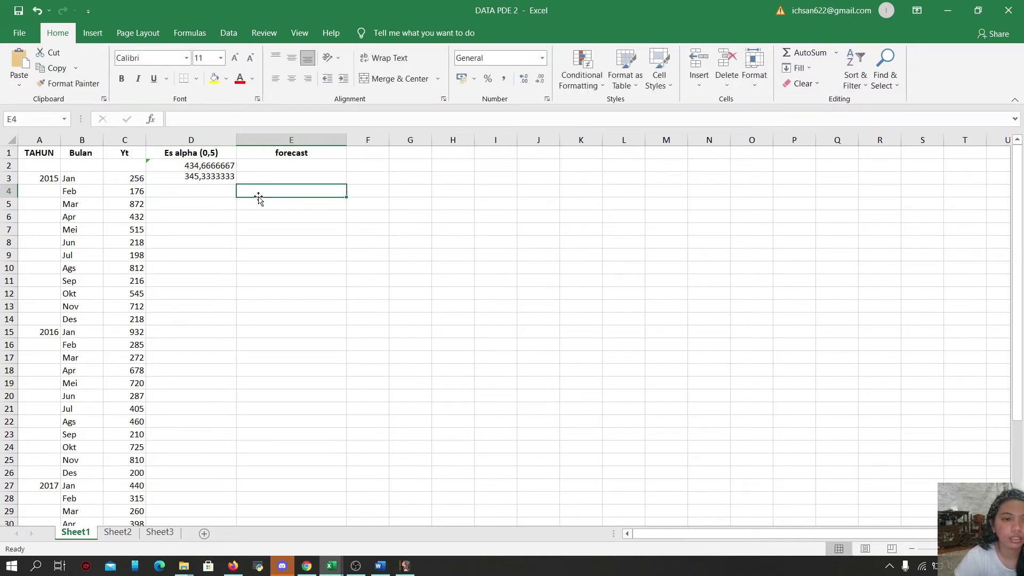
pyautogui.click(216, 180)
pyautogui.moveTo(237, 185); pyautogui.dragTo(203, 511)
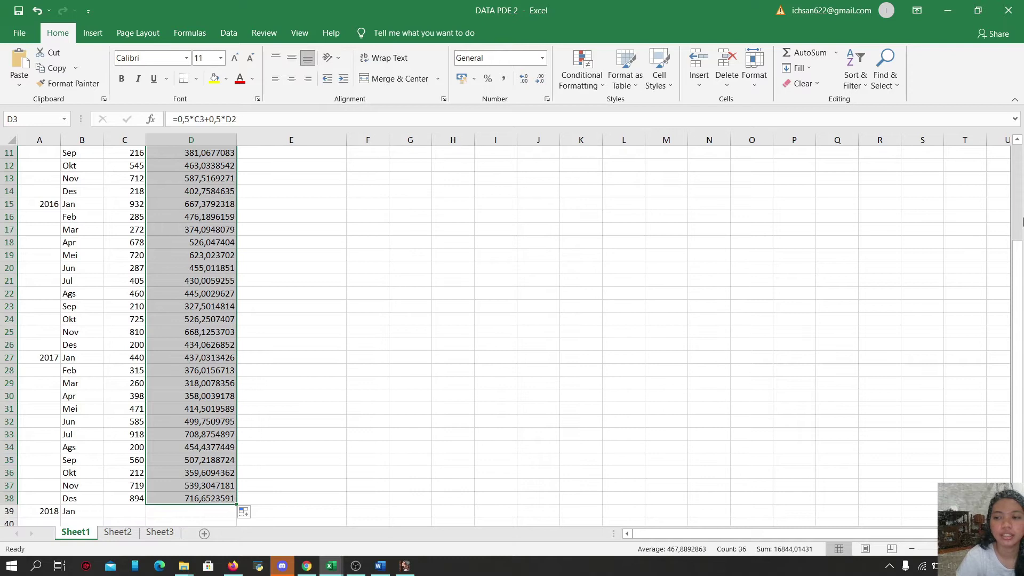
pyautogui.click(1019, 202)
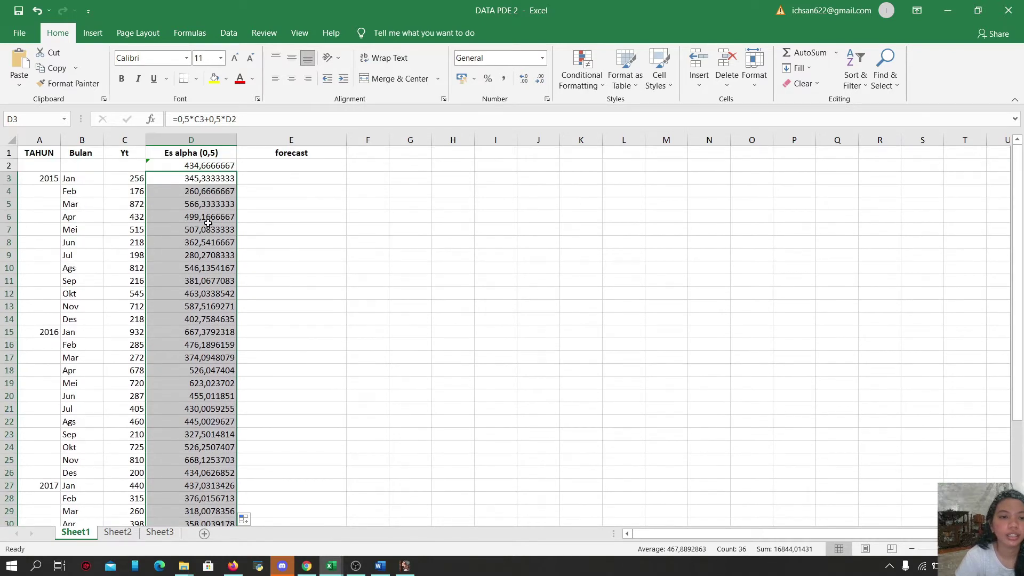
# Step: Enter =D2 in E3 of the forecast column and fill it down to E38, December 2017
pyautogui.click(290, 153)
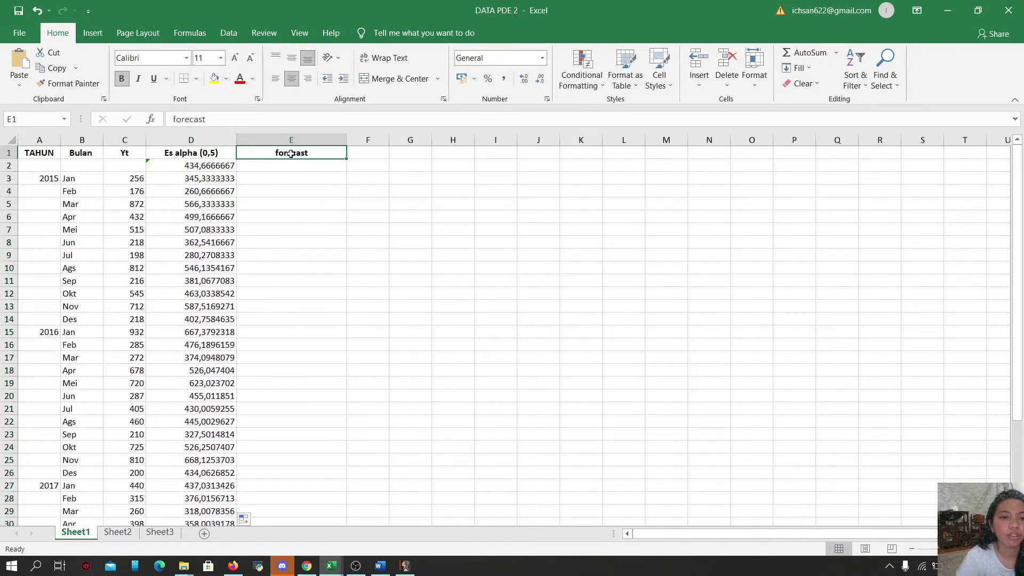
pyautogui.click(313, 173)
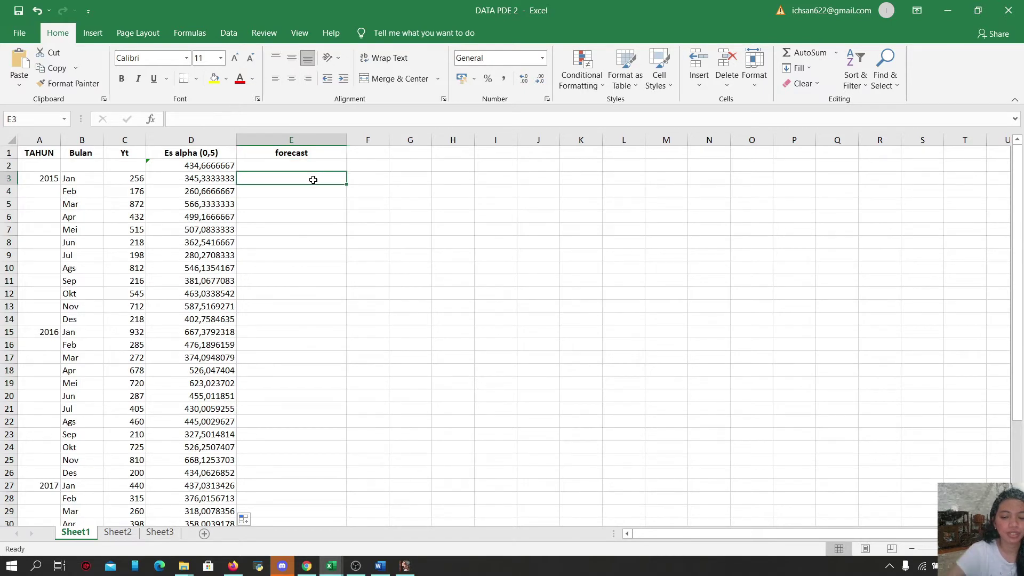
pyautogui.write('=')
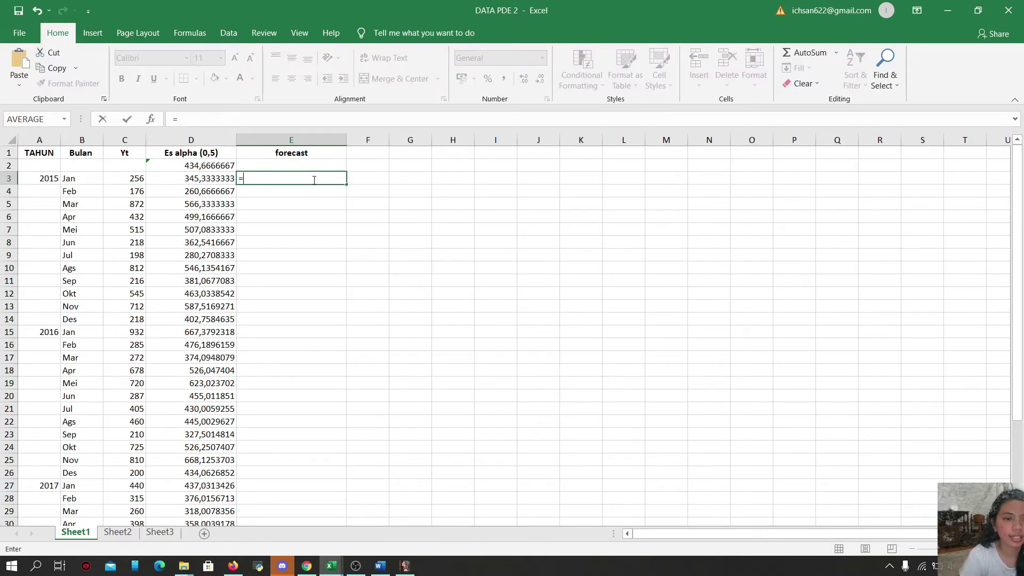
pyautogui.click(224, 166)
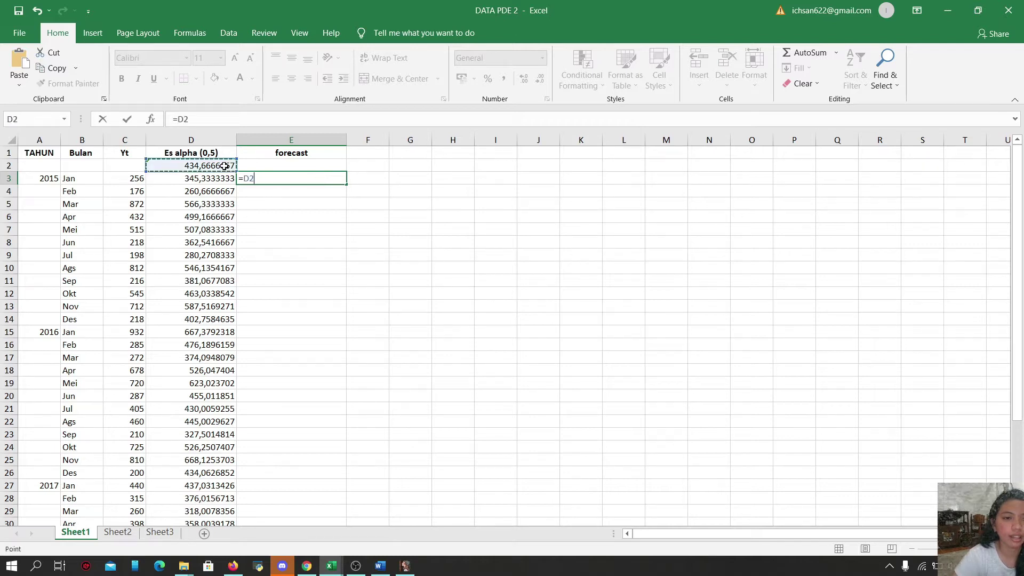
pyautogui.press('Return')
pyautogui.click(323, 178)
pyautogui.moveTo(342, 184); pyautogui.dragTo(289, 491)
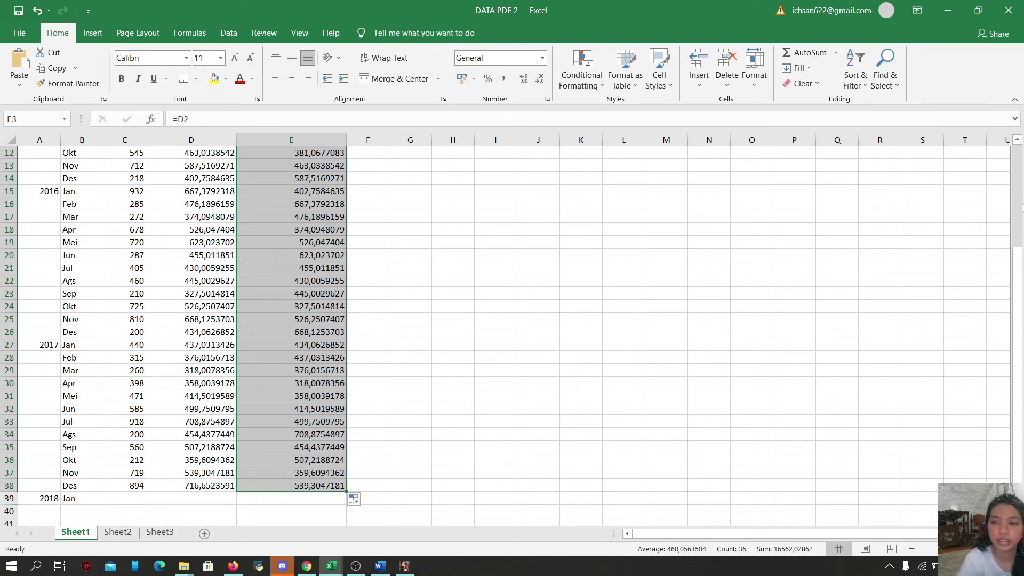
# Step: Clear the forecast values in E3:E38
pyautogui.moveTo(1018, 197); pyautogui.dragTo(1018, 152)
pyautogui.moveTo(298, 181); pyautogui.dragTo(315, 522)
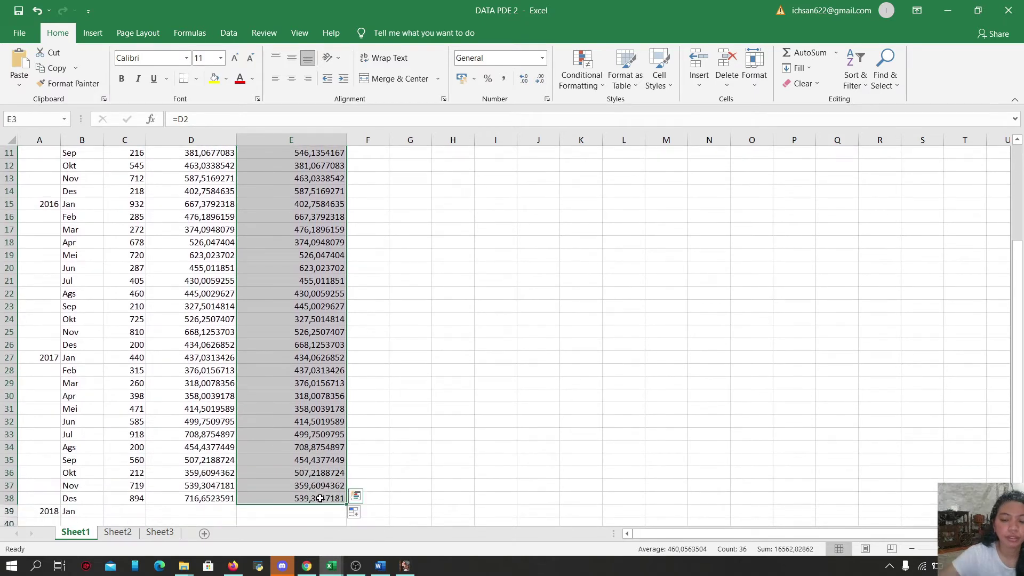
pyautogui.press('Delete')
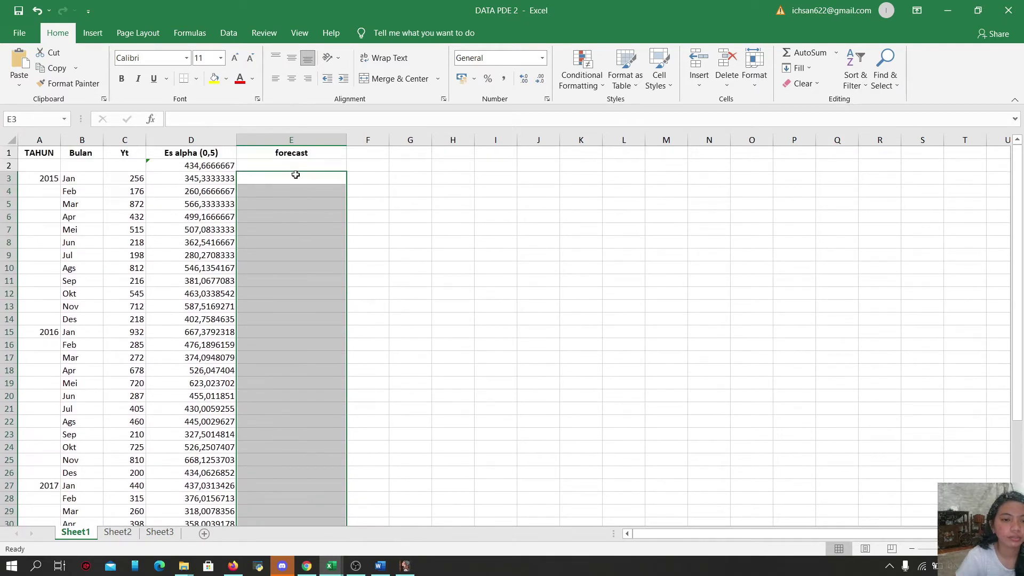
# Step: Enter =D2 in E3 and fill it down the forecast column to E39, January 2018
pyautogui.click(271, 176)
pyautogui.write('=')
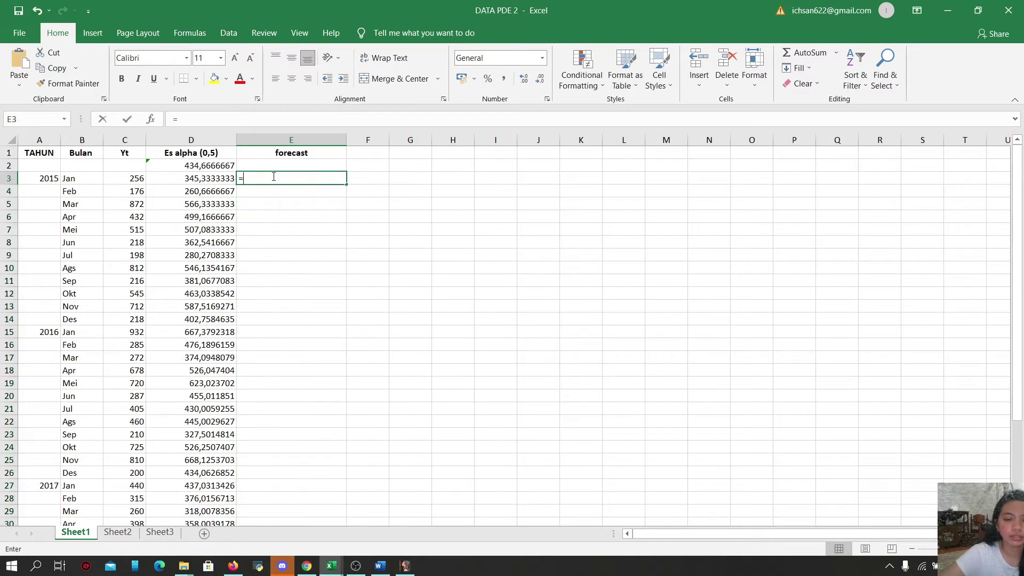
pyautogui.click(218, 168)
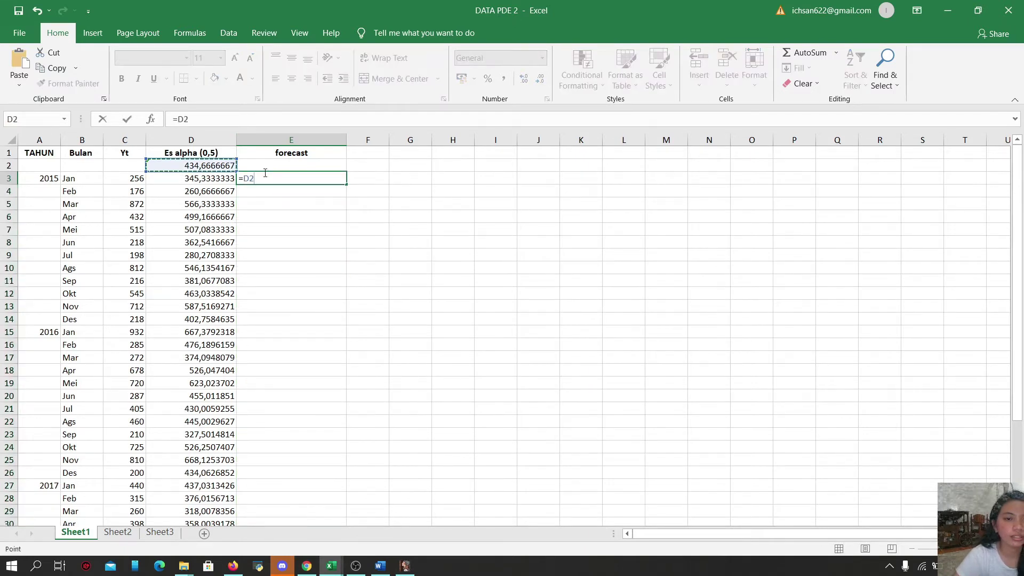
pyautogui.click(333, 268)
pyautogui.click(213, 166)
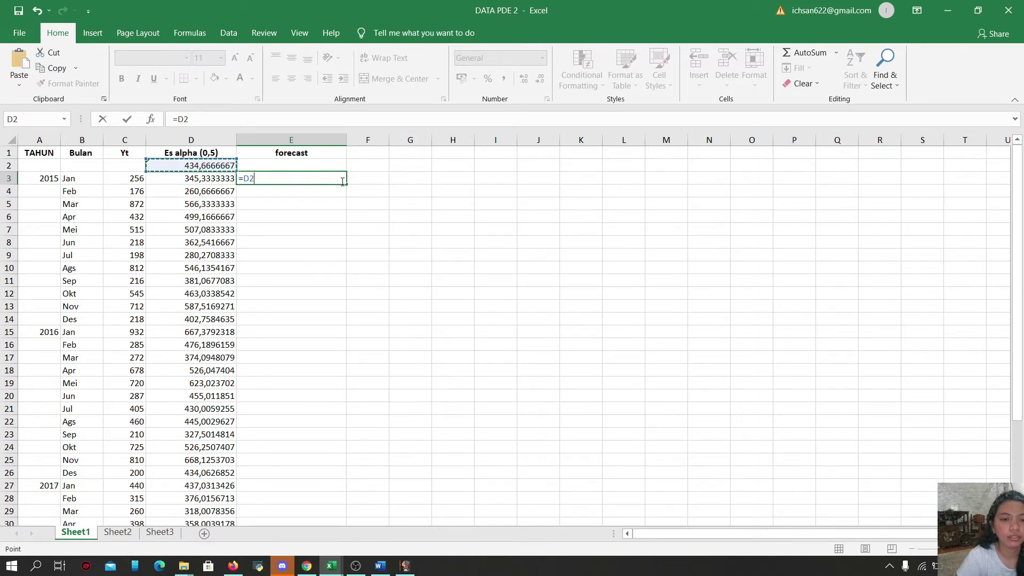
pyautogui.press('F2')
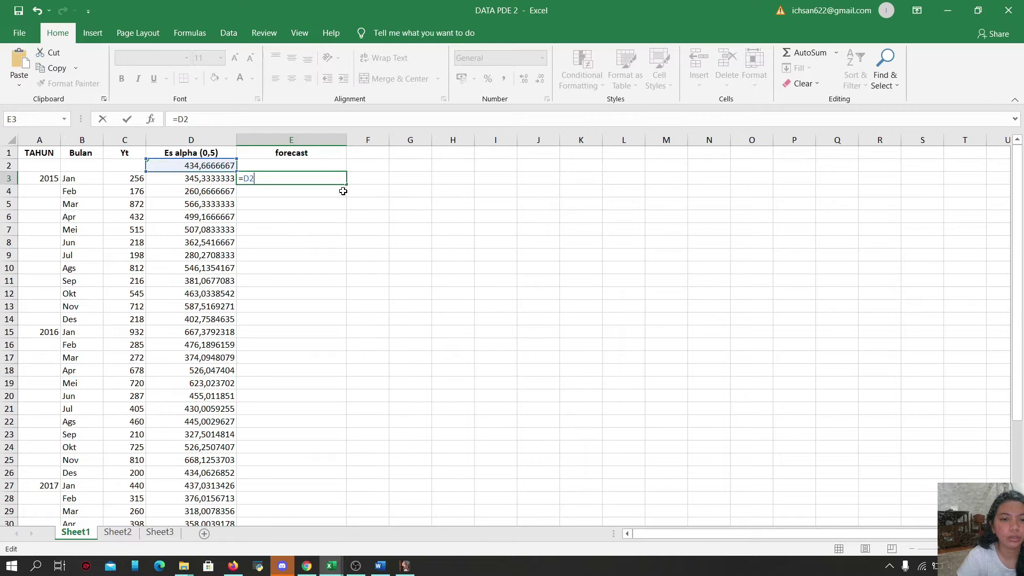
pyautogui.moveTo(347, 183)
pyautogui.mouseDown()
pyautogui.moveTo(333, 515)
pyautogui.moveTo(316, 503)
pyautogui.mouseUp()
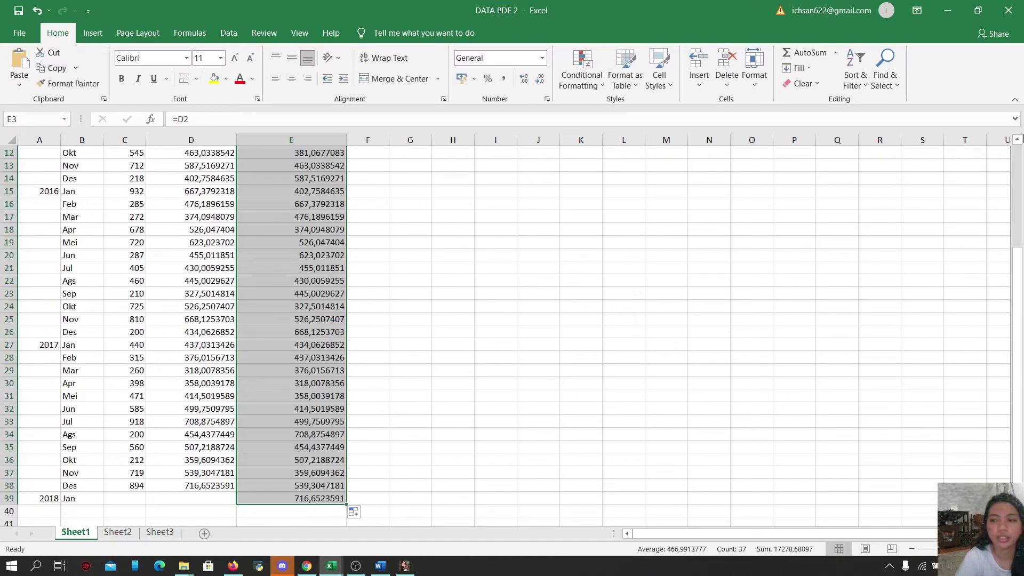
# Step: Insert a 2-D line chart from A1:E38 and move it clear of the data, over columns J to Q
pyautogui.scroll(4, 1021, 155)
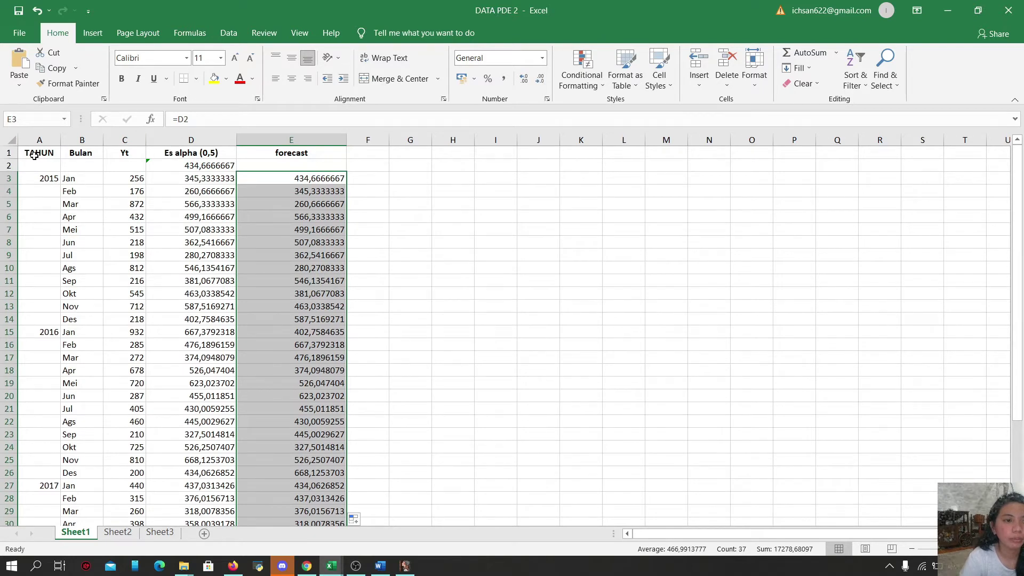
pyautogui.moveTo(34, 155)
pyautogui.mouseDown()
pyautogui.moveTo(78, 153)
pyautogui.moveTo(265, 202)
pyautogui.moveTo(276, 403)
pyautogui.moveTo(310, 525)
pyautogui.moveTo(314, 483)
pyautogui.mouseUp()
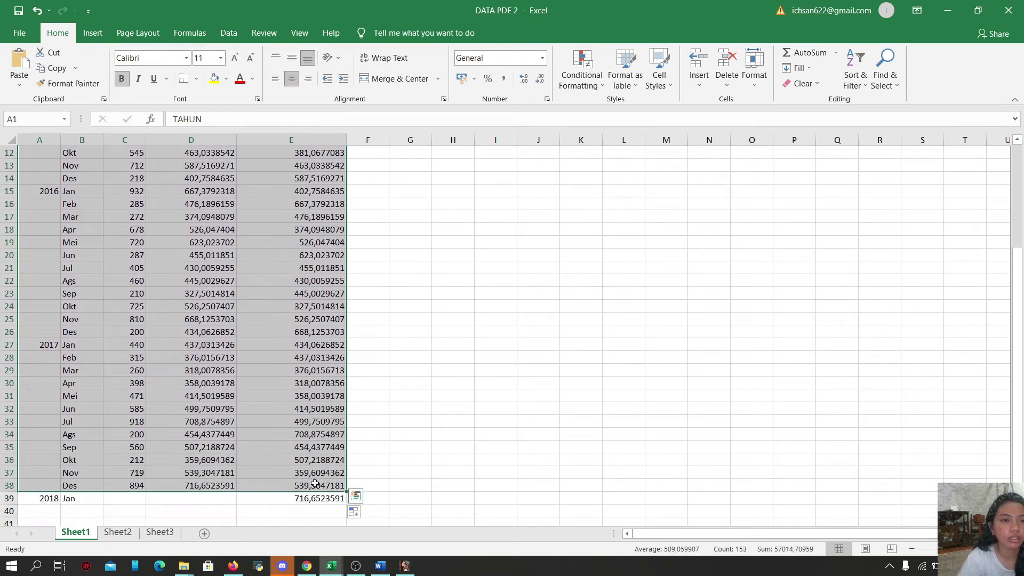
pyautogui.click(90, 35)
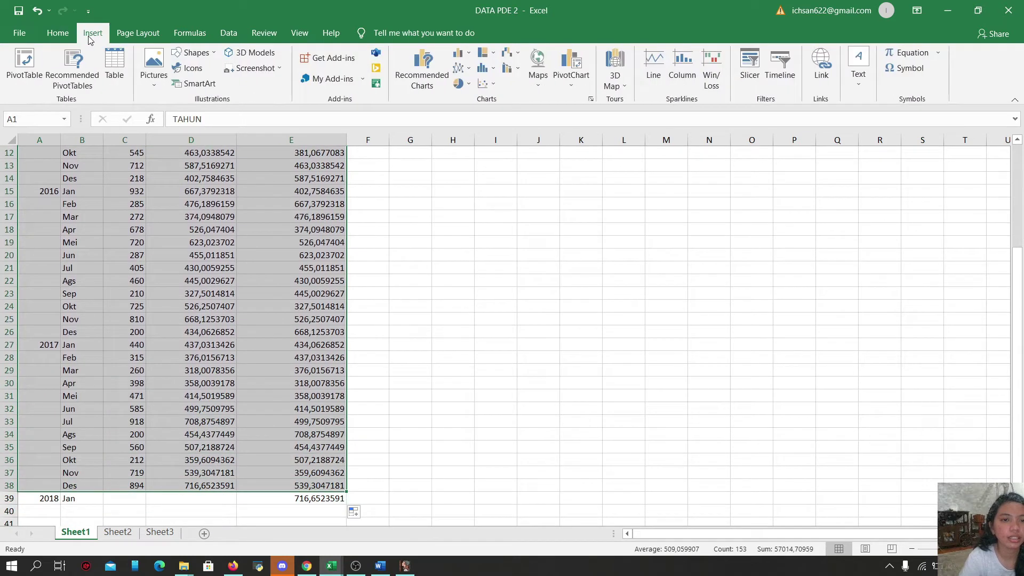
pyautogui.click(463, 69)
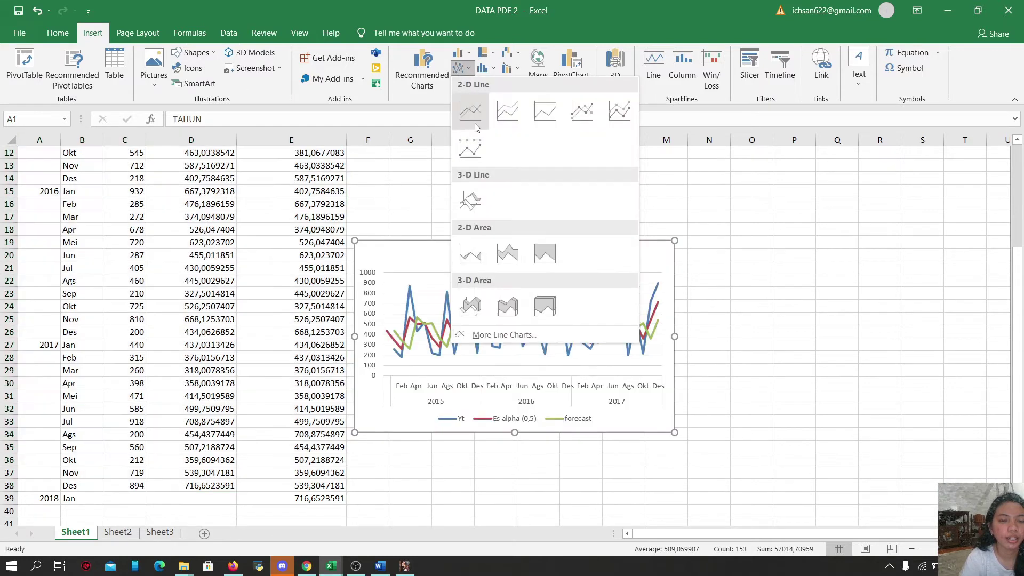
pyautogui.click(474, 124)
pyautogui.moveTo(630, 250); pyautogui.dragTo(814, 176)
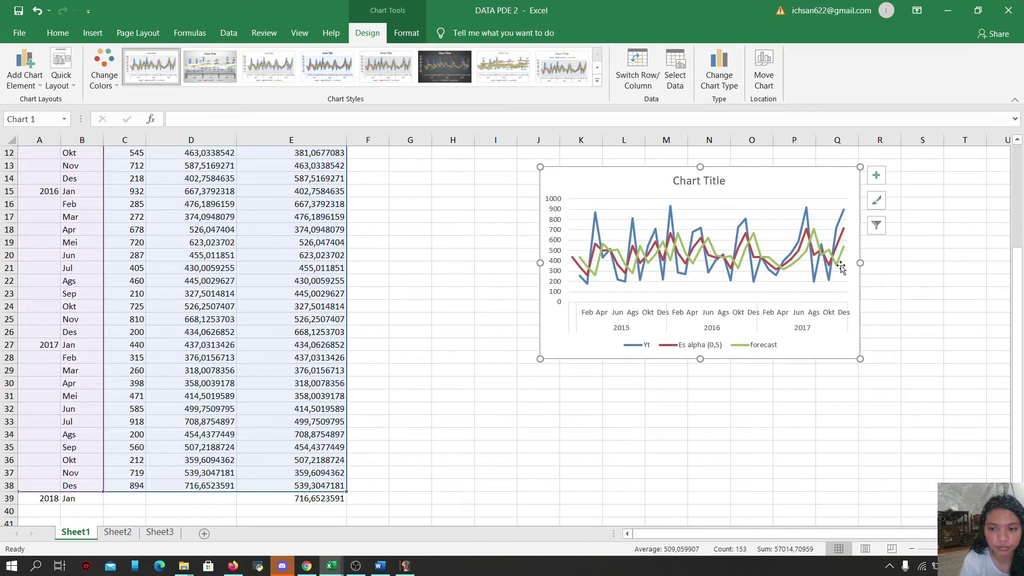
# Step: Switch to gretl, dismiss the simple moving average filter, and delete the variables Yt, ma_Yt and mc_Yt
pyautogui.click(405, 566)
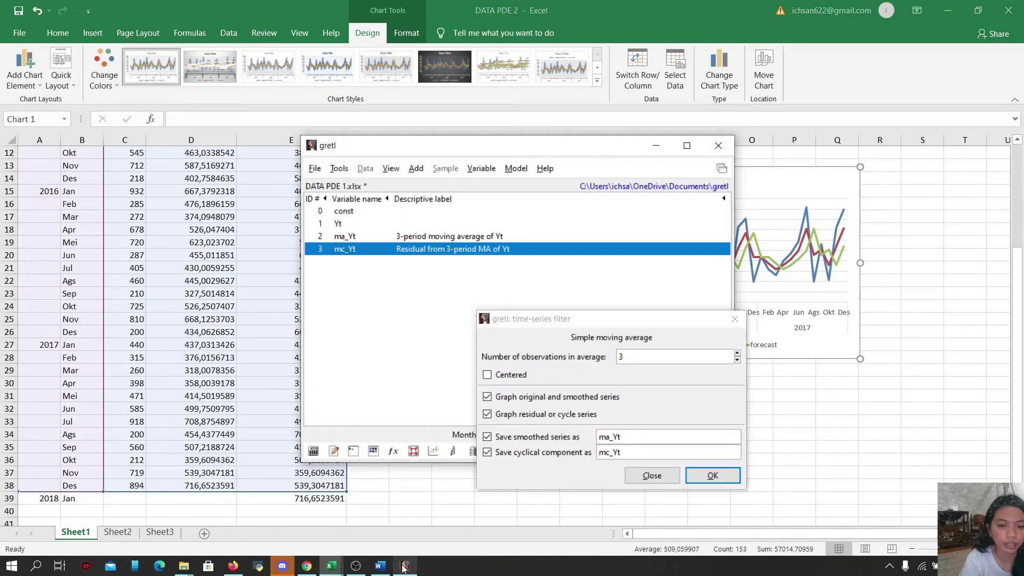
pyautogui.click(735, 319)
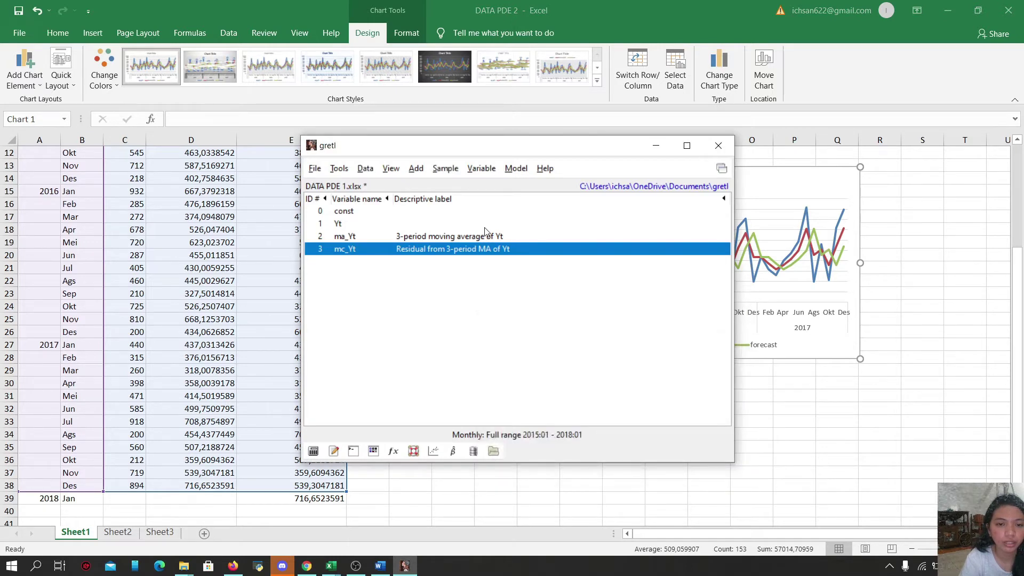
pyautogui.moveTo(484, 228); pyautogui.dragTo(487, 250)
pyautogui.rightClick(489, 249)
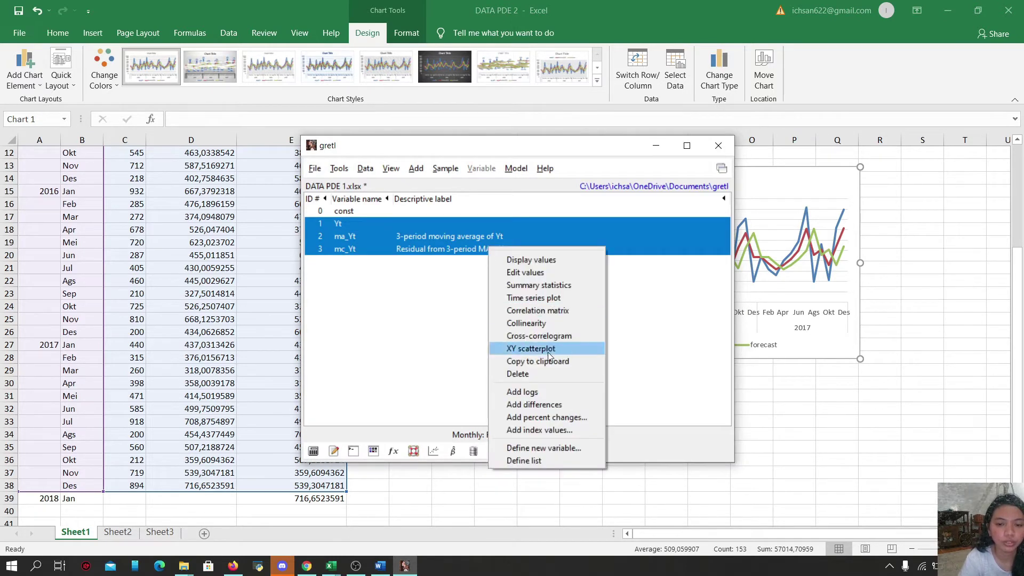
pyautogui.click(549, 373)
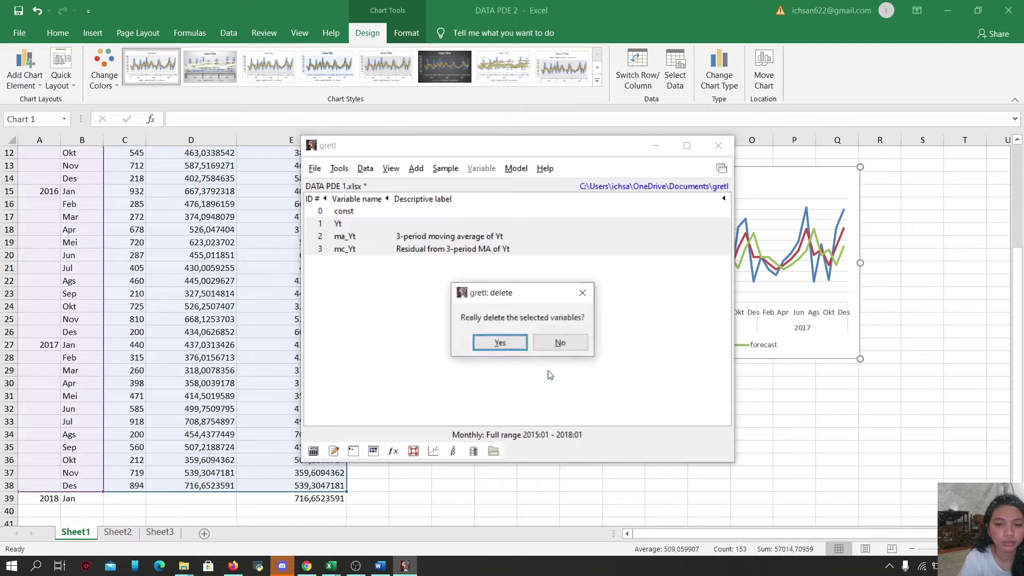
pyautogui.click(503, 348)
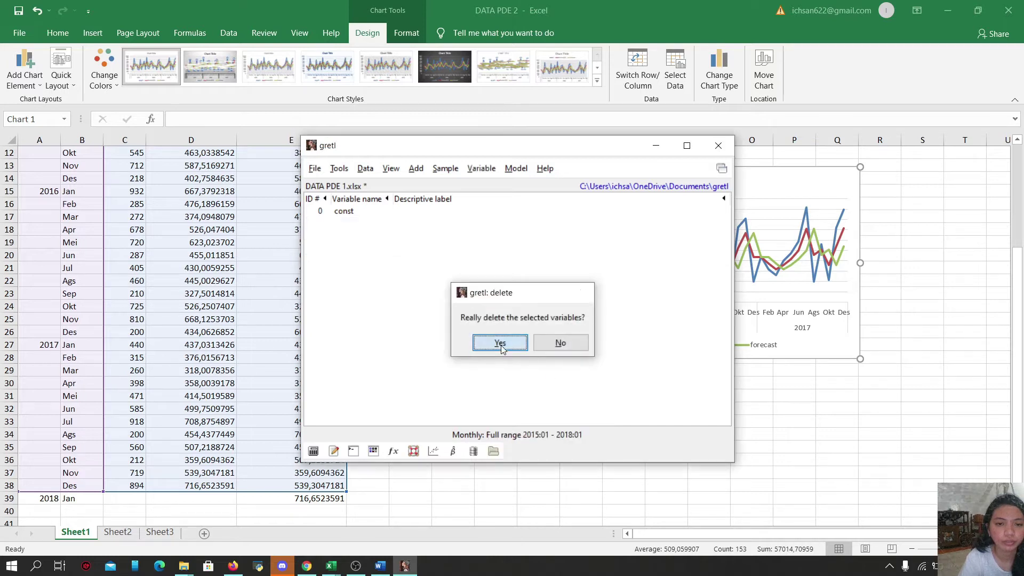
# Step: Search for data pde 1, open DATA PDE 1.xlsx in place of the current dataset, and import it starting at column 3, row 2
pyautogui.click(316, 169)
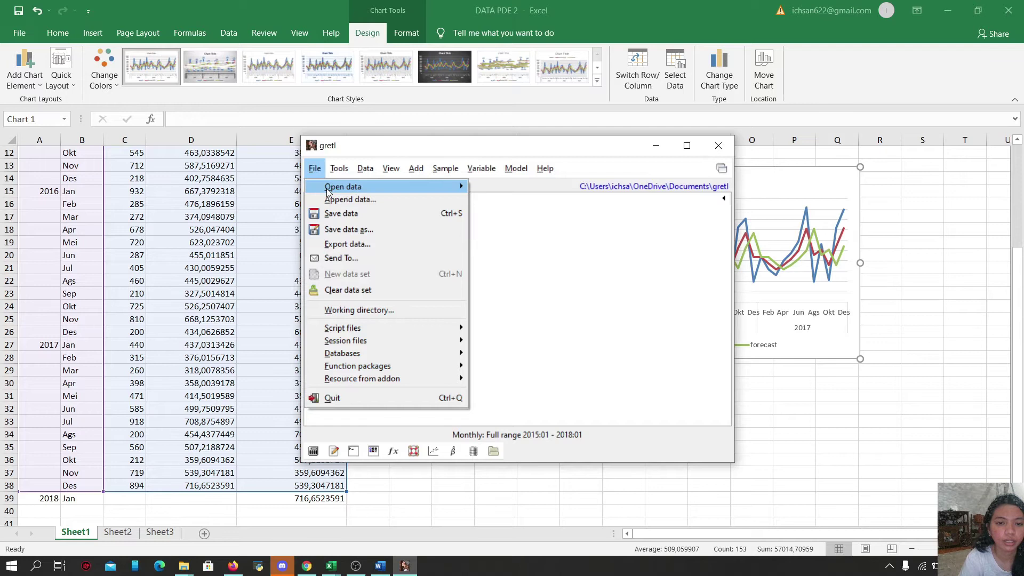
pyautogui.moveTo(463, 184)
pyautogui.click(498, 188)
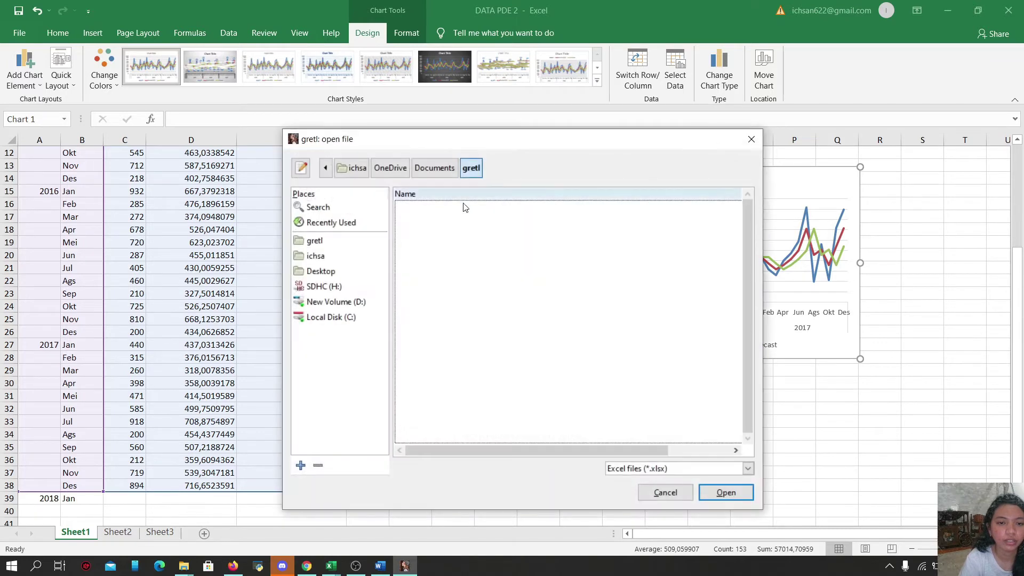
pyautogui.click(343, 208)
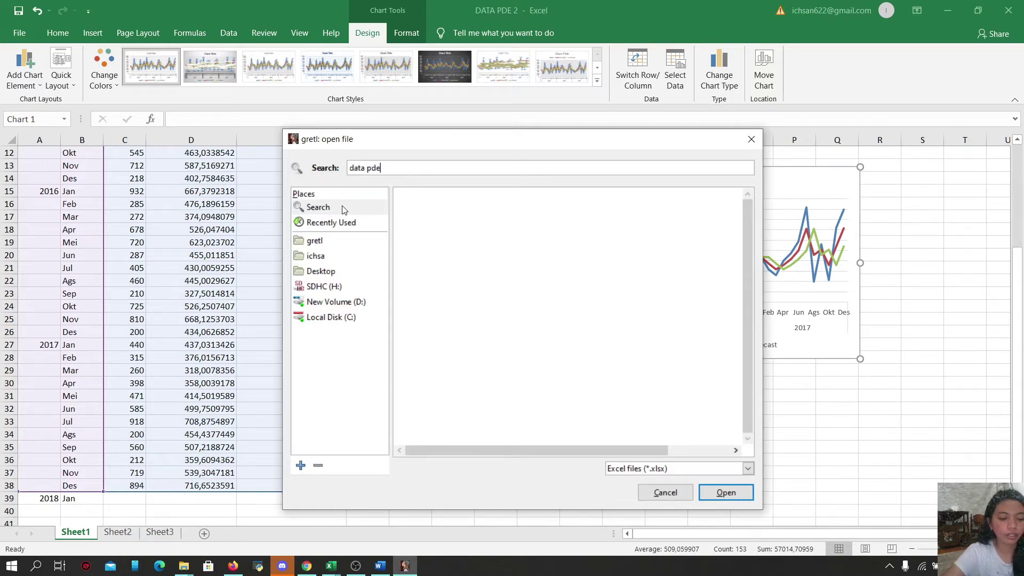
pyautogui.click(731, 491)
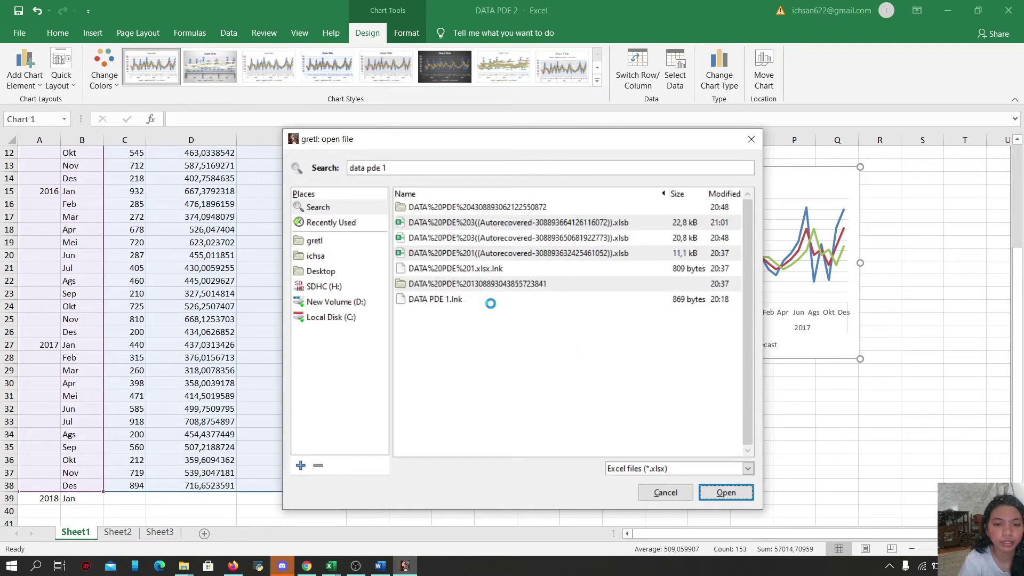
pyautogui.click(496, 317)
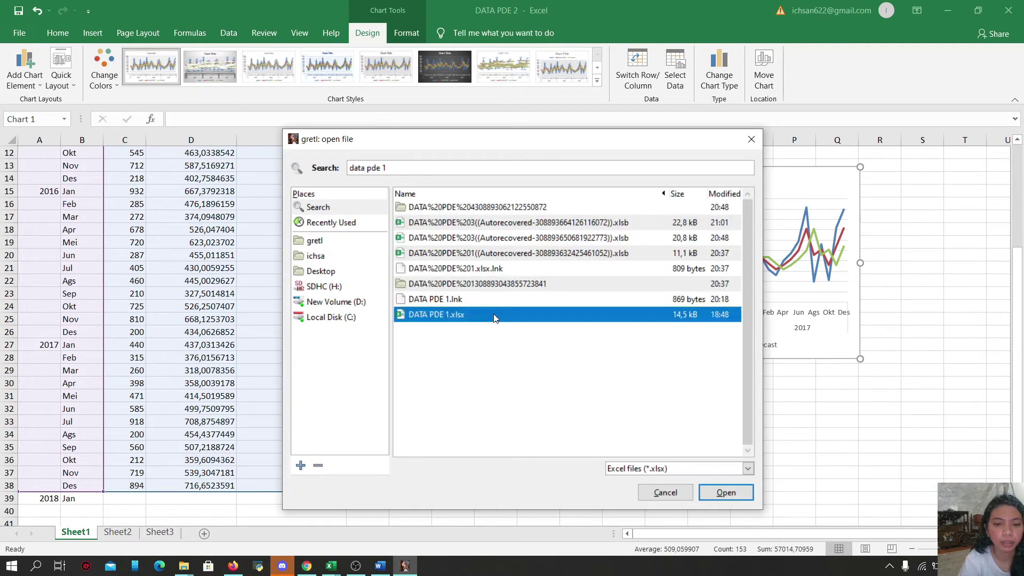
pyautogui.click(726, 492)
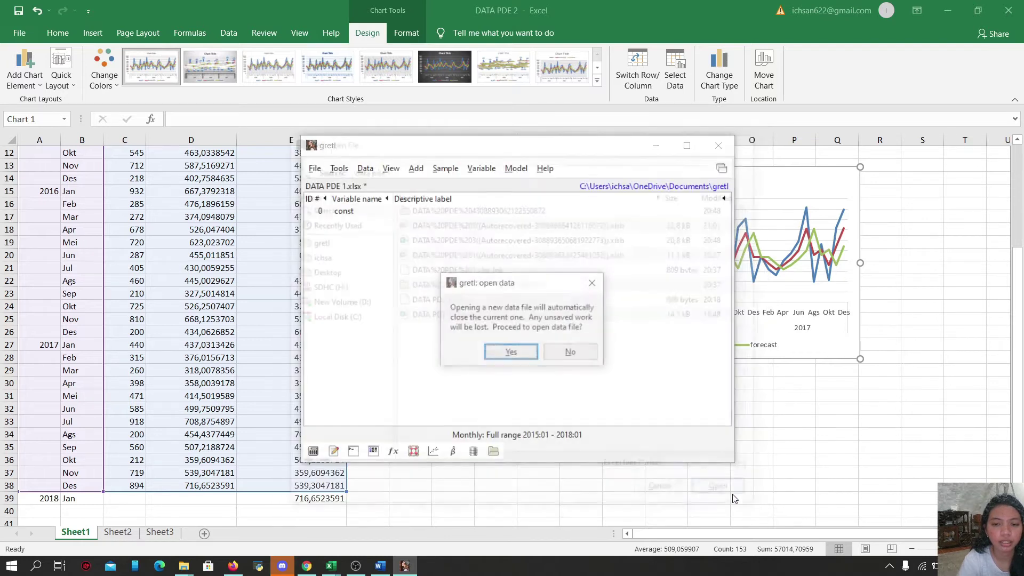
pyautogui.click(510, 353)
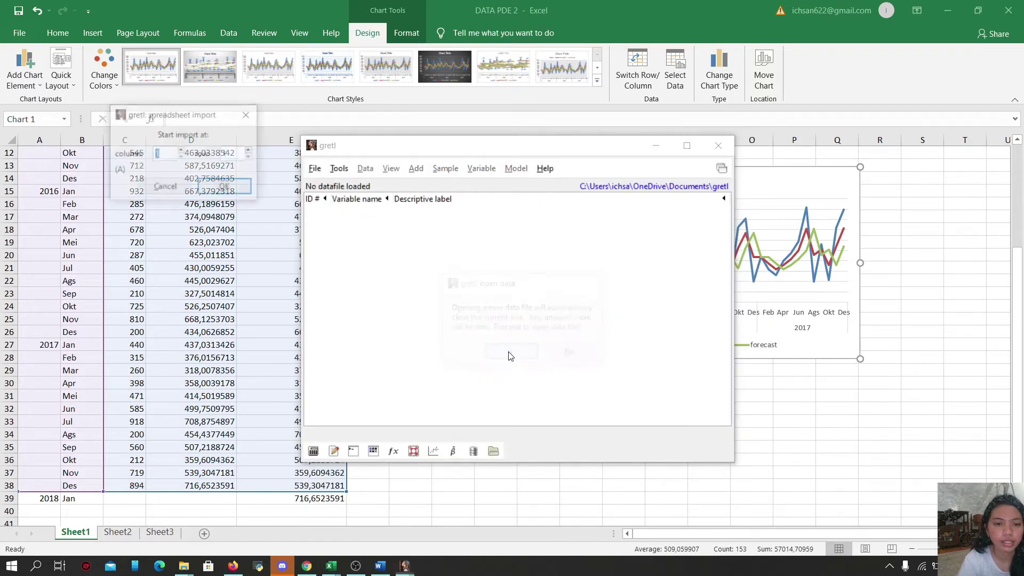
pyautogui.write('3')
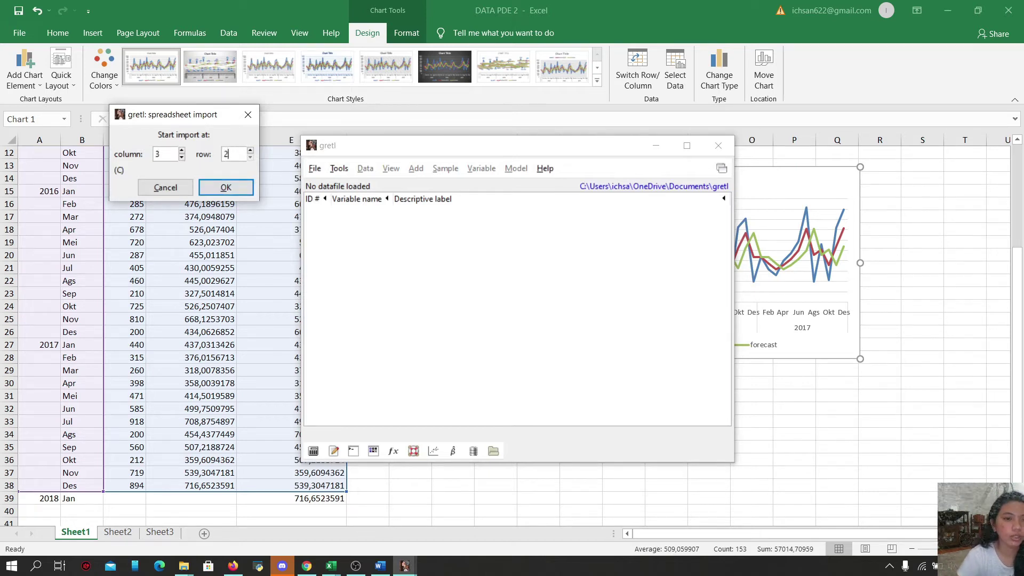
pyautogui.click(248, 187)
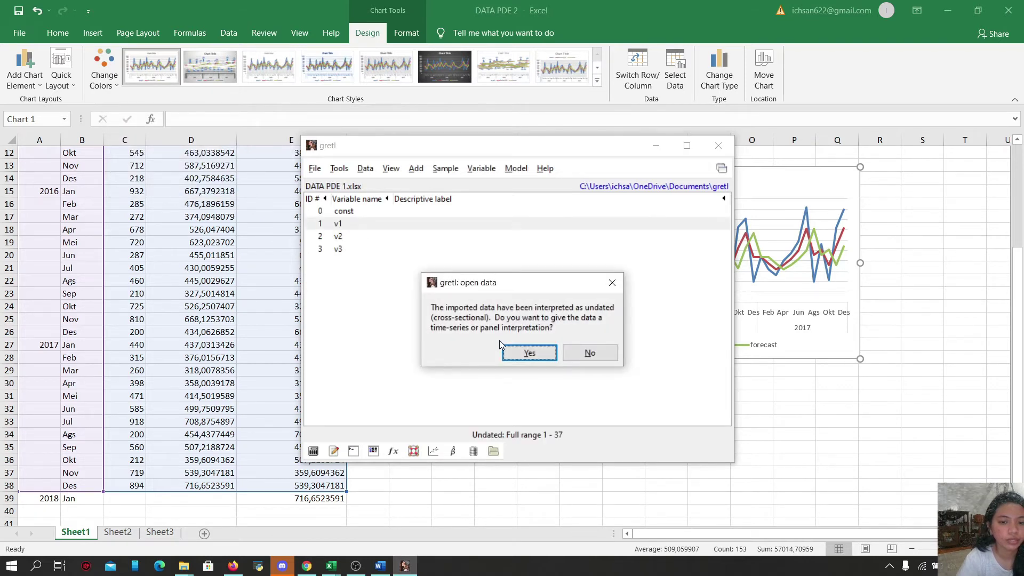
# Step: Structure the imported data as a monthly time series starting at 2015:01
pyautogui.click(529, 353)
pyautogui.click(463, 370)
pyautogui.click(572, 413)
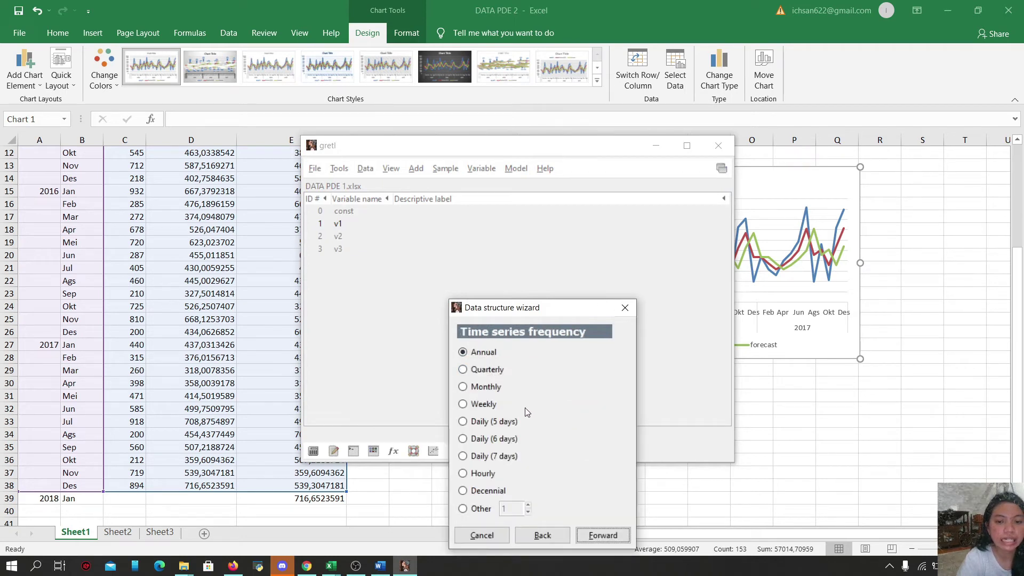
pyautogui.click(462, 387)
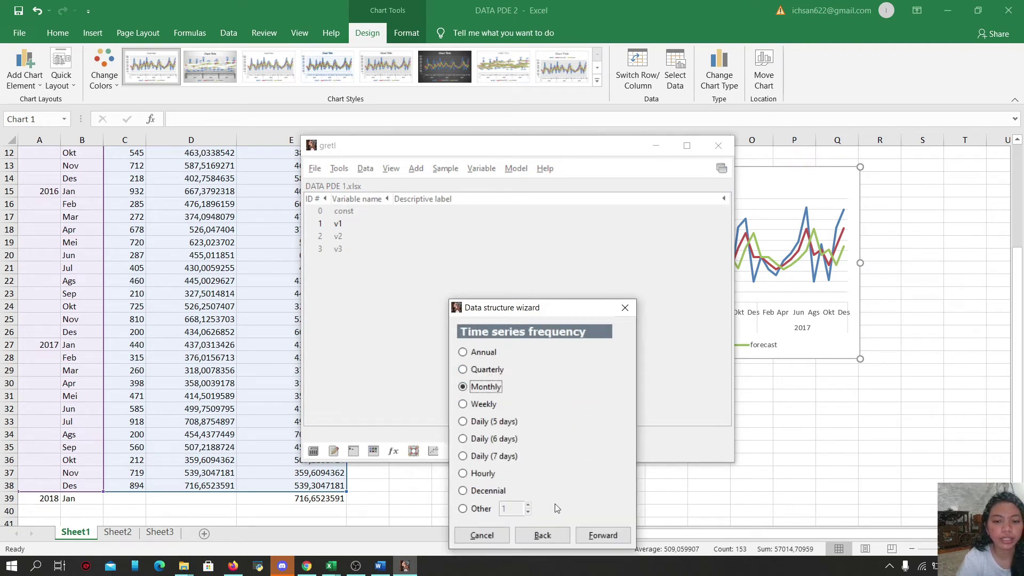
pyautogui.click(602, 535)
pyautogui.moveTo(512, 358); pyautogui.dragTo(498, 358)
pyautogui.write('2015:01')
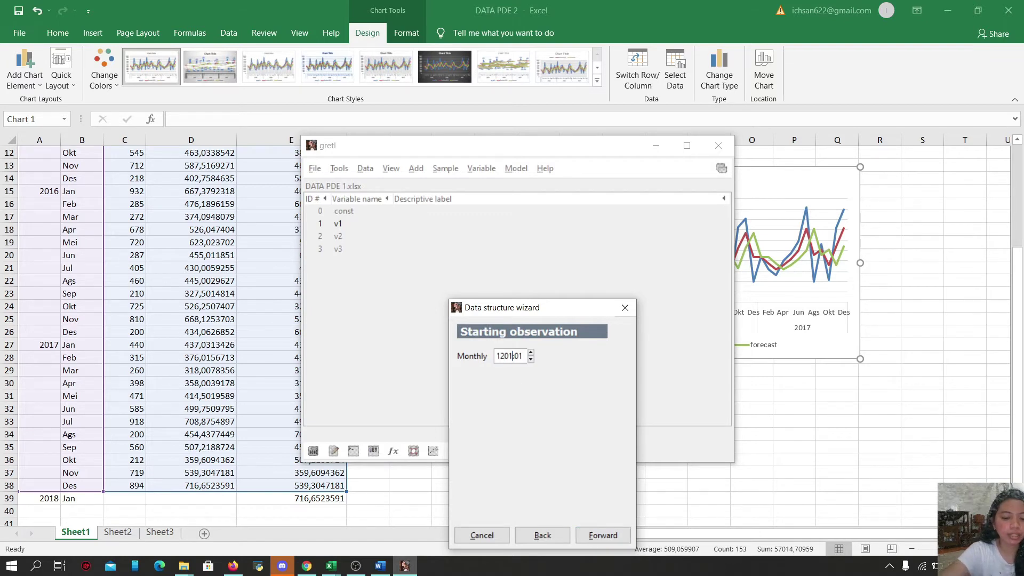
pyautogui.click(501, 355)
pyautogui.press('BackSpace')
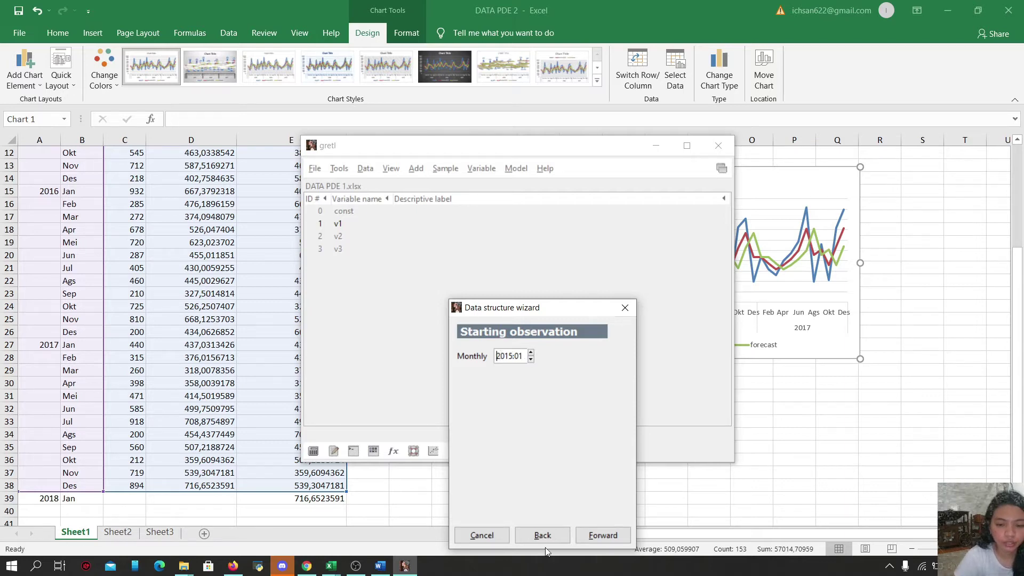
pyautogui.click(591, 539)
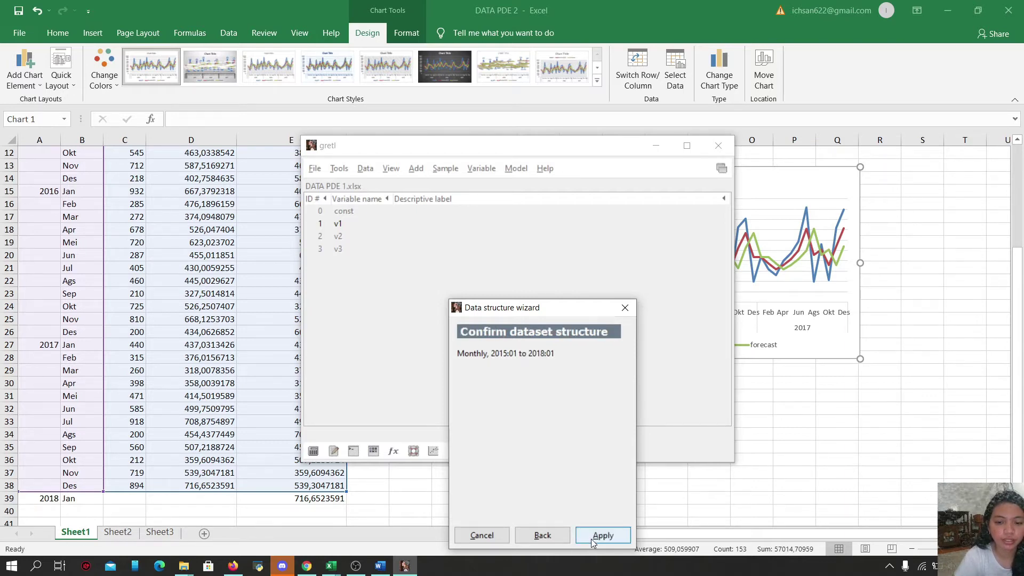
pyautogui.click(590, 538)
# Step: Delete the variables v2 and v3 from the dataset
pyautogui.moveTo(442, 237); pyautogui.dragTo(425, 253)
pyautogui.rightClick(425, 253)
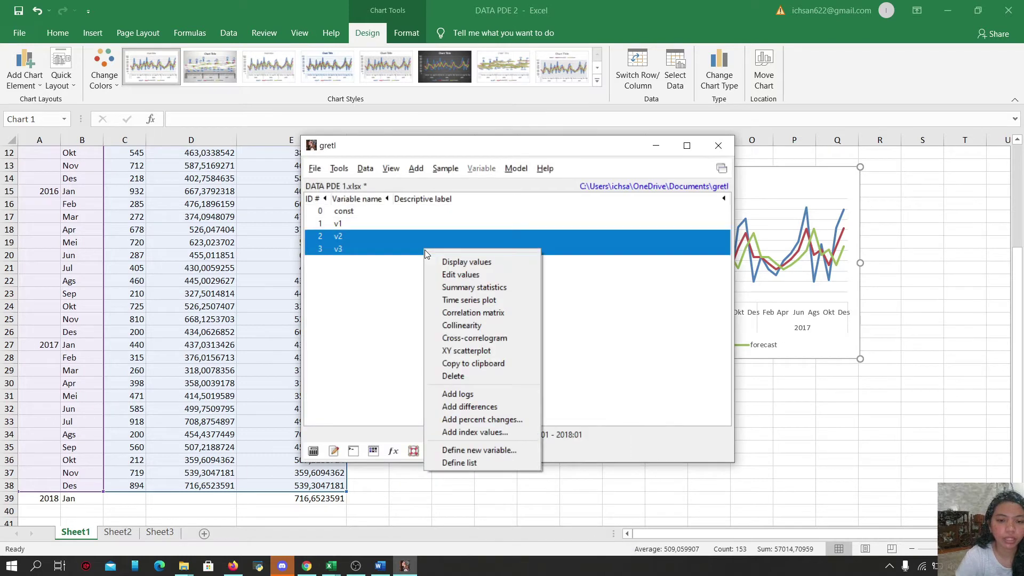
pyautogui.click(481, 376)
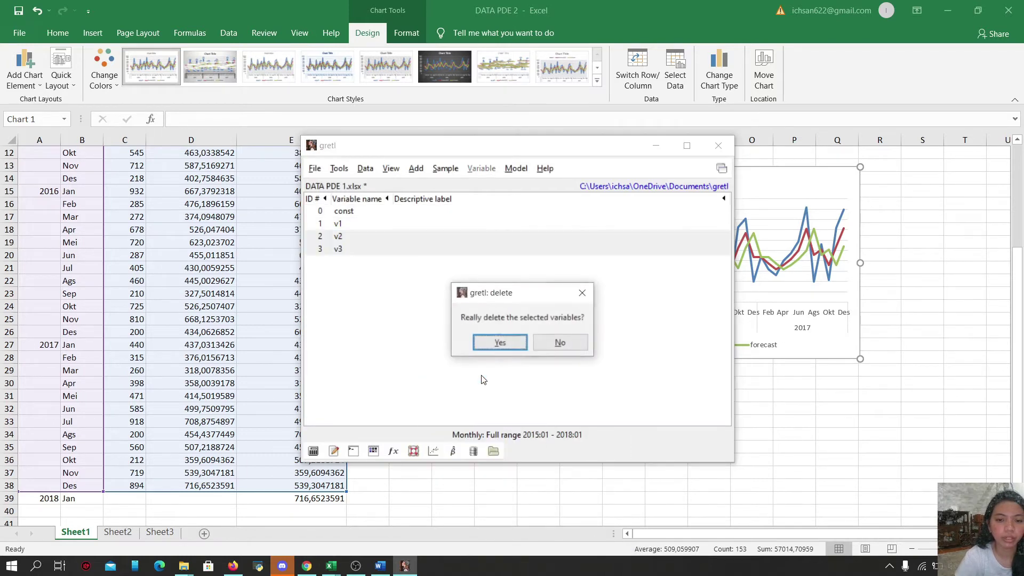
pyautogui.click(499, 343)
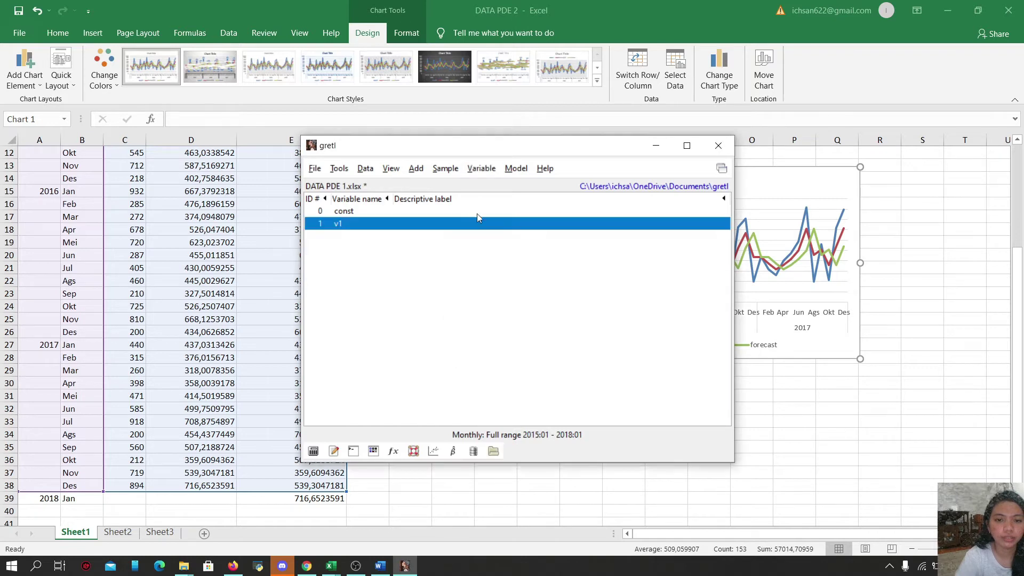
# Step: Set up an exponential moving average filter on v1 with weight 0,5, graphing the residual and saving the series as ema_v1 and emc_v1
pyautogui.click(482, 169)
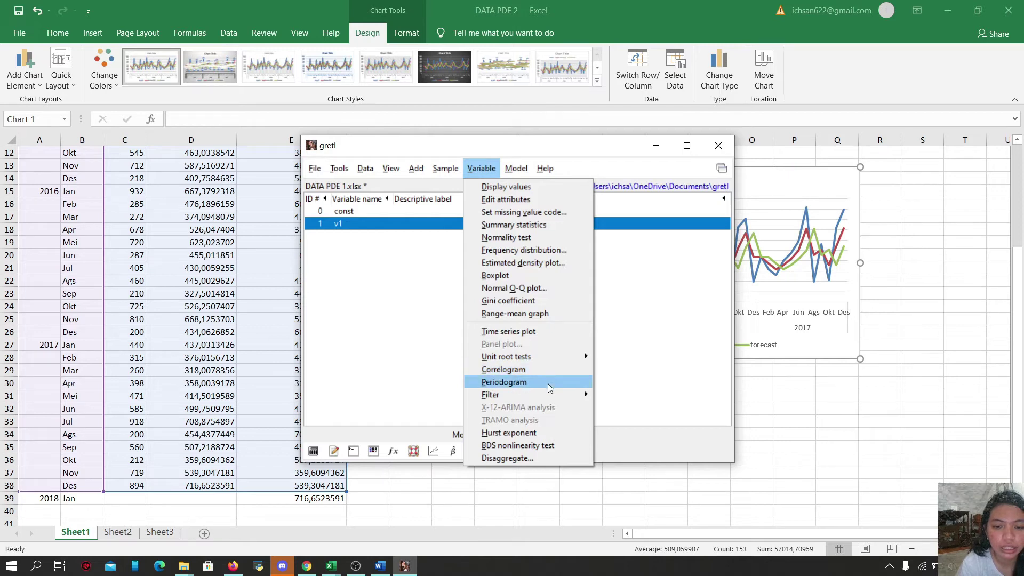
pyautogui.moveTo(550, 393)
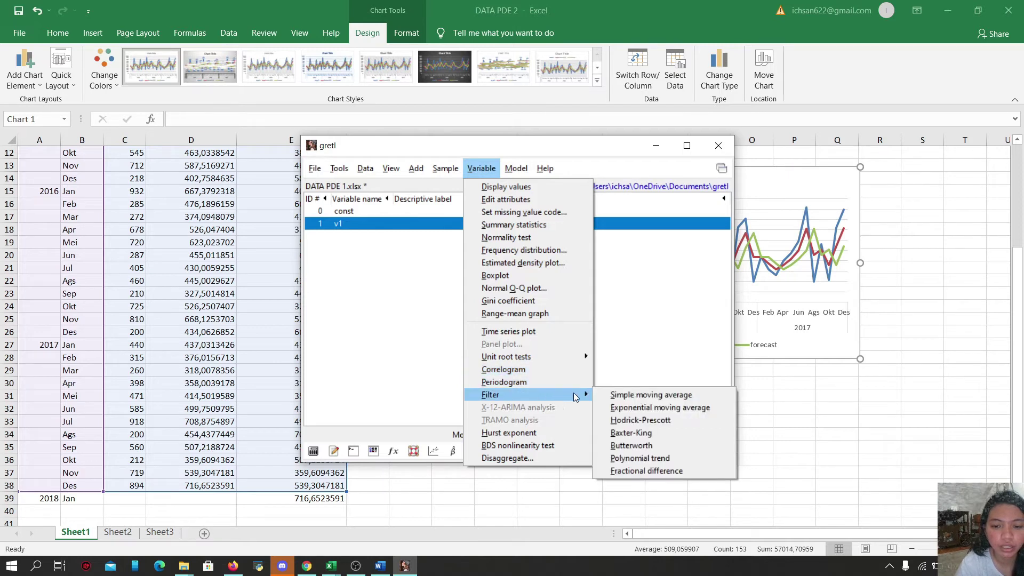
pyautogui.click(616, 408)
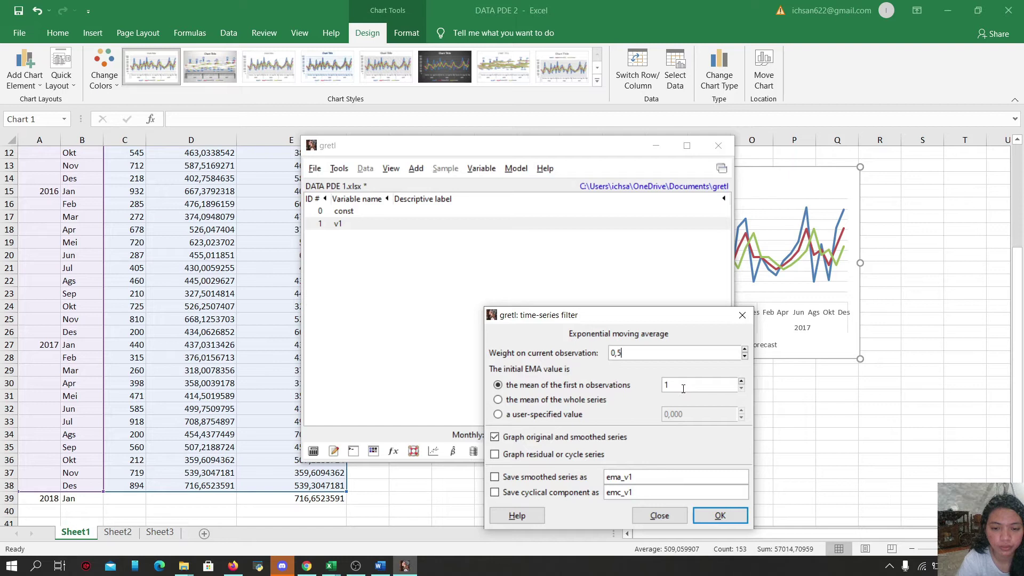
pyautogui.click(496, 457)
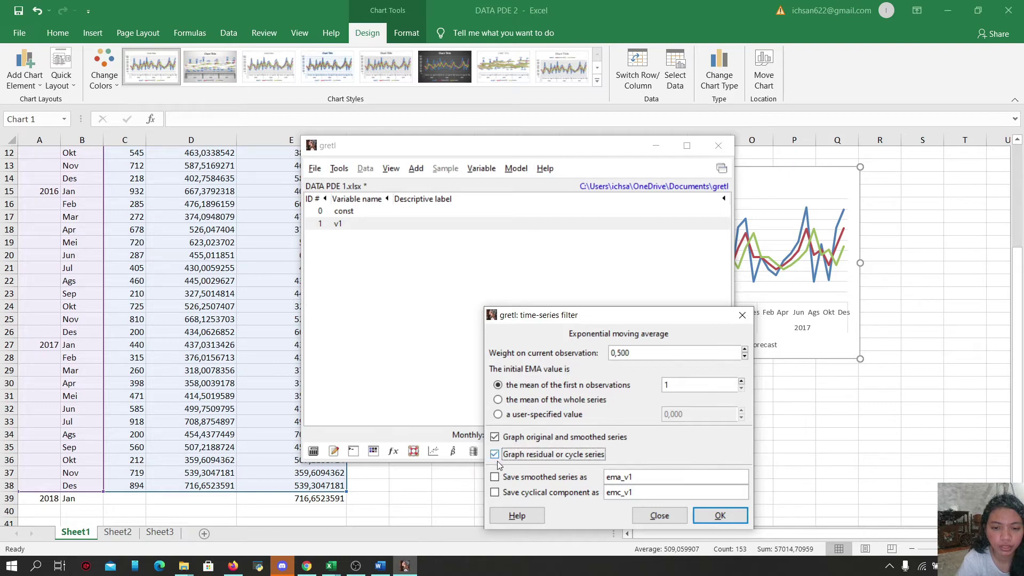
pyautogui.click(495, 477)
pyautogui.click(496, 492)
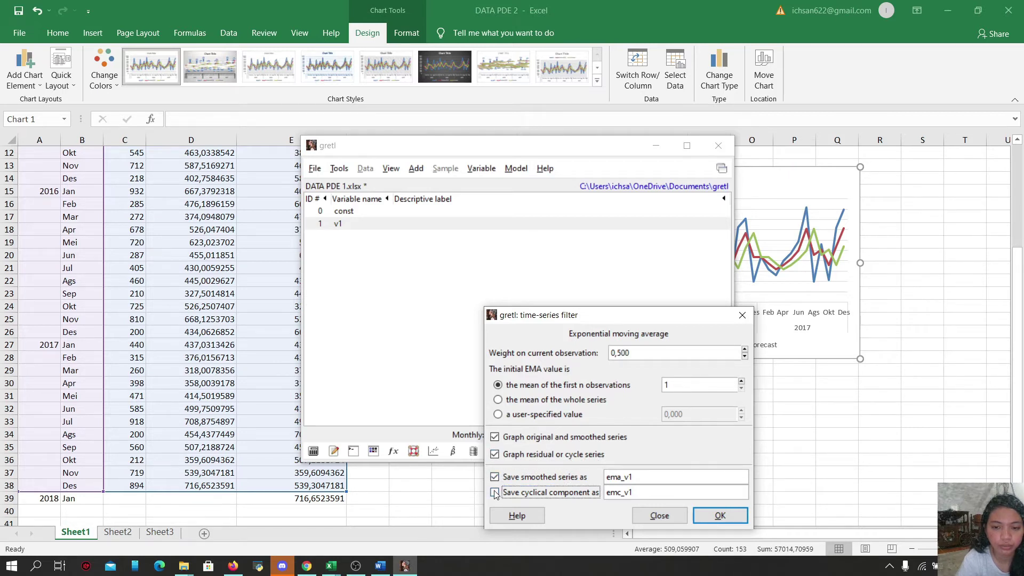
pyautogui.click(496, 492)
# Step: Base the initial EMA value on the mean of the first 3 observations, run the filter, and close its dialog
pyautogui.click(699, 385)
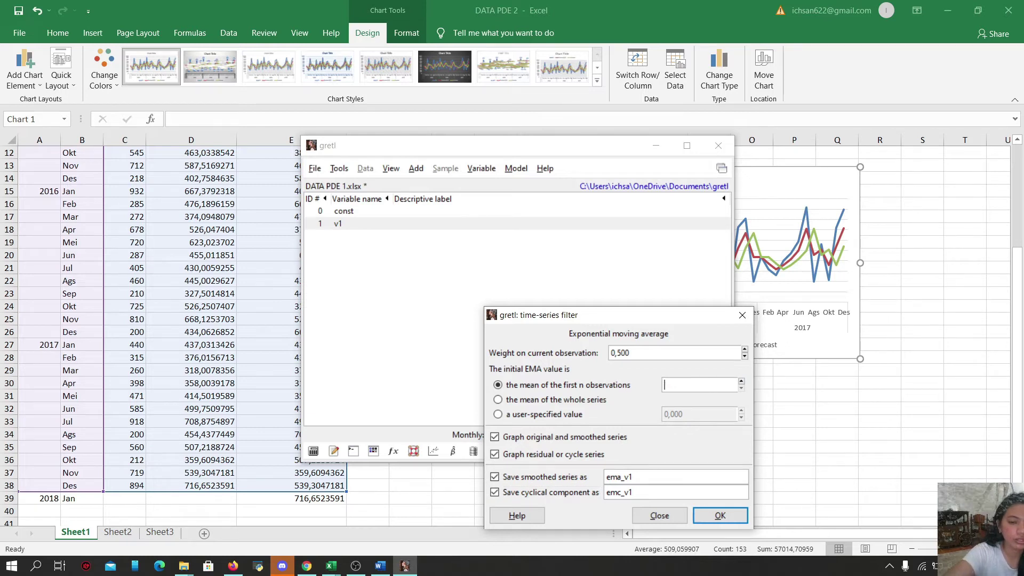
pyautogui.click(707, 517)
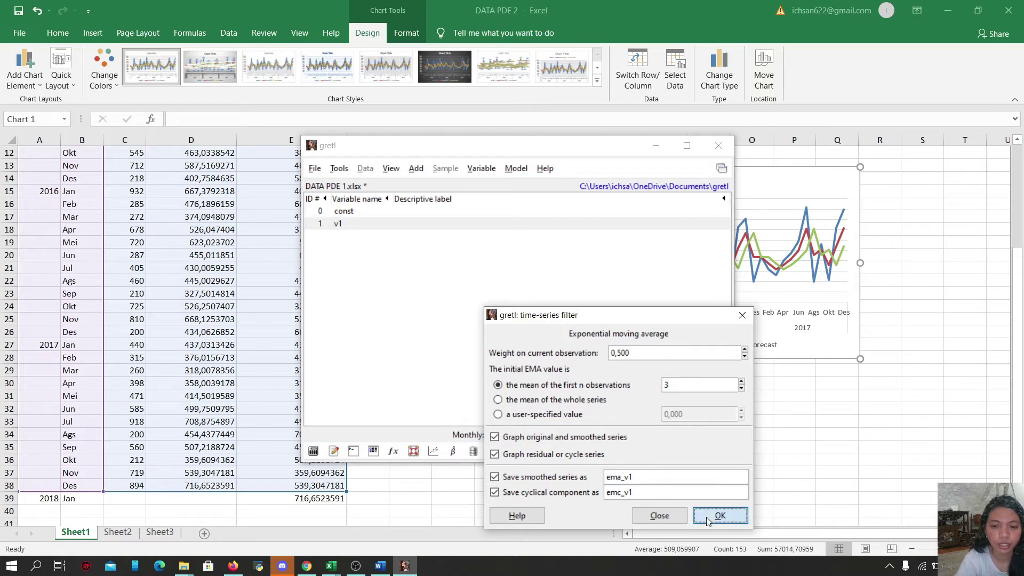
pyautogui.click(742, 315)
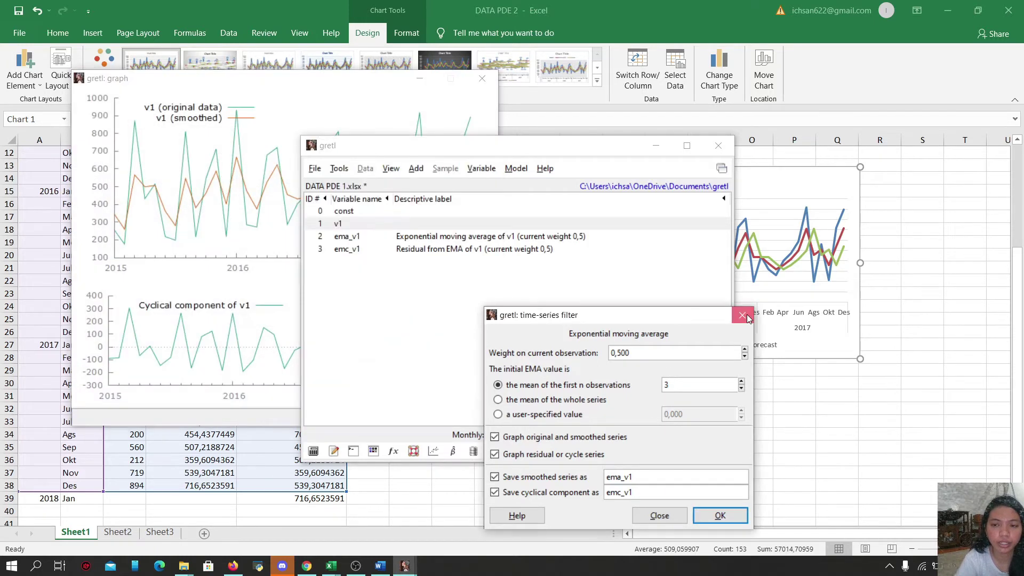
# Step: Minimize the gretl main window and delete the forecast series from the Excel line chart
pyautogui.click(660, 151)
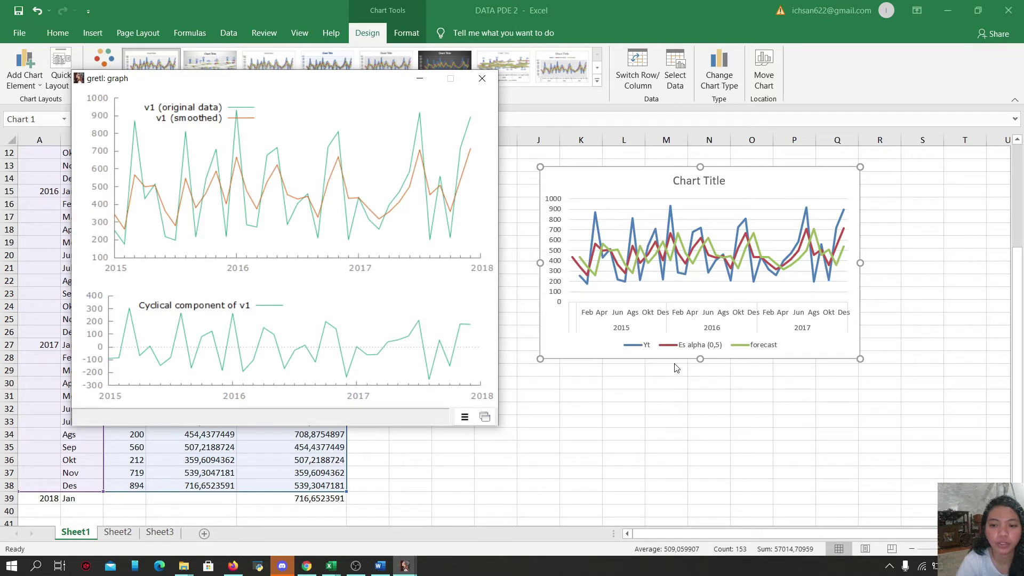
pyautogui.click(838, 267)
pyautogui.click(800, 260)
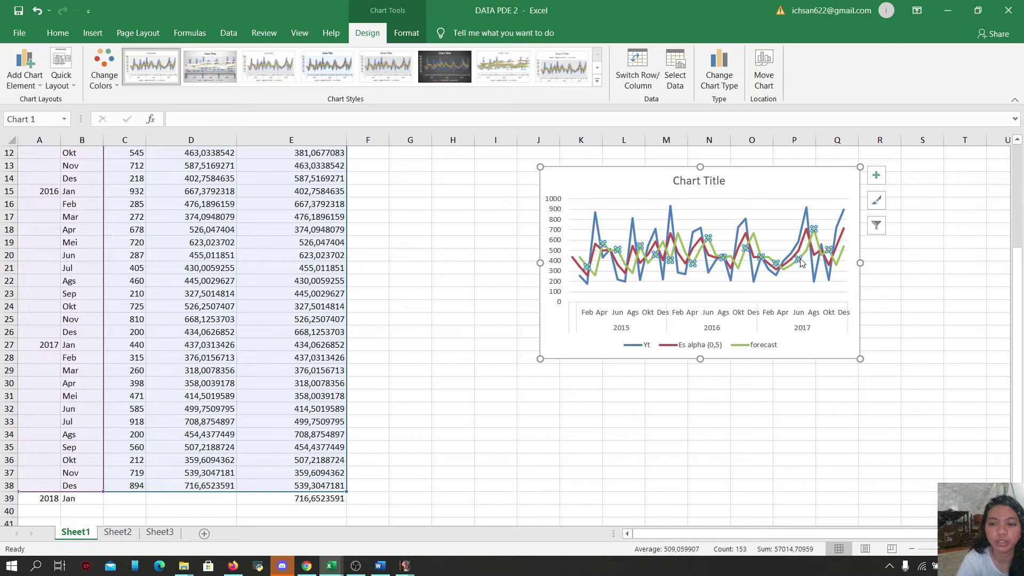
pyautogui.press('Delete')
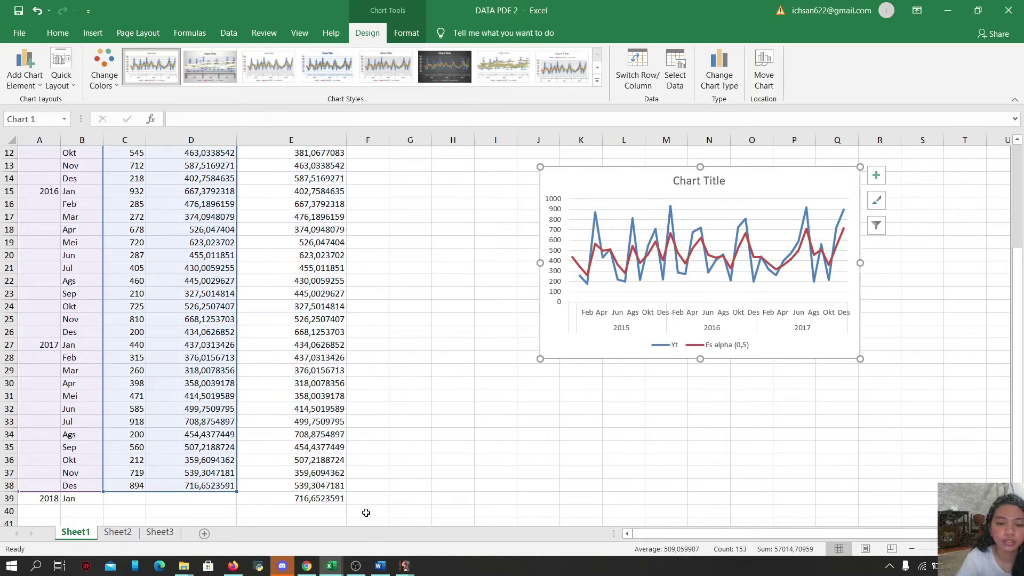
# Step: Compare the gretl exponential smoothing graph with the Excel chart, and display the values of v1 in gretl
pyautogui.moveTo(405, 565)
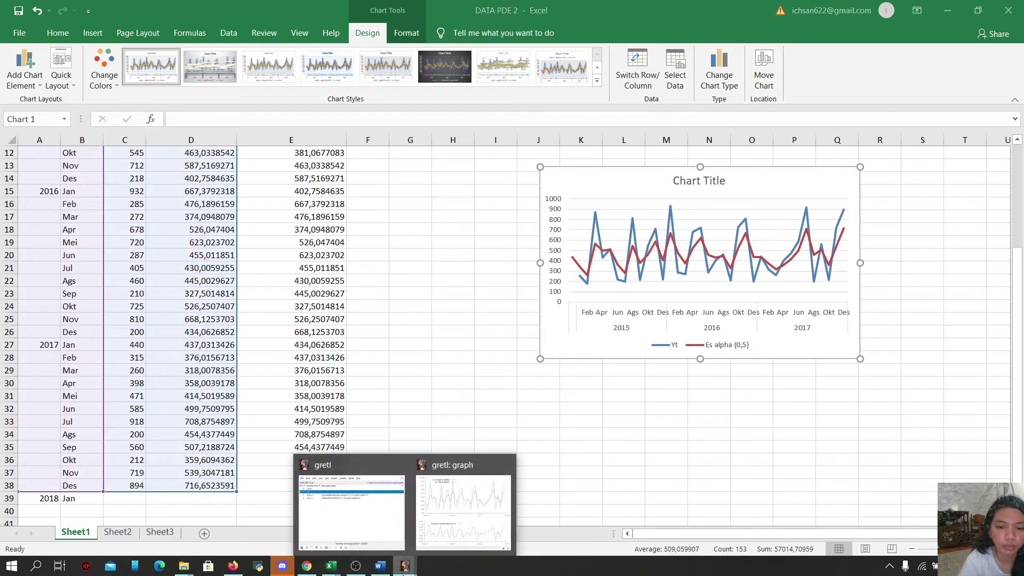
pyautogui.click(432, 555)
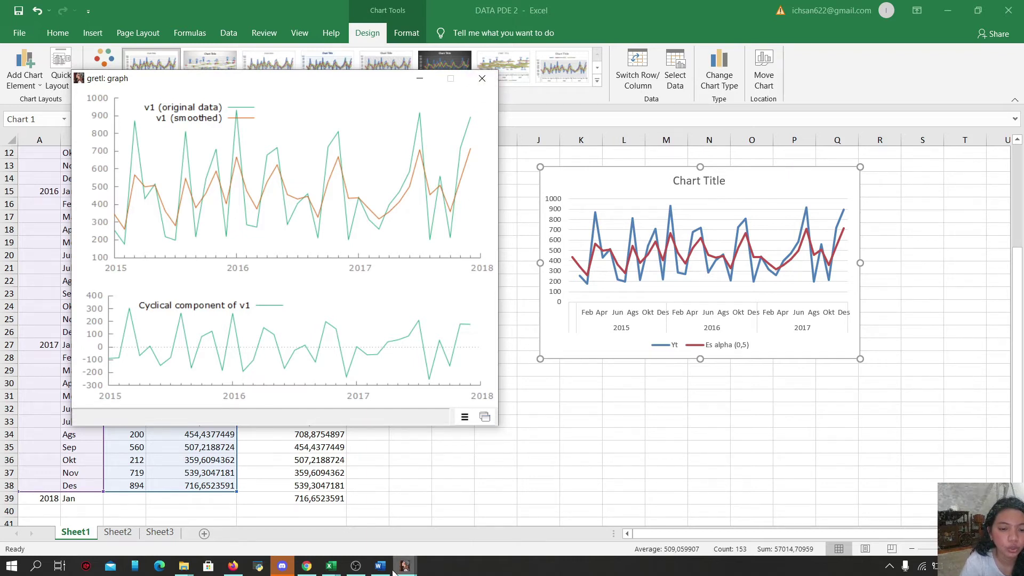
pyautogui.moveTo(403, 566)
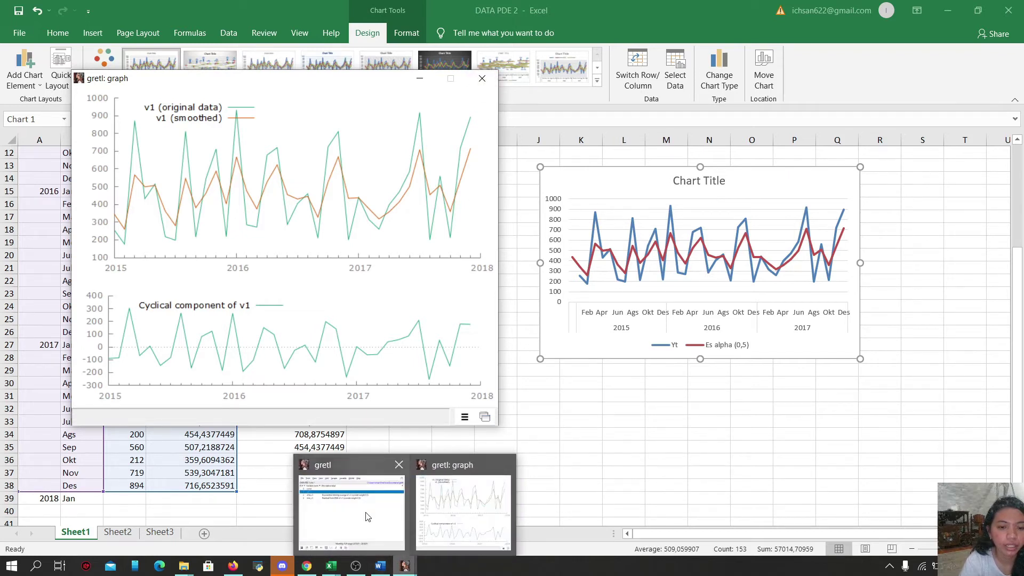
pyautogui.click(384, 515)
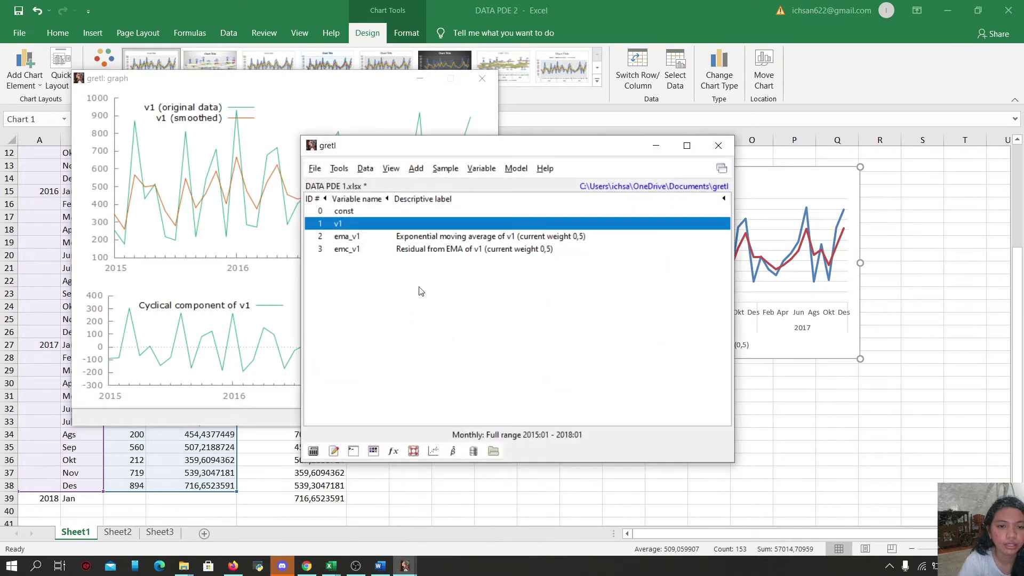
pyautogui.doubleClick(433, 222)
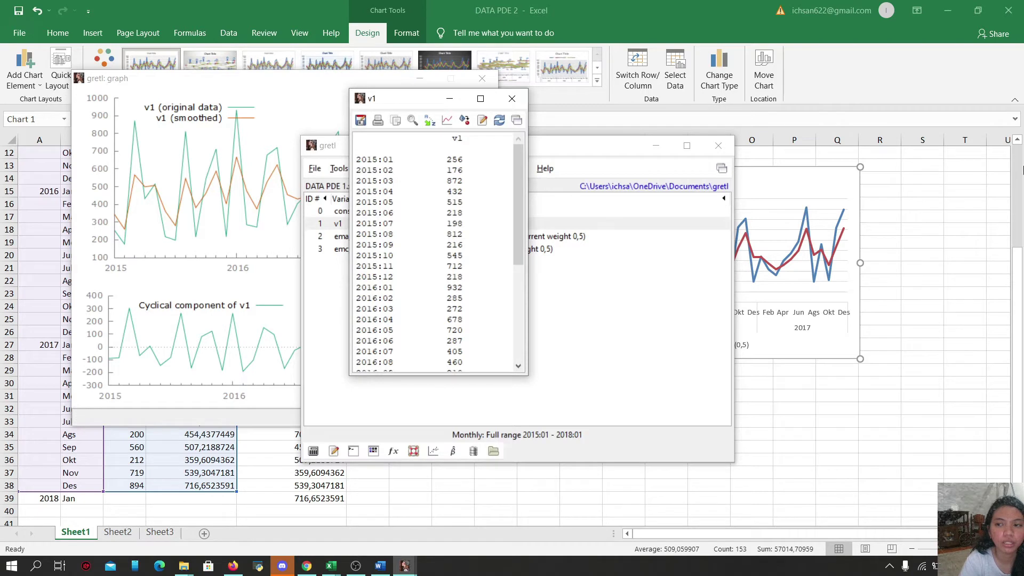
# Step: Display the ema_v1 values in gretl and compare them with the Es alpha (0,5) column in Excel, closing the list when done
pyautogui.click(1021, 168)
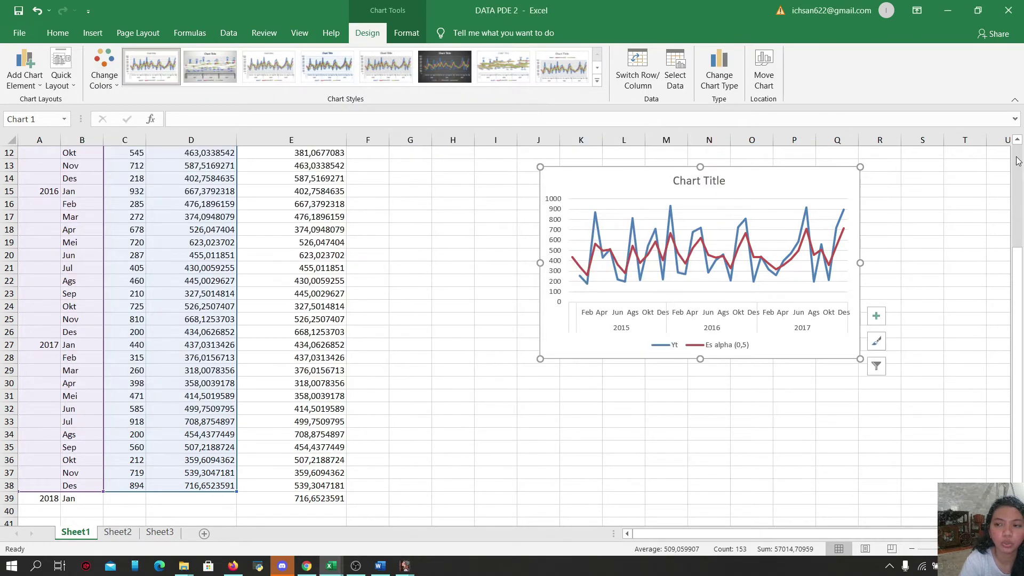
pyautogui.scroll(4, 747, 240)
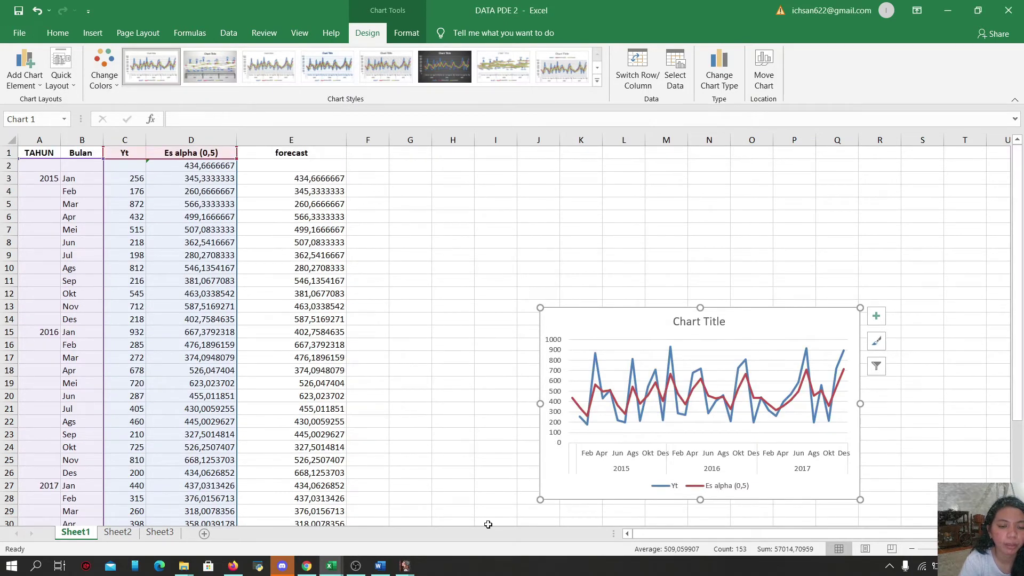
pyautogui.moveTo(377, 573)
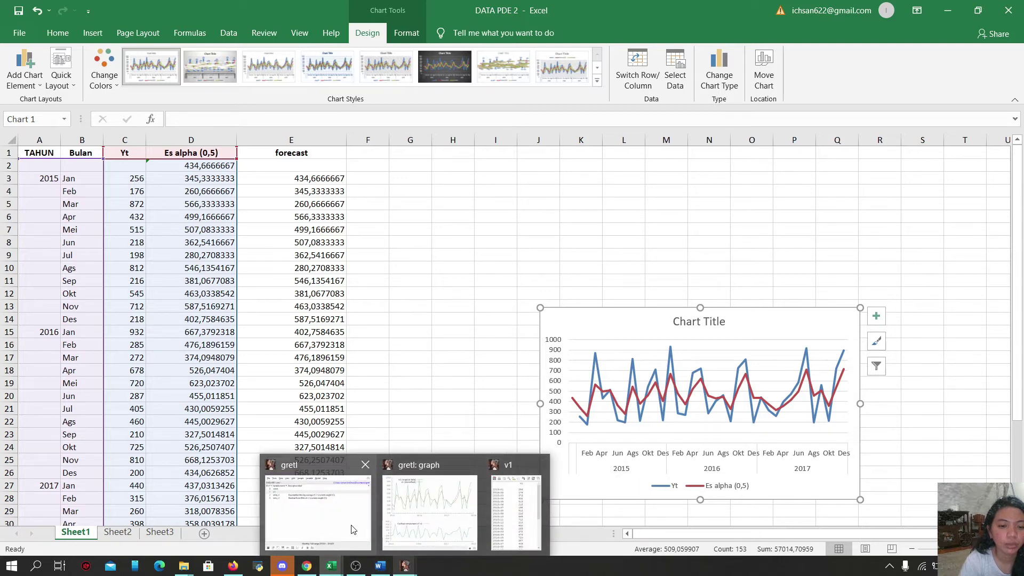
pyautogui.click(317, 509)
pyautogui.doubleClick(428, 240)
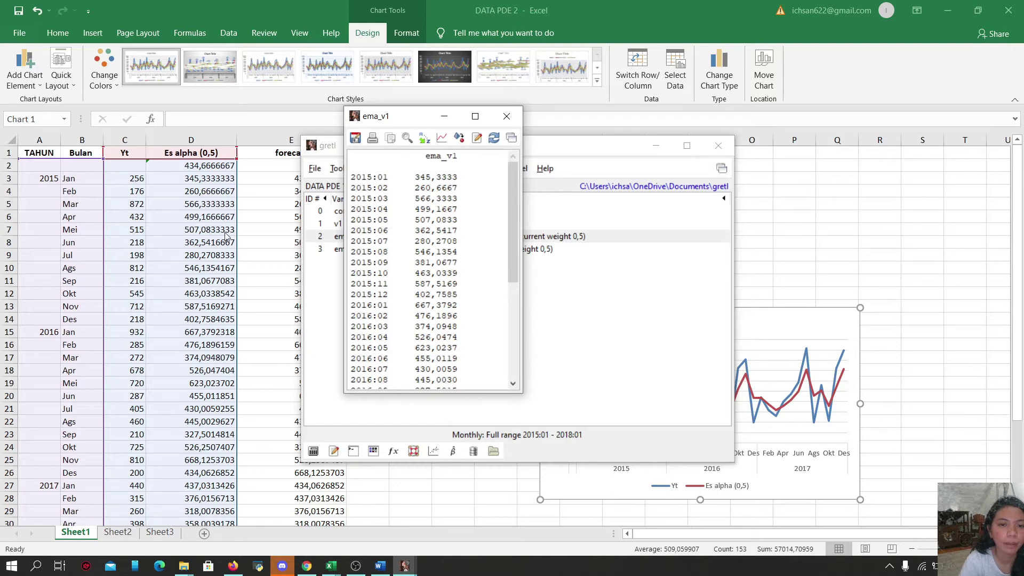
pyautogui.moveTo(513, 211); pyautogui.dragTo(511, 329)
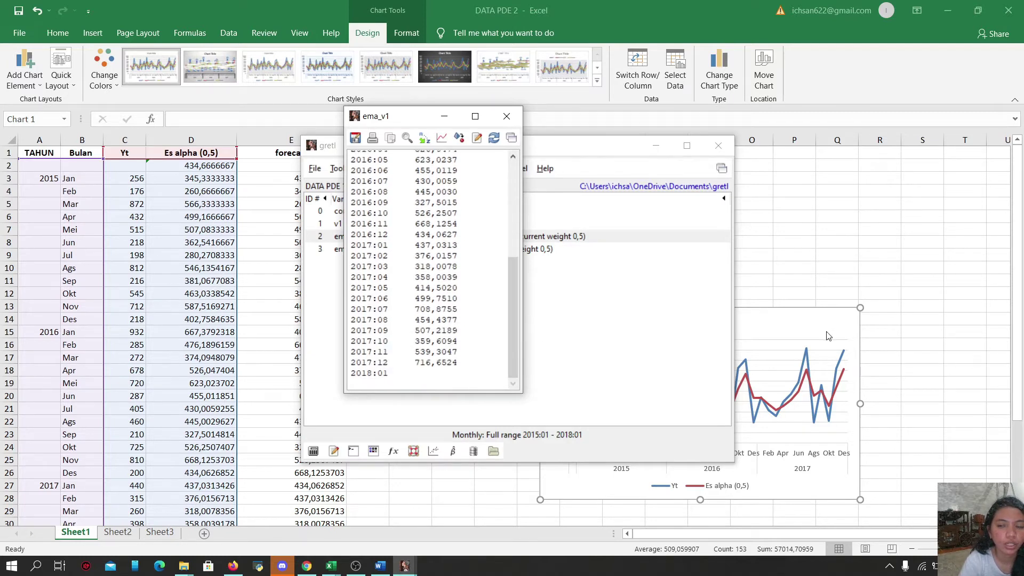
pyautogui.click(1016, 204)
pyautogui.moveTo(1018, 268); pyautogui.dragTo(1017, 310)
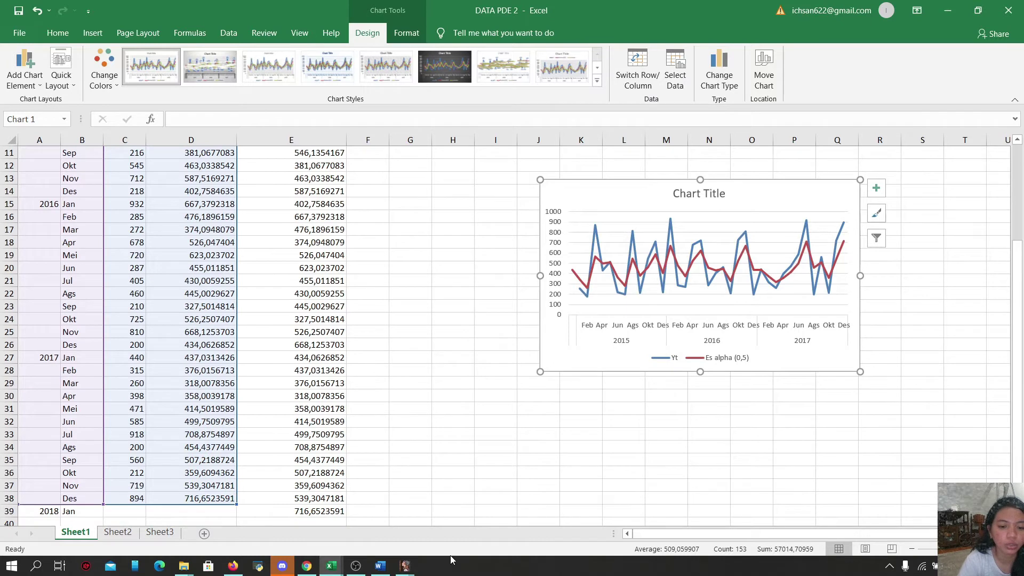
pyautogui.moveTo(405, 569)
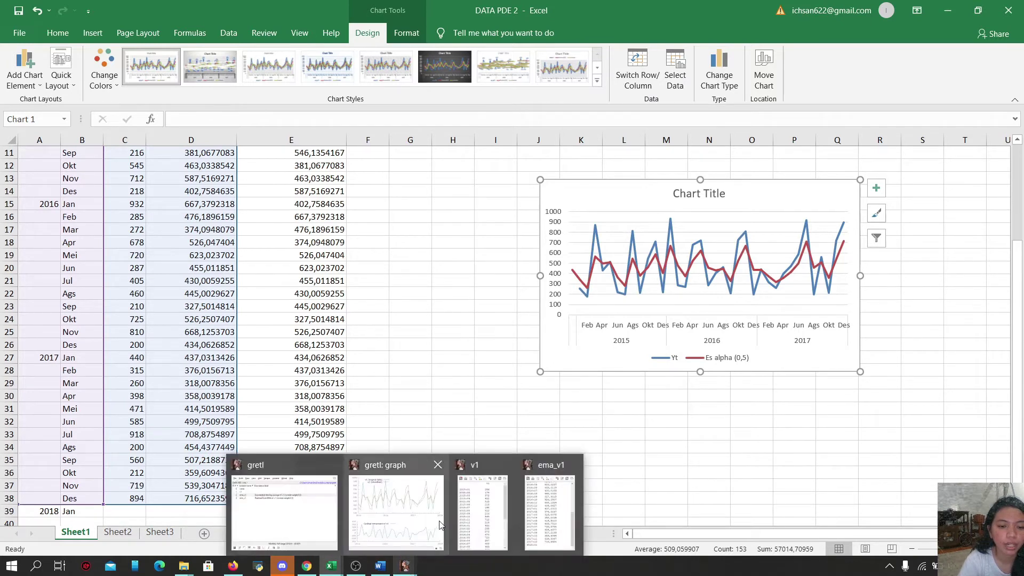
pyautogui.click(535, 520)
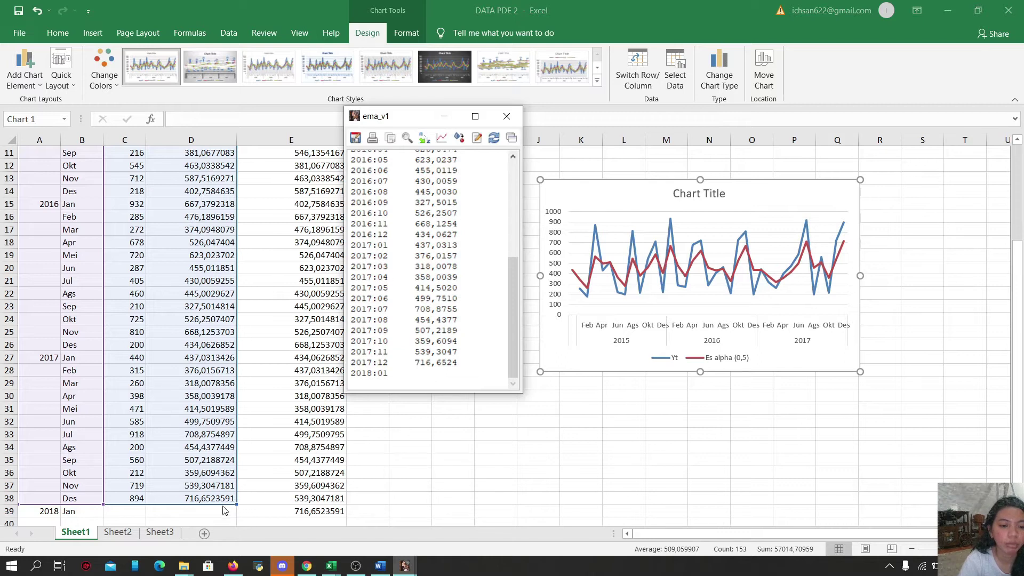
pyautogui.click(508, 116)
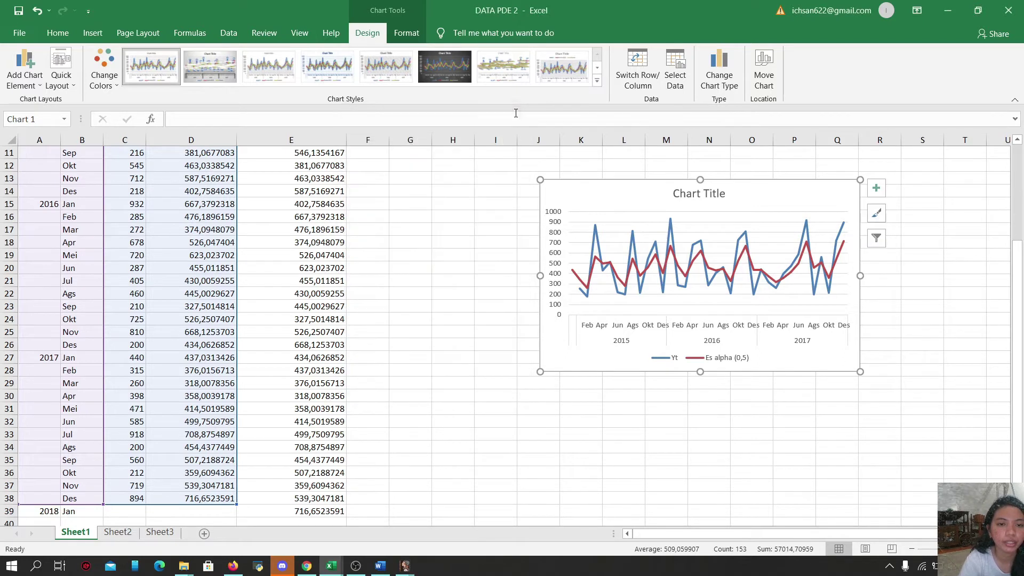
# Step: Switch to the DATA PDE 3 workbook and widen the CMA (12) column to fit its heading
pyautogui.click(329, 572)
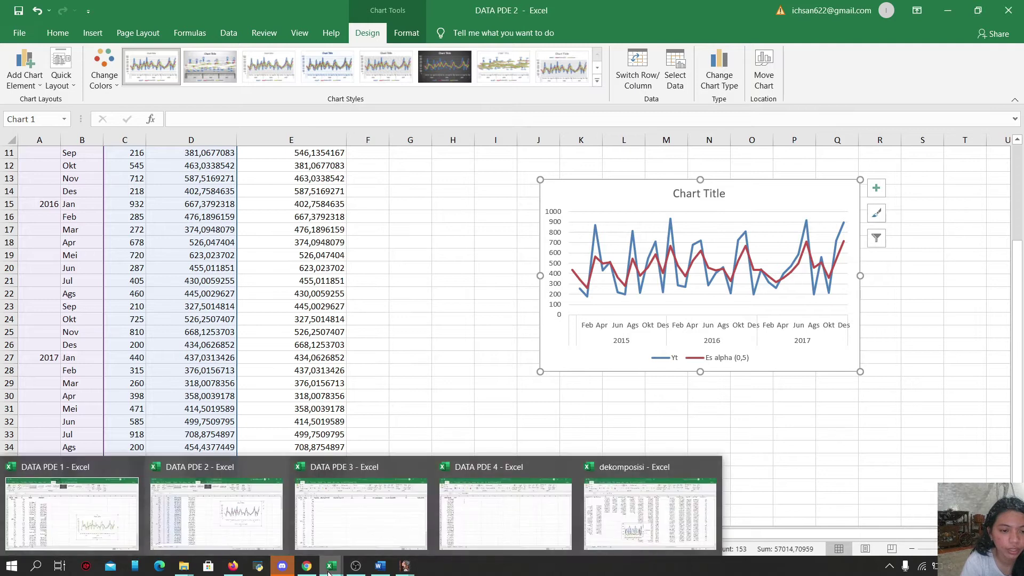
pyautogui.click(375, 517)
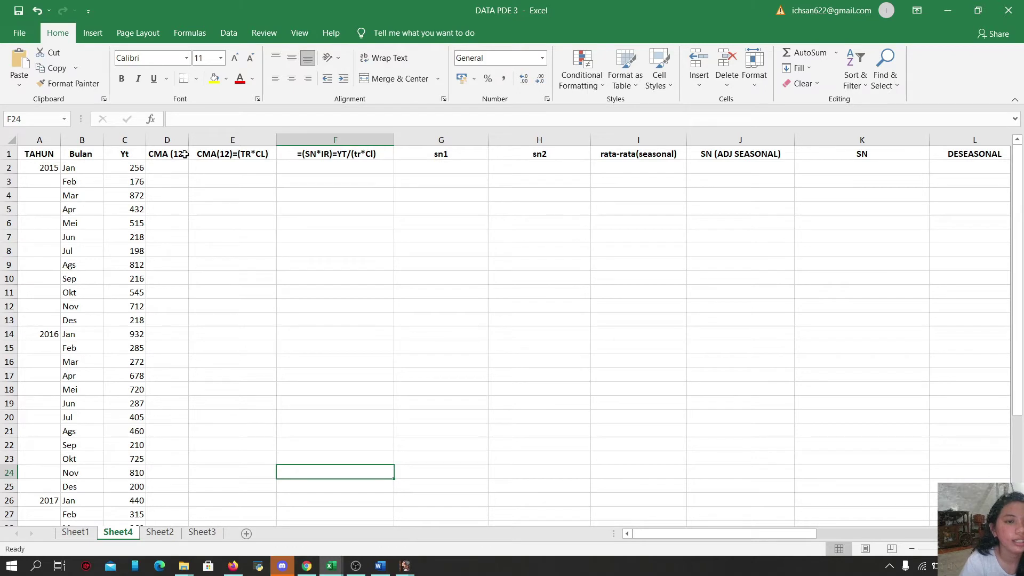
pyautogui.moveTo(189, 143); pyautogui.dragTo(215, 143)
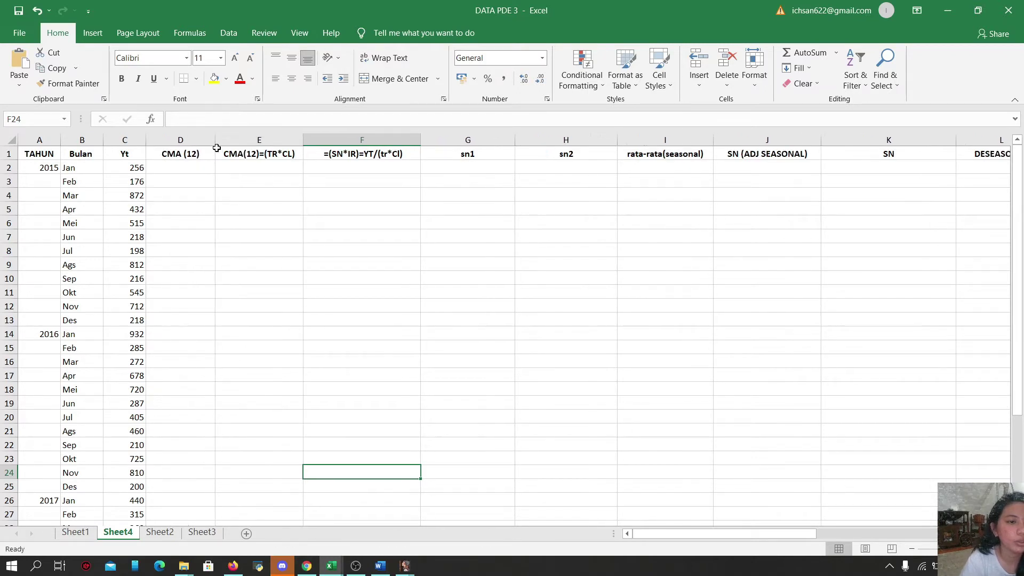
# Step: Try entering the average of C2:C13 in cell D2 of the CMA (12) column, and clear that cell
pyautogui.click(195, 168)
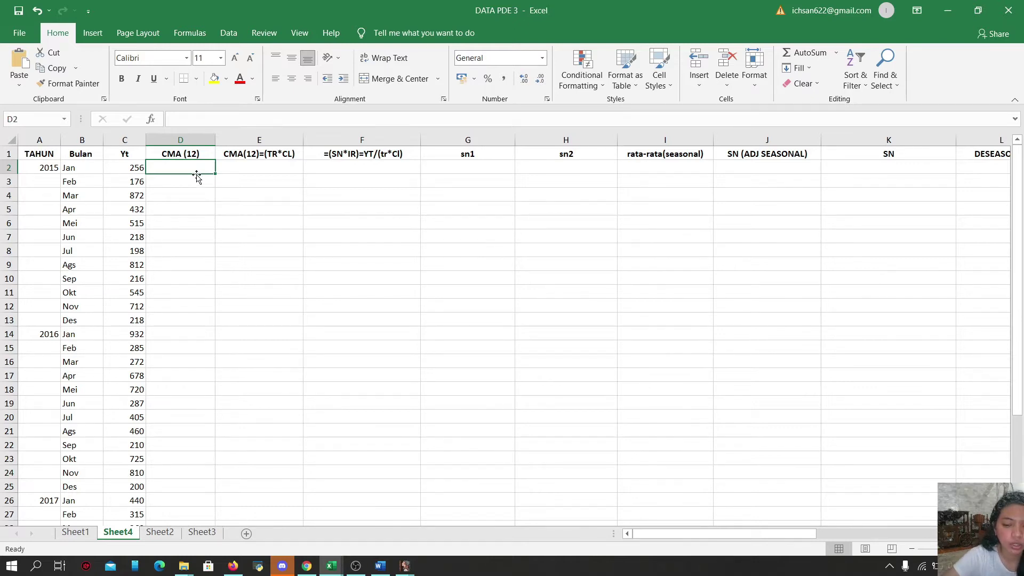
pyautogui.write('=aver')
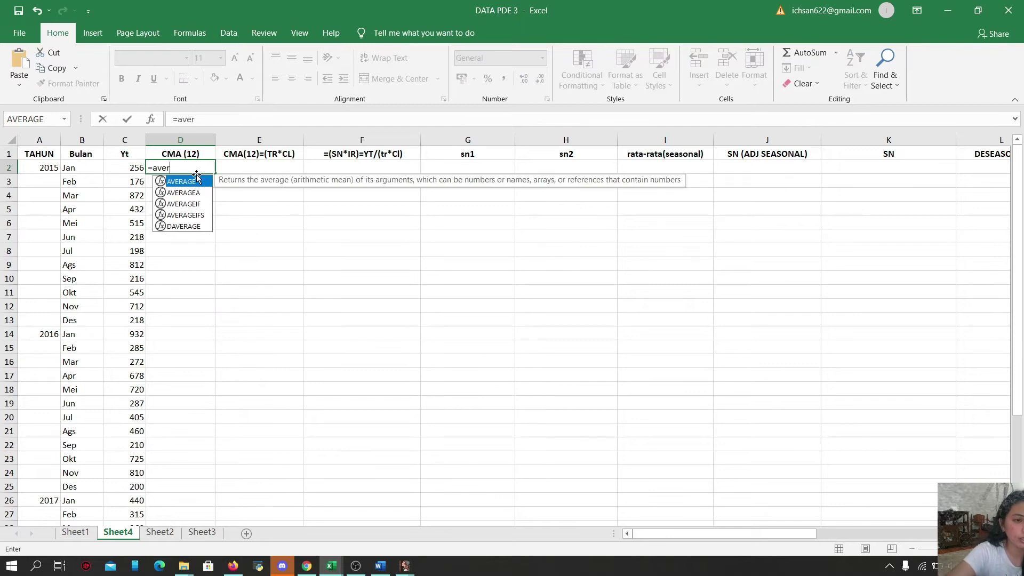
pyautogui.write('age')
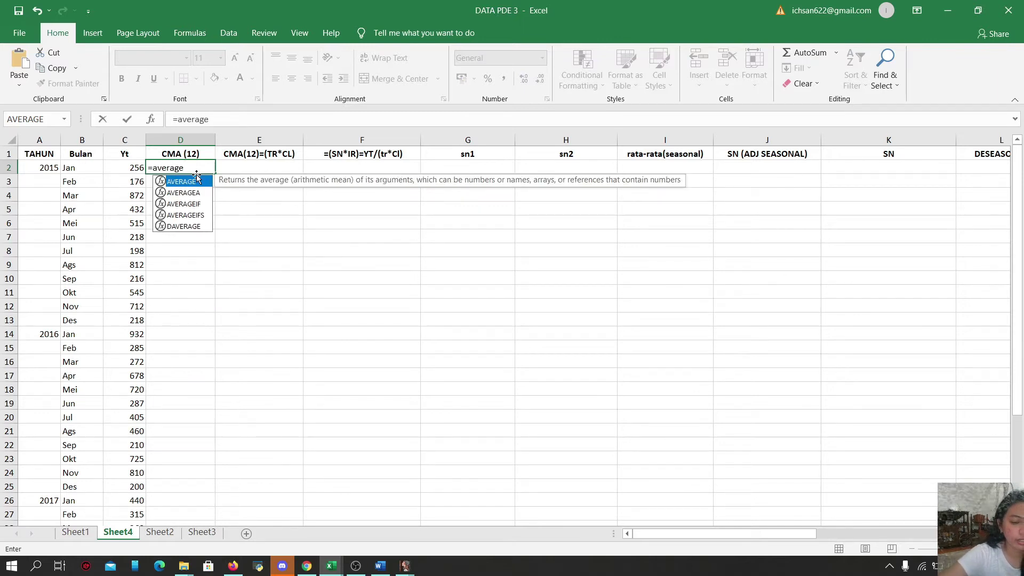
pyautogui.write('(')
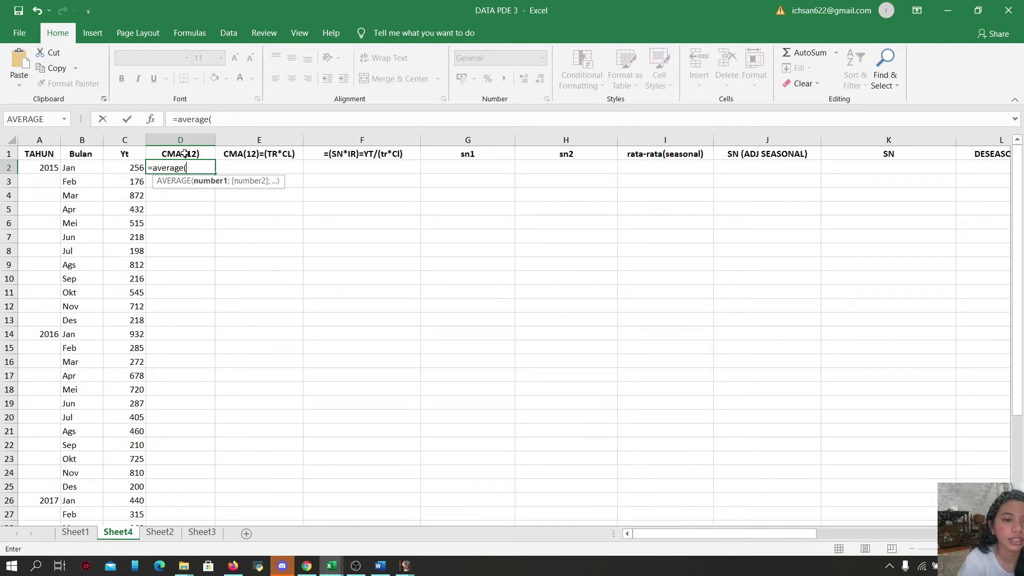
pyautogui.moveTo(126, 169); pyautogui.dragTo(131, 319)
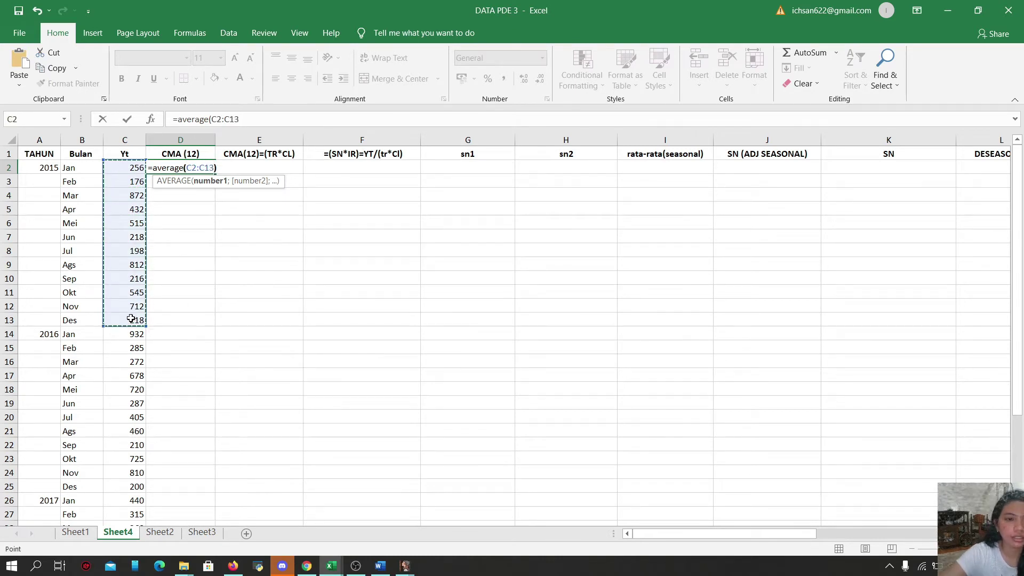
pyautogui.write(')')
pyautogui.press('Return')
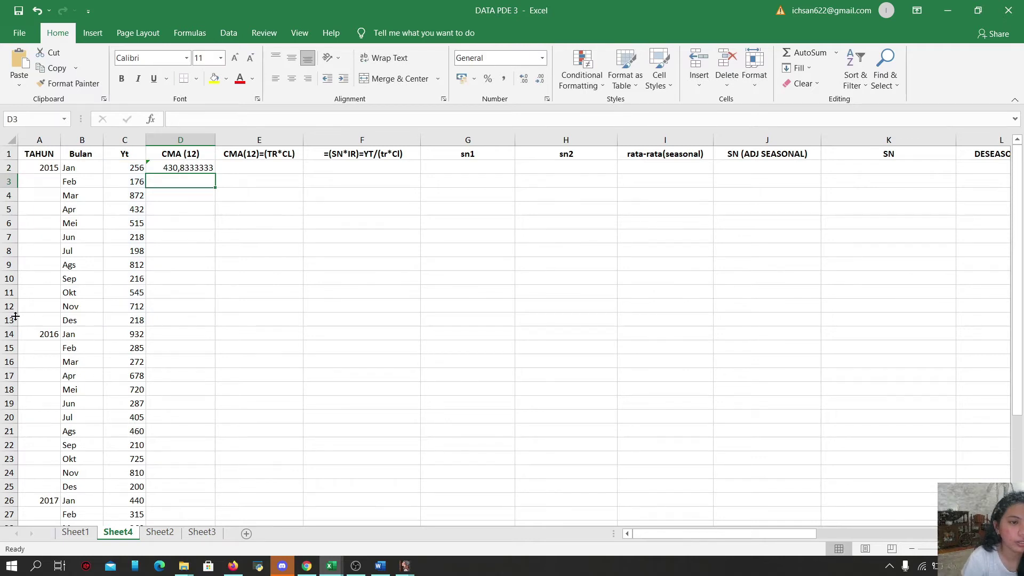
pyautogui.click(187, 169)
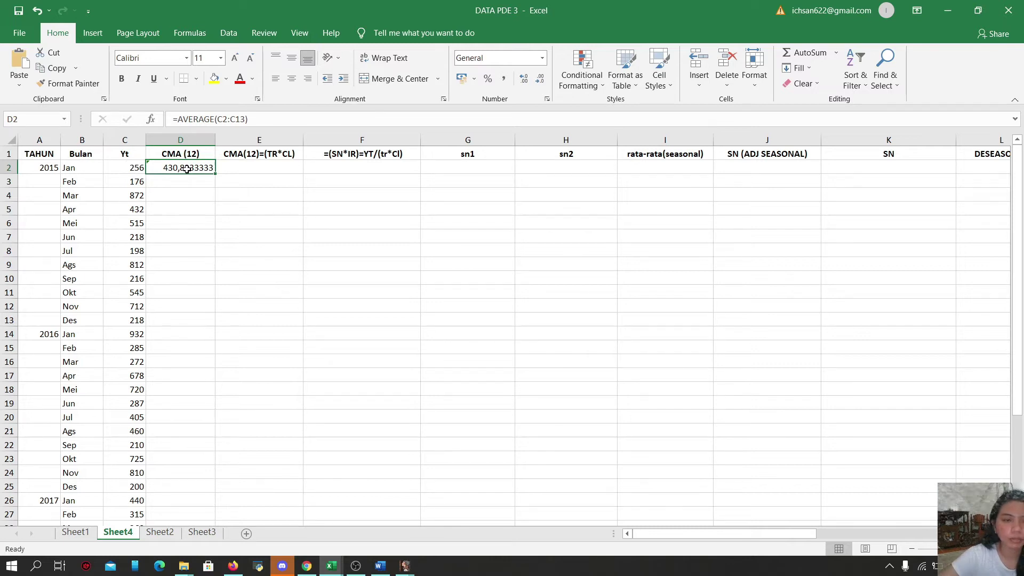
pyautogui.press('Delete')
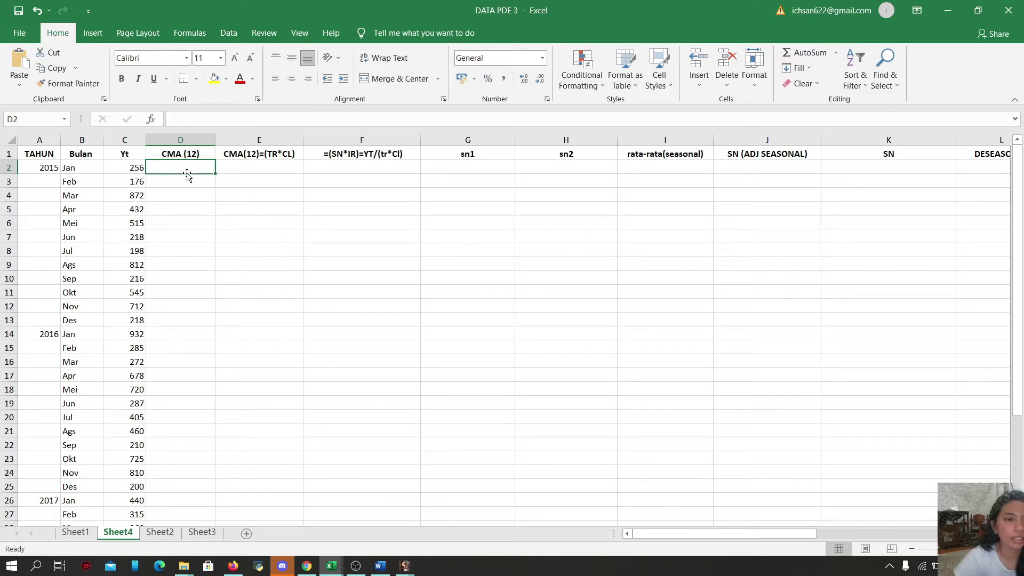
# Step: Enter =AVERAGE(C2:C13) in cell D7 of the CMA (12) column and fill the formula down to D37
pyautogui.click(171, 236)
pyautogui.write('=')
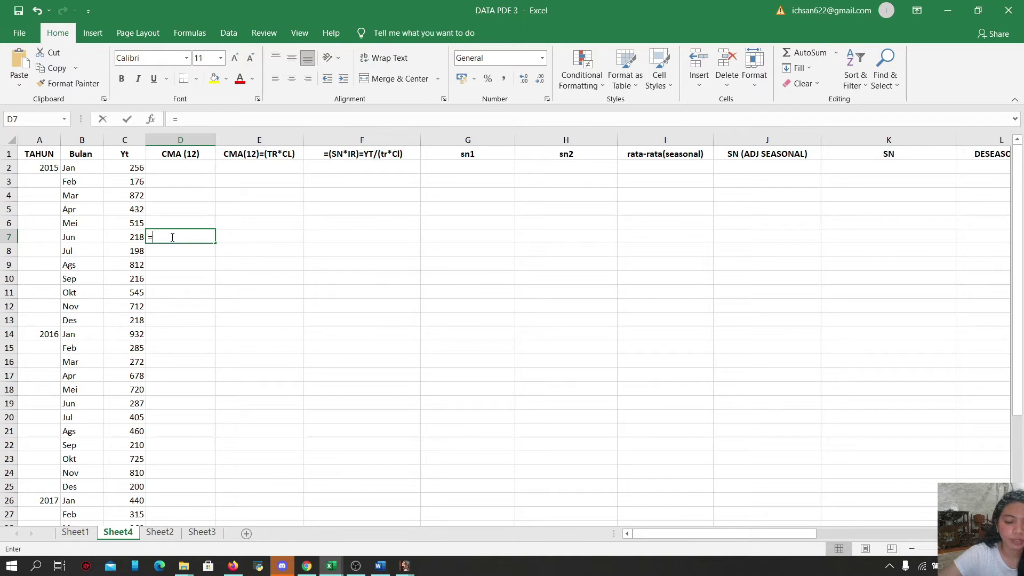
pyautogui.write('avera')
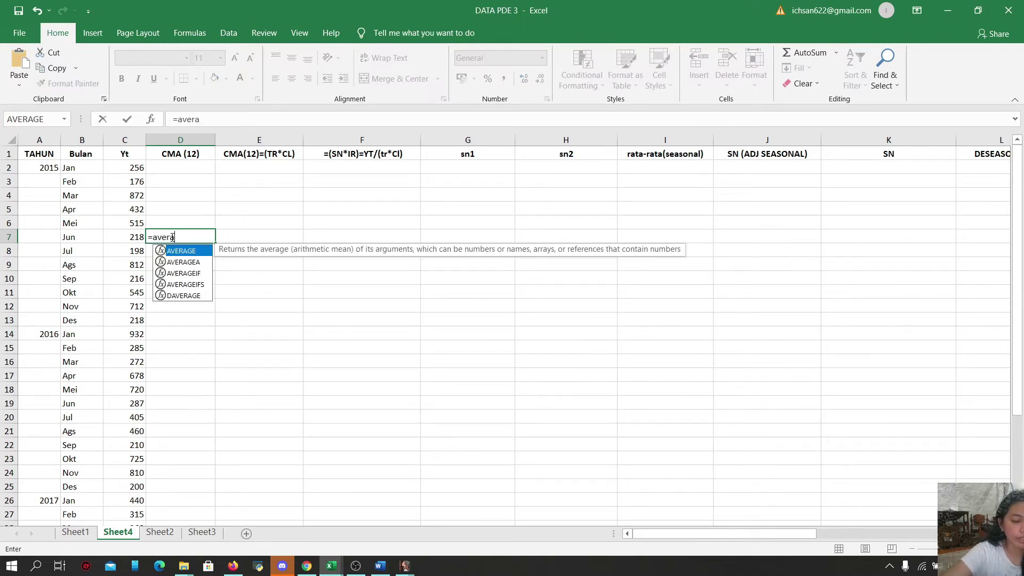
pyautogui.write('ge(')
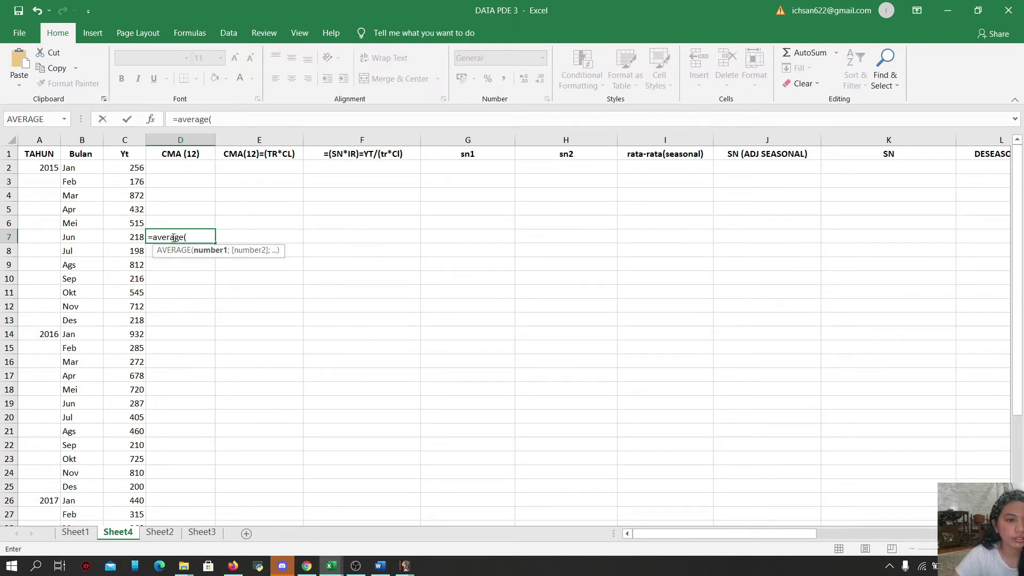
pyautogui.moveTo(133, 171); pyautogui.dragTo(138, 315)
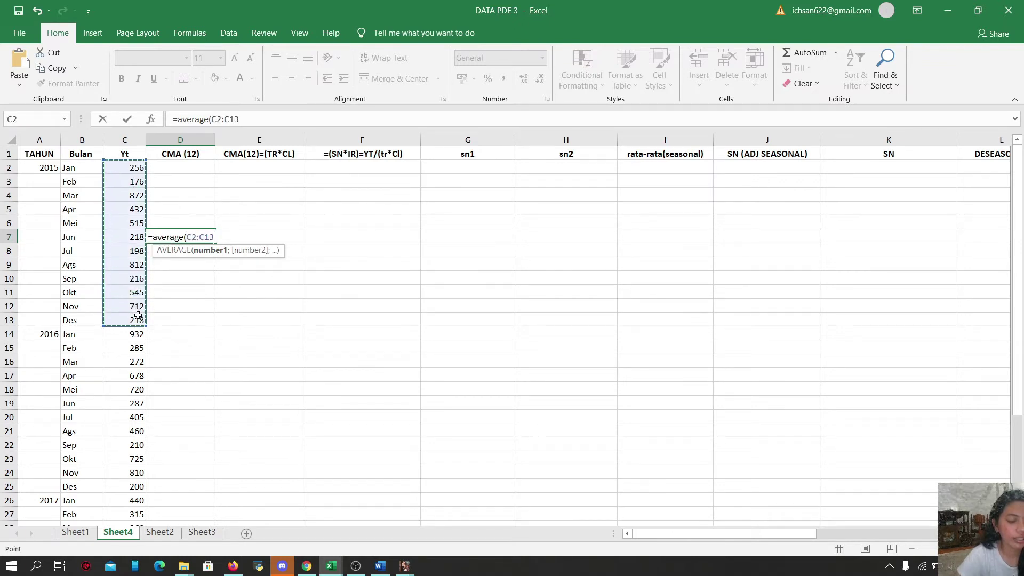
pyautogui.write(')')
pyautogui.press('Return')
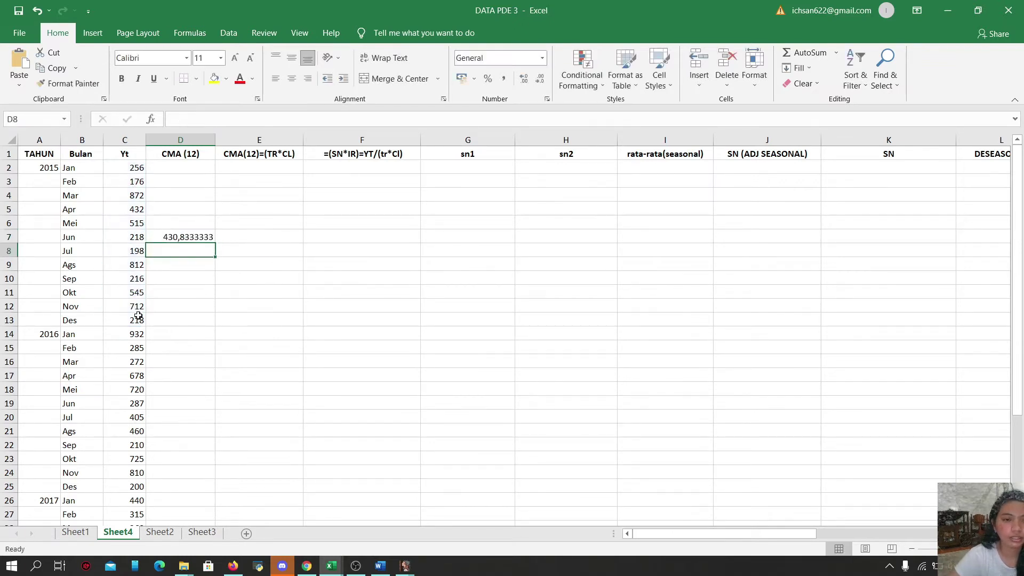
pyautogui.click(201, 240)
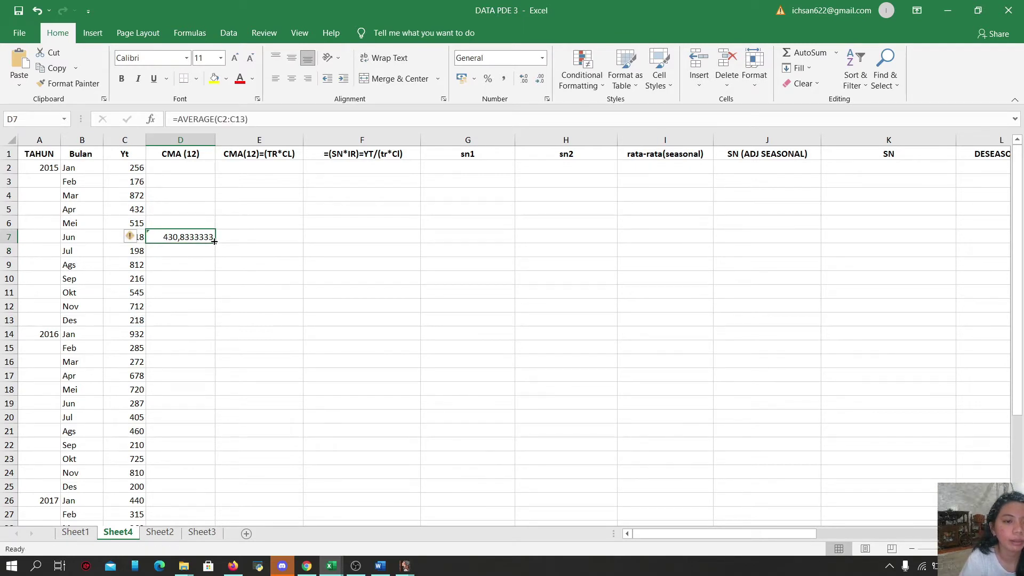
pyautogui.moveTo(214, 244); pyautogui.dragTo(176, 503)
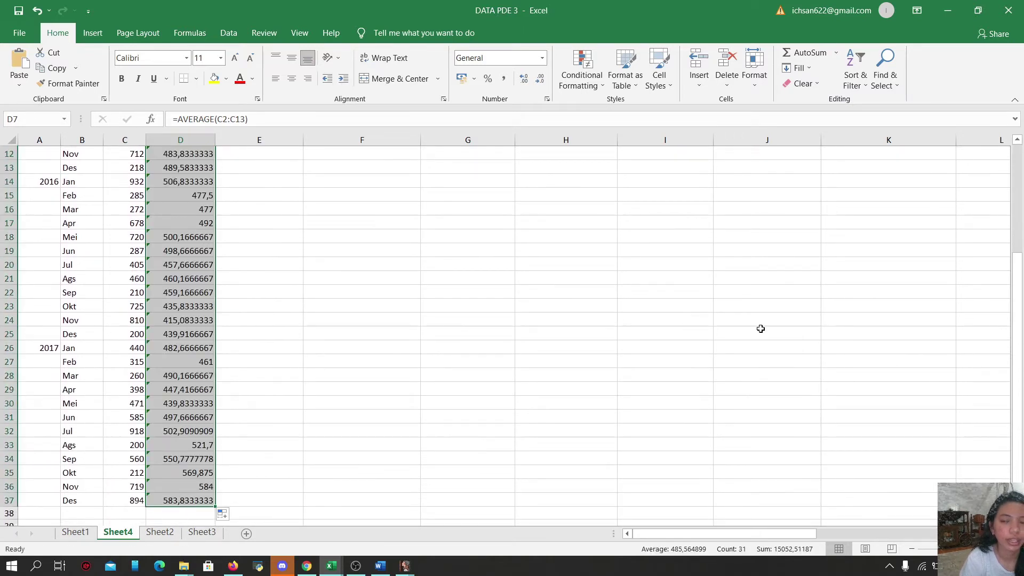
# Step: Enter =AVERAGE(D7:D8) in cell E8 of the CMA(12)=(TR*CL) column
pyautogui.click(1016, 168)
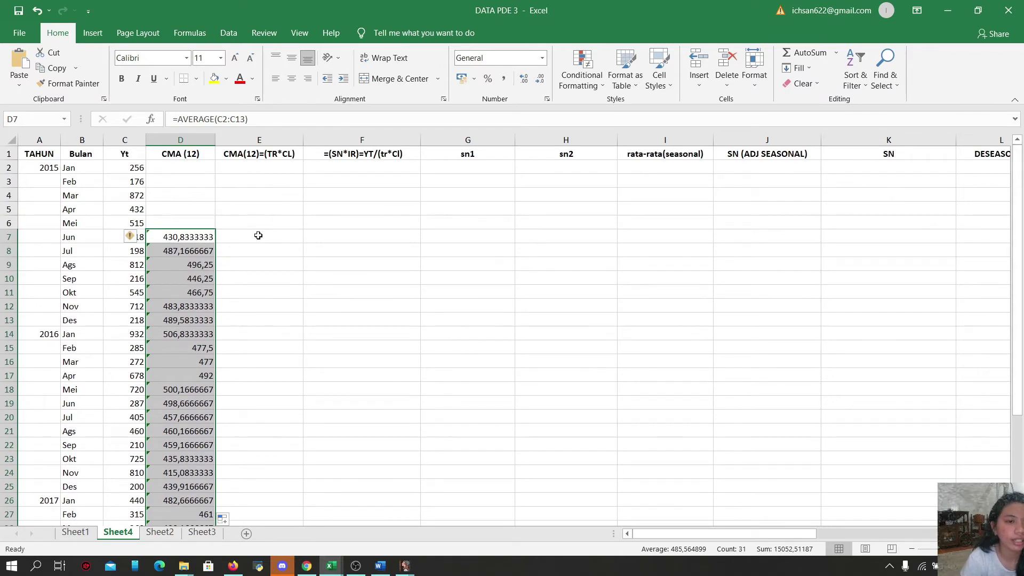
pyautogui.click(261, 253)
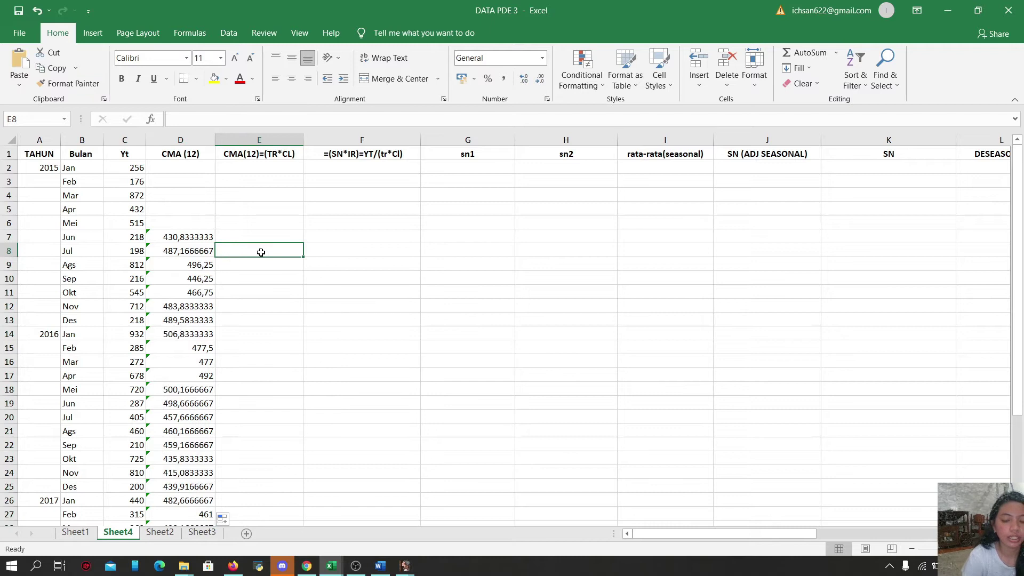
pyautogui.write('=')
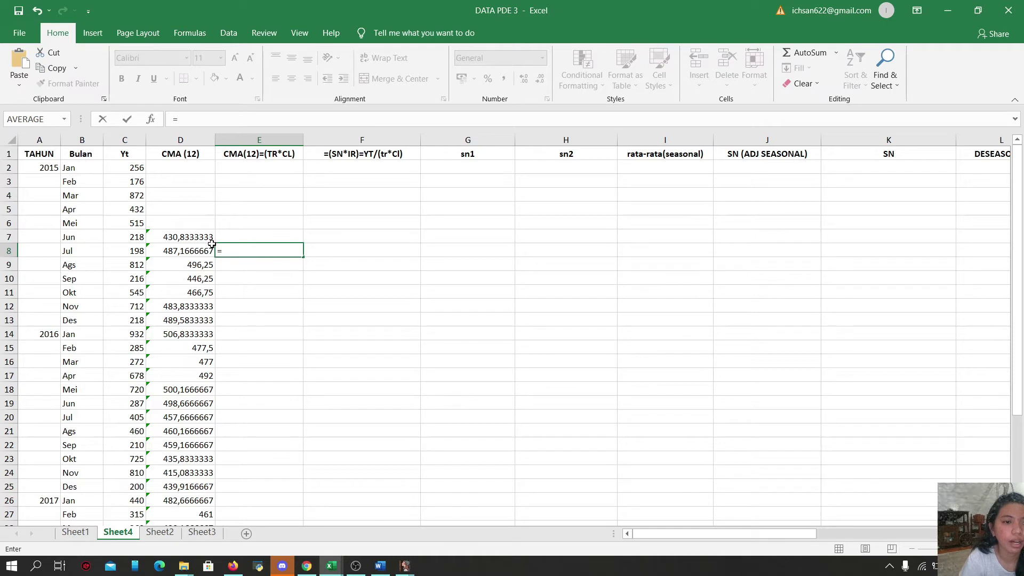
pyautogui.click(171, 239)
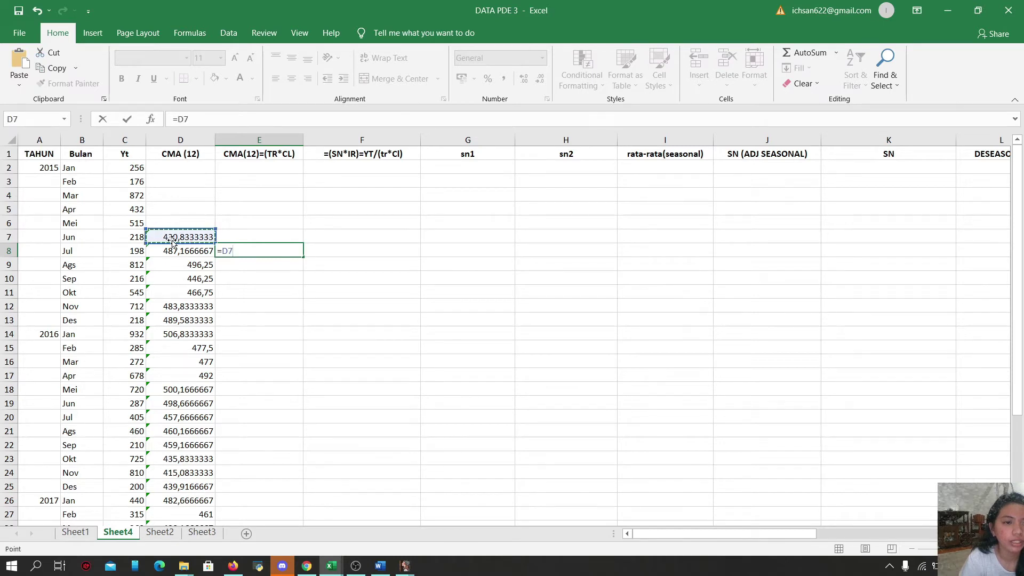
pyautogui.click(191, 252)
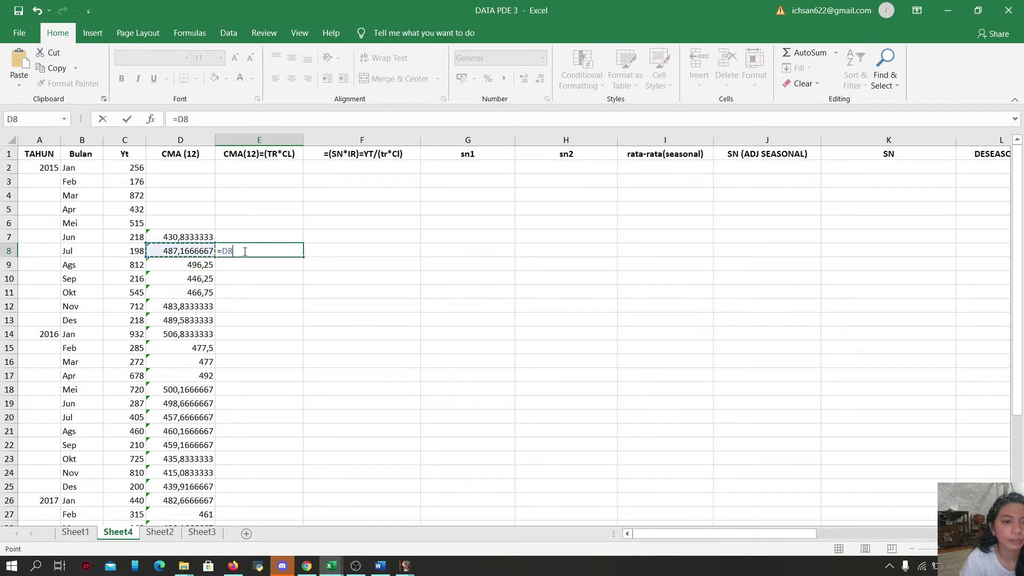
pyautogui.press('BackSpace')
pyautogui.press('BackSpace')
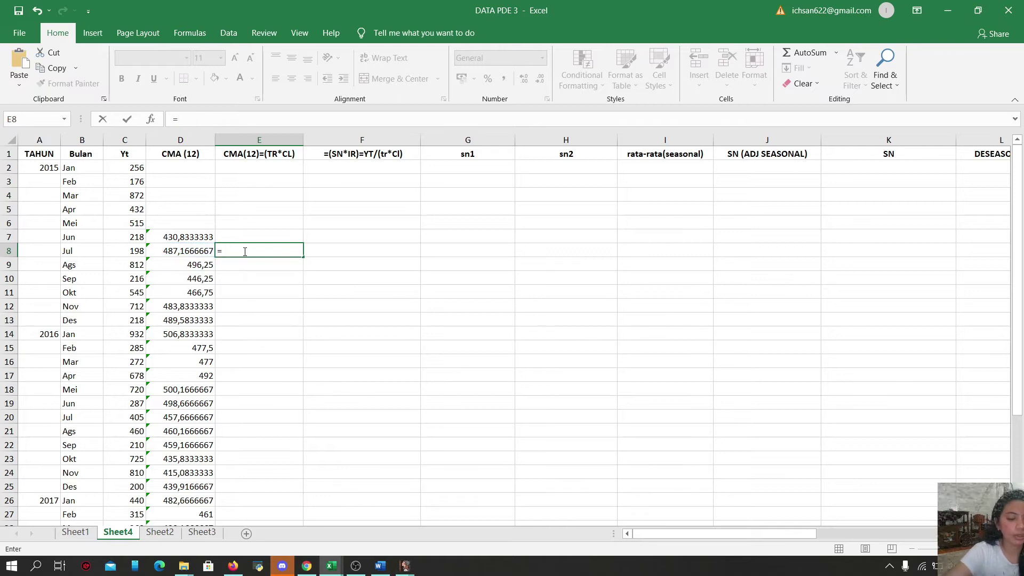
pyautogui.write('average')
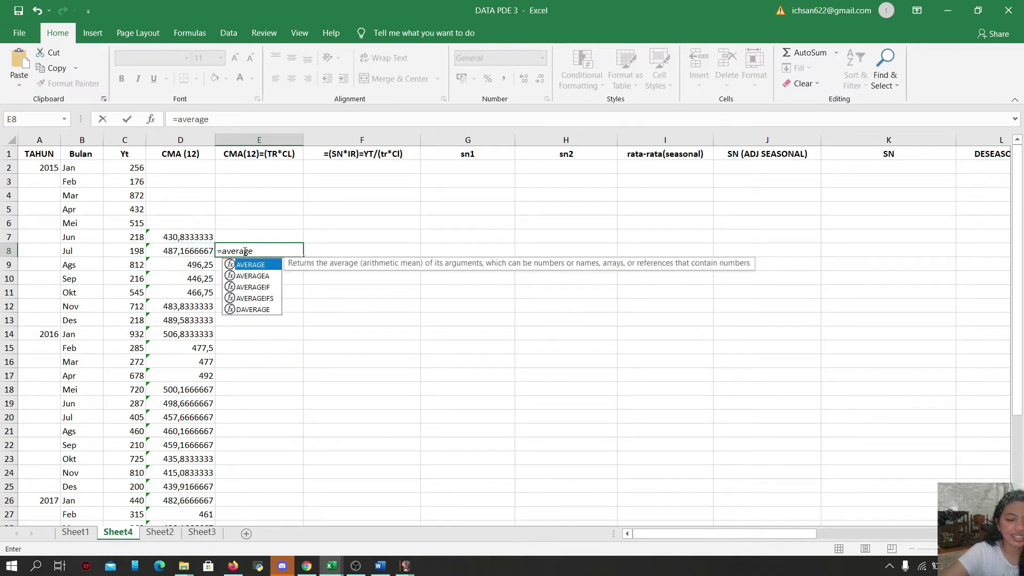
pyautogui.write('(')
pyautogui.moveTo(198, 237); pyautogui.dragTo(203, 248)
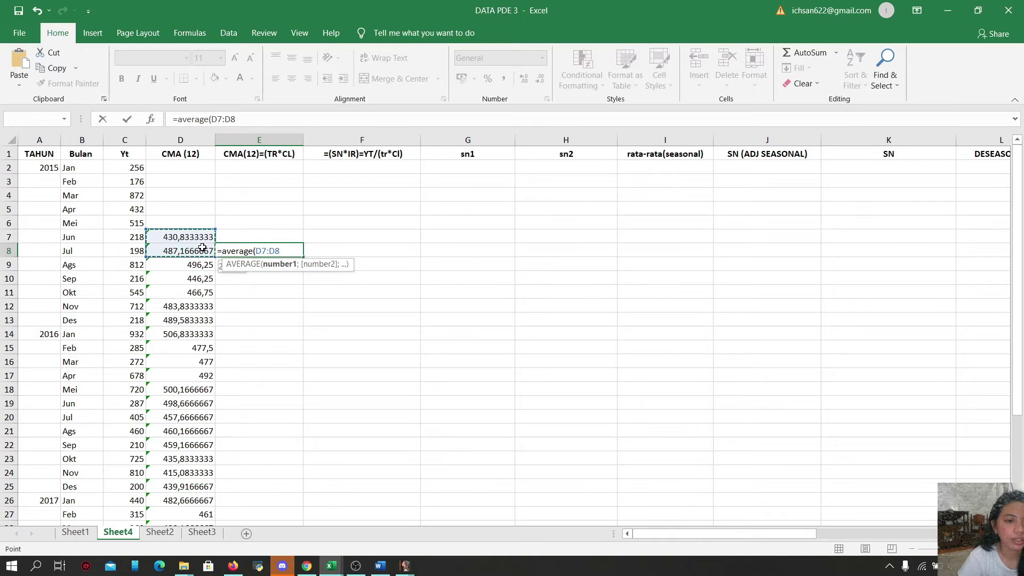
pyautogui.write(')')
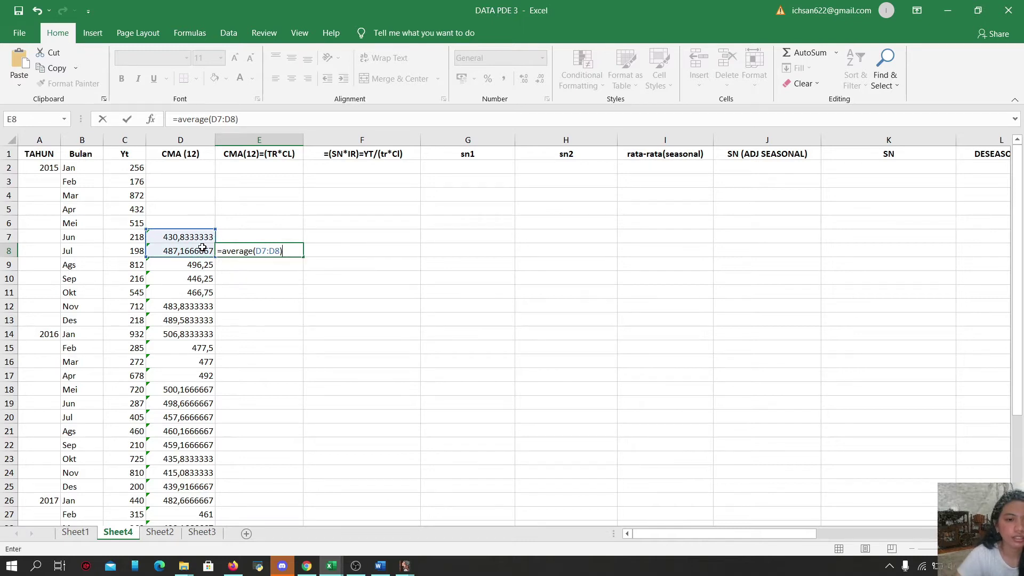
pyautogui.press('Return')
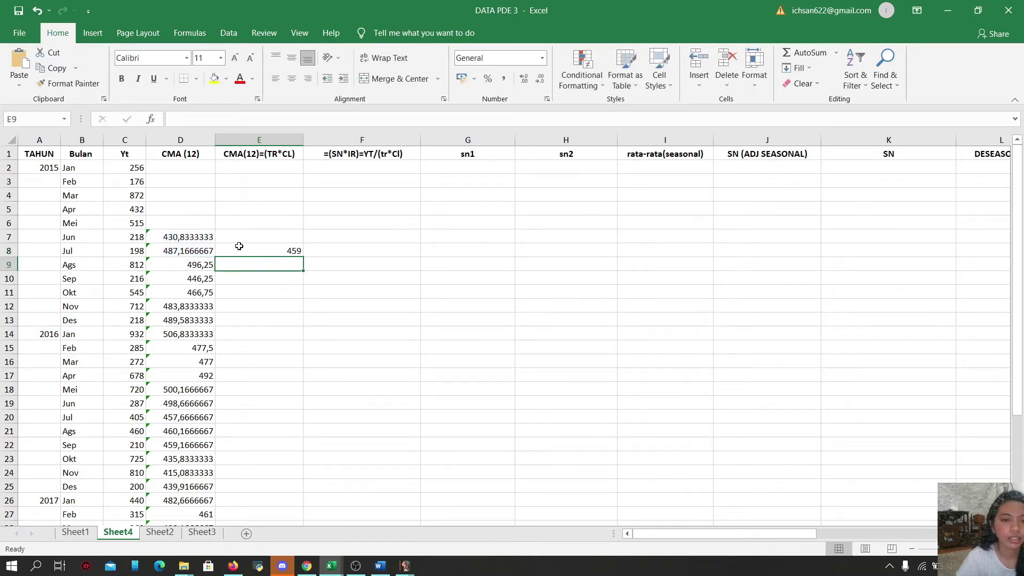
# Step: Fill the averaging formula in E8 down the CMA(12)=(TR*CL) column to E37
pyautogui.click(274, 253)
pyautogui.moveTo(302, 258); pyautogui.dragTo(255, 507)
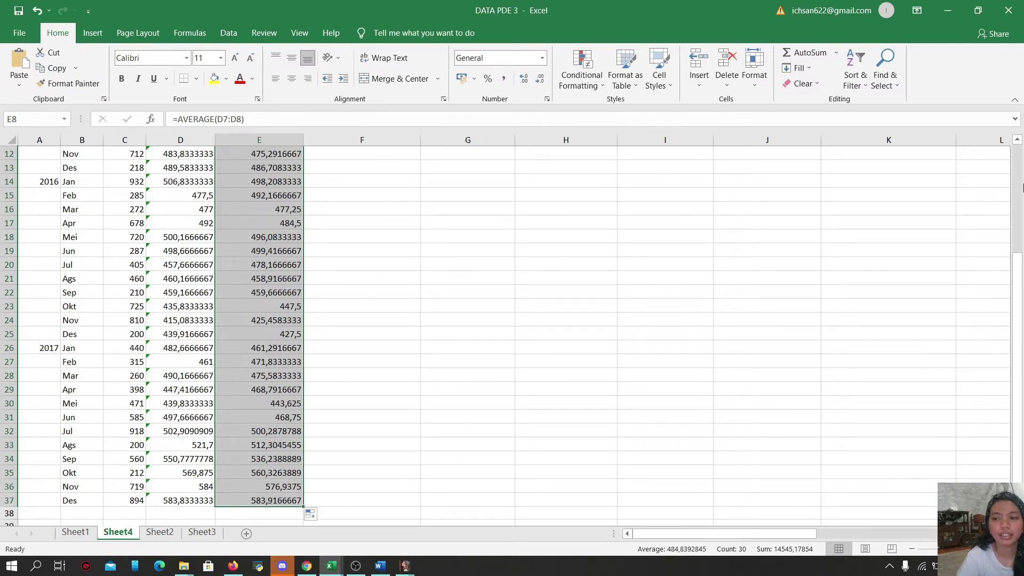
pyautogui.scroll(4, 1021, 186)
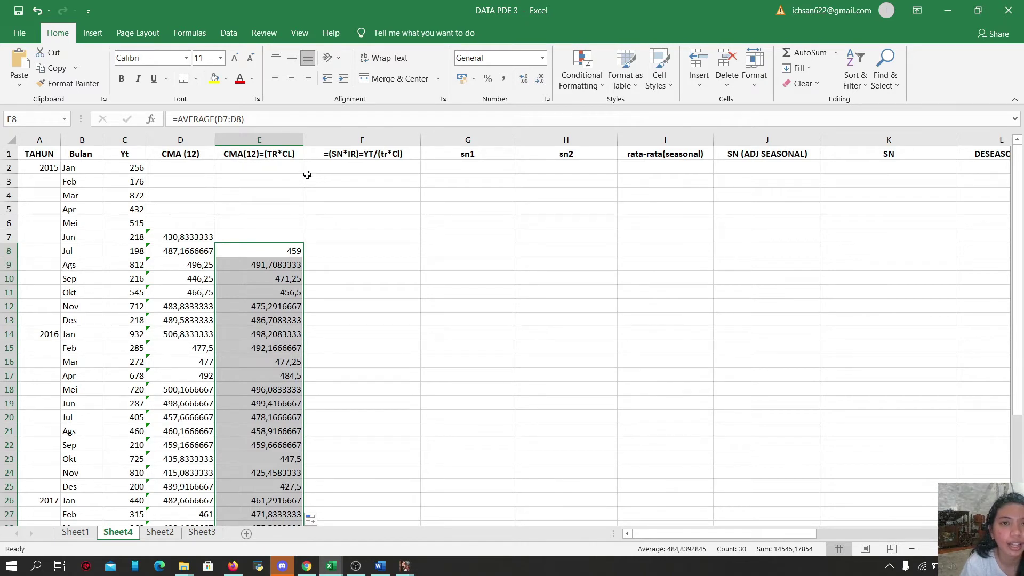
# Step: Enter =C8/E8 in cell F8 of the =(SN*IR)=YT/(tr*Cl) column and fill the formula down to F37
pyautogui.click(338, 158)
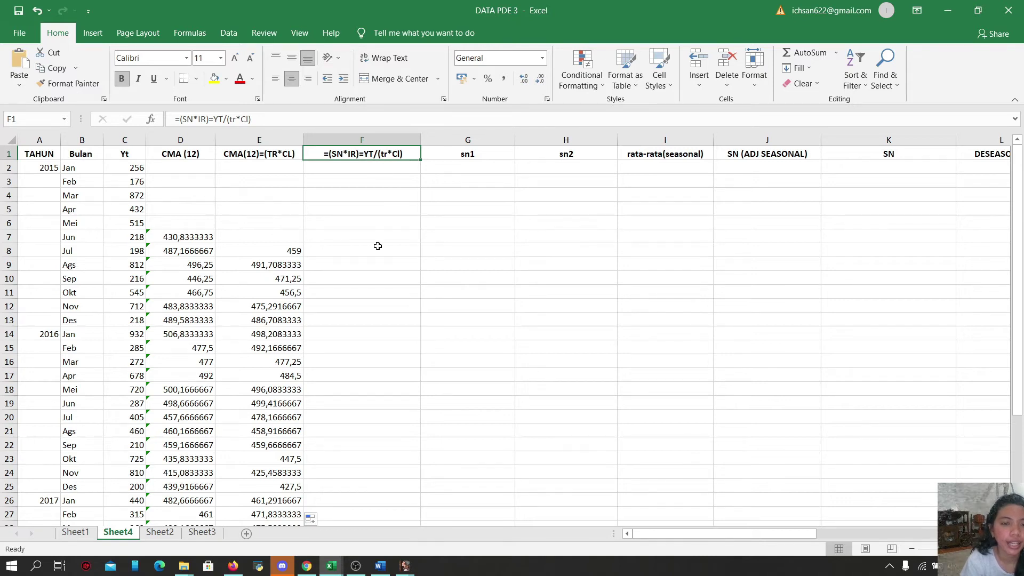
pyautogui.click(344, 250)
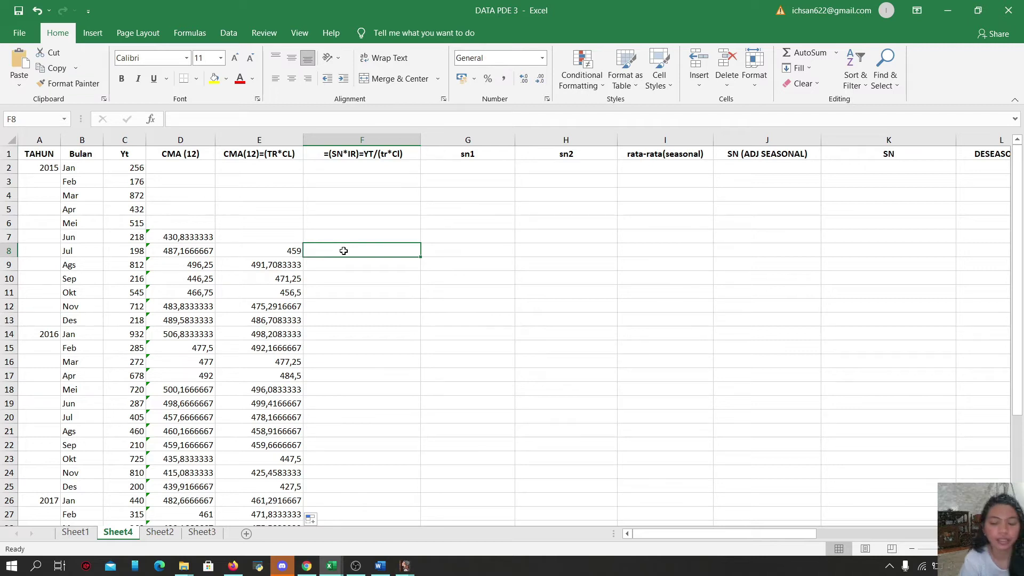
pyautogui.write('=')
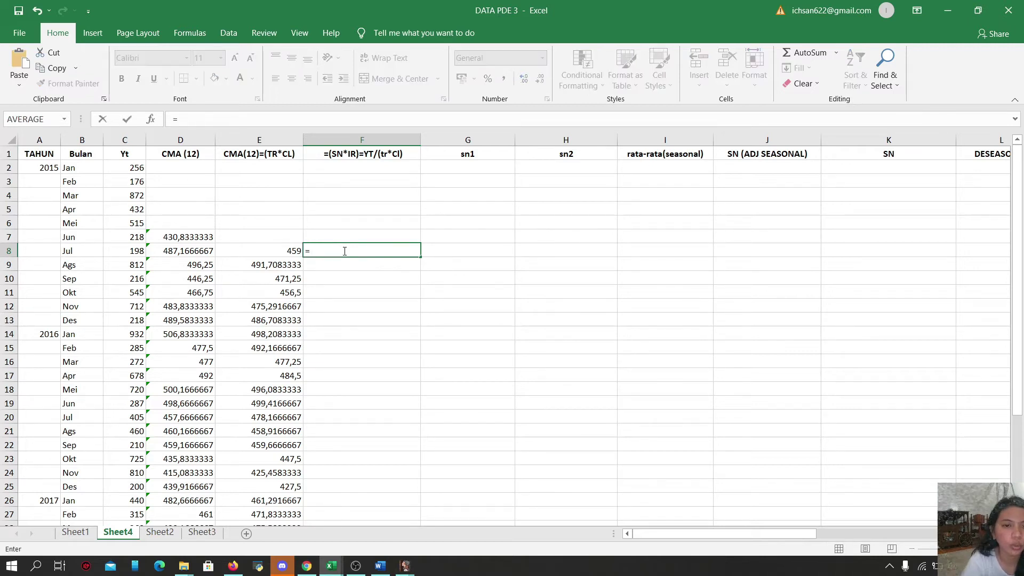
pyautogui.click(129, 255)
pyautogui.write('/')
pyautogui.click(285, 253)
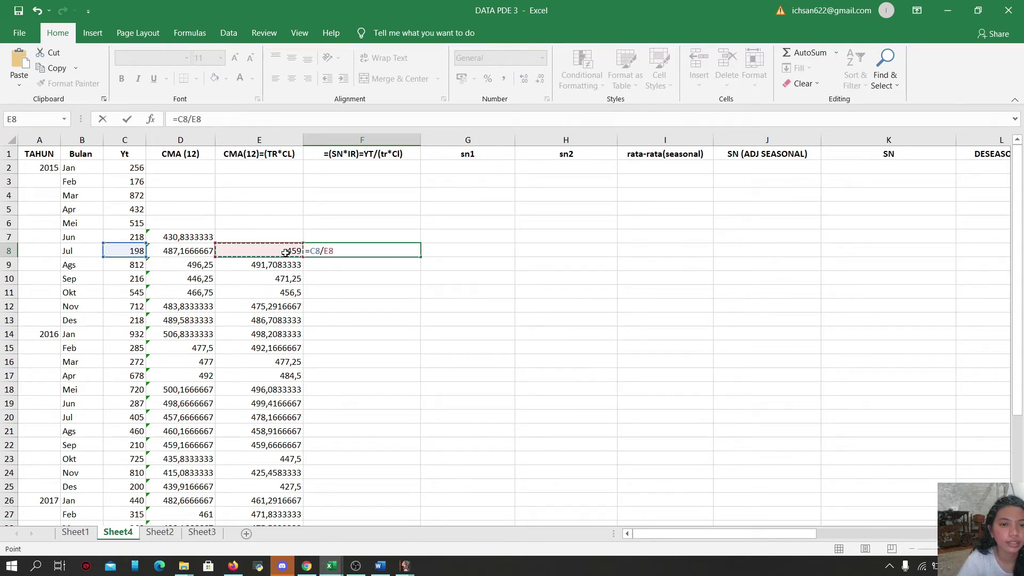
pyautogui.press('Return')
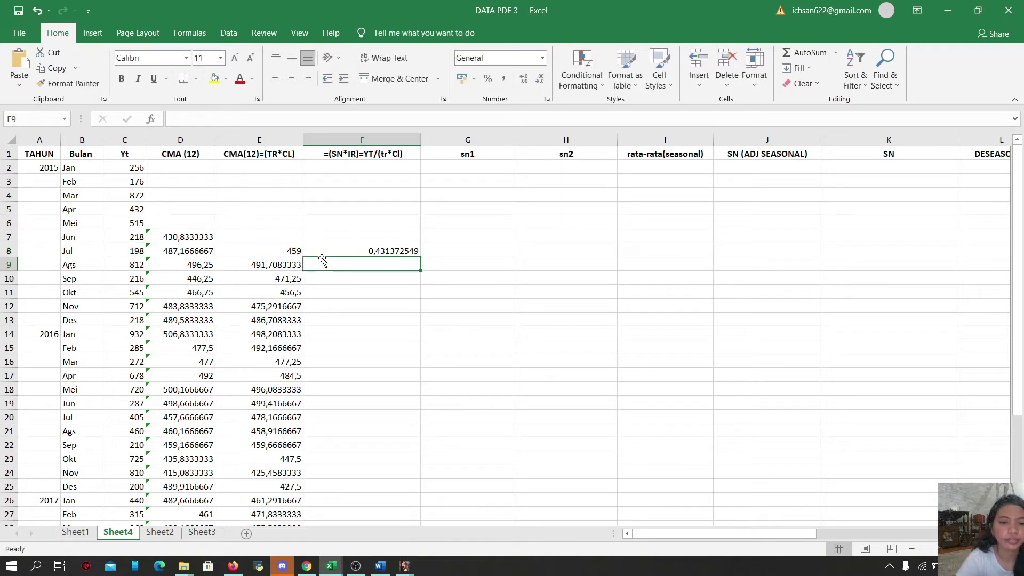
pyautogui.click(357, 250)
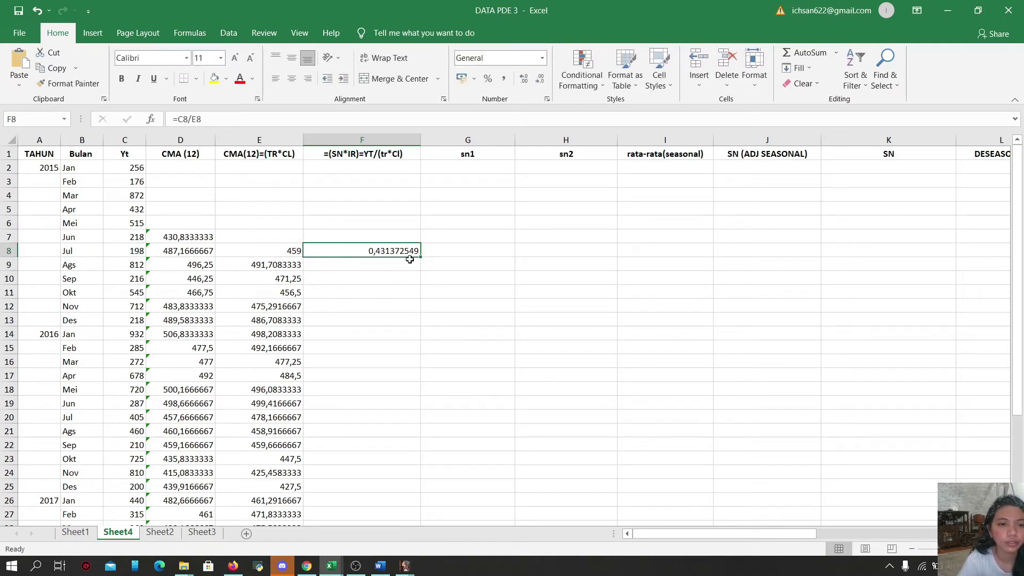
pyautogui.moveTo(418, 258); pyautogui.dragTo(398, 504)
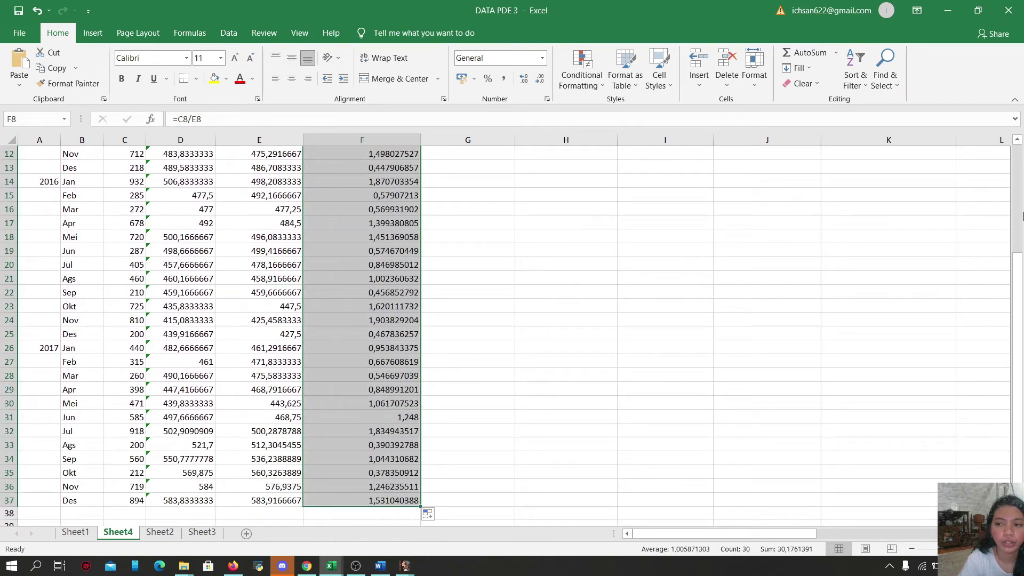
# Step: Plot the CMA(12)=(TR*CL) values in E8:E37 as a 2-D line chart to examine the trend, and delete the chart
pyautogui.scroll(4, 1019, 207)
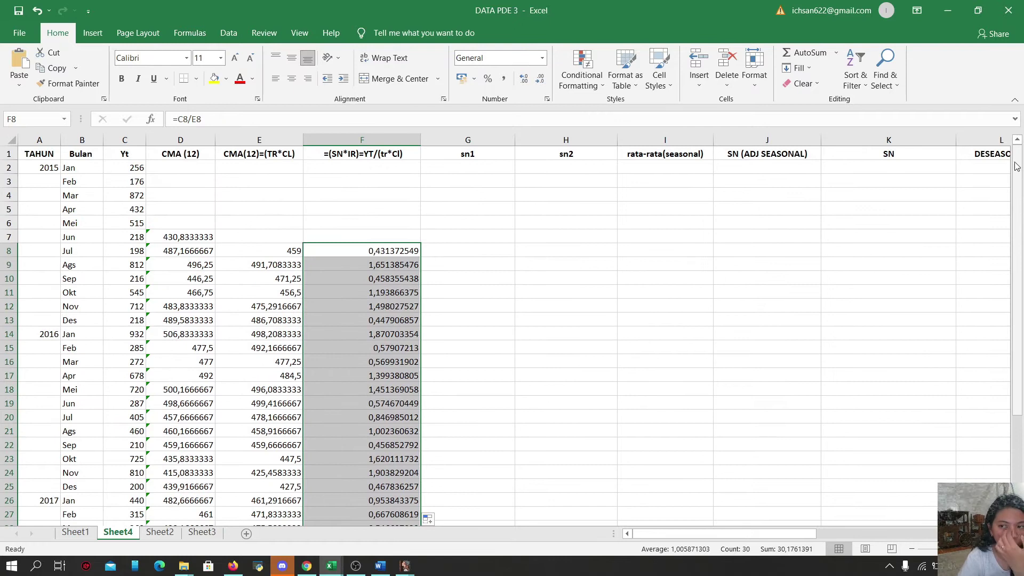
pyautogui.click(260, 253)
pyautogui.moveTo(259, 253); pyautogui.dragTo(284, 504)
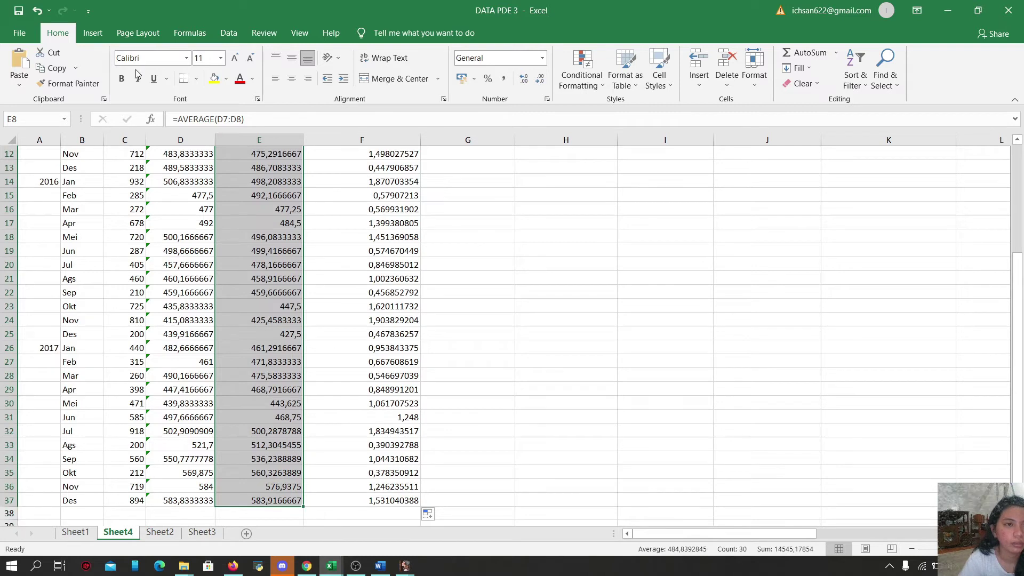
pyautogui.click(92, 32)
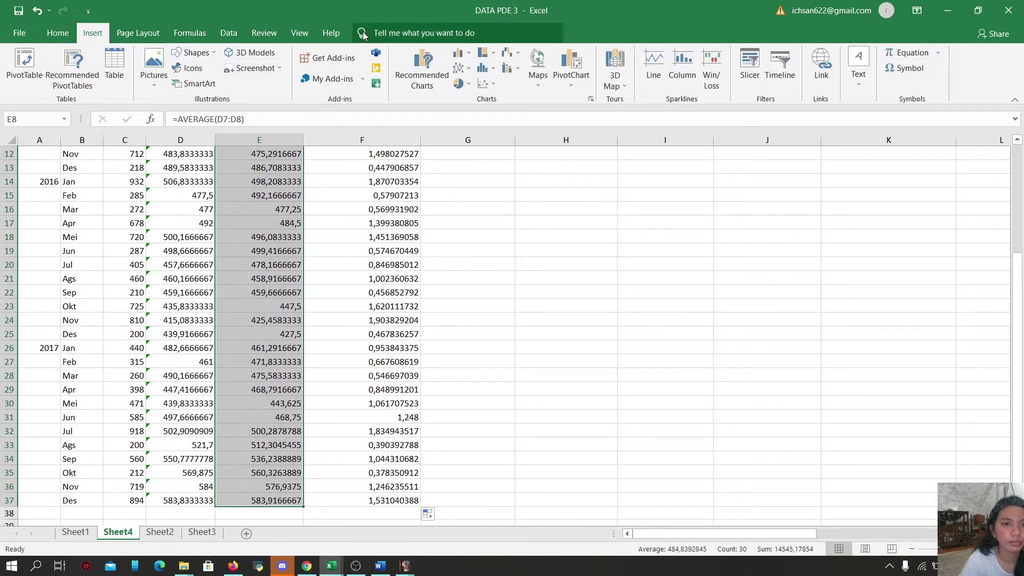
pyautogui.click(465, 71)
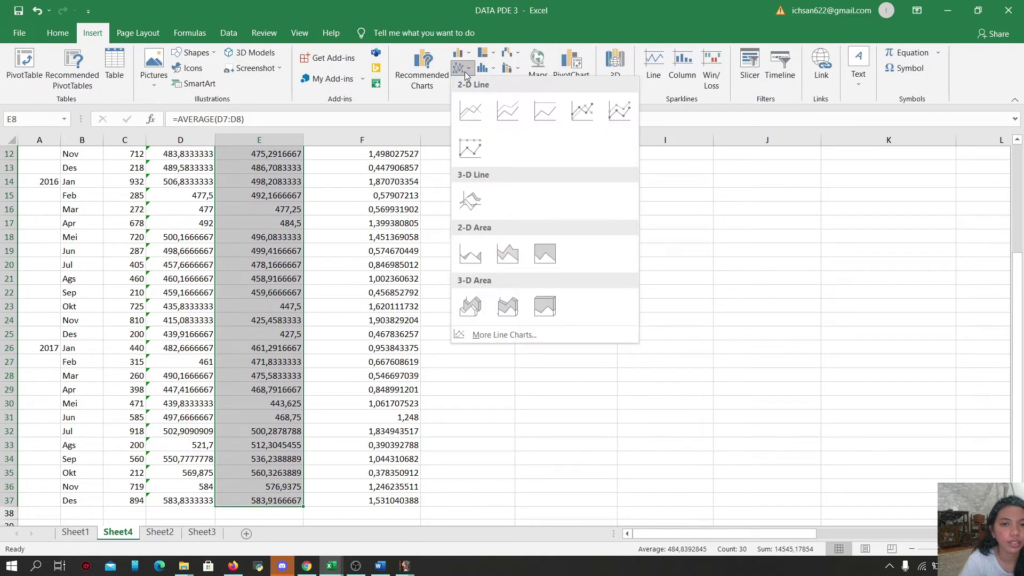
pyautogui.click(481, 105)
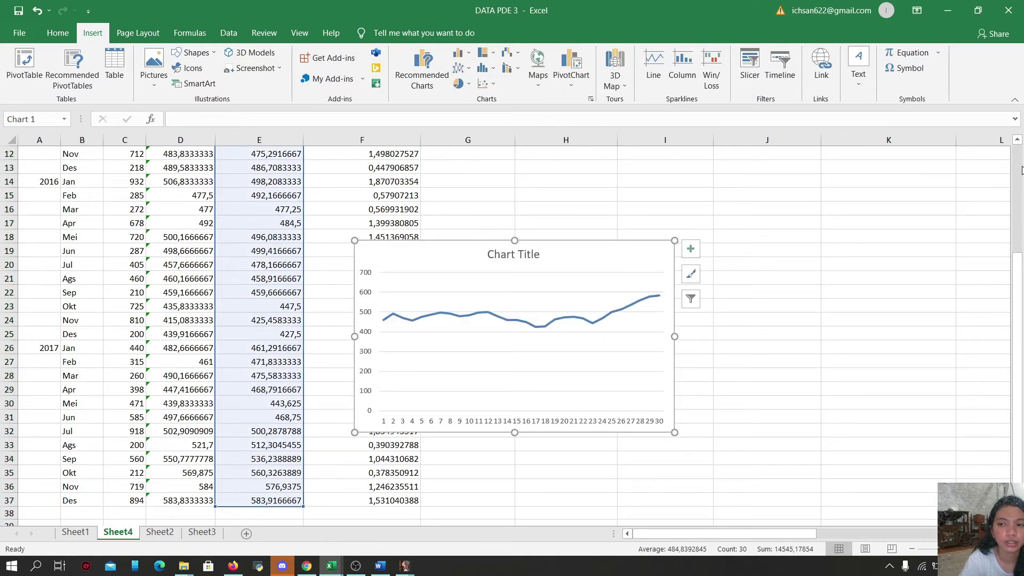
pyautogui.scroll(4, 1021, 170)
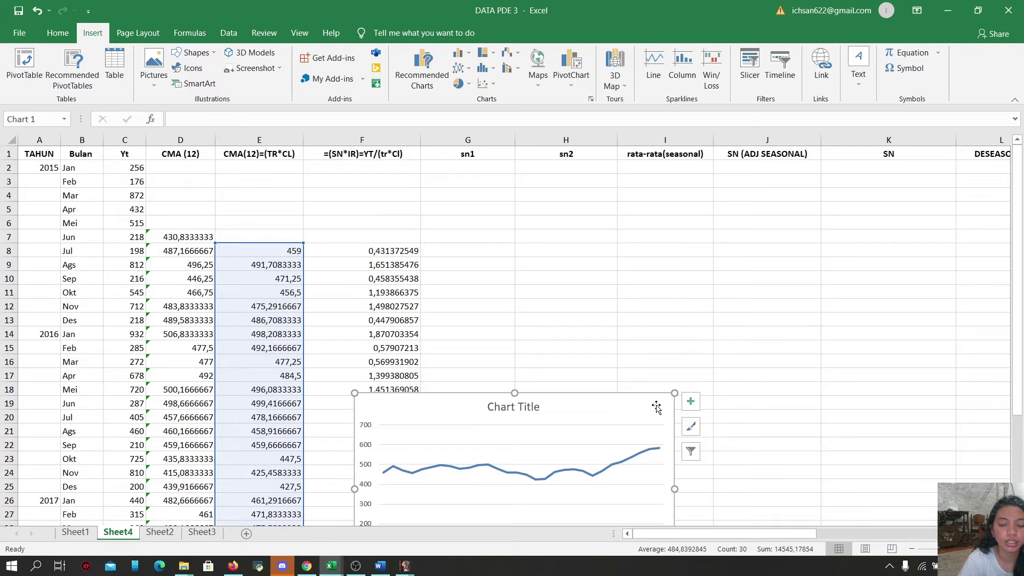
pyautogui.click(656, 407)
pyautogui.press('Delete')
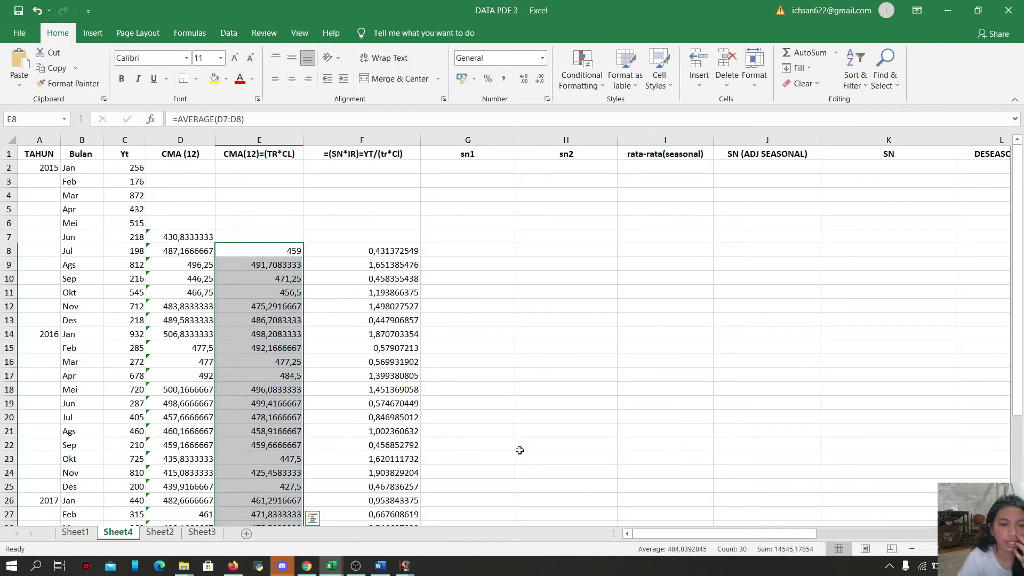
# Step: Switch to the main gretl window and delete the variables v1, ema_v1 and emc_v1 from the data set
pyautogui.moveTo(406, 566)
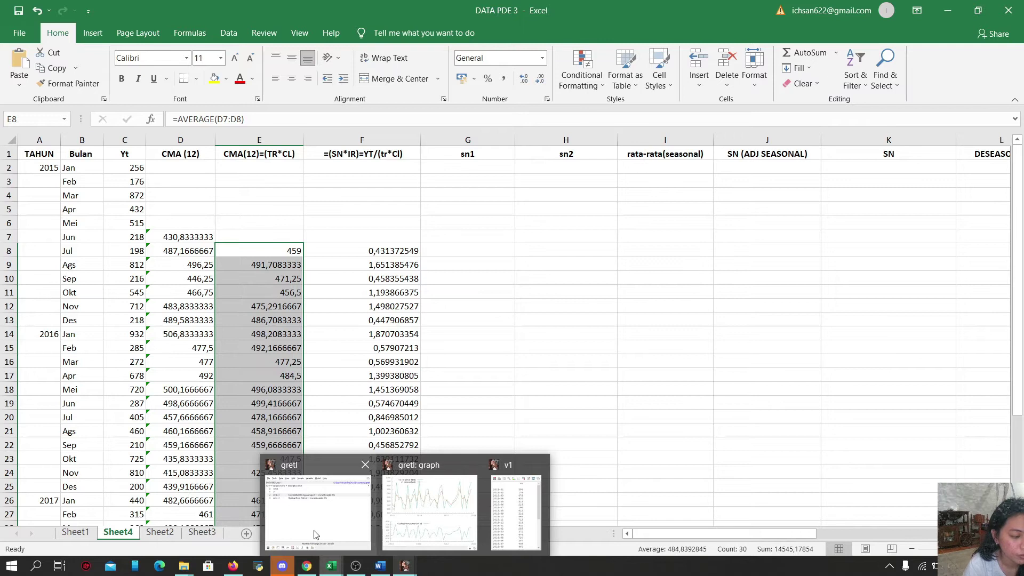
pyautogui.click(341, 516)
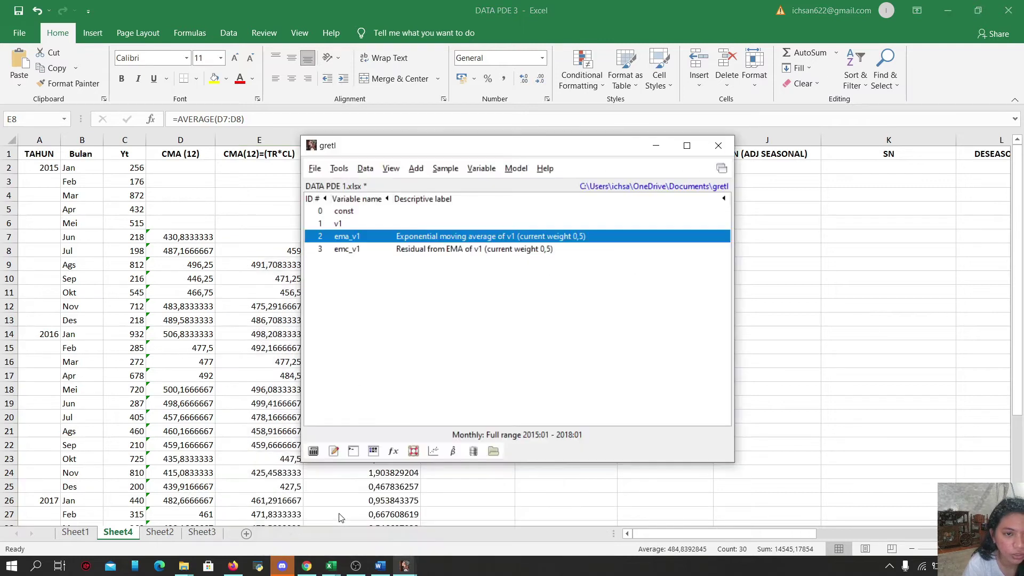
pyautogui.click(387, 248)
pyautogui.click(382, 227)
pyautogui.moveTo(387, 243)
pyautogui.mouseDown()
pyautogui.moveTo(382, 225)
pyautogui.moveTo(381, 256)
pyautogui.mouseUp()
pyautogui.click(382, 236)
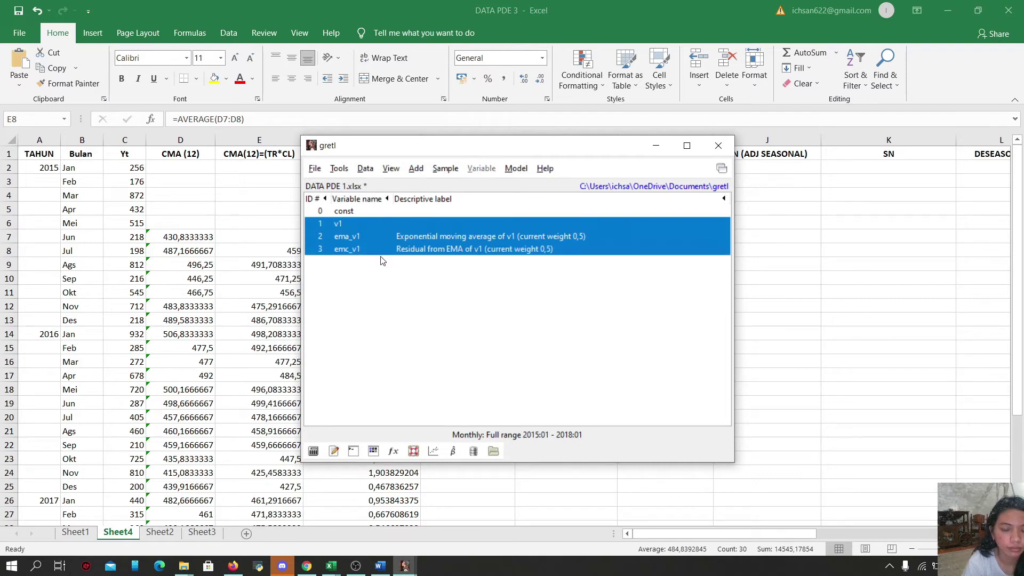
pyautogui.rightClick(373, 224)
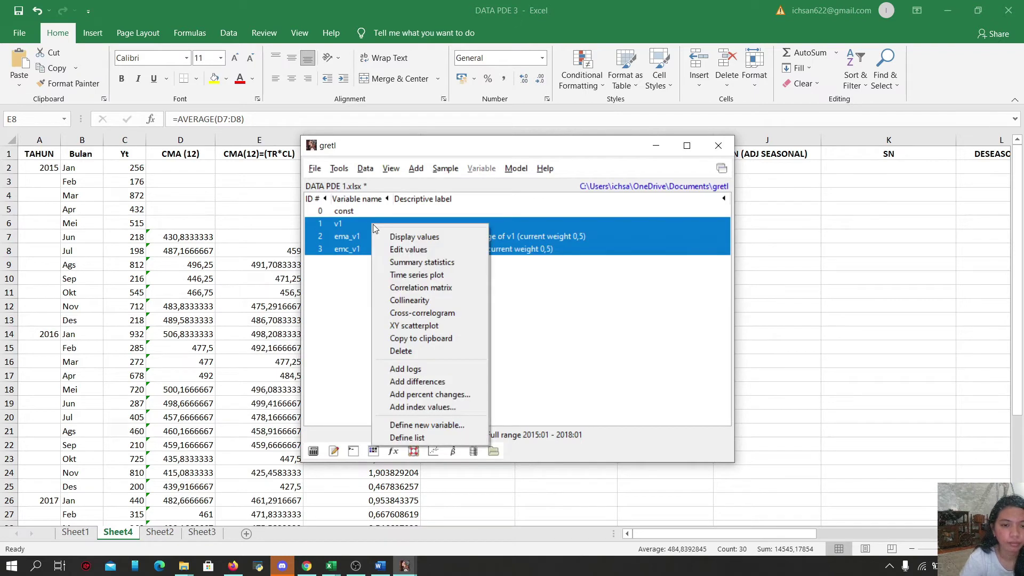
pyautogui.click(424, 351)
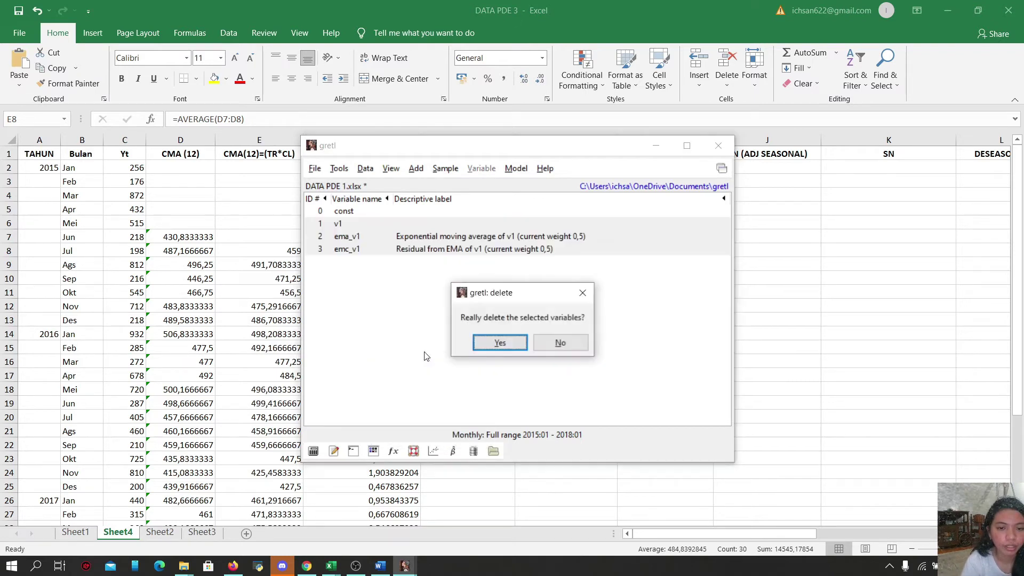
pyautogui.click(499, 342)
# Step: Start opening a user data file in gretl and search for "data pde 3"
pyautogui.click(316, 169)
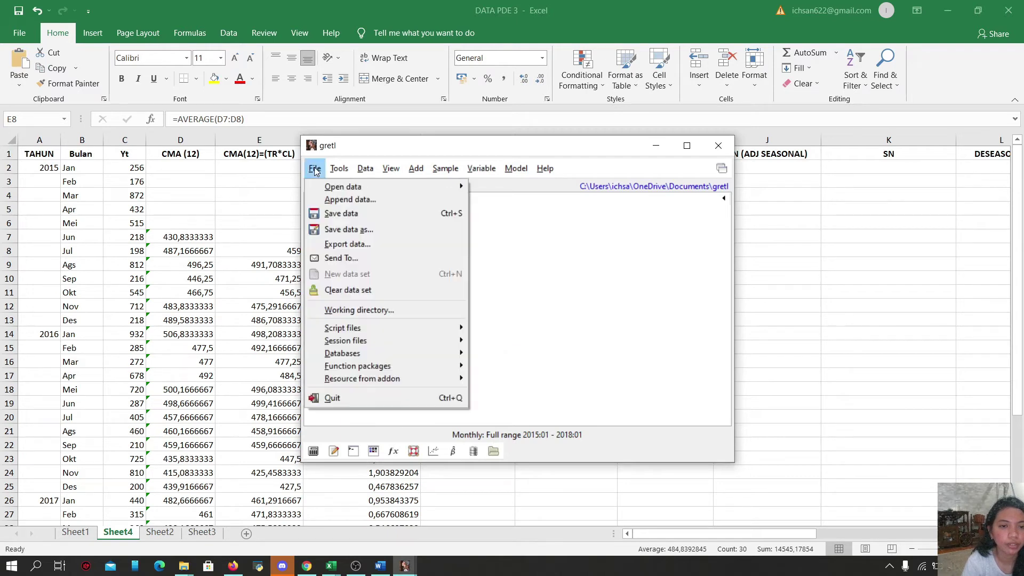
pyautogui.moveTo(341, 191)
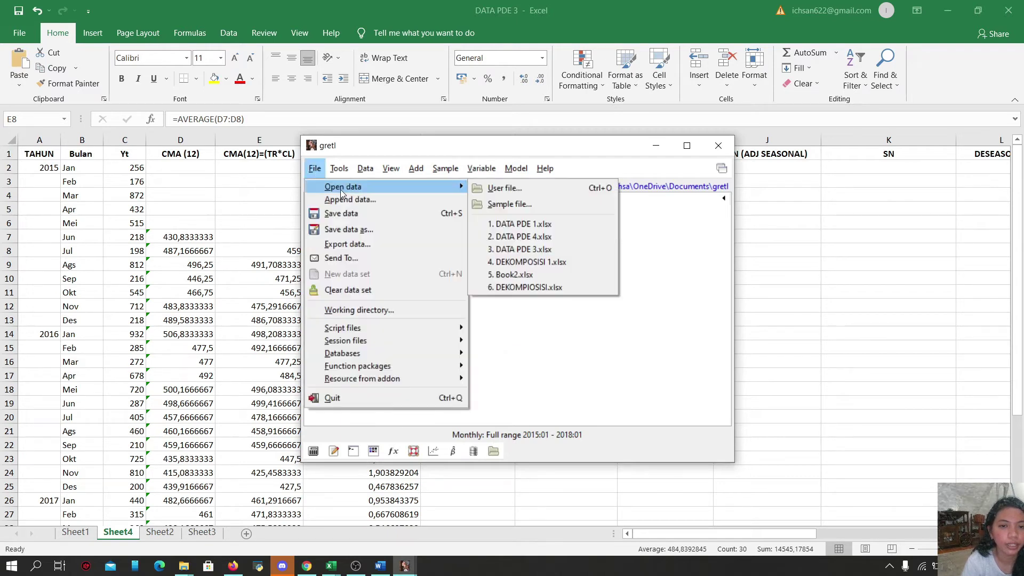
pyautogui.click(504, 187)
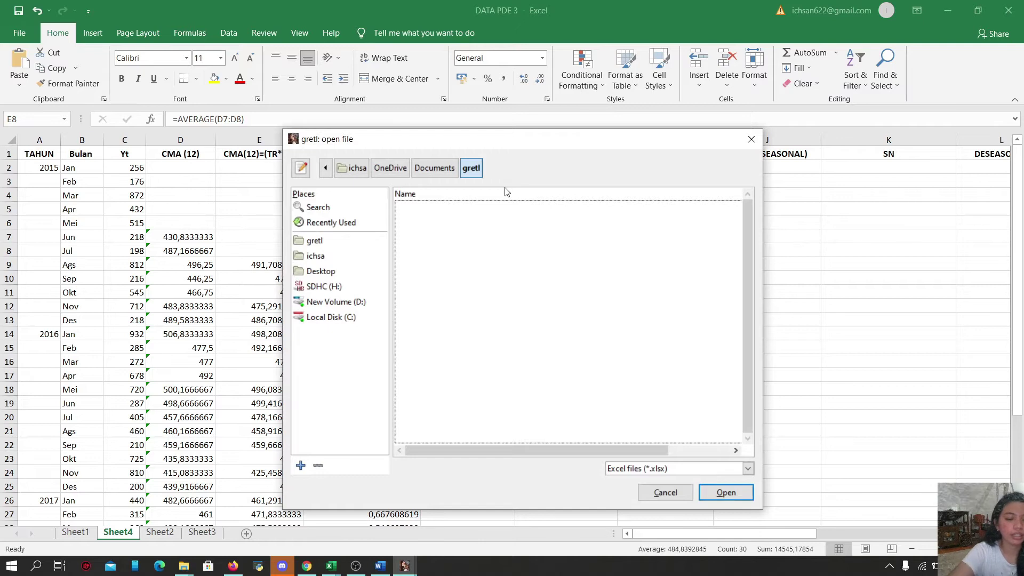
pyautogui.write('data')
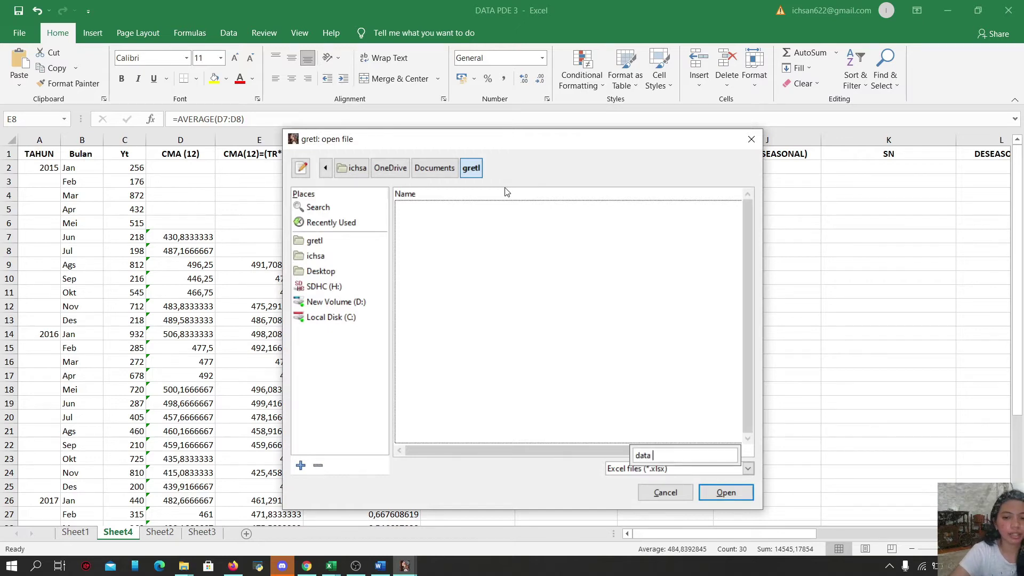
pyautogui.press('BackSpace')
pyautogui.press('BackSpace')
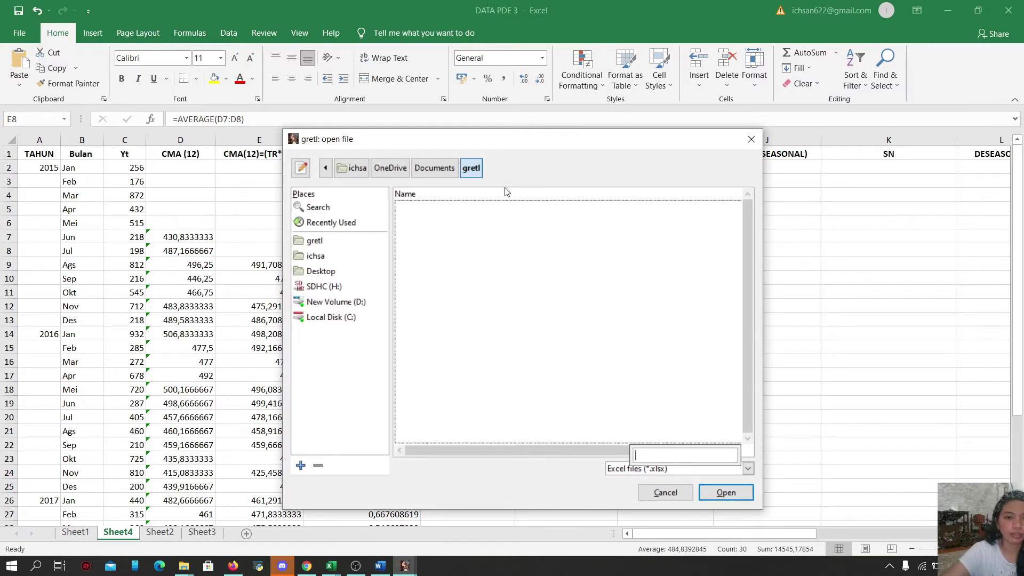
pyautogui.click(372, 208)
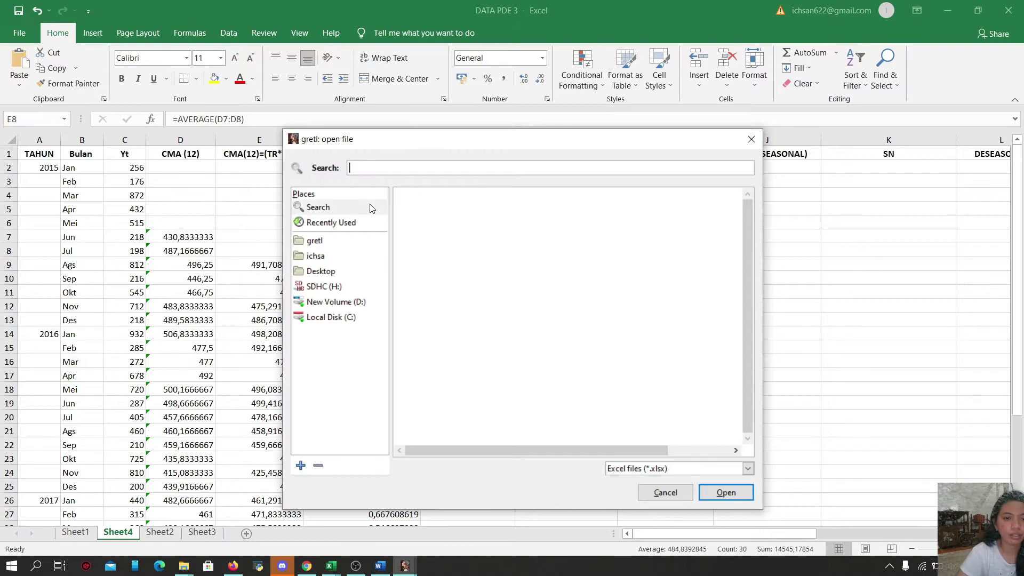
pyautogui.write('data pde 3')
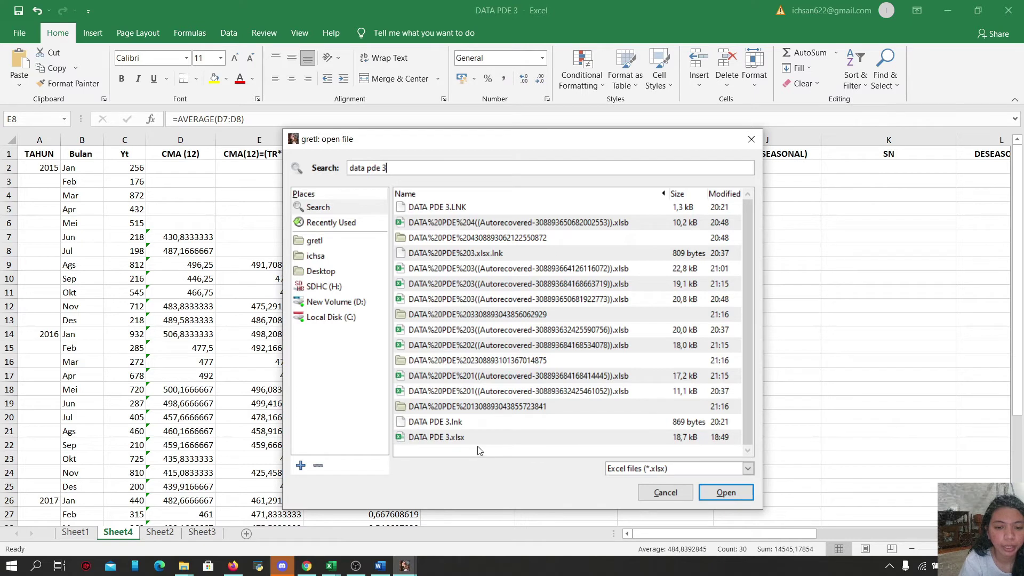
# Step: Open DATA PDE 3.xlsx in place of the current data set and import it starting at column 3
pyautogui.click(475, 436)
pyautogui.click(727, 492)
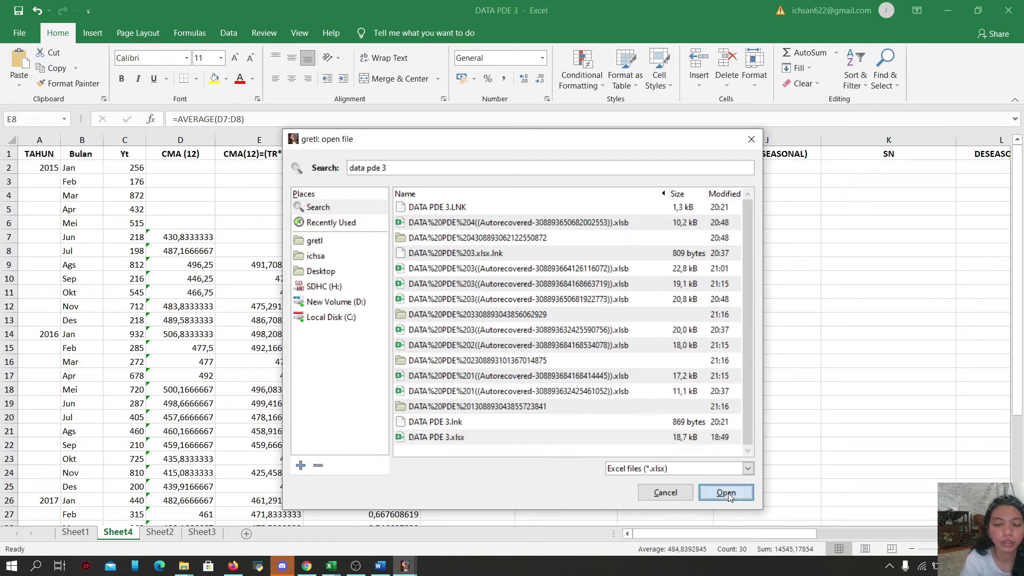
pyautogui.click(531, 354)
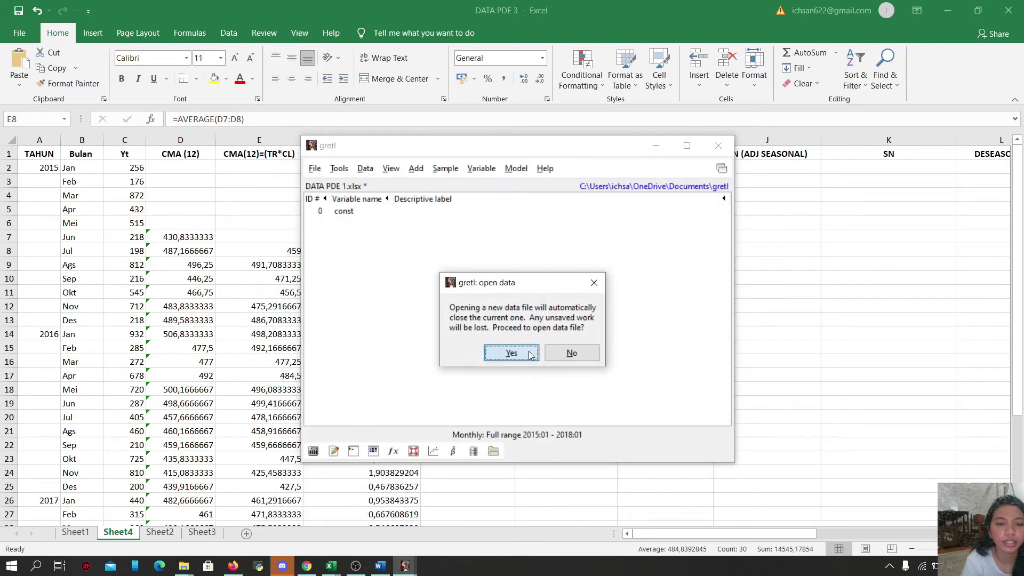
pyautogui.write('3')
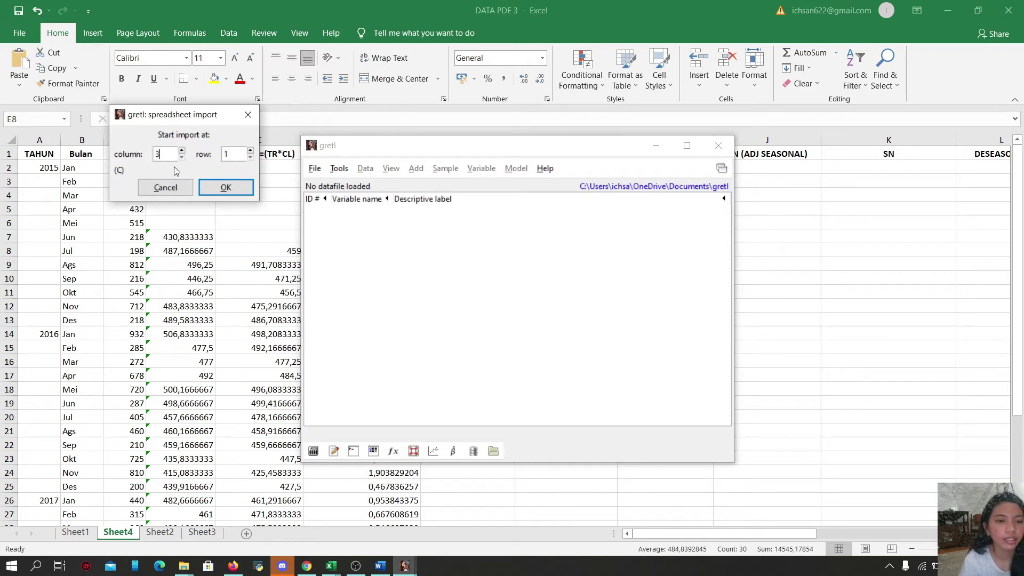
pyautogui.click(223, 188)
# Step: Give the imported data a time-series interpretation with monthly frequency
pyautogui.click(522, 351)
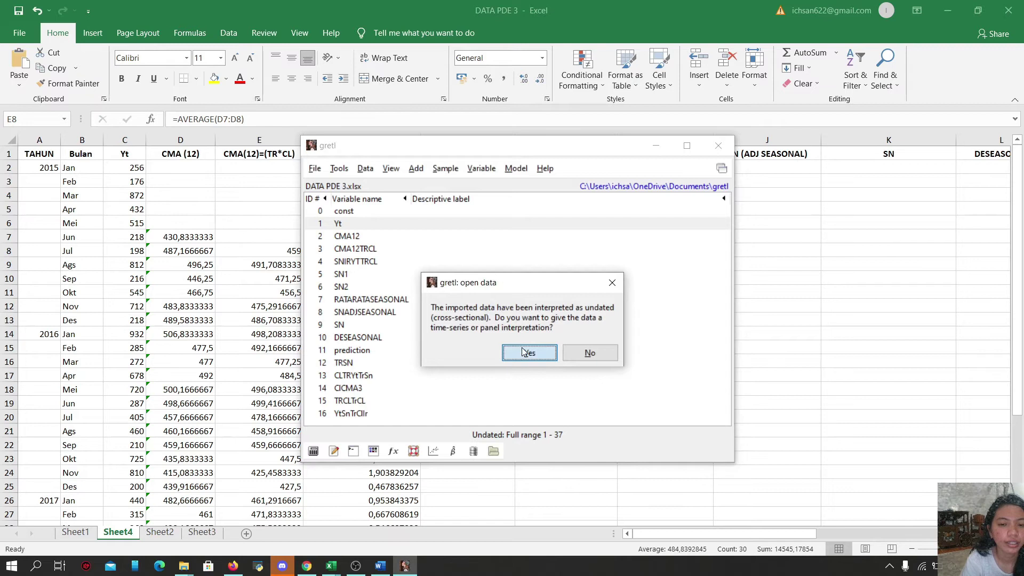
pyautogui.click(454, 363)
pyautogui.click(556, 409)
pyautogui.click(493, 381)
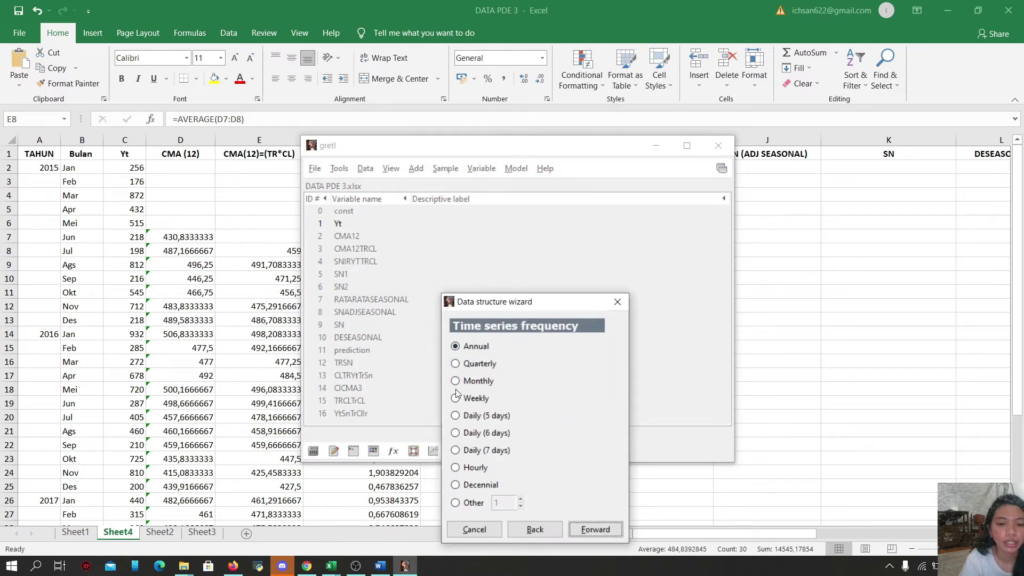
pyautogui.click(597, 530)
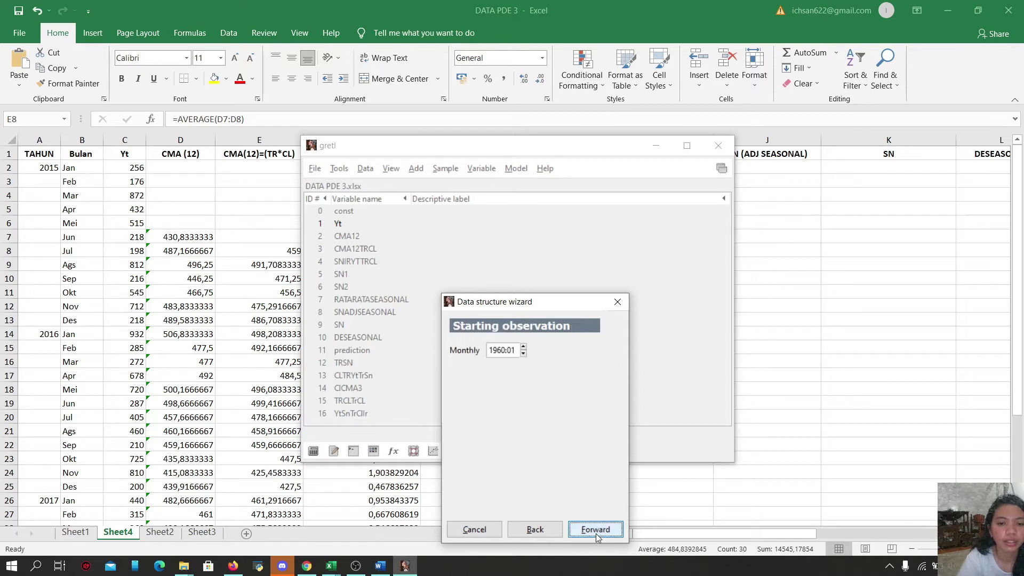
# Step: Set the starting observation to 2015:01 and apply the data set structure
pyautogui.click(506, 351)
pyautogui.press('BackSpace')
pyautogui.write('20')
pyautogui.press('BackSpace')
pyautogui.press('BackSpace')
pyautogui.press('BackSpace')
pyautogui.write('2015')
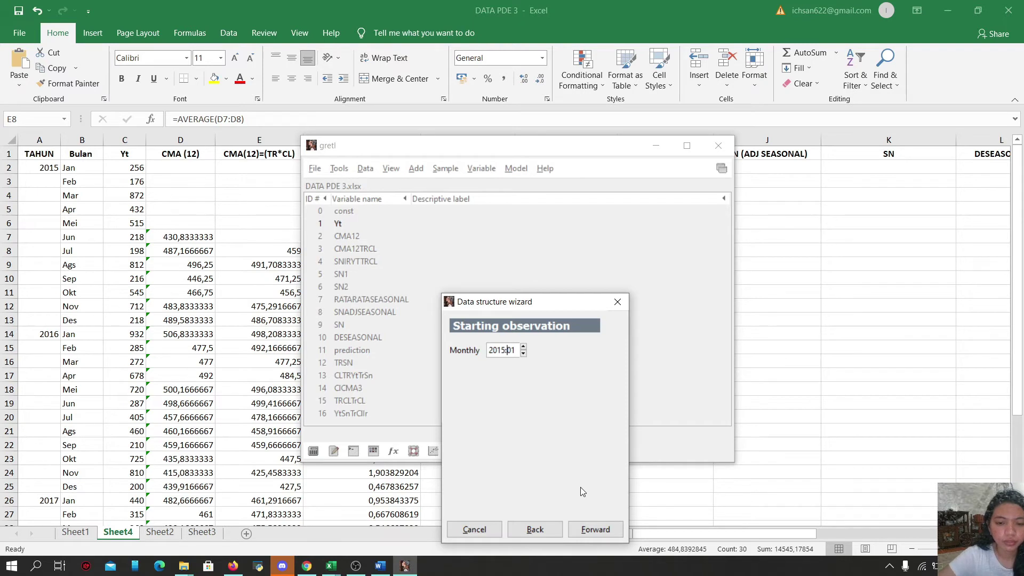
pyautogui.click(592, 529)
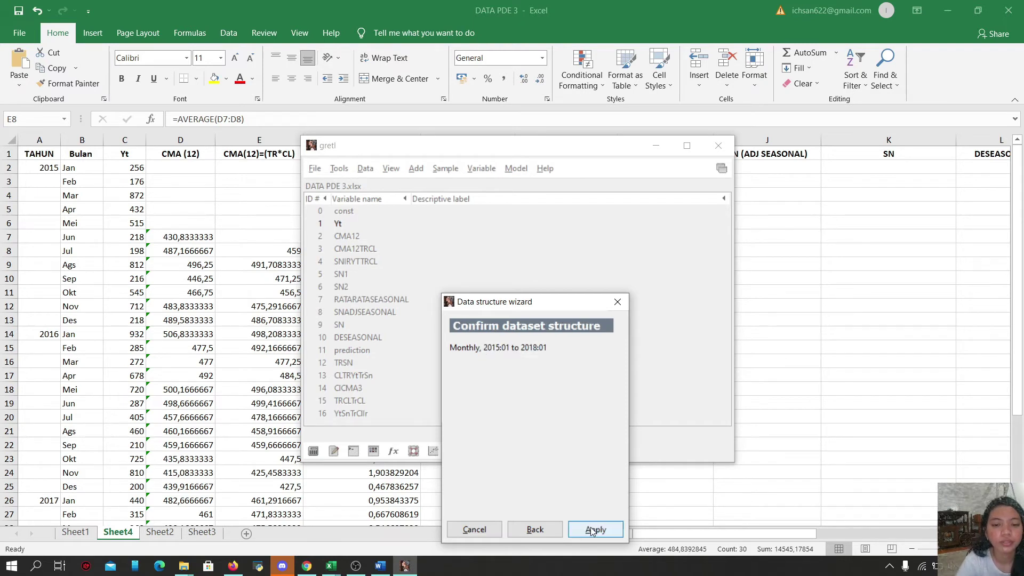
pyautogui.click(593, 529)
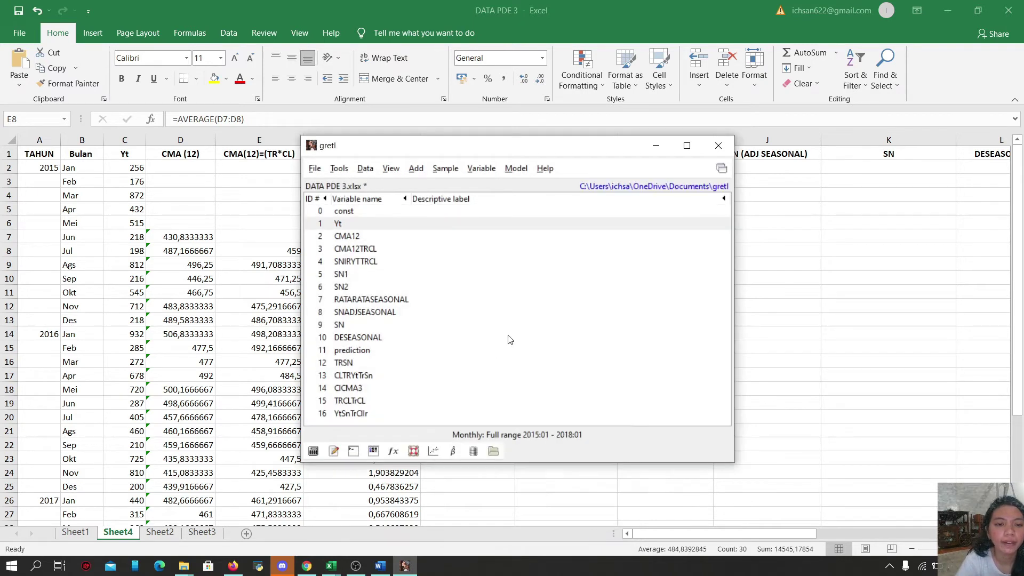
# Step: Delete variables 2 to 16, from CMA12 to YtSnTrClIr, from the data set
pyautogui.moveTo(330, 237); pyautogui.dragTo(376, 413)
pyautogui.rightClick(434, 322)
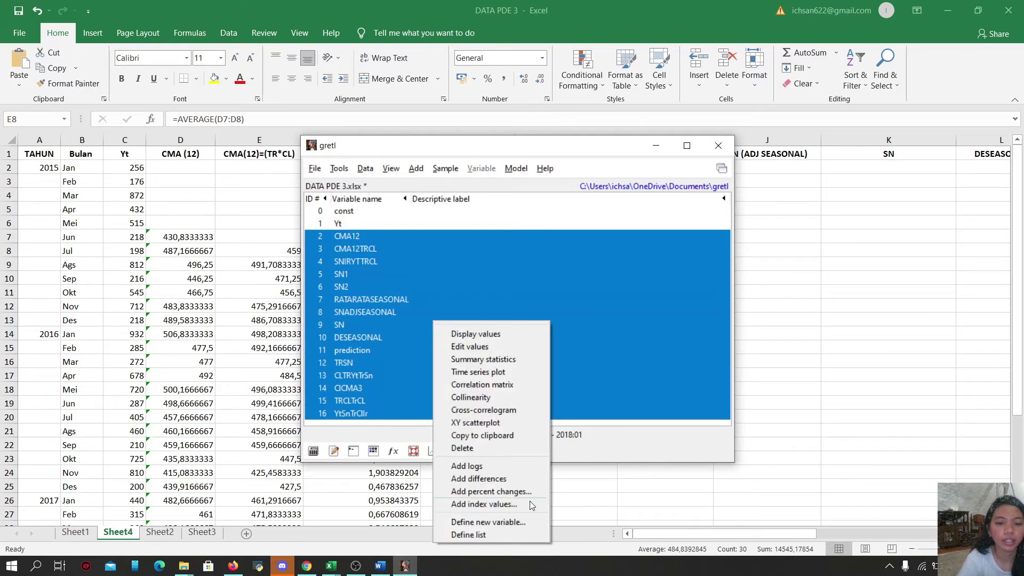
pyautogui.click(461, 448)
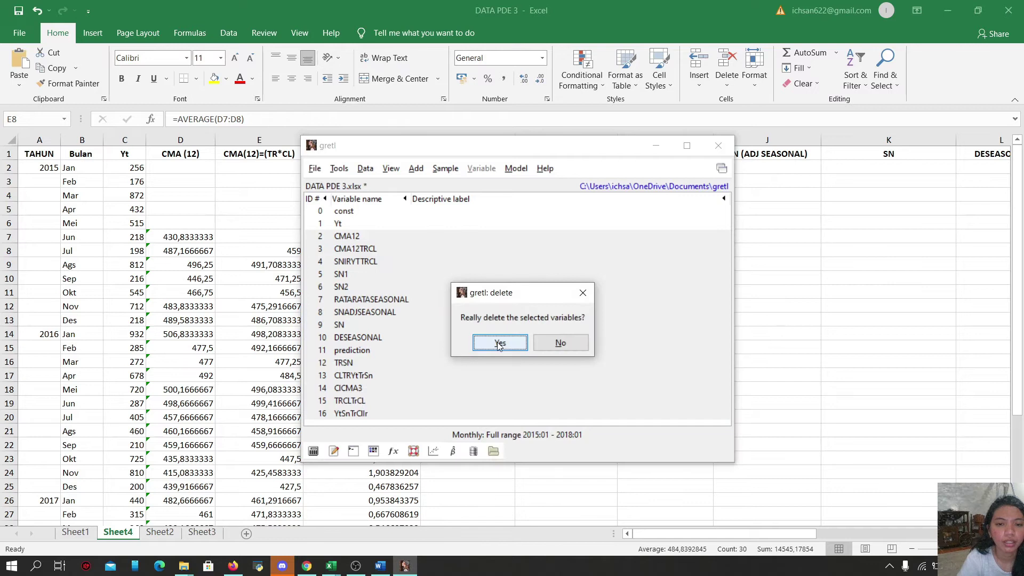
pyautogui.click(499, 345)
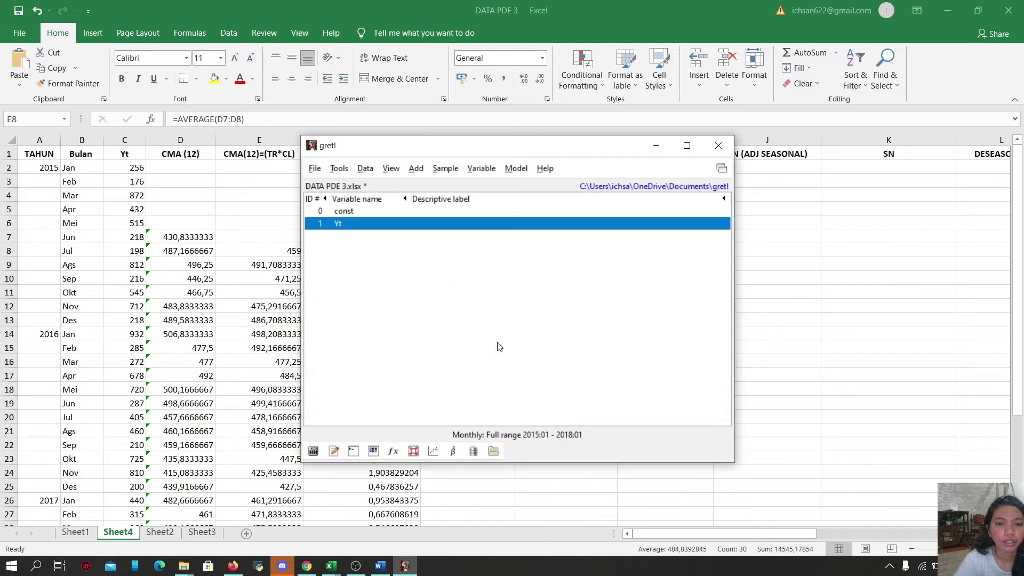
# Step: Apply a centered 12-observation simple moving average filter to Yt, graphing the smoothed and residual series and saving them as ma_Yt and mc_Yt
pyautogui.click(485, 170)
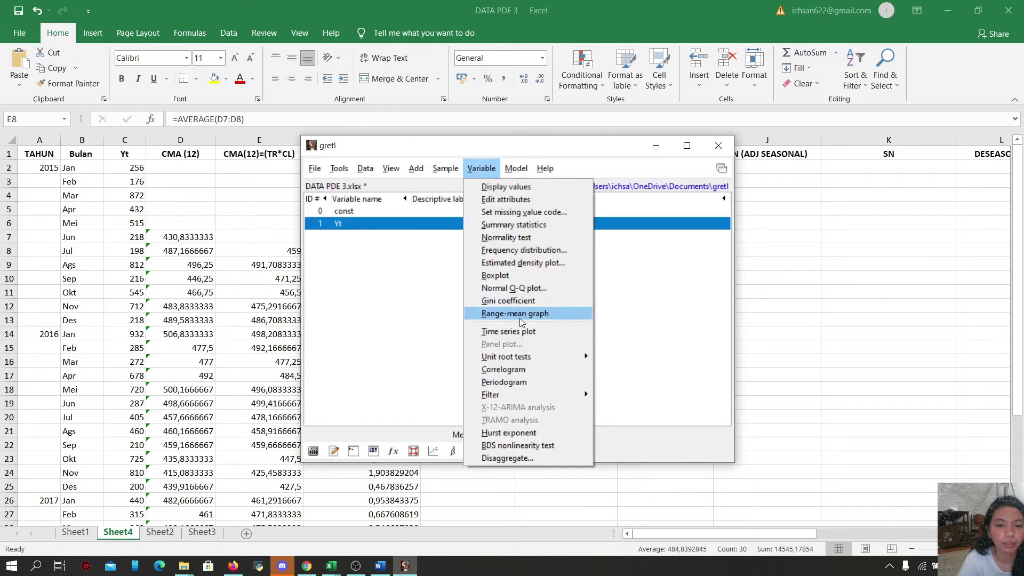
pyautogui.moveTo(545, 399)
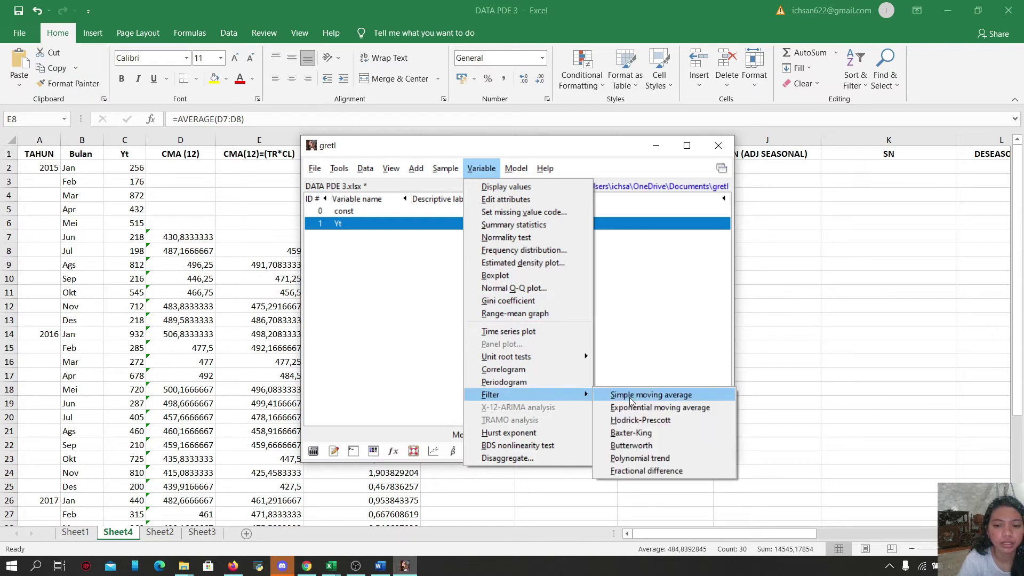
pyautogui.click(630, 398)
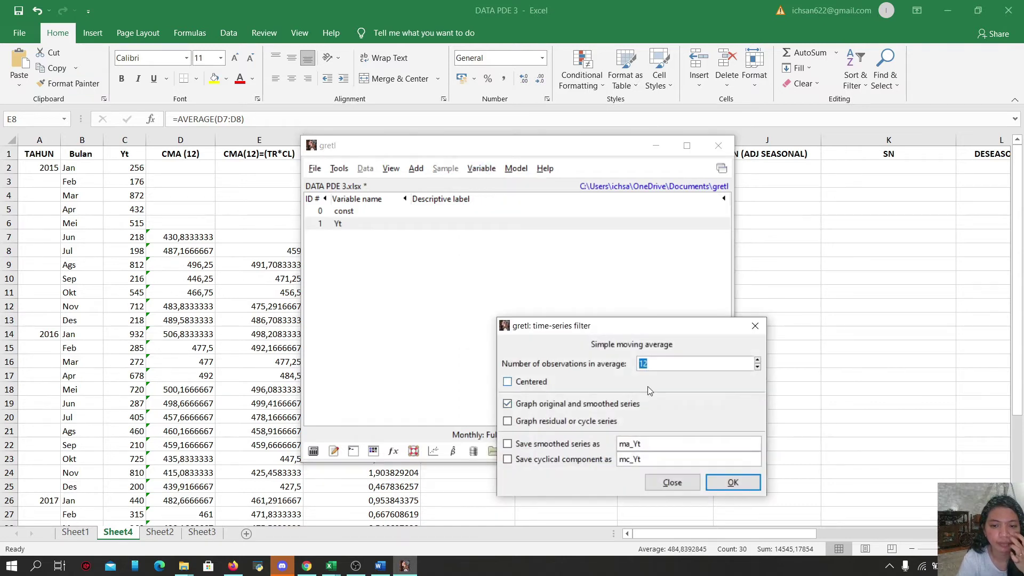
pyautogui.click(507, 382)
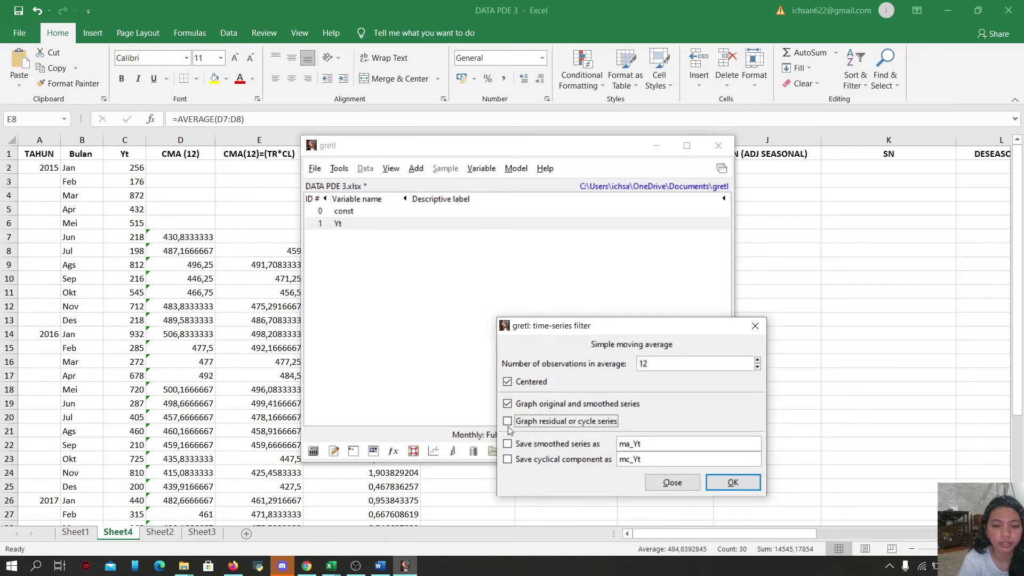
pyautogui.click(507, 422)
pyautogui.click(507, 447)
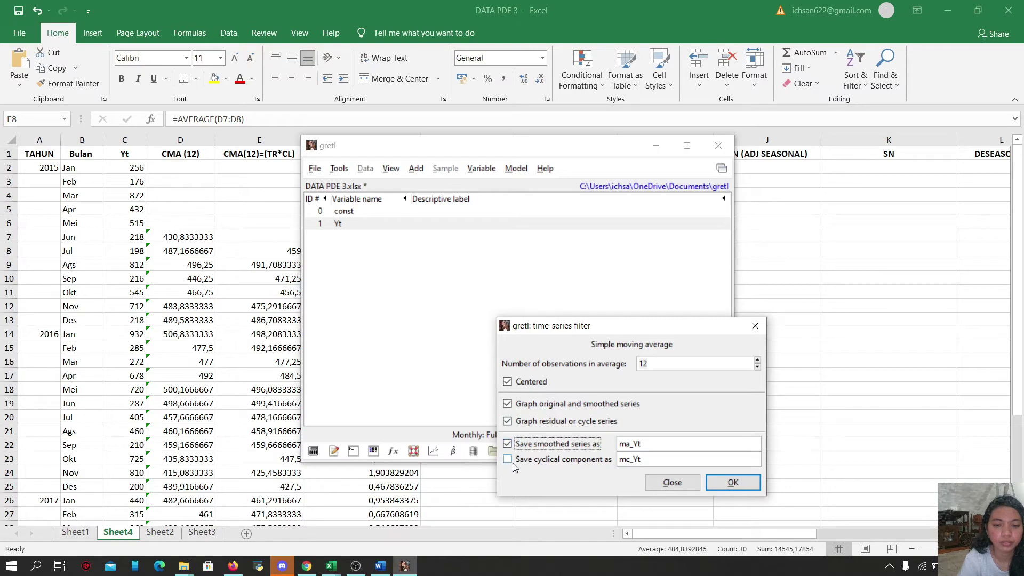
pyautogui.click(510, 465)
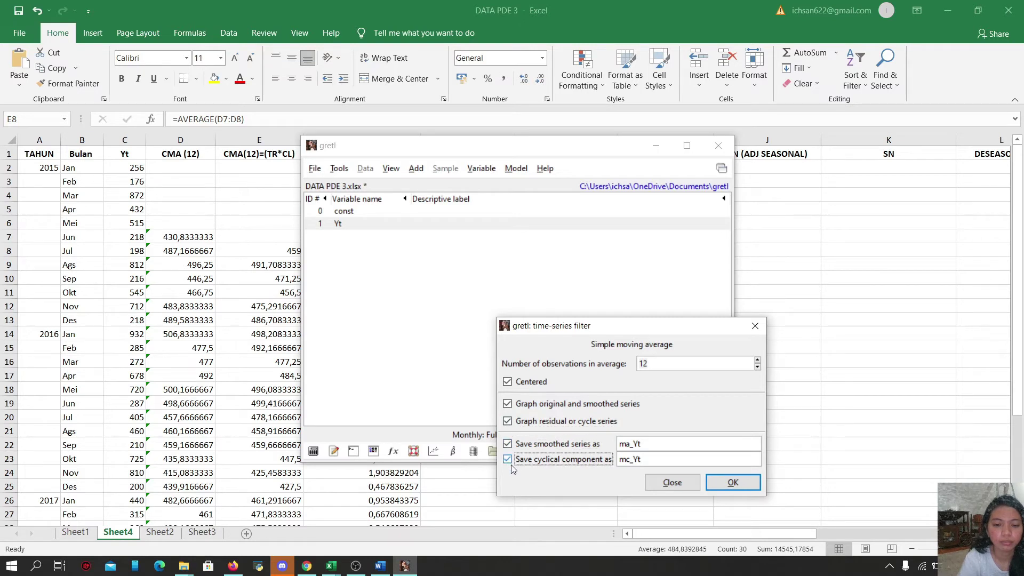
pyautogui.click(718, 484)
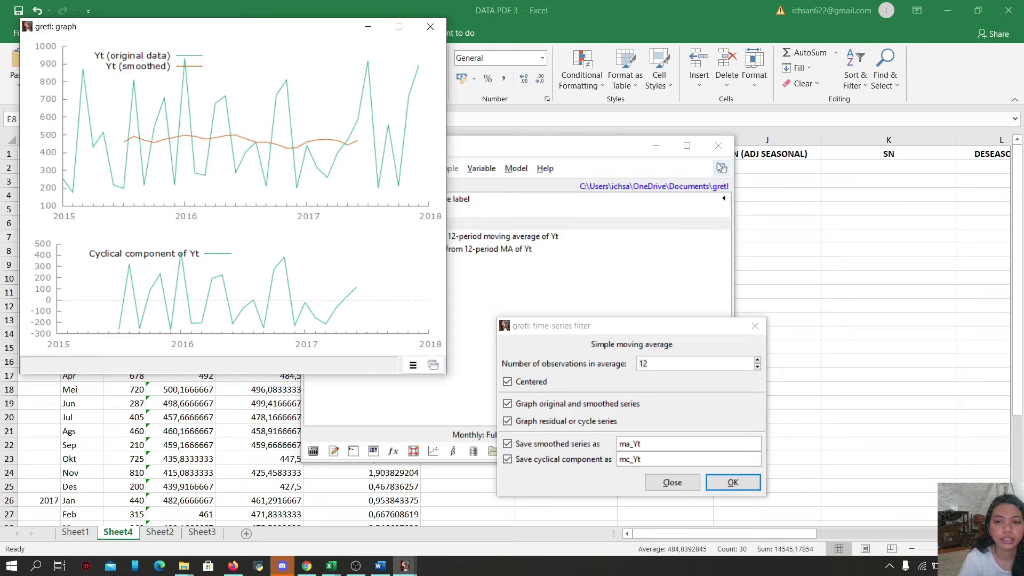
# Step: Close the filter dialog and the graph, minimize gretl, and select cell G2 under sn1 in the Excel sheet
pyautogui.click(716, 145)
pyautogui.click(755, 326)
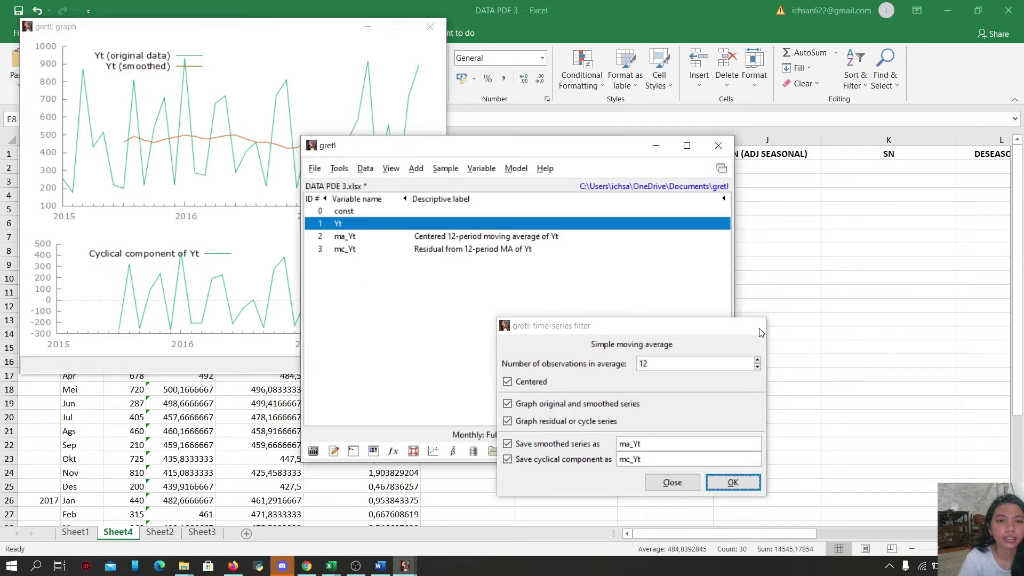
pyautogui.click(429, 28)
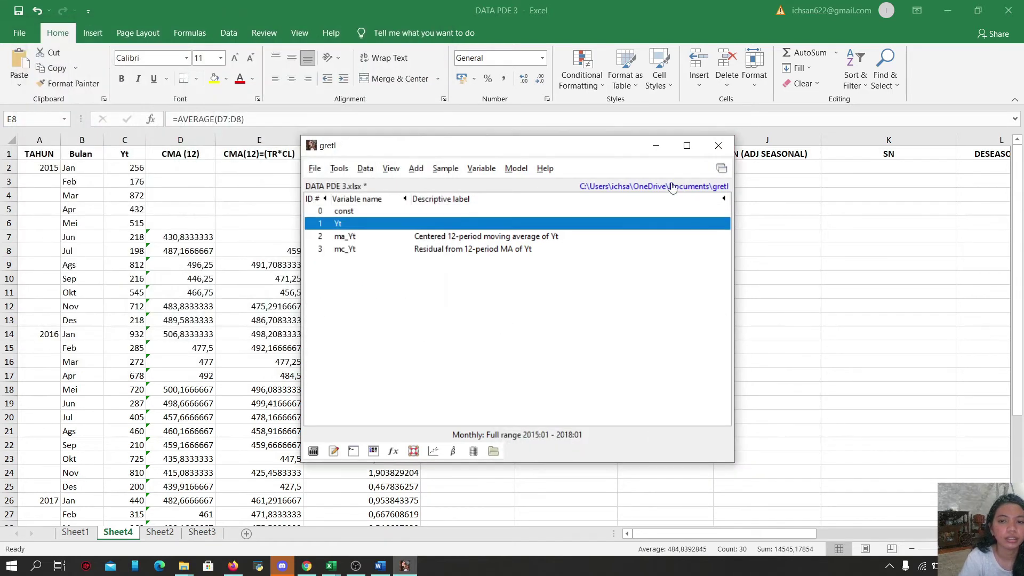
pyautogui.click(655, 151)
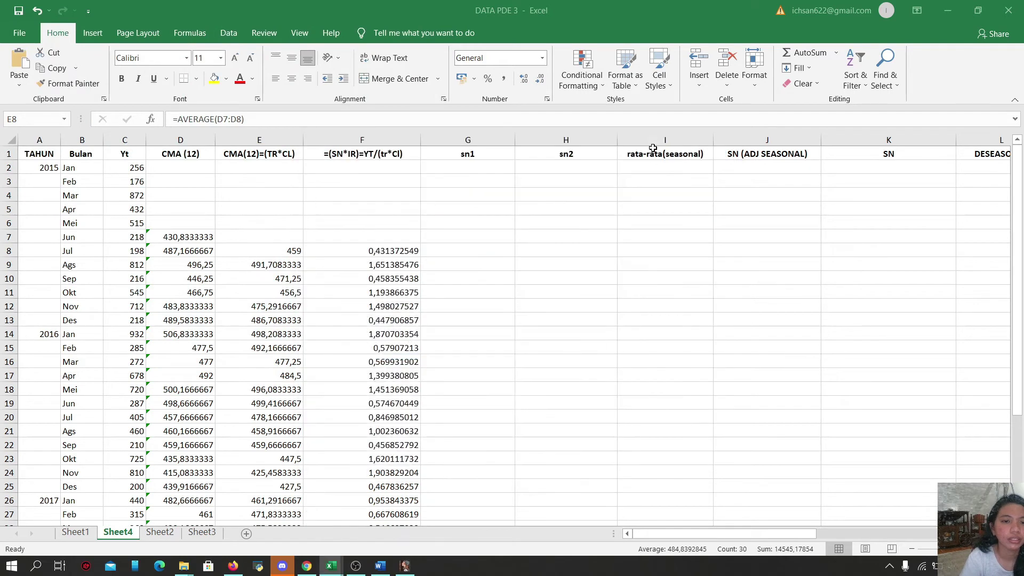
pyautogui.click(490, 165)
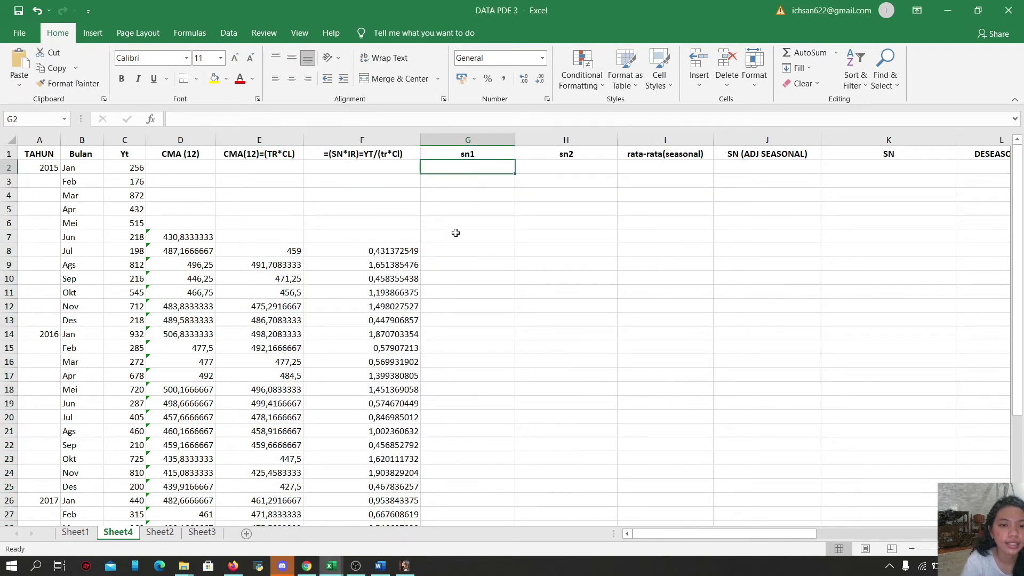
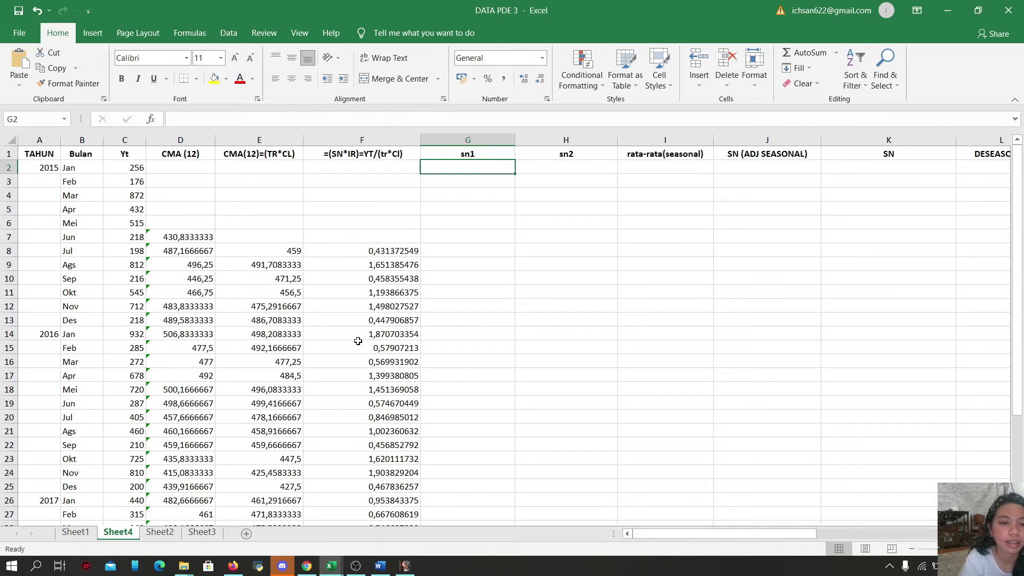
# Step: Copy the 2016 ratios in F14:F25 and paste them as values into the sn1 column starting at G2
pyautogui.moveTo(351, 334); pyautogui.dragTo(367, 489)
pyautogui.hotkey('ctrl', 'c')
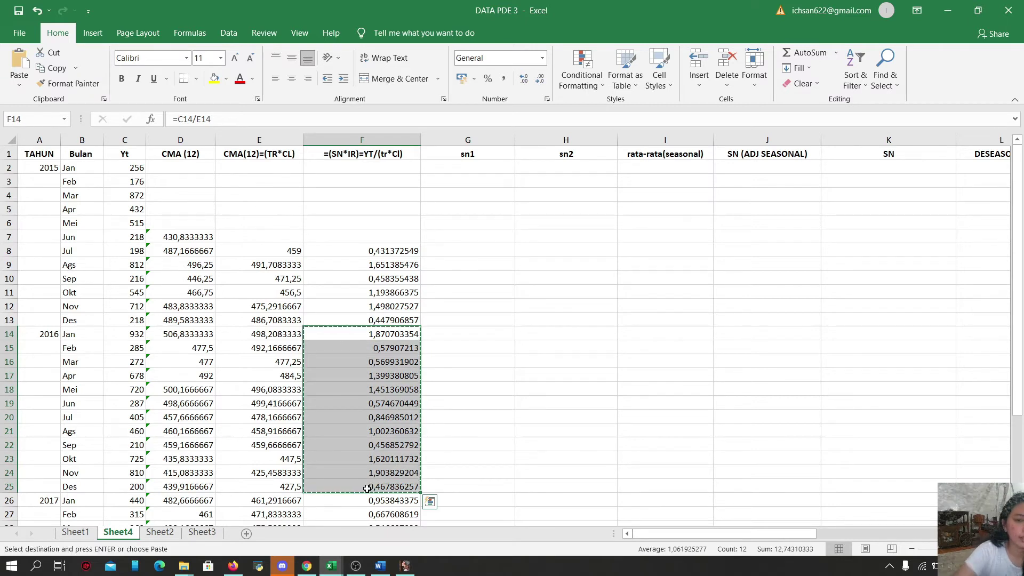
pyautogui.click(461, 170)
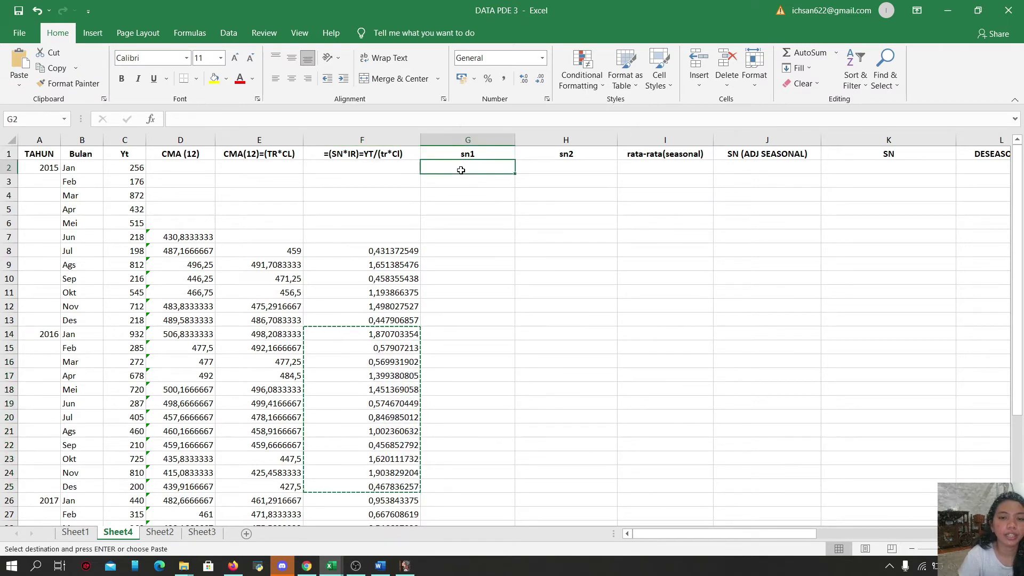
pyautogui.rightClick(462, 173)
pyautogui.click(508, 230)
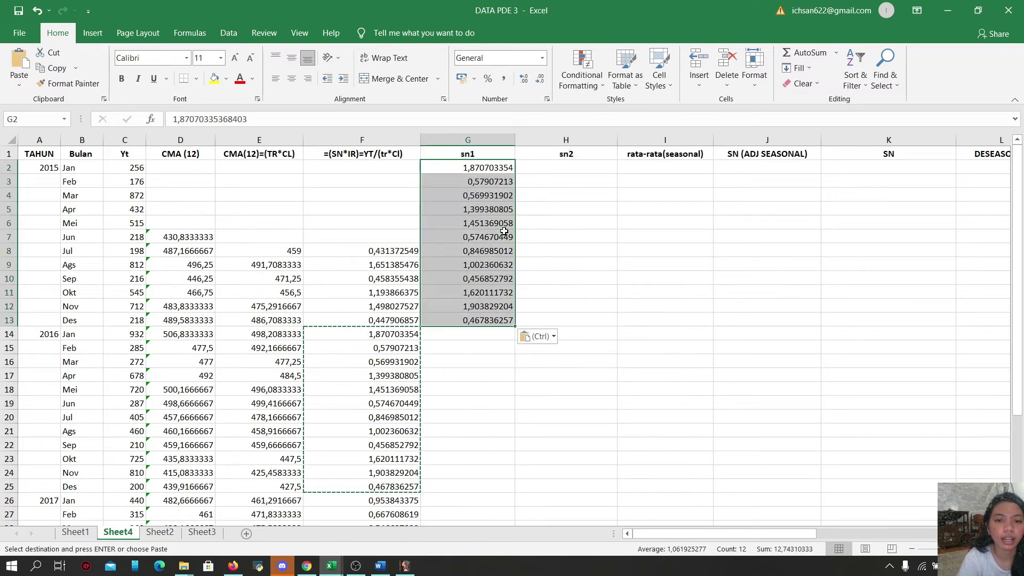
pyautogui.moveTo(570, 169); pyautogui.dragTo(570, 181)
pyautogui.click(570, 169)
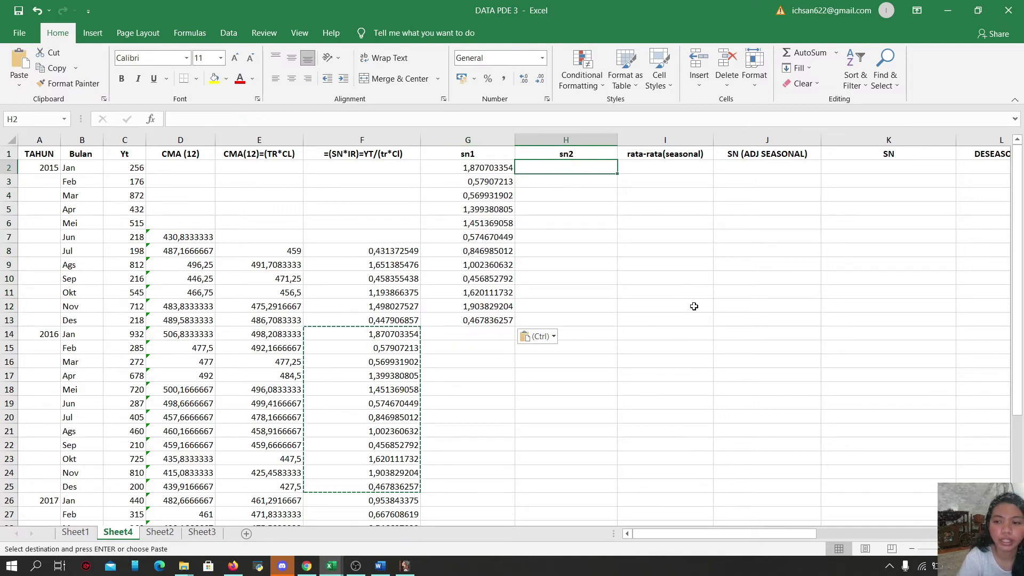
pyautogui.moveTo(1018, 218); pyautogui.dragTo(1017, 324)
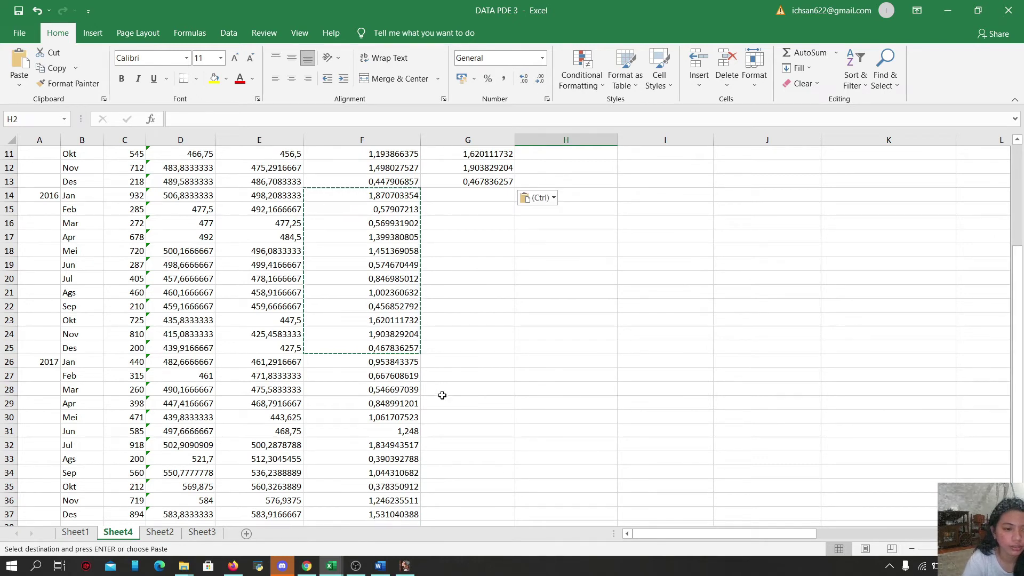
pyautogui.moveTo(399, 362); pyautogui.dragTo(396, 437)
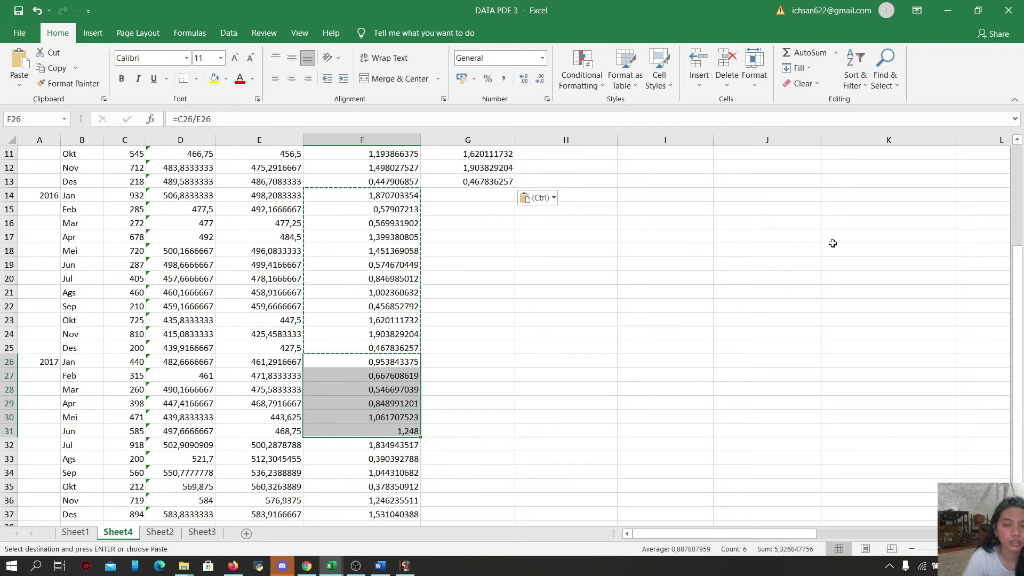
# Step: Clear all calculated data below the headers in columns D through G, from CMA (12) to sn1
pyautogui.moveTo(1022, 288); pyautogui.dragTo(1005, 177)
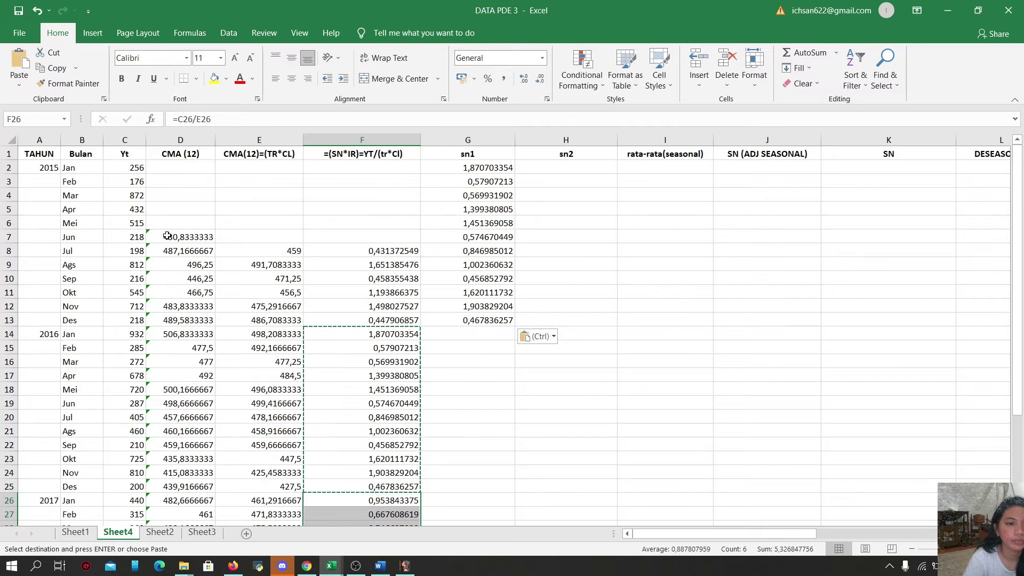
pyautogui.moveTo(180, 167); pyautogui.dragTo(470, 444)
pyautogui.press('Delete')
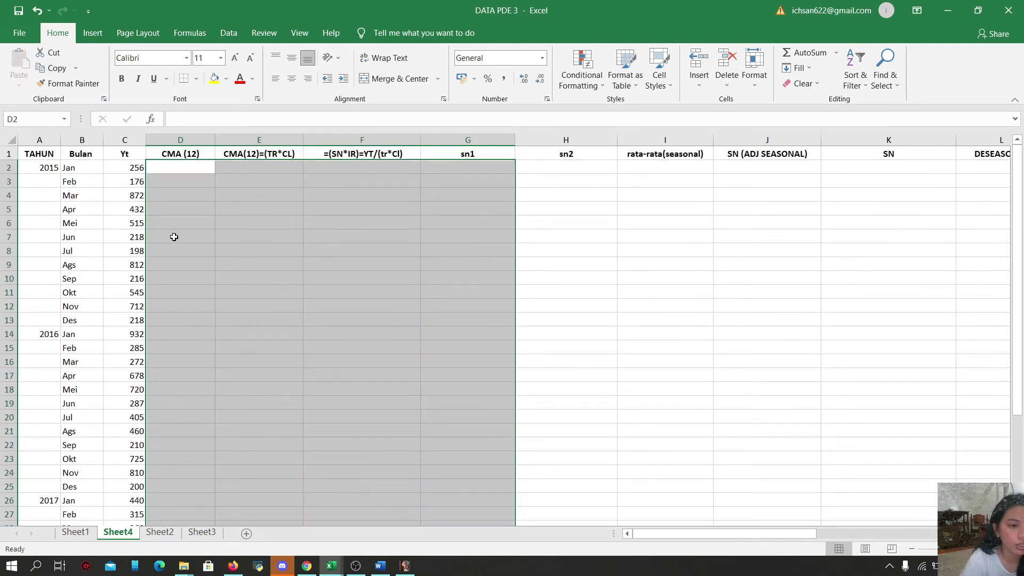
# Step: Enter =AVERAGE(C2:C13) in D7 of the CMA (12) column and fill the formula down to D31
pyautogui.doubleClick(173, 237)
pyautogui.write('=averag')
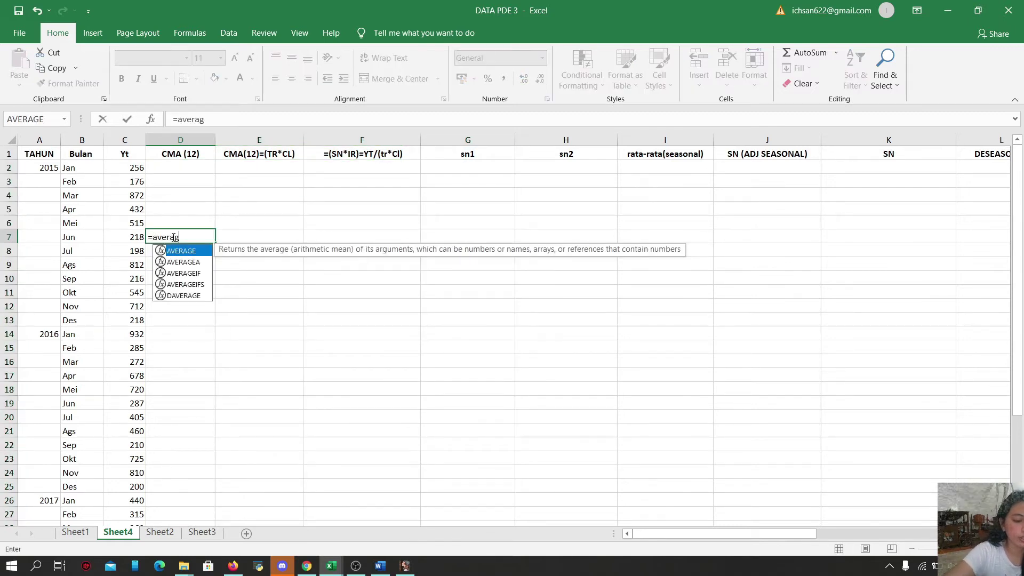
pyautogui.write('e(')
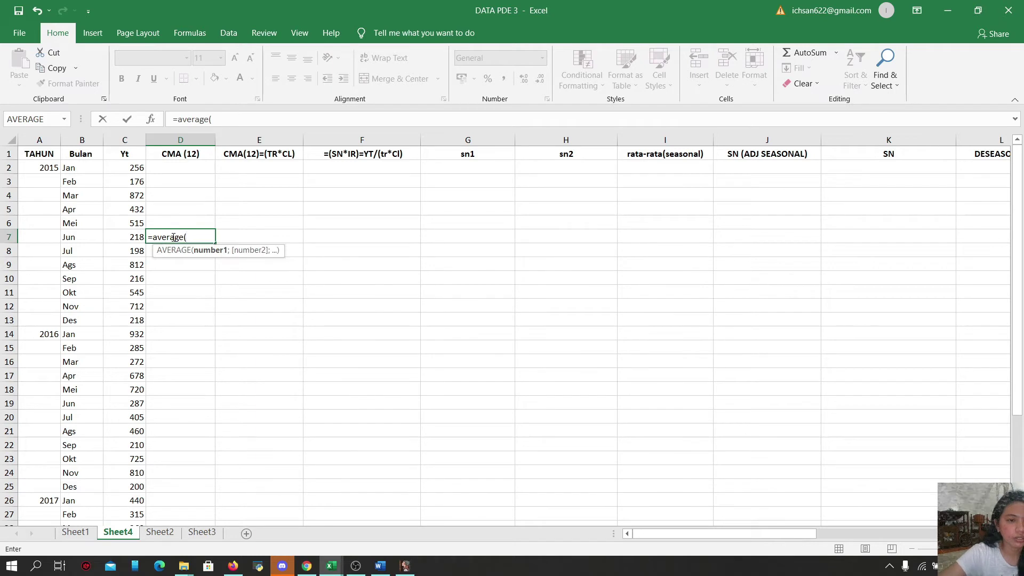
pyautogui.moveTo(134, 169); pyautogui.dragTo(137, 314)
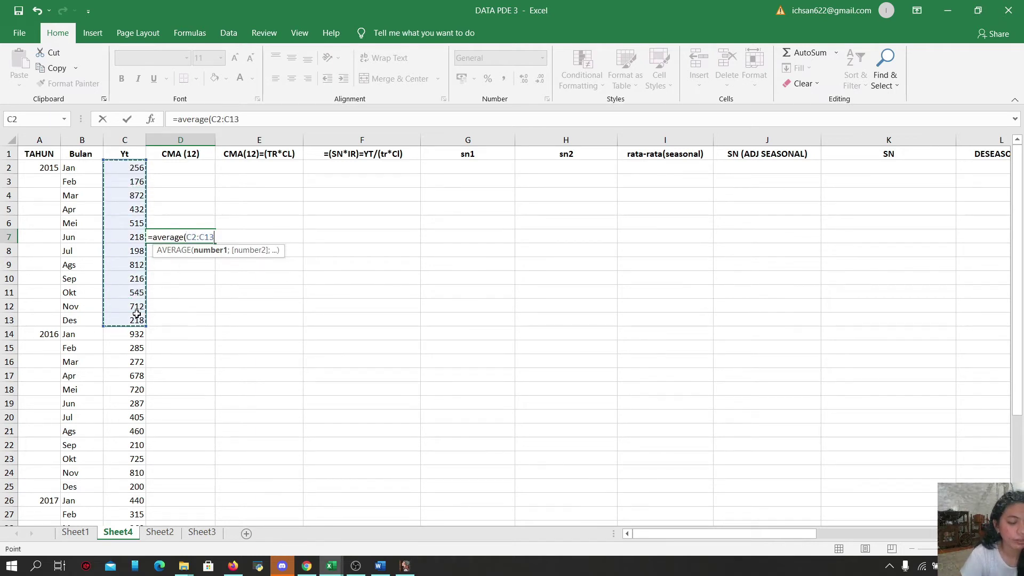
pyautogui.write(')')
pyautogui.press('Return')
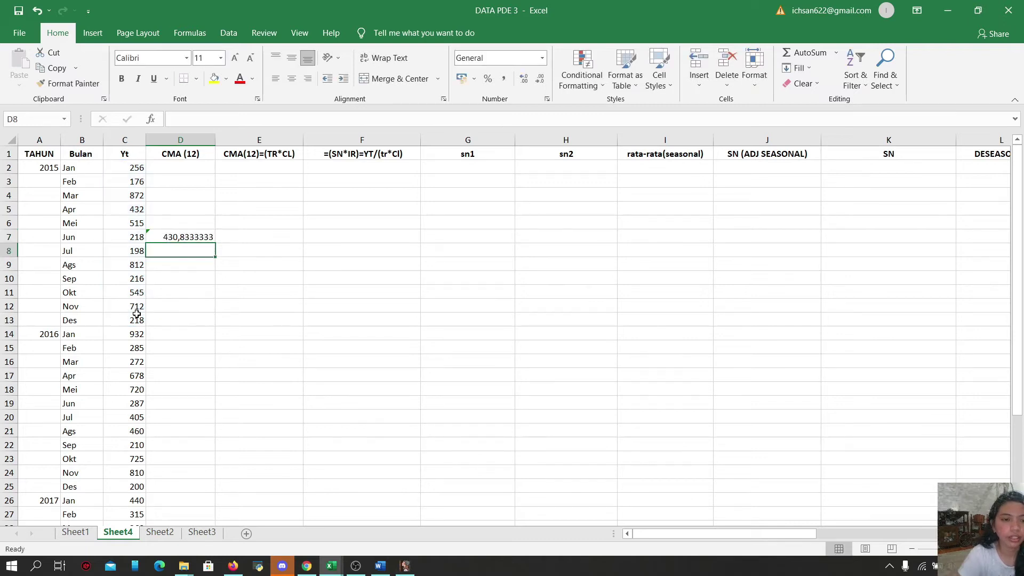
pyautogui.click(189, 236)
pyautogui.moveTo(215, 243); pyautogui.dragTo(198, 520)
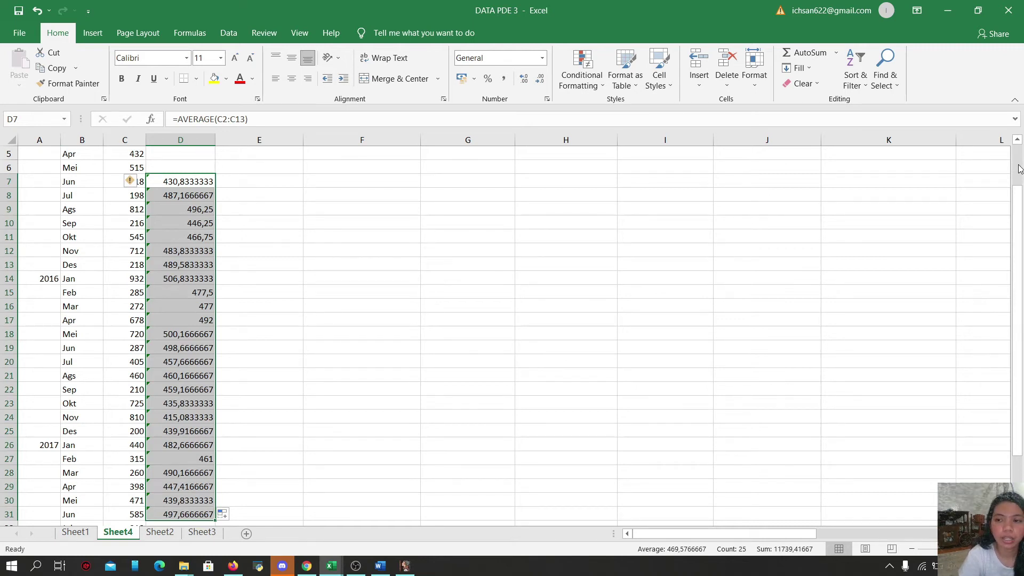
# Step: Enter =AVERAGE(D7:D8) in E8 of the CMA(12)=(TR*CL) column and fill the formula down to E31
pyautogui.scroll(2, 1019, 169)
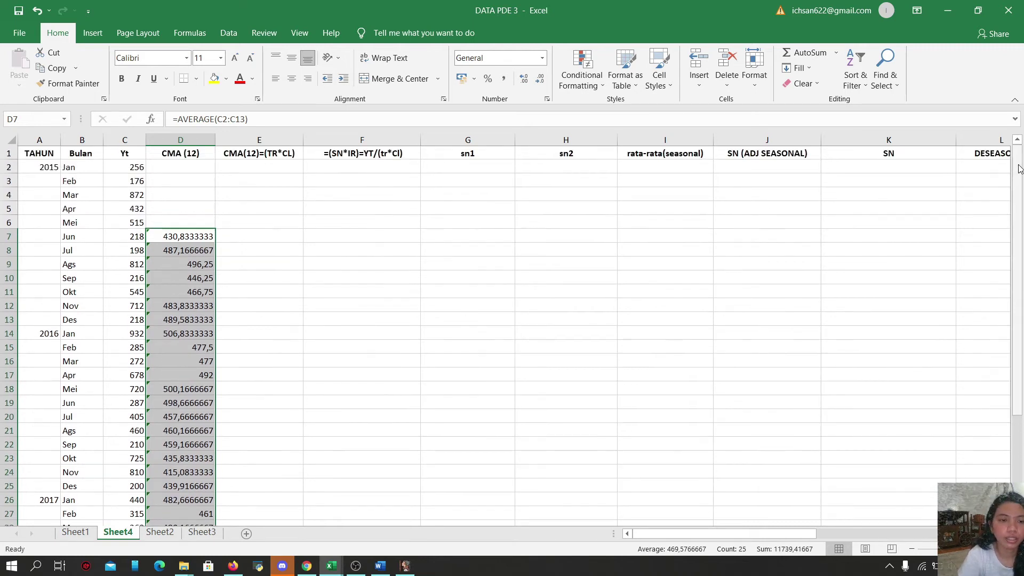
pyautogui.click(251, 248)
pyautogui.write('=')
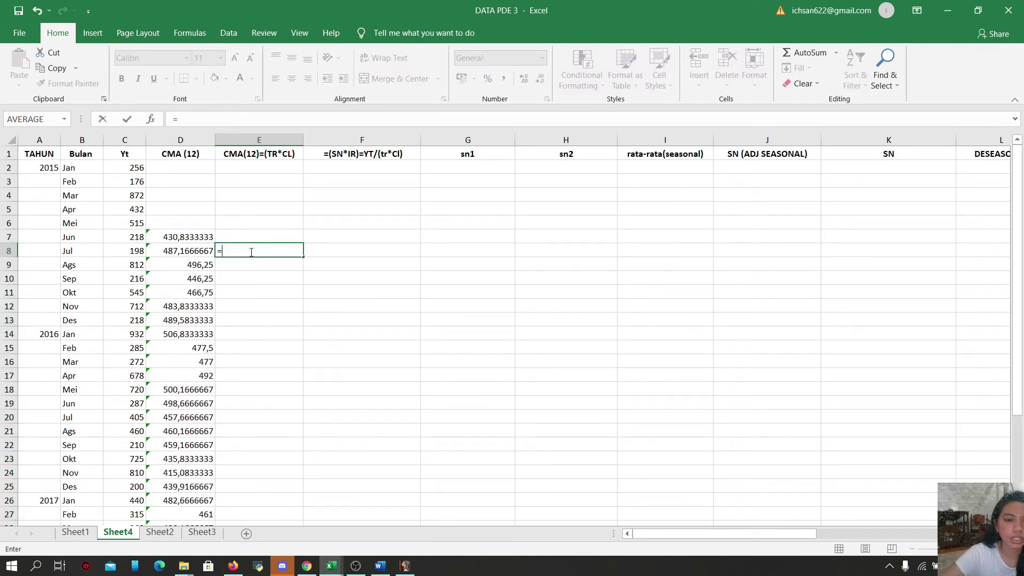
pyautogui.write('average')
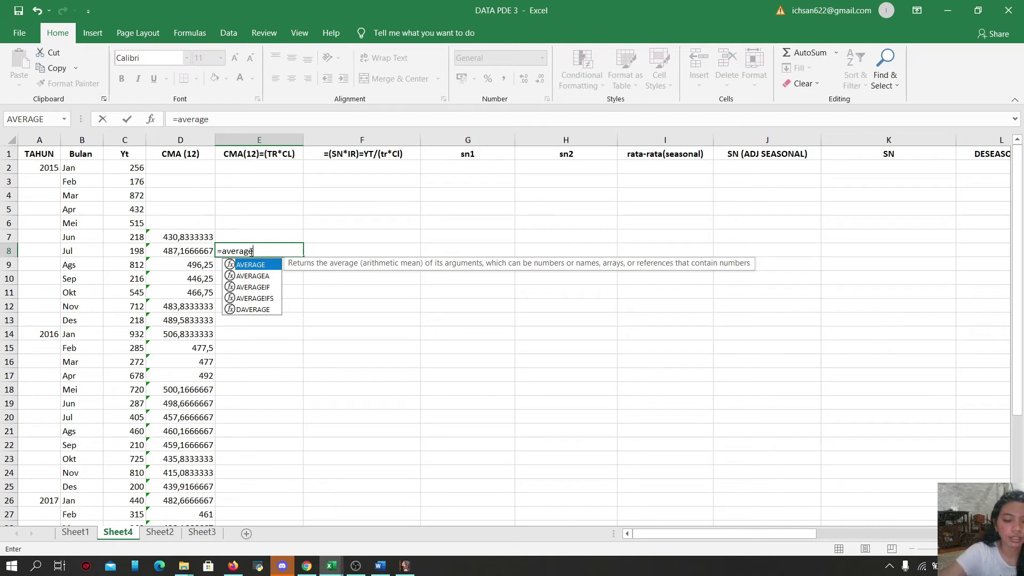
pyautogui.write('(')
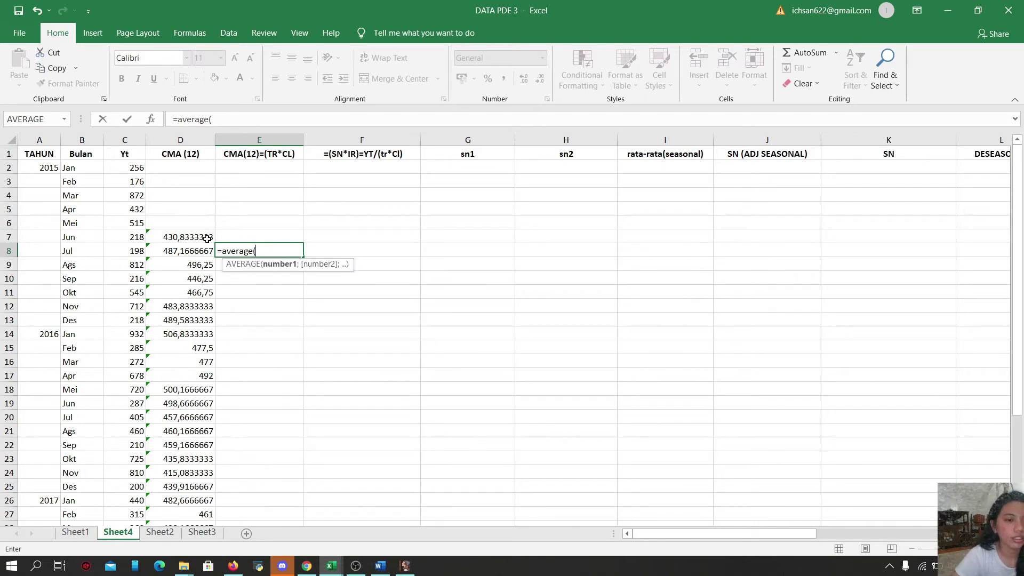
pyautogui.moveTo(207, 239); pyautogui.dragTo(209, 256)
pyautogui.write(')')
pyautogui.press('Return')
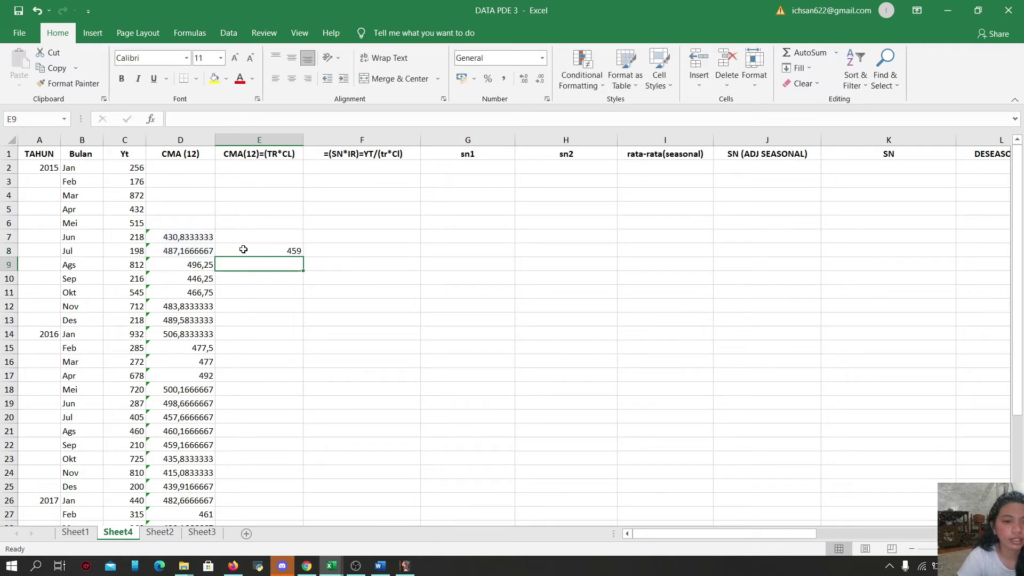
pyautogui.click(242, 249)
pyautogui.moveTo(302, 254); pyautogui.dragTo(276, 474)
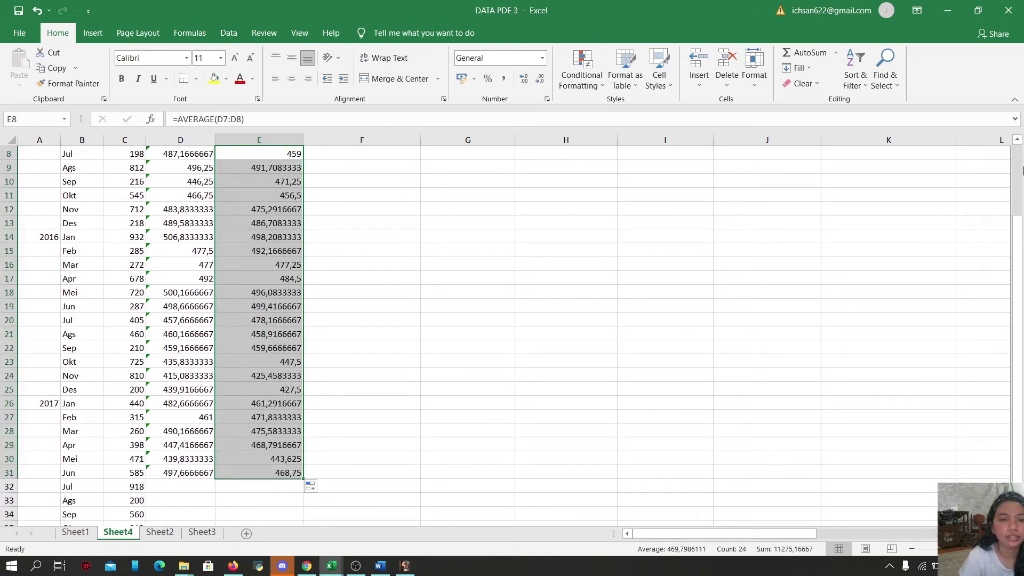
# Step: Enter =C8/E8 in F8 of the SN*IR column and fill the formula down to F31
pyautogui.scroll(3, 1015, 160)
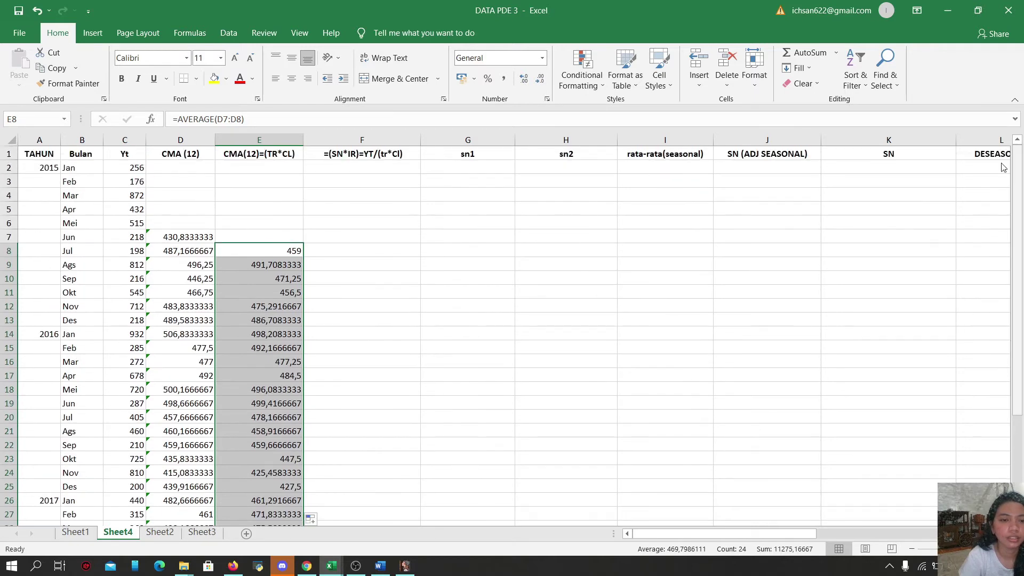
pyautogui.click(342, 238)
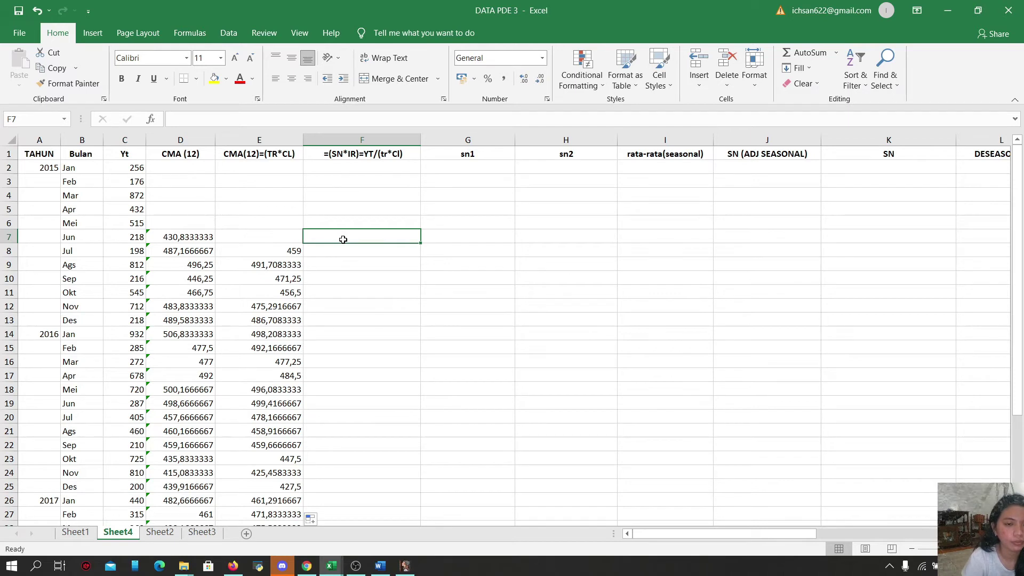
pyautogui.click(346, 252)
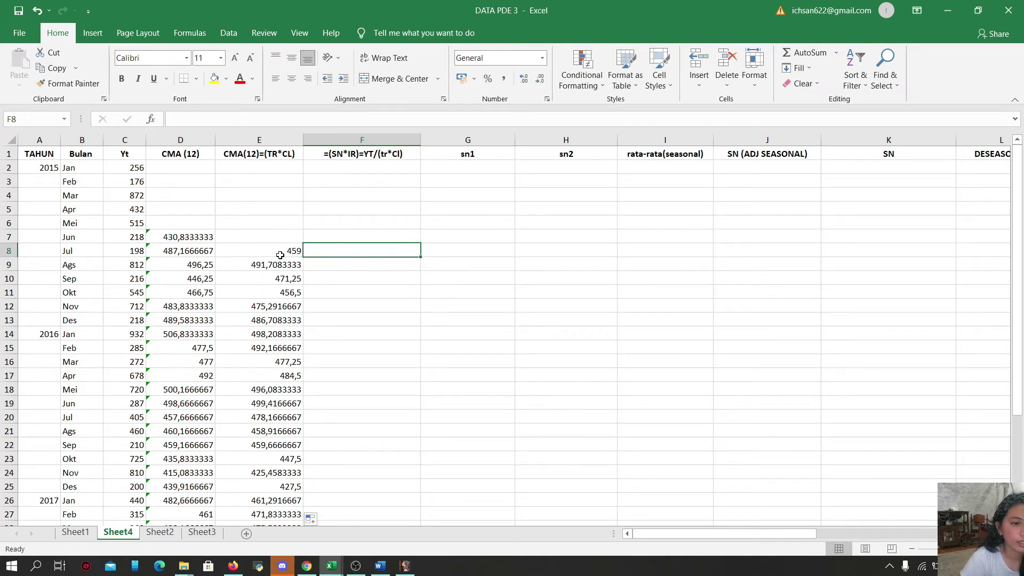
pyautogui.write('=')
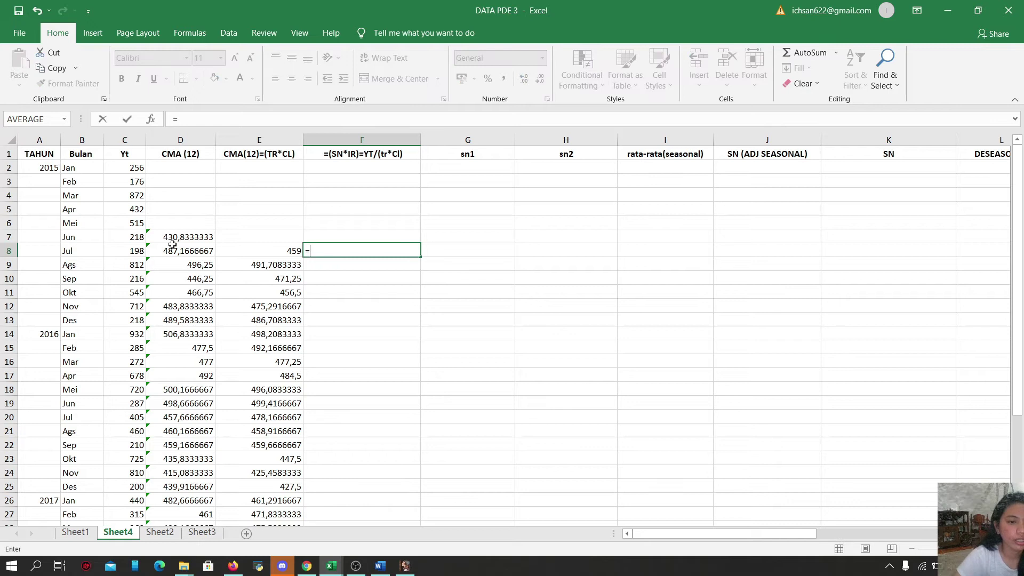
pyautogui.click(133, 255)
pyautogui.write('/')
pyautogui.click(254, 250)
pyautogui.press('Return')
pyautogui.click(379, 250)
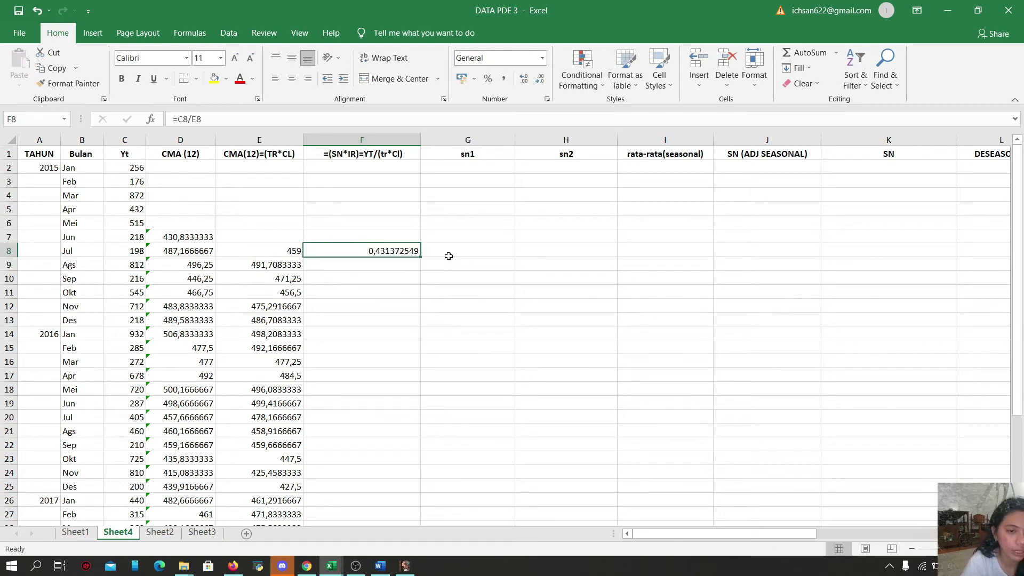
pyautogui.moveTo(420, 257); pyautogui.dragTo(394, 508)
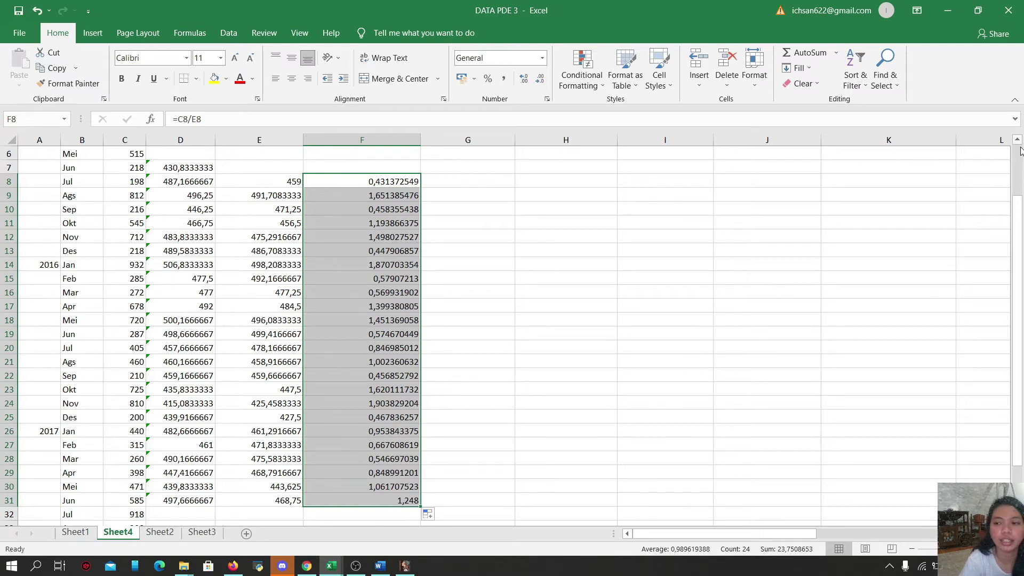
# Step: Copy the 2016 ratios in F14:F25 and select G2 under sn1 as the destination
pyautogui.scroll(2, 1020, 162)
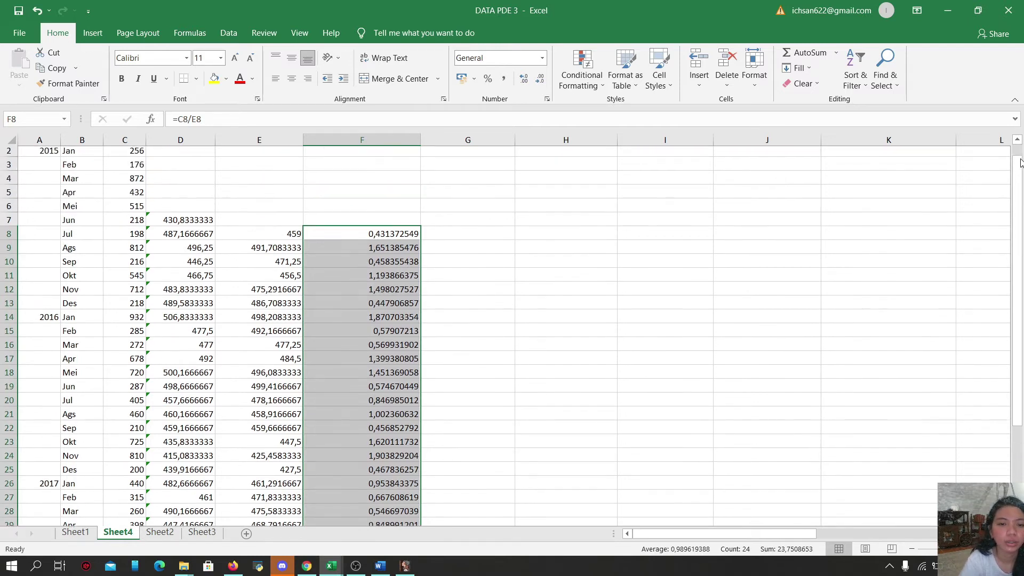
pyautogui.click(391, 374)
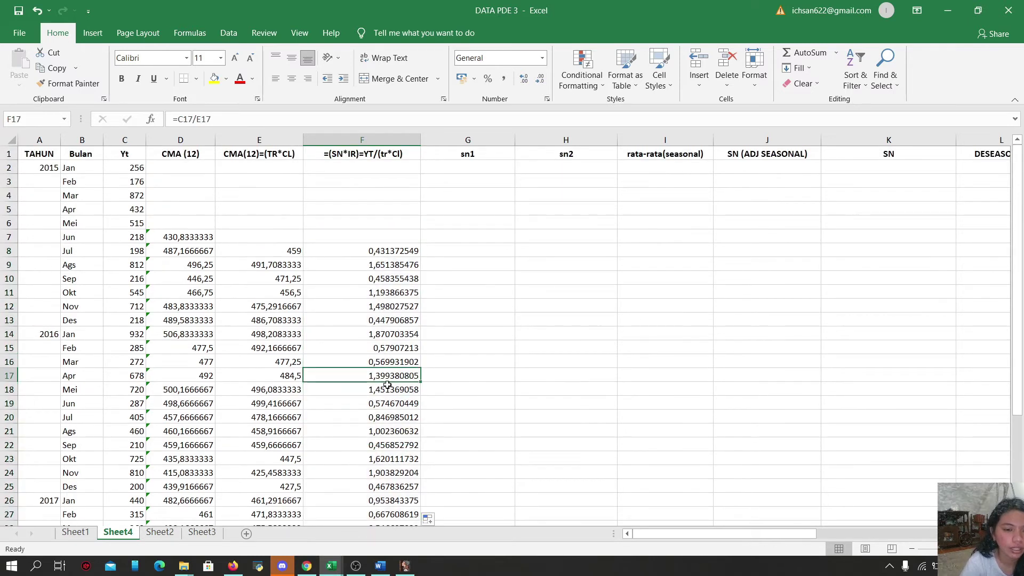
pyautogui.click(351, 339)
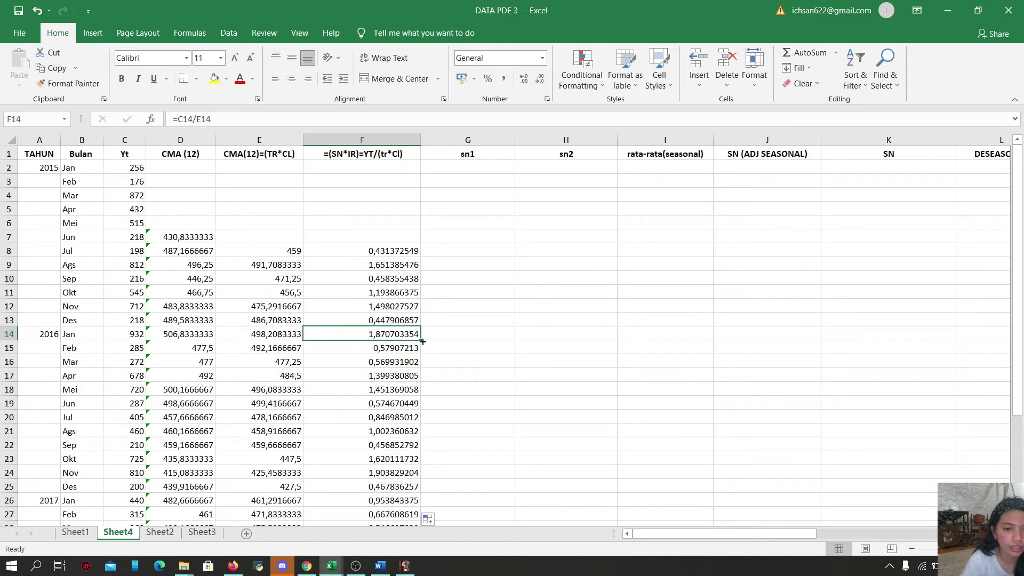
pyautogui.moveTo(419, 340)
pyautogui.mouseDown()
pyautogui.moveTo(385, 399)
pyautogui.moveTo(384, 495)
pyautogui.mouseUp()
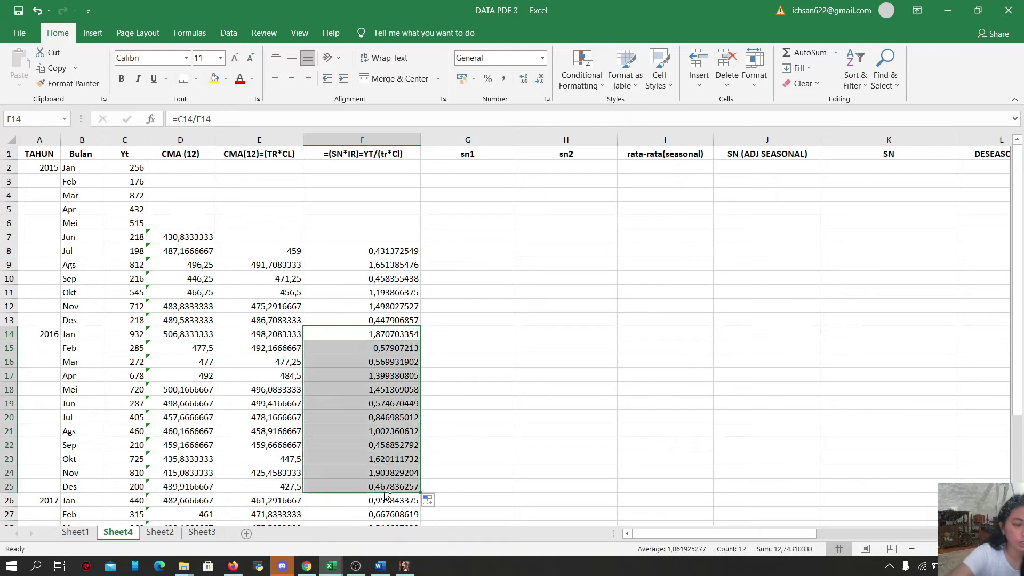
pyautogui.hotkey('ctrl', 'c')
pyautogui.click(496, 169)
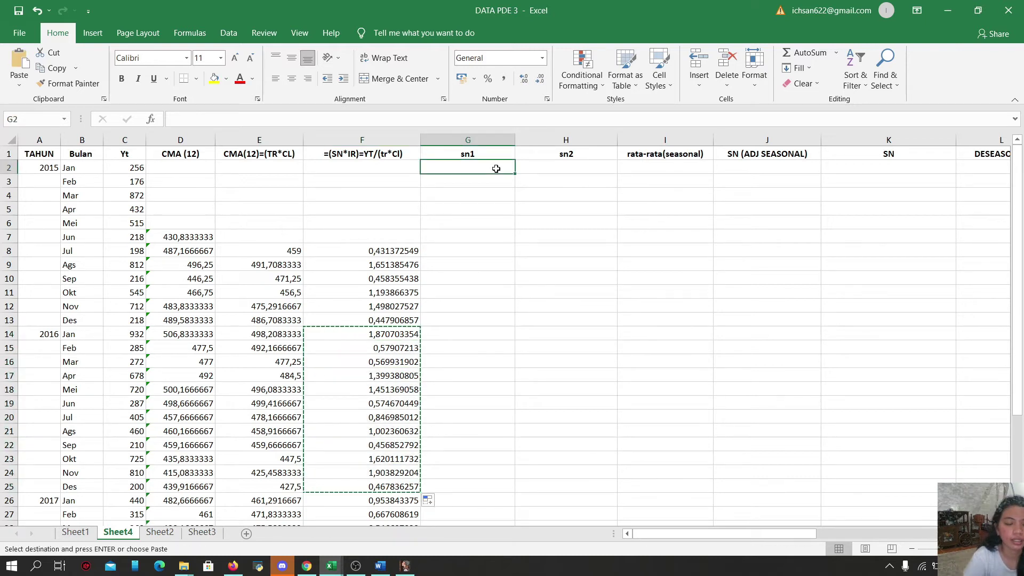
pyautogui.rightClick(495, 169)
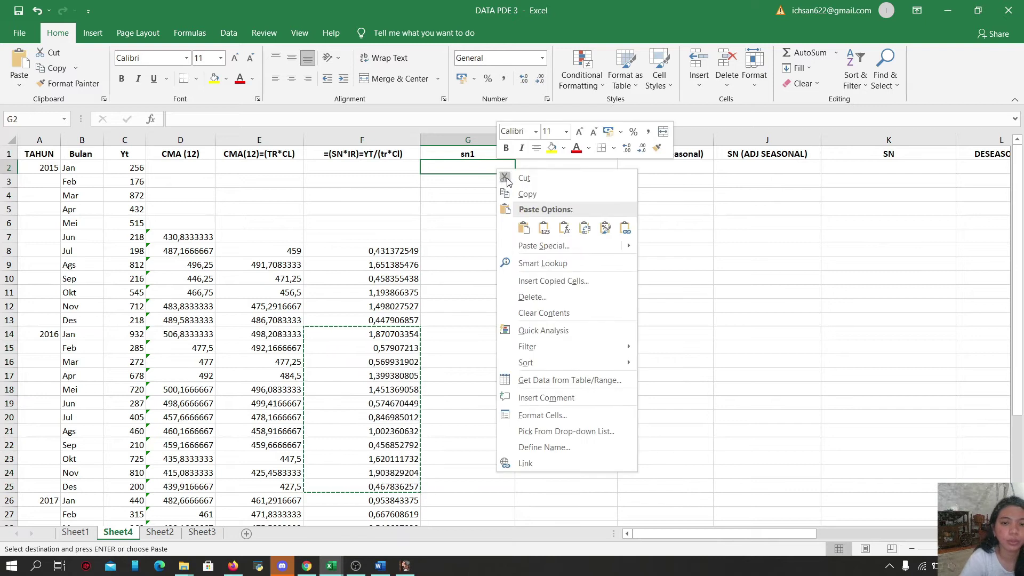
pyautogui.click(549, 247)
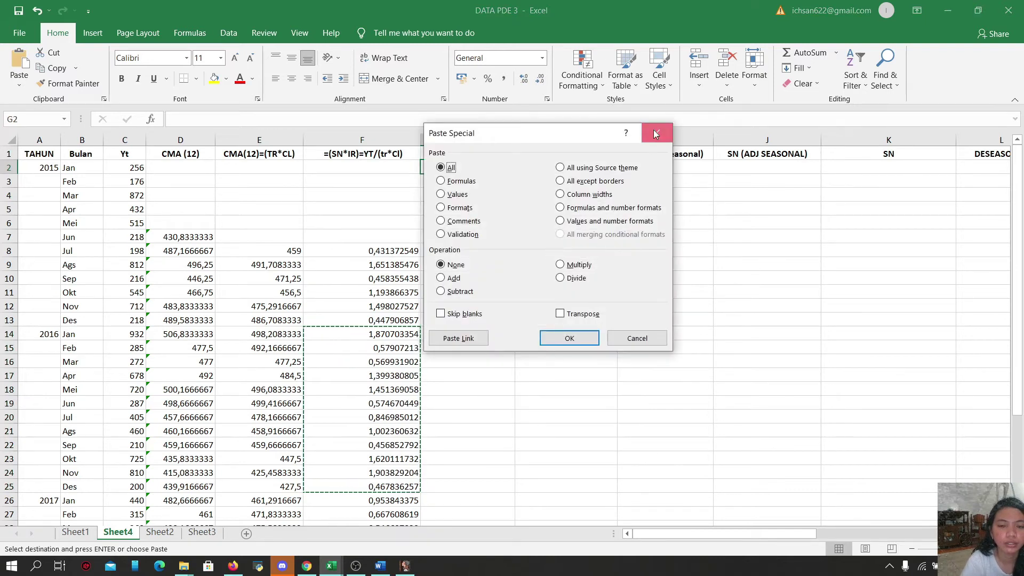
pyautogui.click(656, 133)
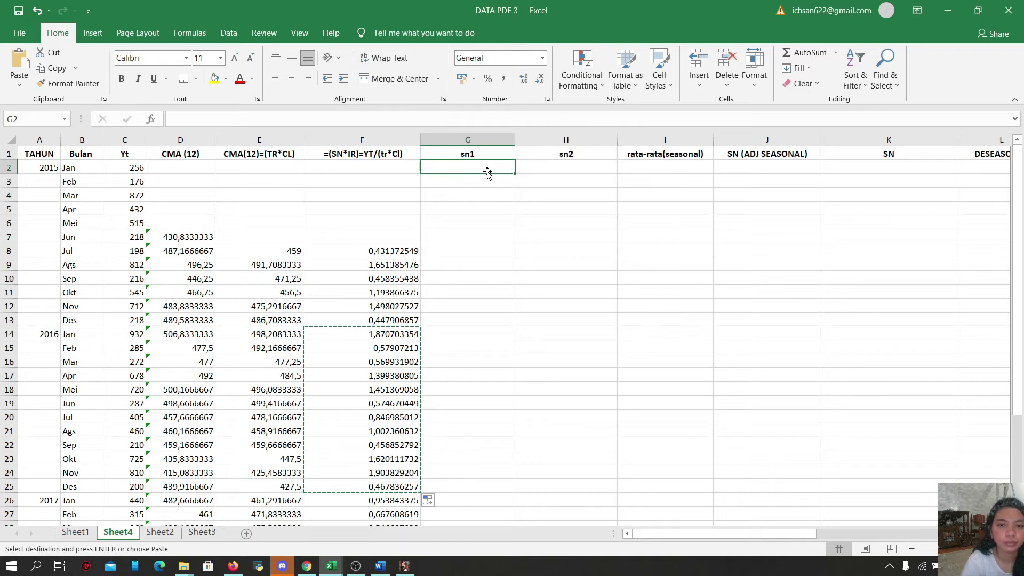
pyautogui.rightClick(466, 168)
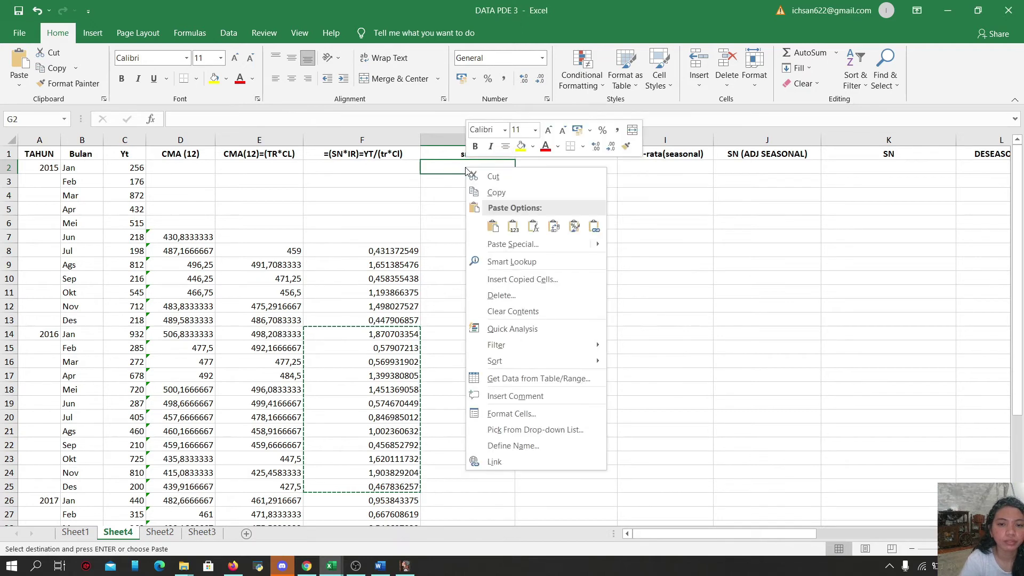
pyautogui.click(504, 245)
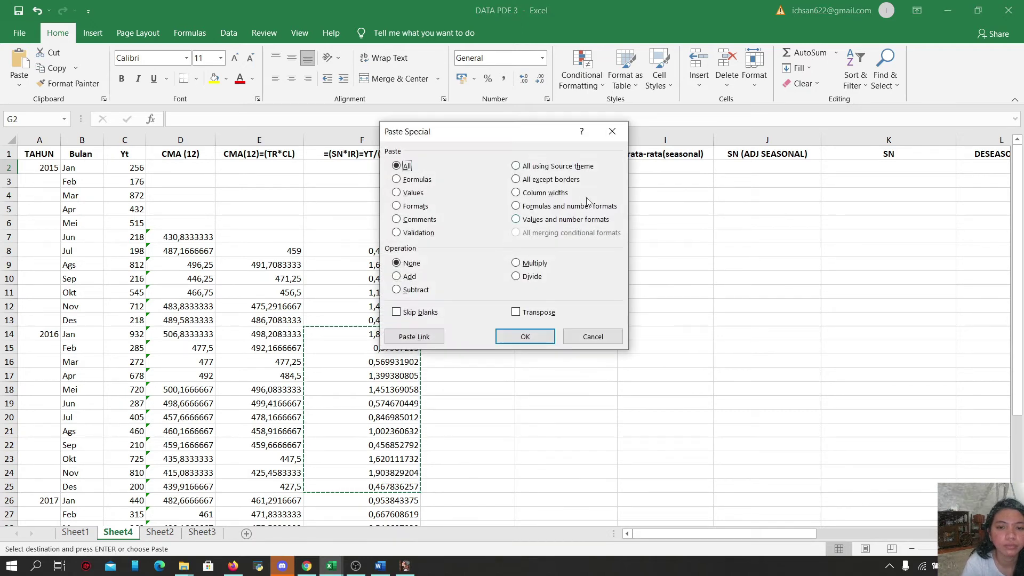
pyautogui.click(612, 132)
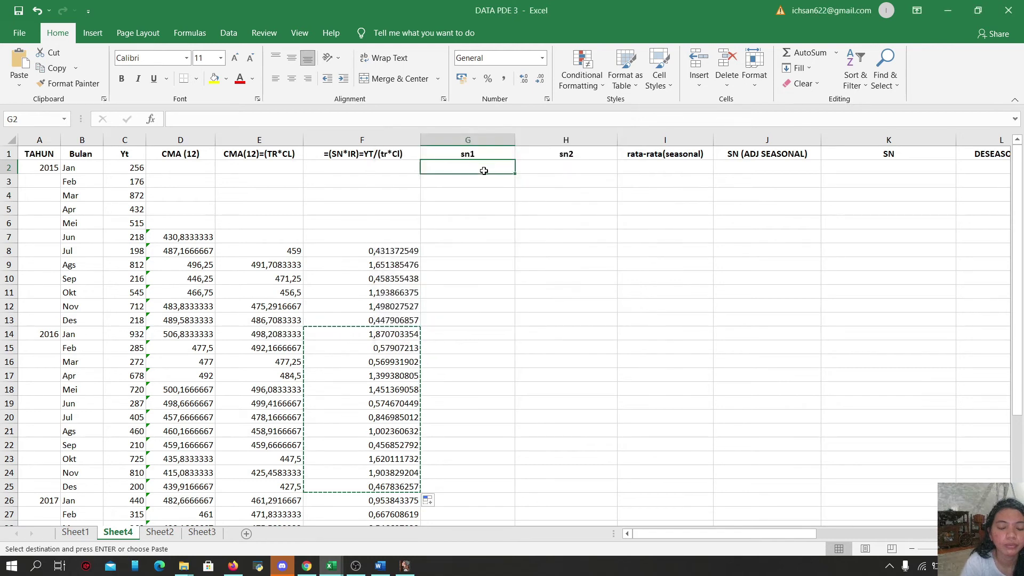
# Step: Paste the copied 2016 ratios as values into the sn1 column starting at G2
pyautogui.rightClick(484, 170)
pyautogui.click(529, 229)
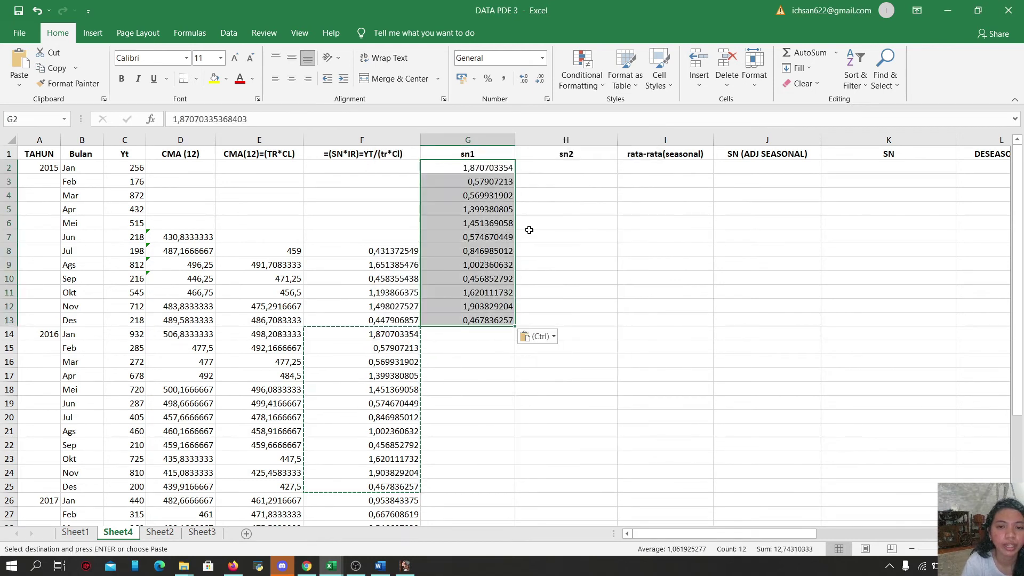
pyautogui.click(577, 177)
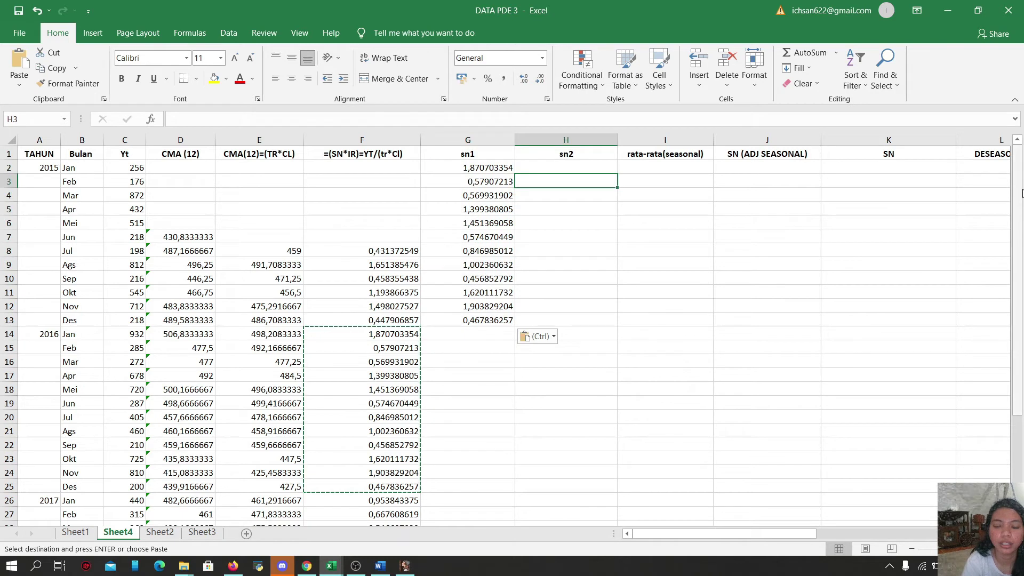
# Step: Copy the January to June 2017 ratios in F26:F31 and paste them as values into the sn2 column starting at H2
pyautogui.moveTo(1021, 224); pyautogui.dragTo(1020, 362)
pyautogui.click(397, 404)
pyautogui.moveTo(399, 395); pyautogui.dragTo(416, 459)
pyautogui.hotkey('ctrl', 'c')
pyautogui.click(1021, 170)
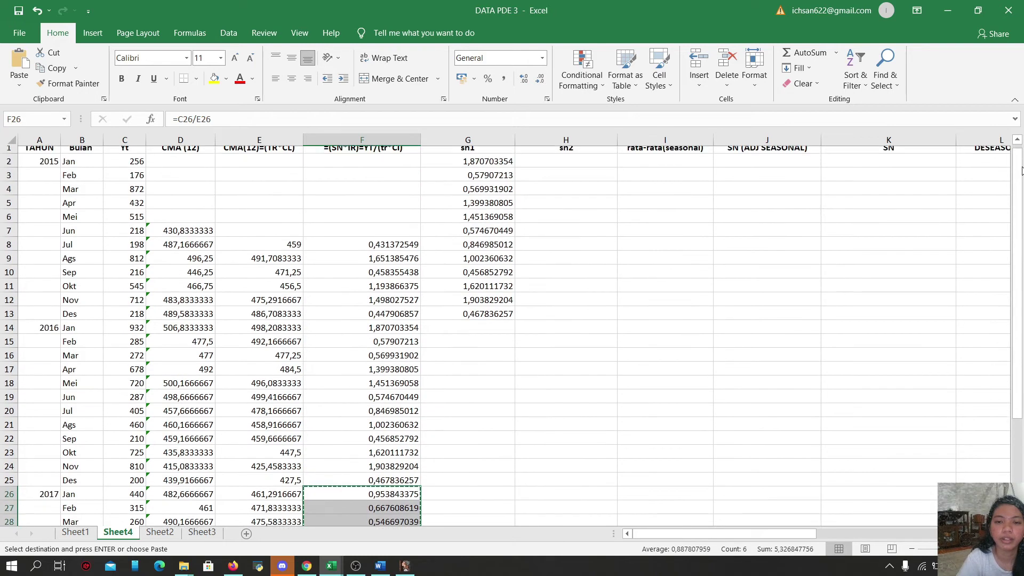
pyautogui.click(573, 167)
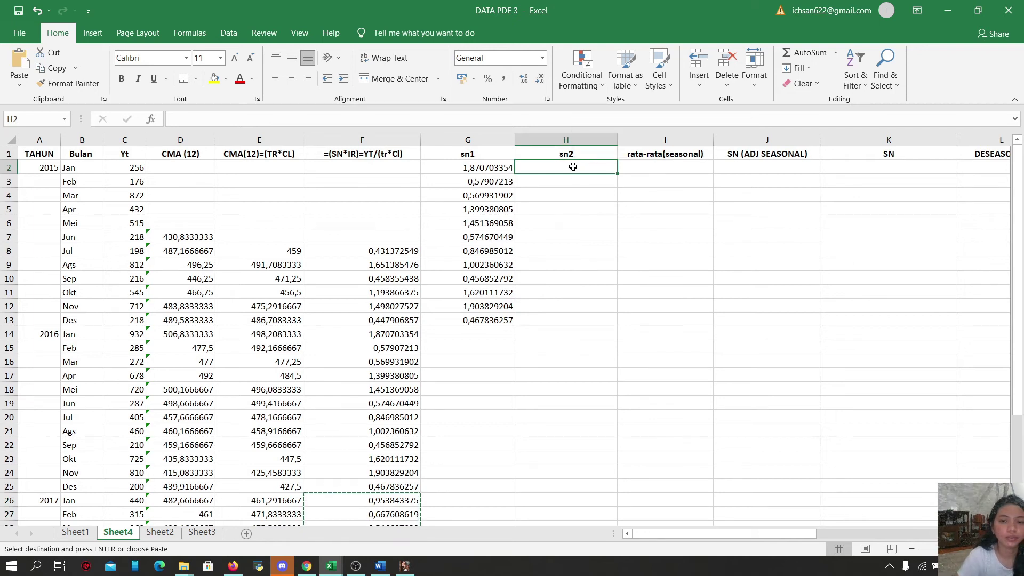
pyautogui.rightClick(572, 166)
pyautogui.click(625, 228)
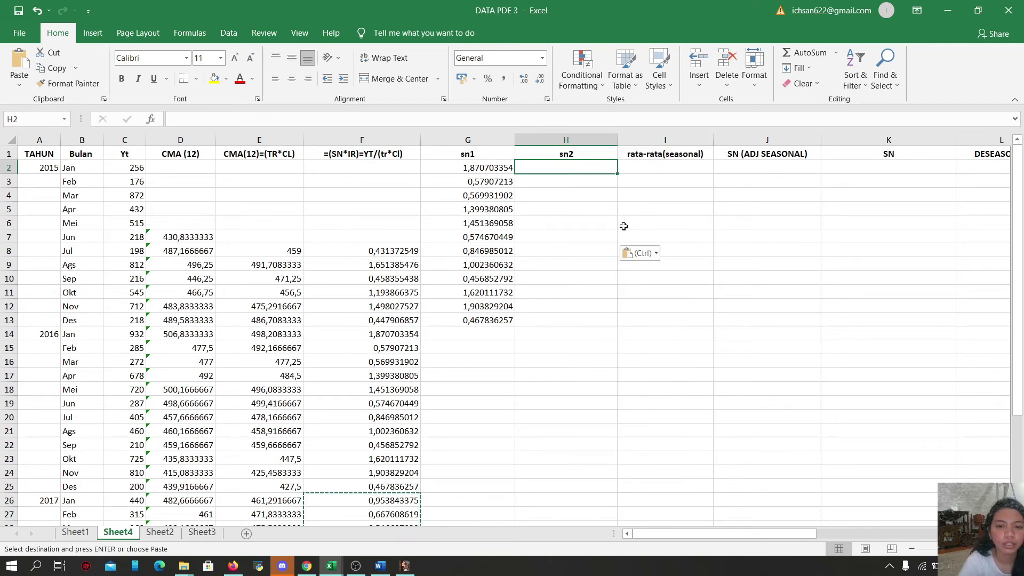
# Step: Copy the July to December 2015 ratios in F8:F13 and paste them as values into the sn2 column starting at H8
pyautogui.moveTo(412, 256); pyautogui.dragTo(412, 325)
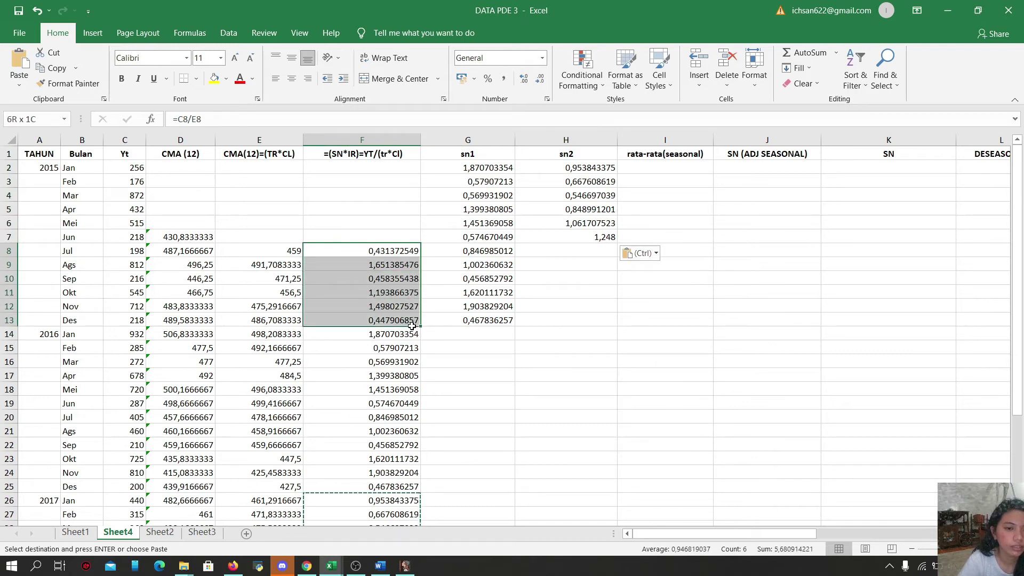
pyautogui.moveTo(412, 326); pyautogui.dragTo(412, 329)
pyautogui.rightClick(391, 307)
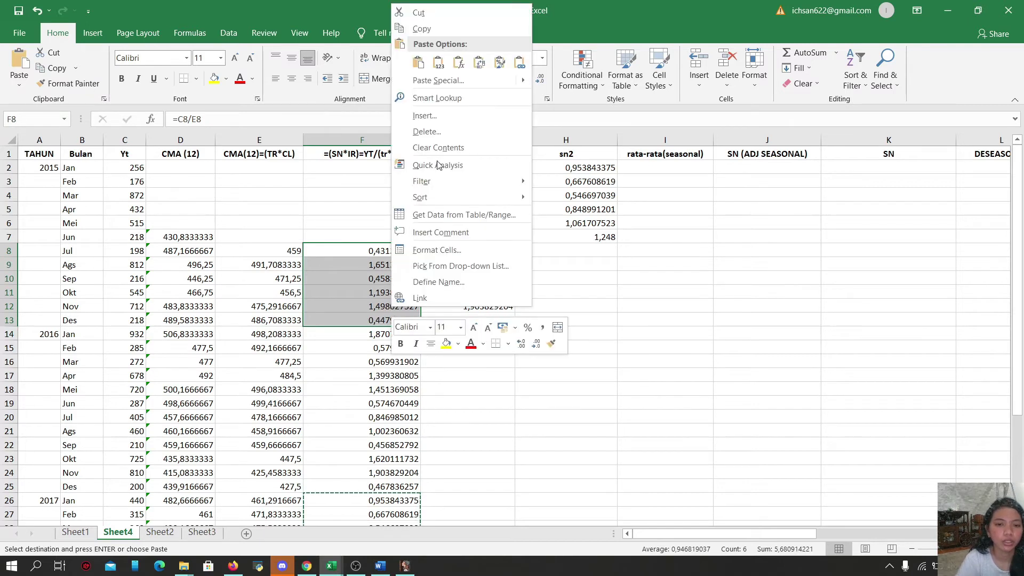
pyautogui.click(424, 28)
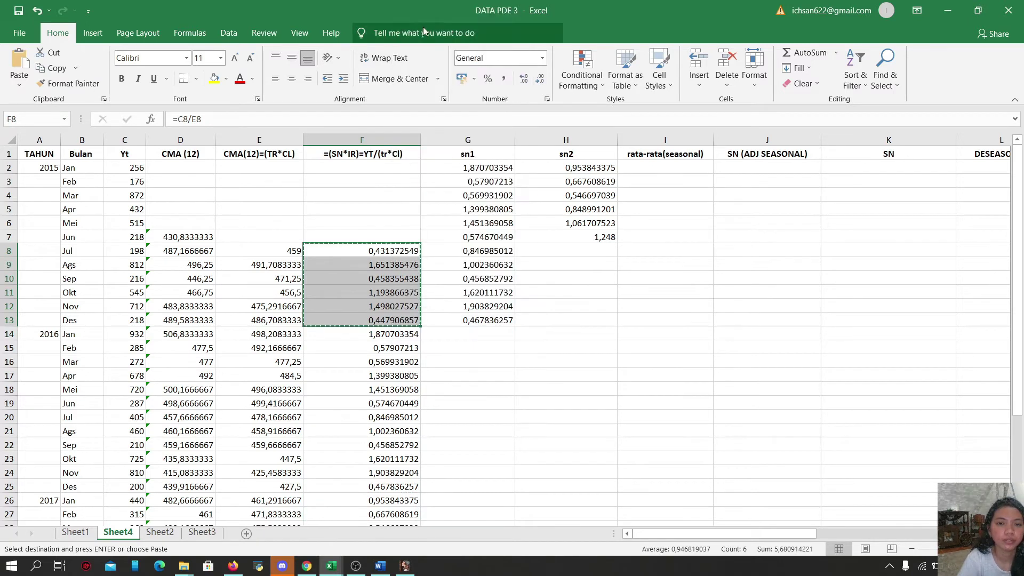
pyautogui.click(556, 251)
pyautogui.rightClick(556, 251)
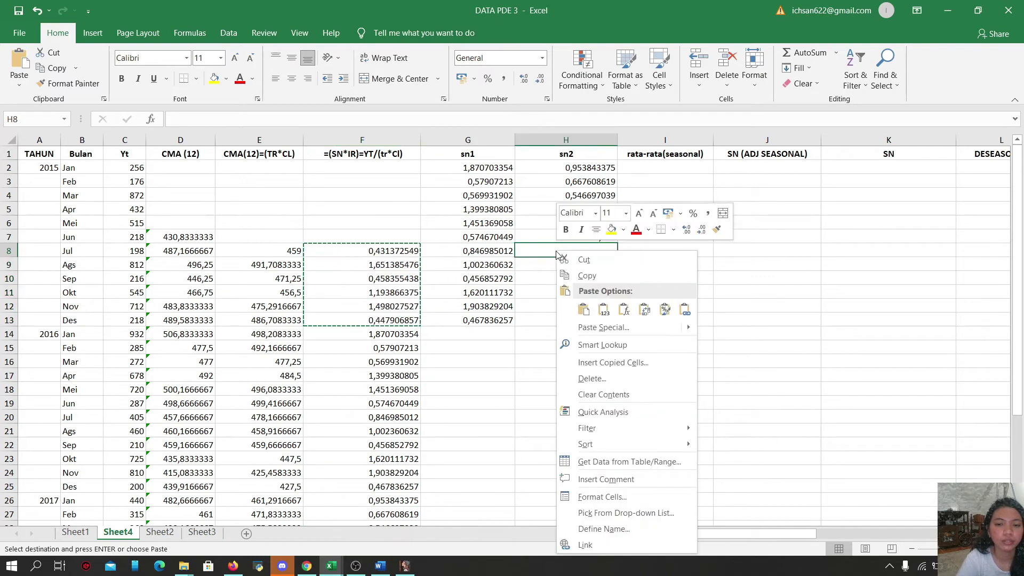
pyautogui.click(609, 311)
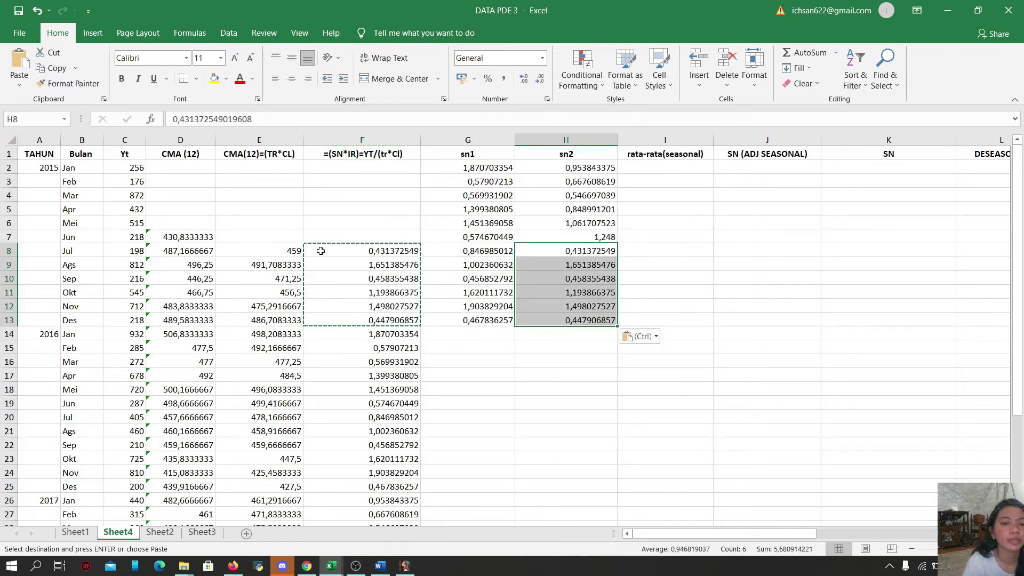
pyautogui.click(345, 281)
pyautogui.click(362, 261)
pyautogui.click(369, 246)
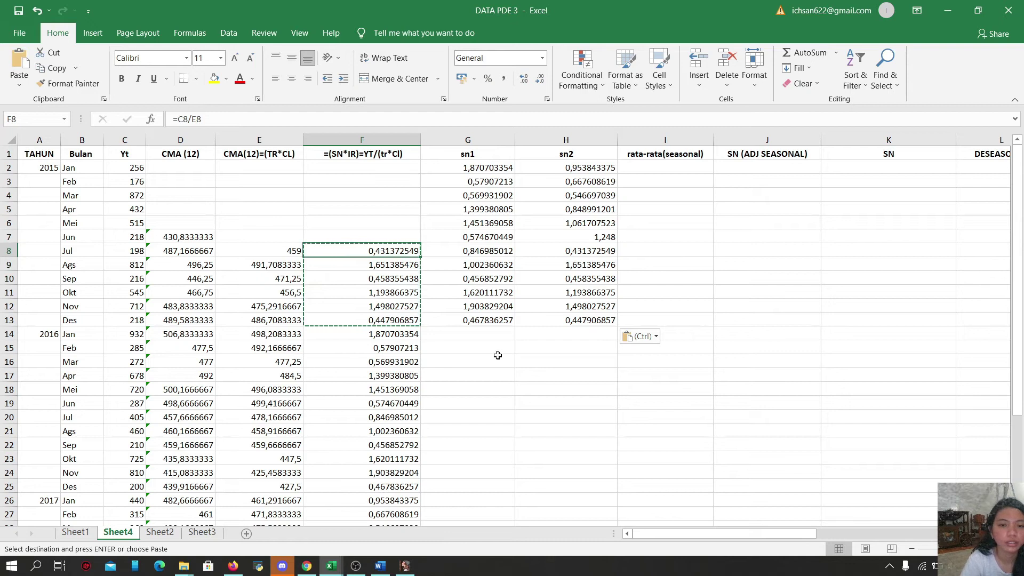
pyautogui.moveTo(379, 262); pyautogui.dragTo(347, 564)
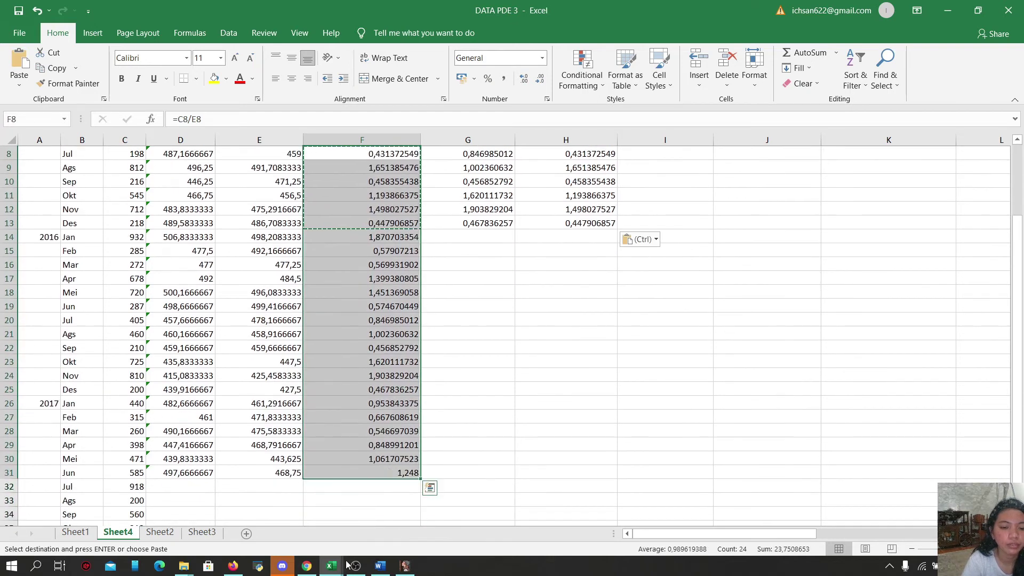
# Step: Switch to gretl and delete the variables Yt, ma_Yt and mc_Yt from the dataset
pyautogui.click(405, 565)
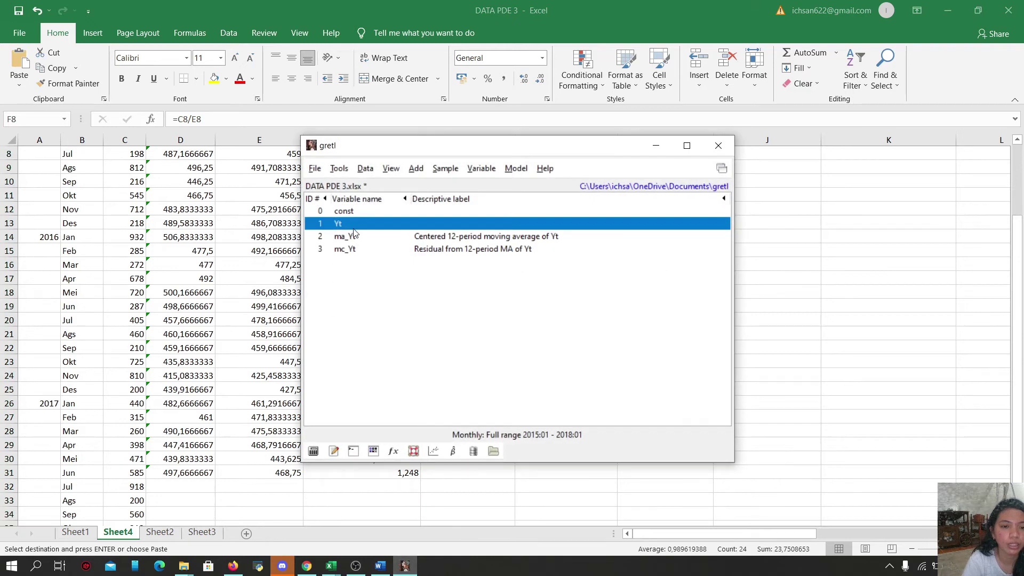
pyautogui.keyDown('shift'); pyautogui.click(352, 250); pyautogui.keyUp('shift')
pyautogui.rightClick(351, 250)
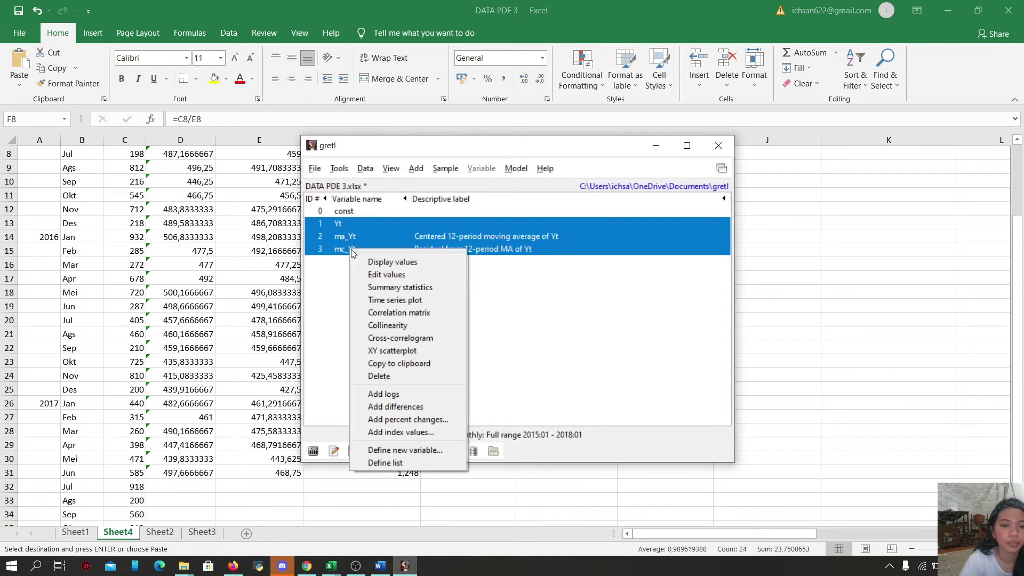
pyautogui.click(418, 373)
pyautogui.click(492, 348)
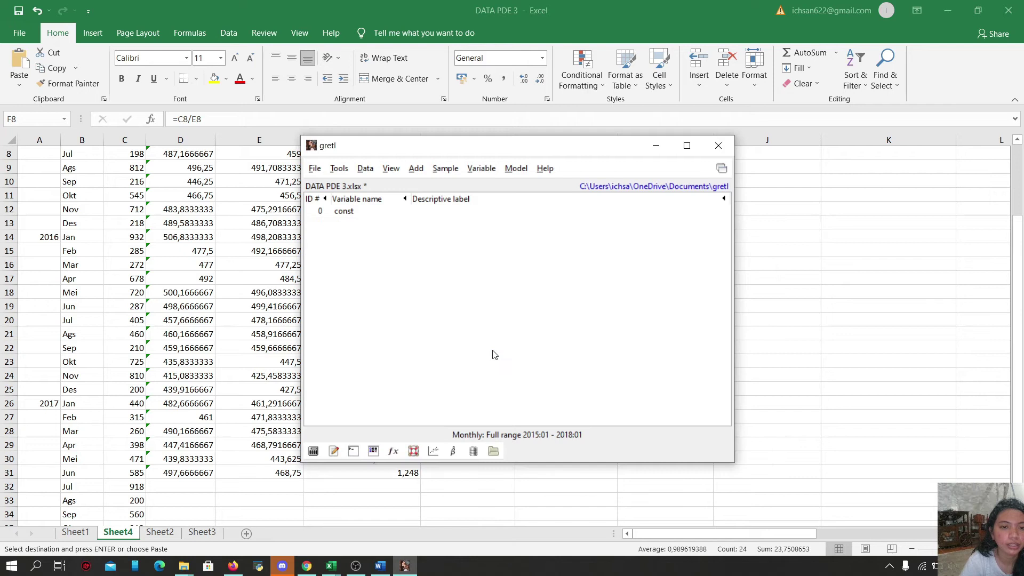
pyautogui.click(314, 168)
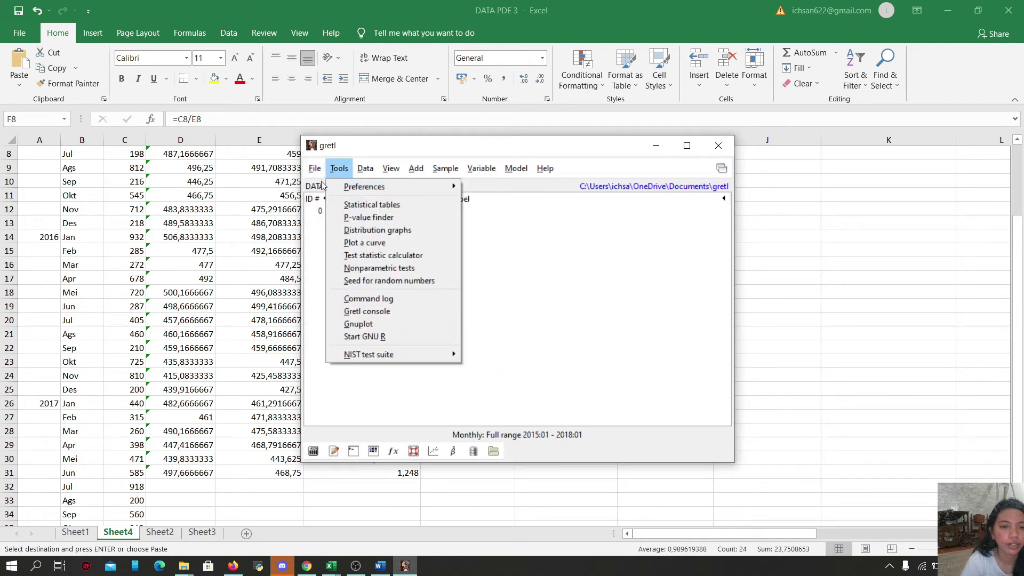
pyautogui.moveTo(335, 190)
pyautogui.click(315, 169)
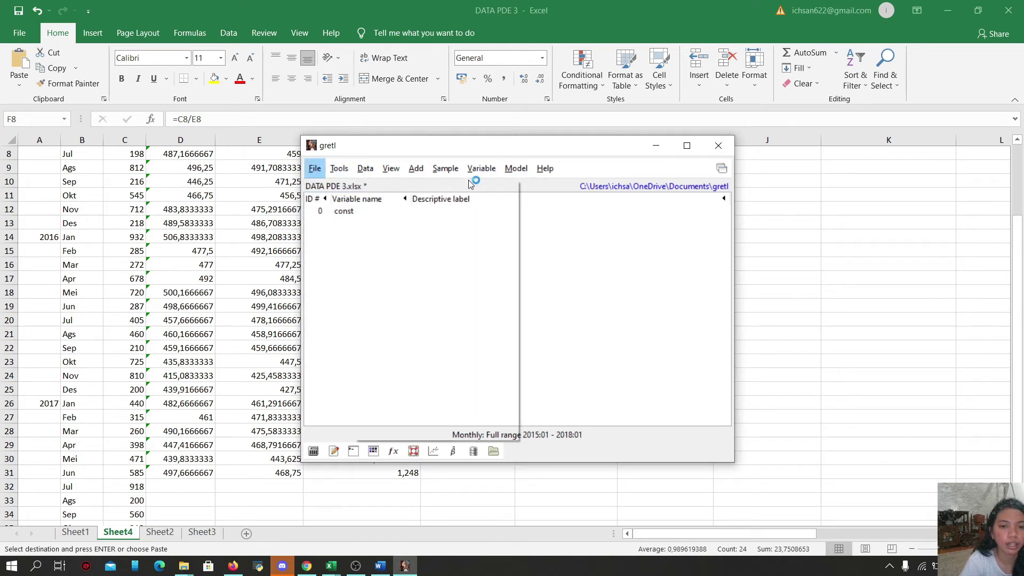
pyautogui.click(318, 165)
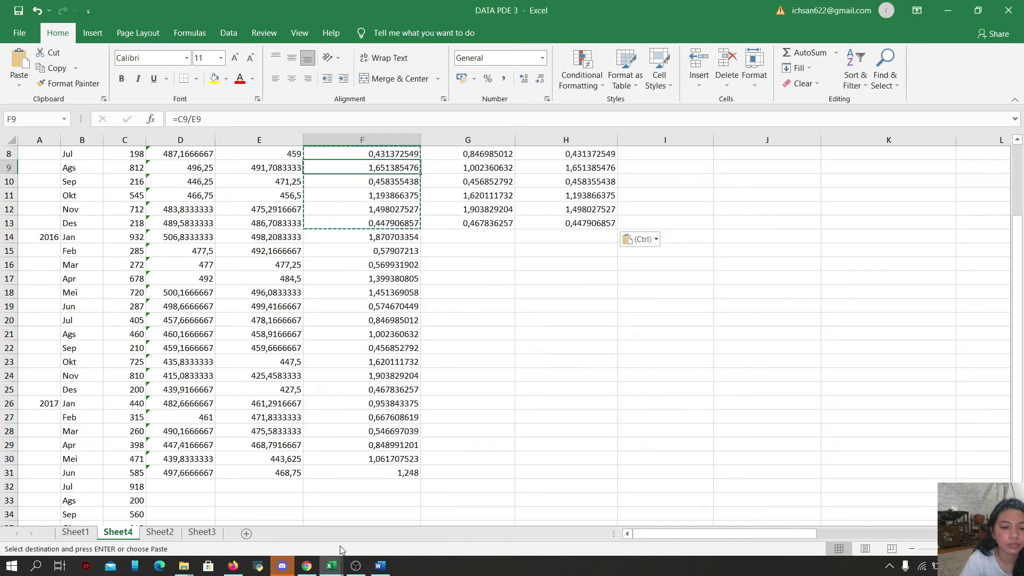
# Step: Search the computer for gretl and launch a fresh session of it
pyautogui.click(36, 566)
pyautogui.write('gretl')
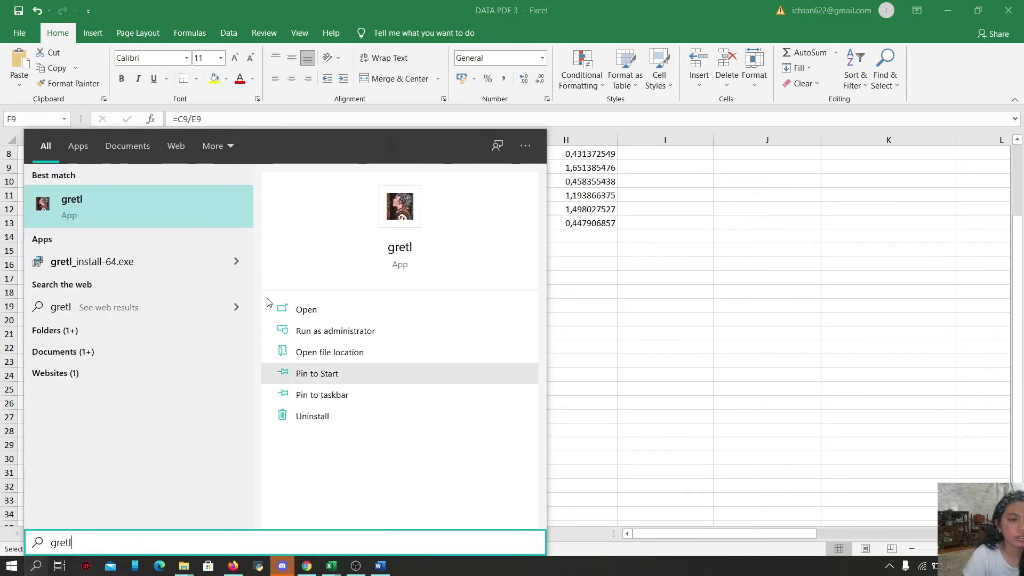
pyautogui.click(229, 222)
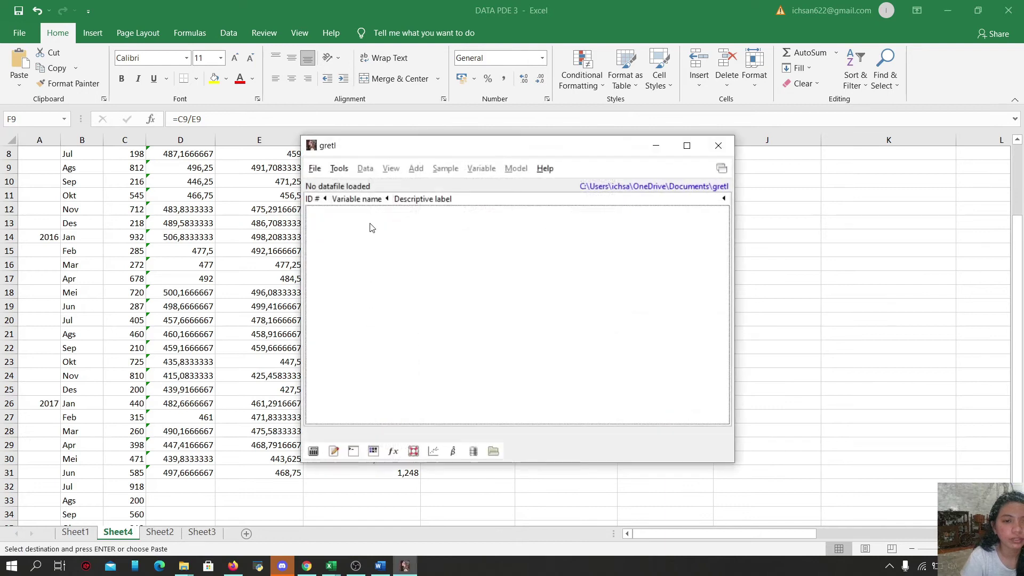
# Step: Search the Excel (.xlsx) files for "data pde 3" and open DATA PDE 3.xlsx, starting the import at column 1, row 1
pyautogui.click(316, 169)
pyautogui.moveTo(337, 188)
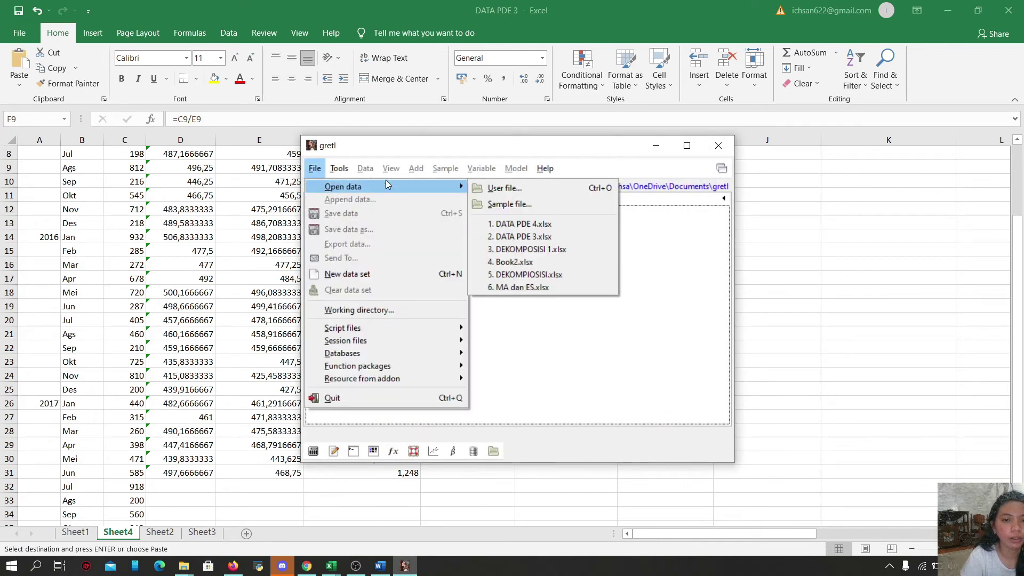
pyautogui.click(498, 190)
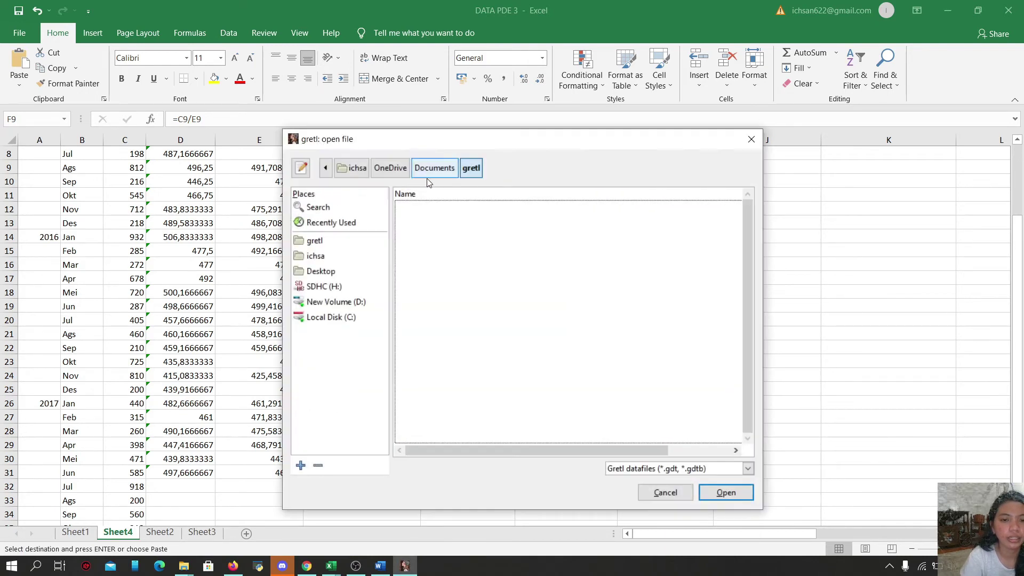
pyautogui.click(318, 207)
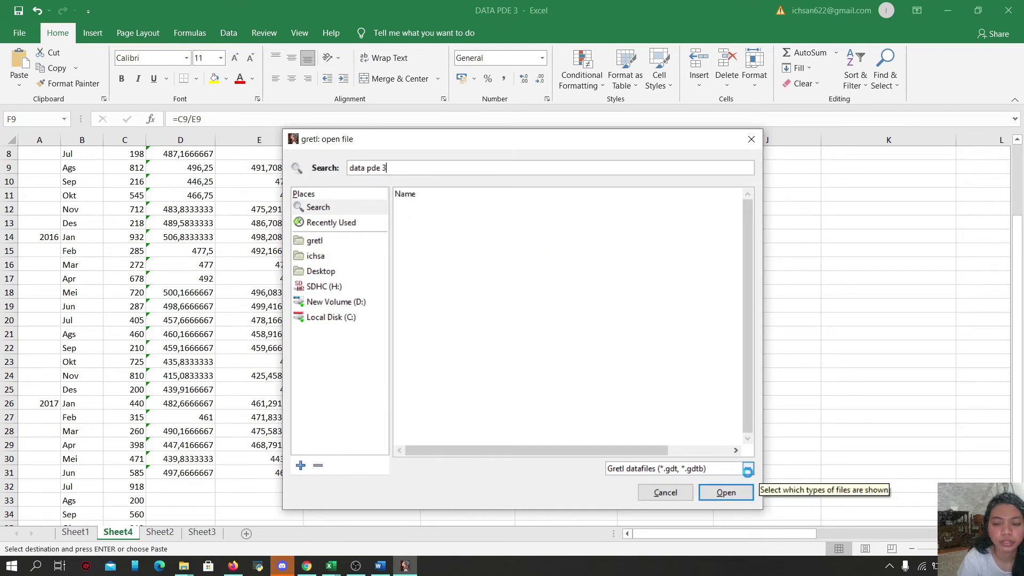
pyautogui.click(747, 470)
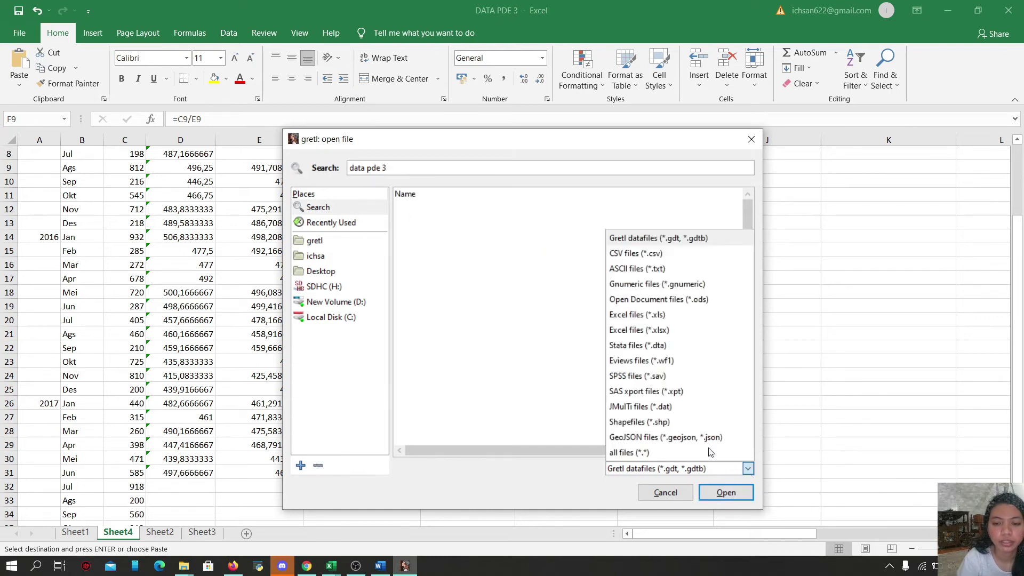
pyautogui.click(661, 331)
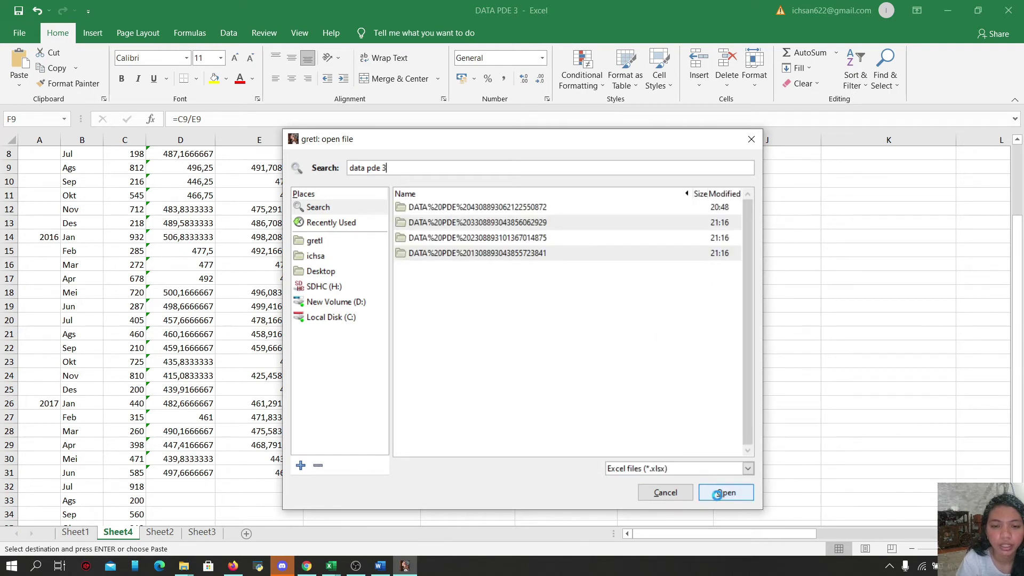
pyautogui.click(605, 272)
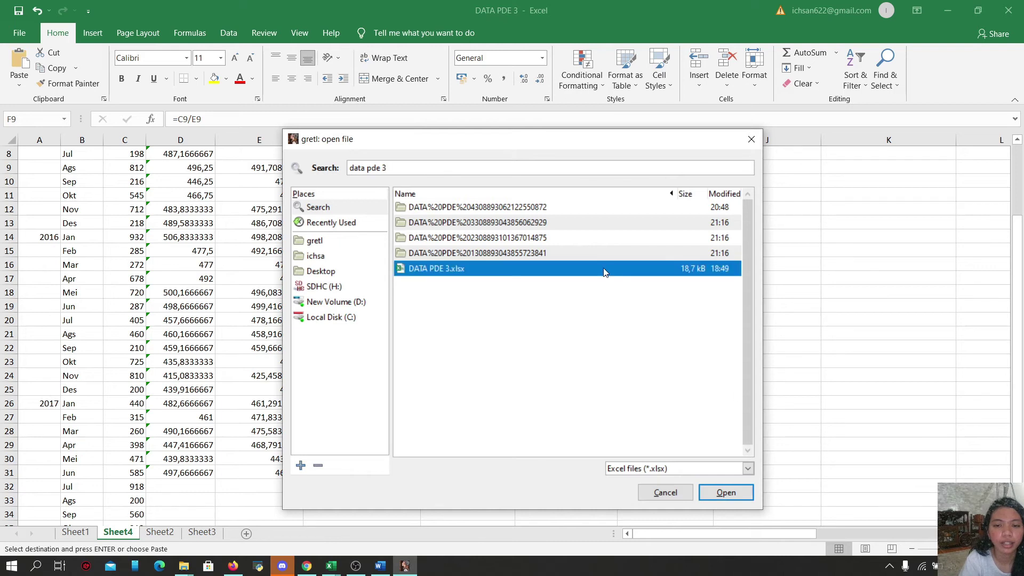
pyautogui.click(737, 491)
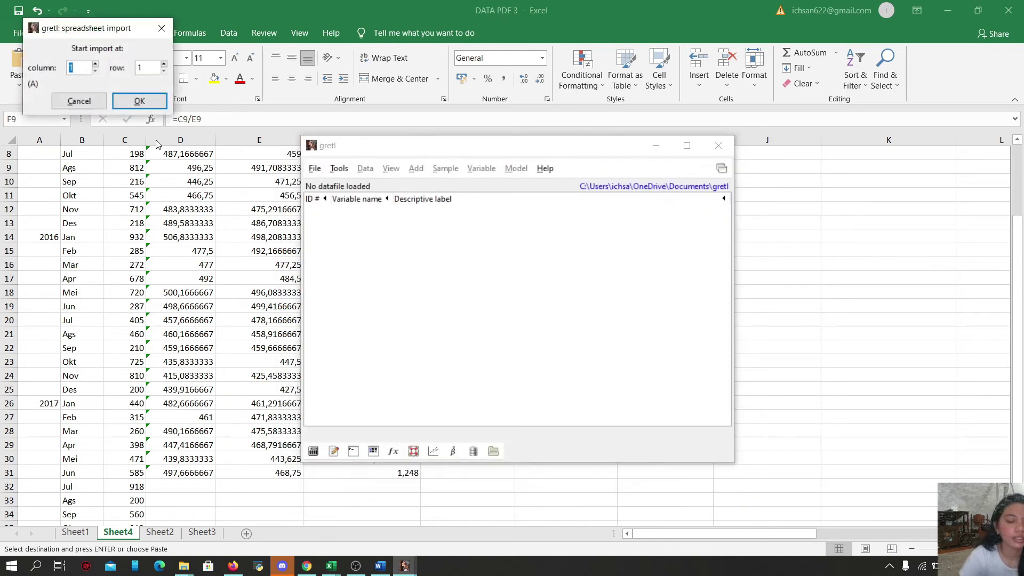
pyautogui.click(139, 101)
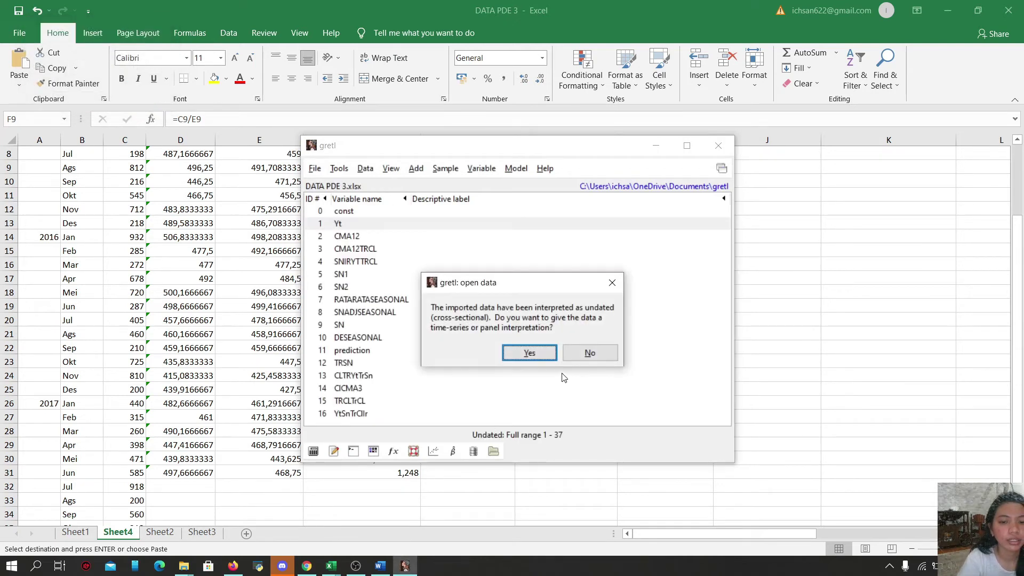
# Step: Give the imported data a time-series interpretation with monthly frequency, starting at observation 2015:01
pyautogui.click(538, 357)
pyautogui.click(474, 377)
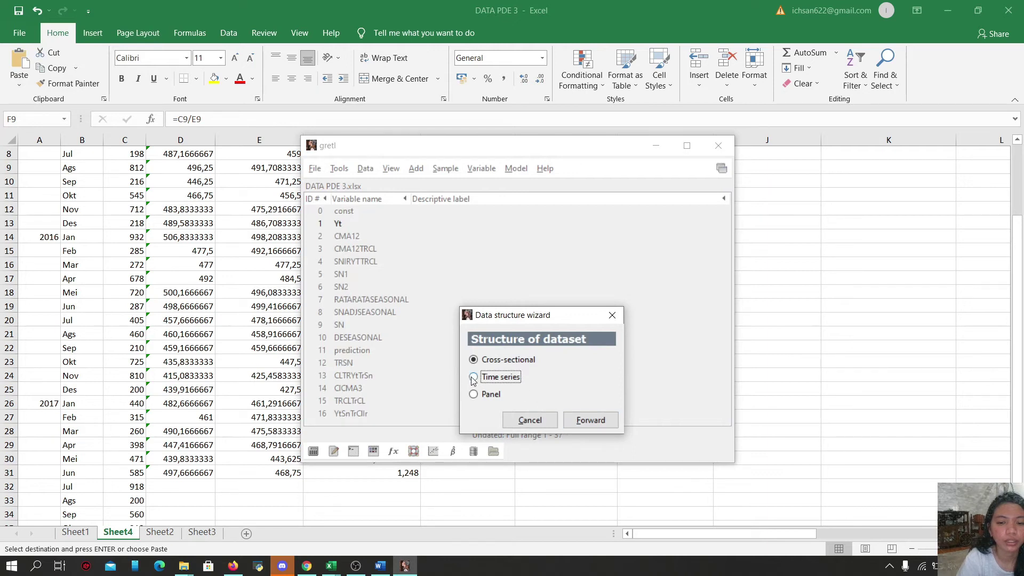
pyautogui.click(474, 377)
pyautogui.click(591, 421)
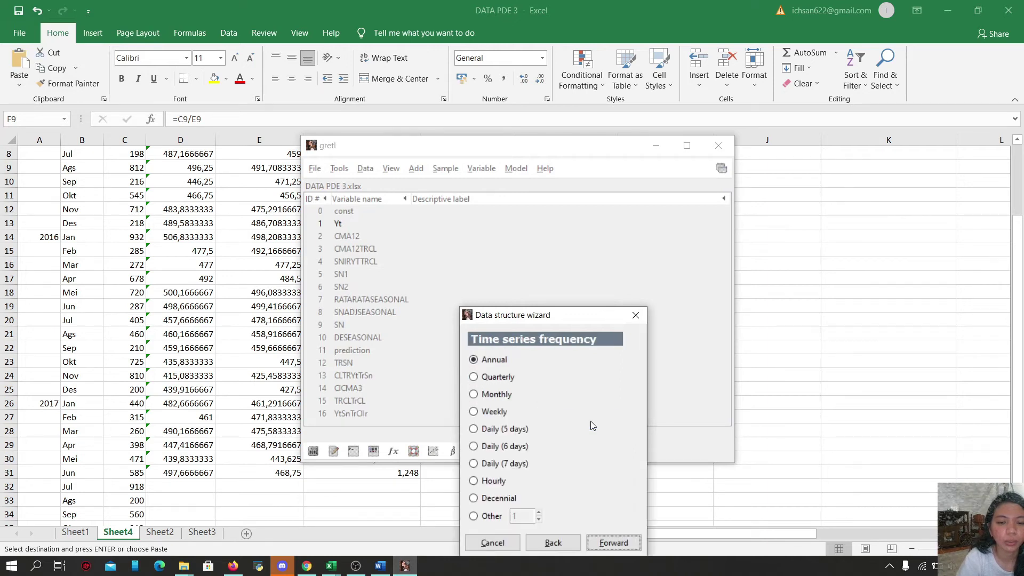
pyautogui.click(474, 395)
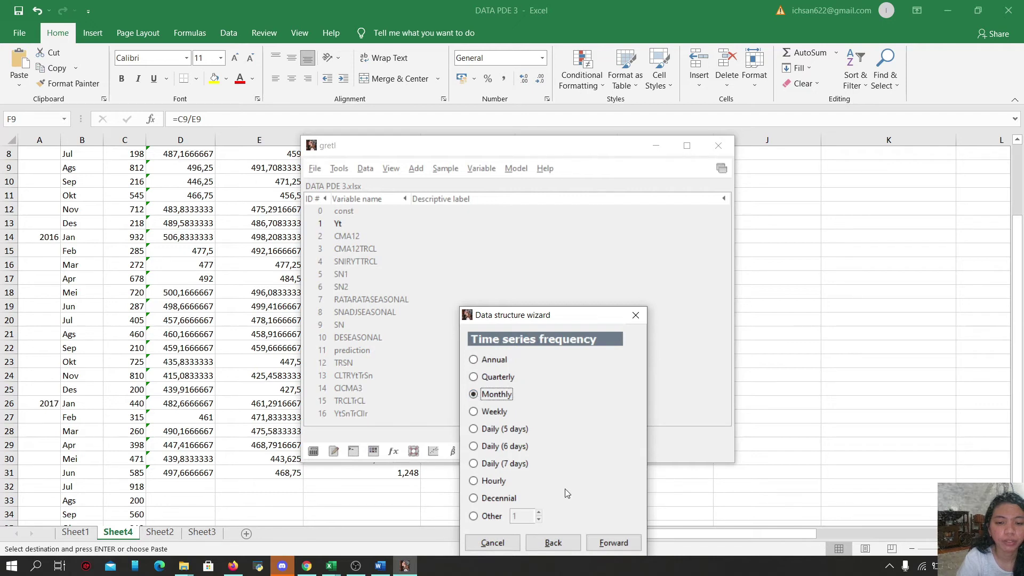
pyautogui.click(606, 543)
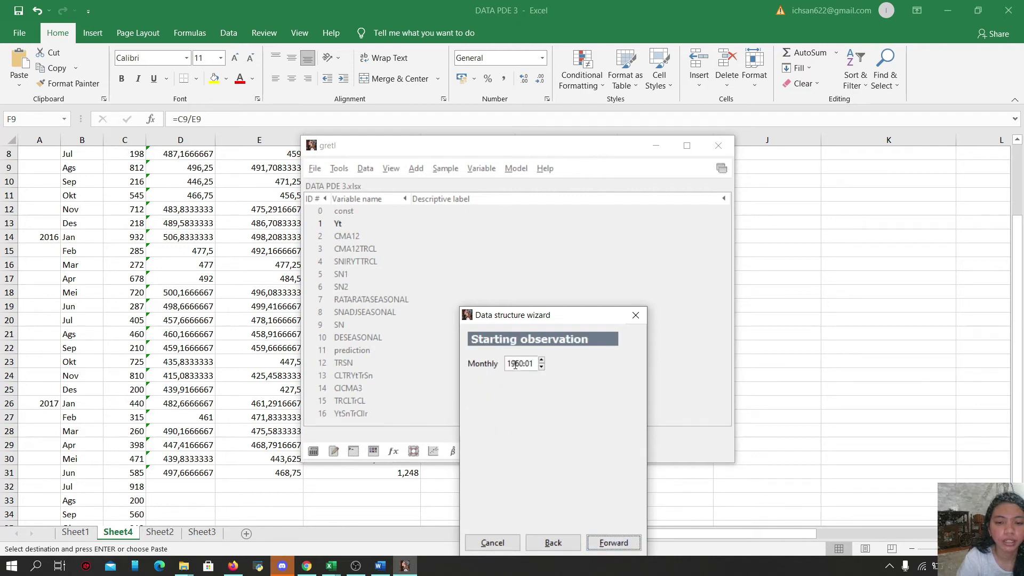
pyautogui.moveTo(521, 364); pyautogui.dragTo(506, 363)
pyautogui.write('2015')
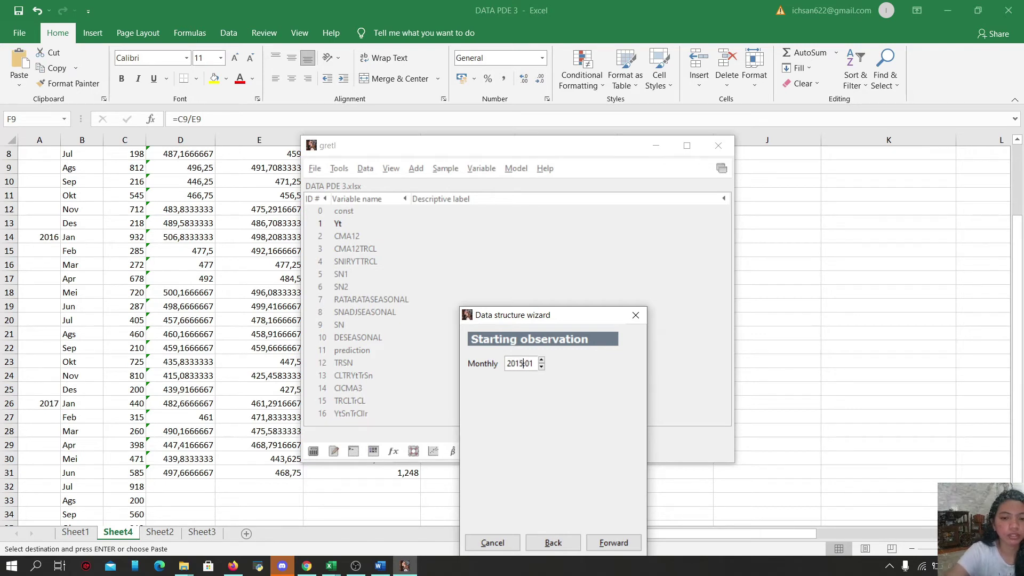
pyautogui.click(603, 543)
pyautogui.click(602, 544)
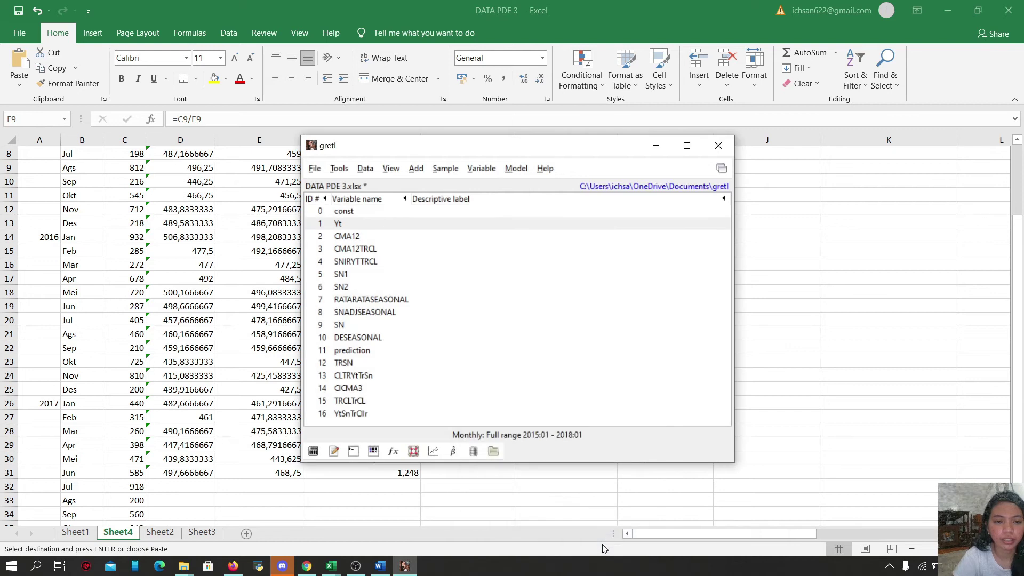
# Step: Delete the variables CMA12 through YtSnTrClIr from the gretl dataset, keeping const and Yt
pyautogui.click(350, 238)
pyautogui.moveTo(351, 238); pyautogui.dragTo(376, 414)
pyautogui.rightClick(465, 271)
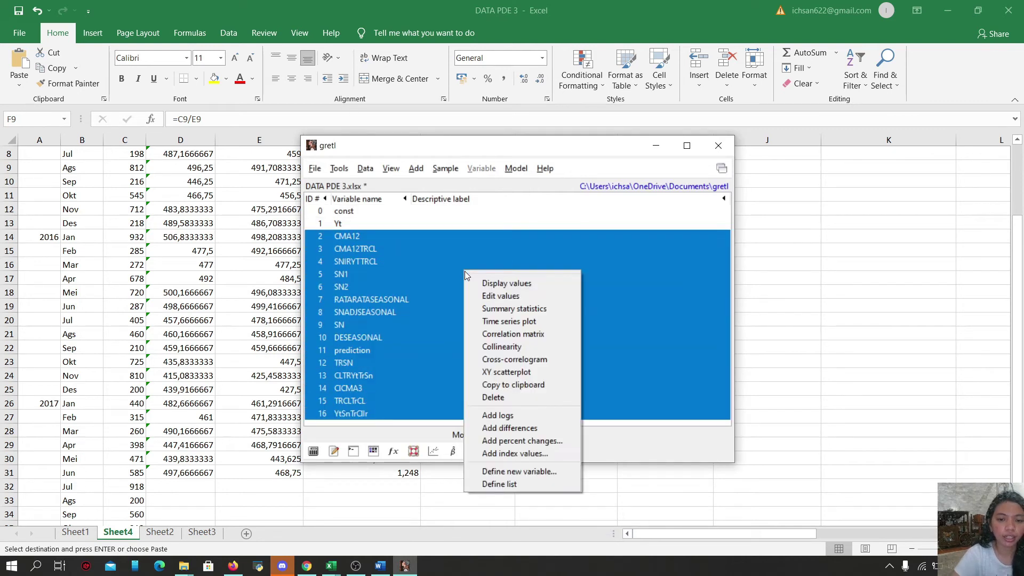
pyautogui.click(527, 394)
pyautogui.click(499, 342)
# Step: Apply a centered 12-observation simple moving average to Yt, graph the smoothed and cyclical series, and save them as ma_Yt and mc_Yt
pyautogui.click(480, 169)
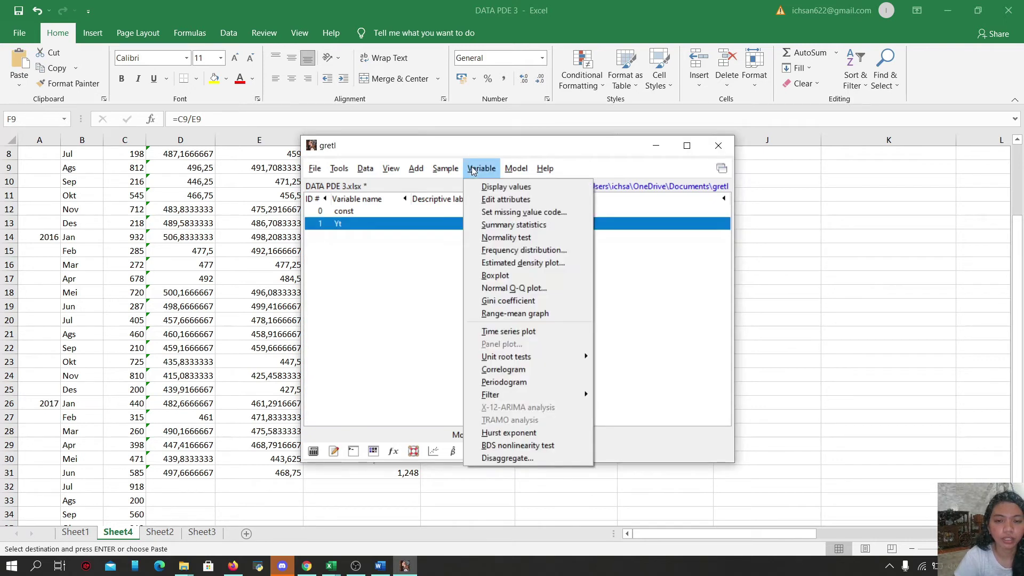
pyautogui.moveTo(528, 395)
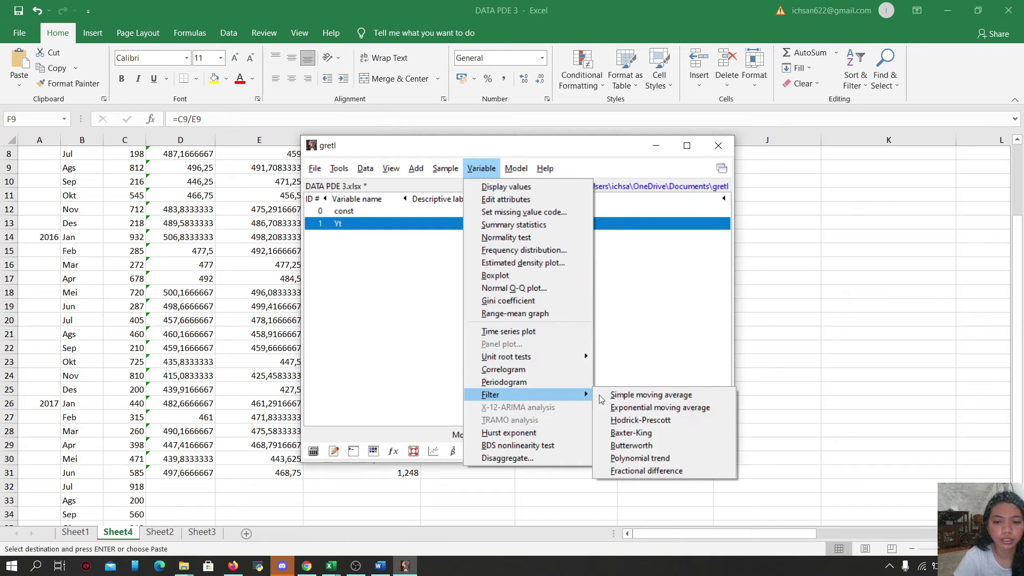
pyautogui.click(620, 395)
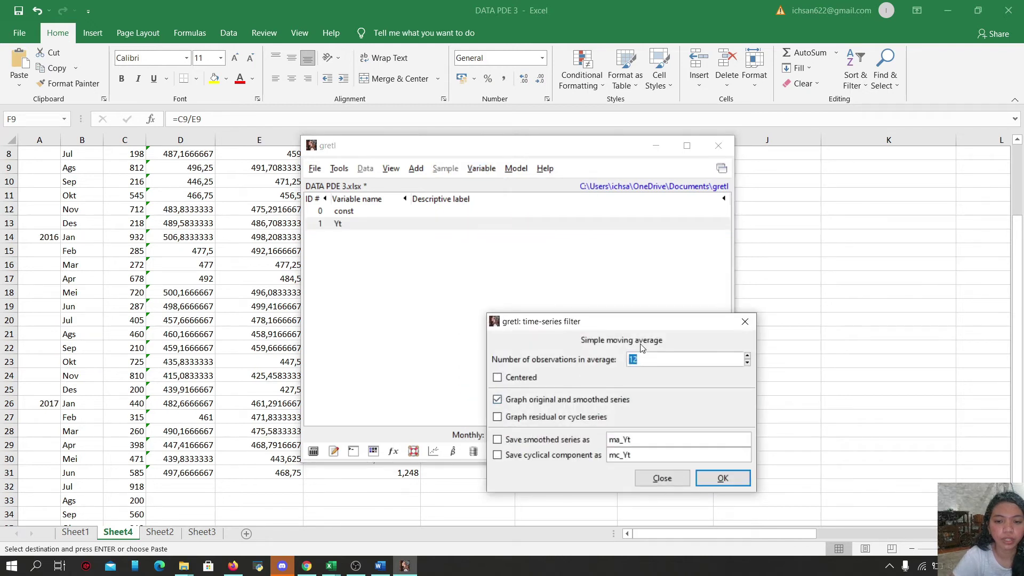
pyautogui.click(497, 379)
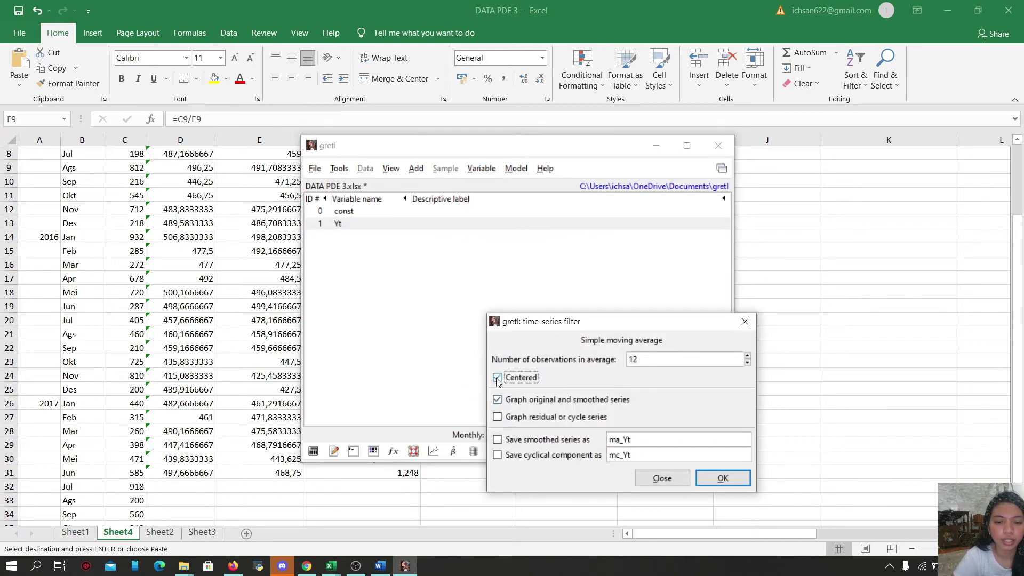
pyautogui.click(497, 418)
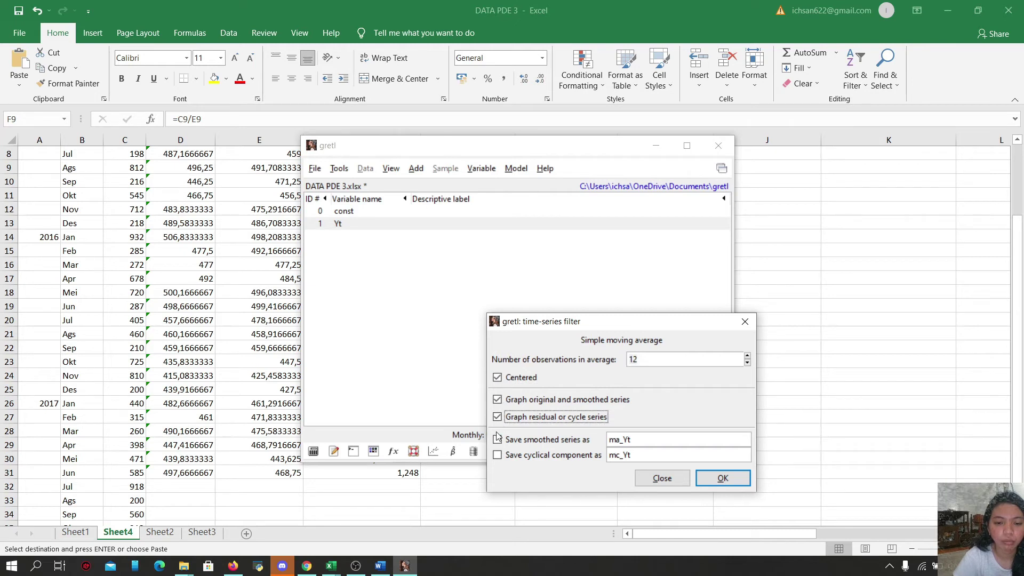
pyautogui.click(497, 454)
pyautogui.click(497, 440)
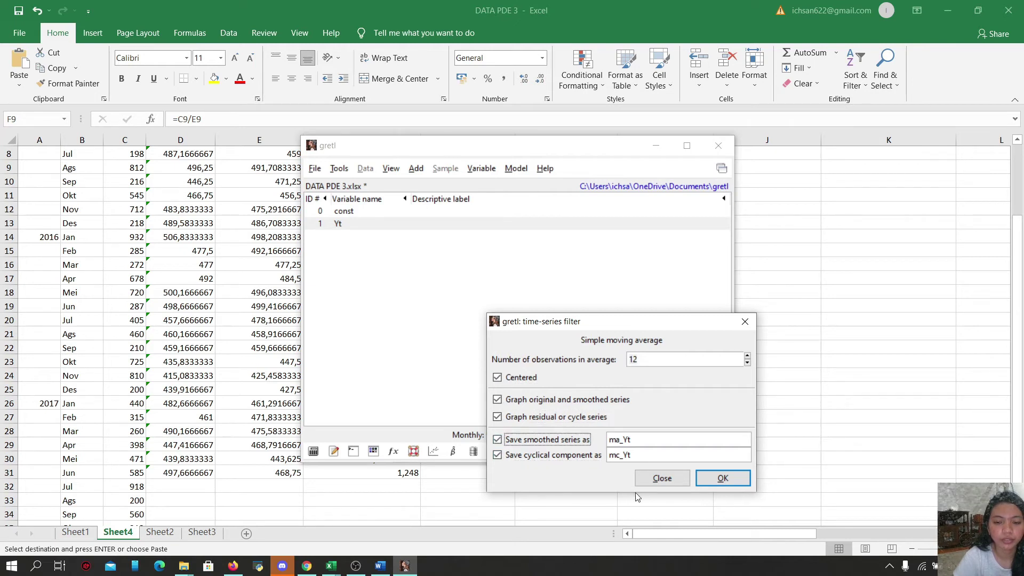
pyautogui.click(703, 481)
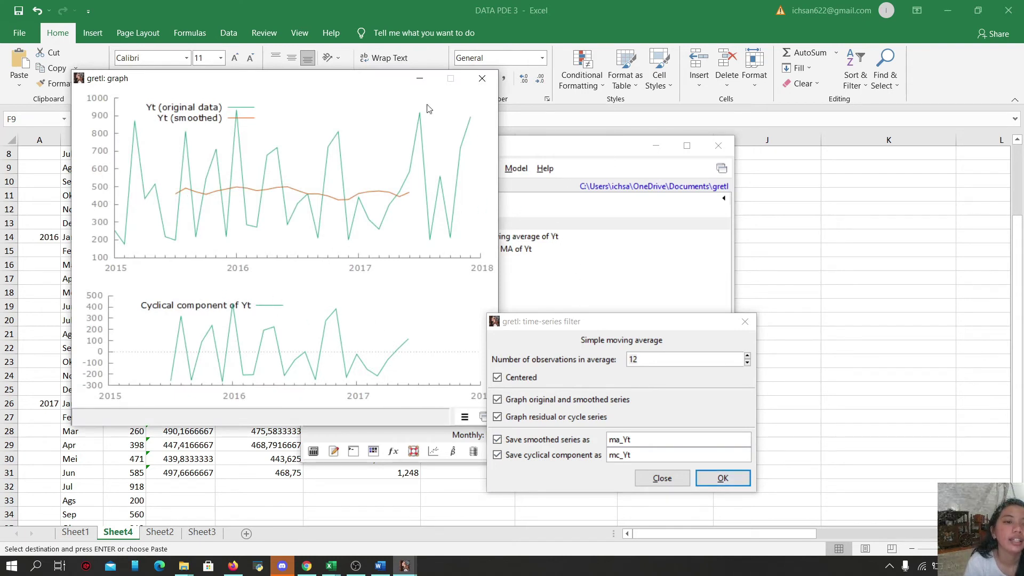
pyautogui.click(481, 78)
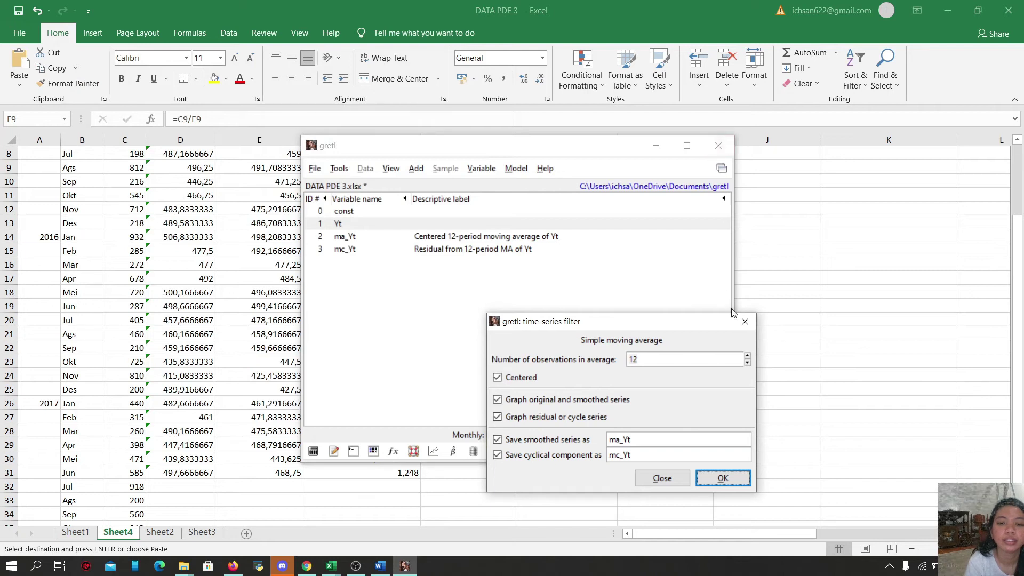
pyautogui.click(753, 327)
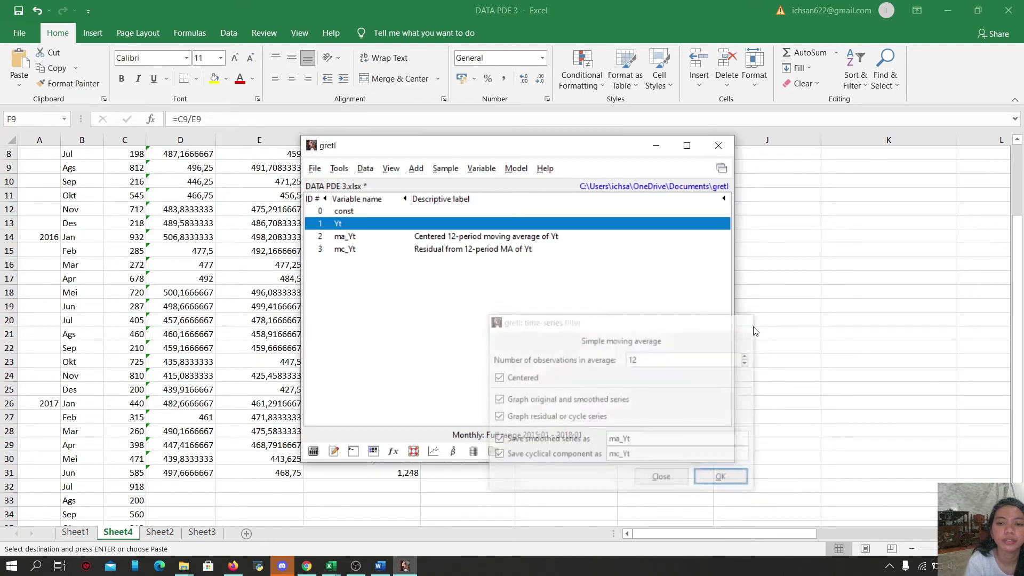
# Step: Minimize gretl without exiting it and return to the DATA PDE 3 workbook in Excel
pyautogui.click(715, 145)
pyautogui.click(829, 122)
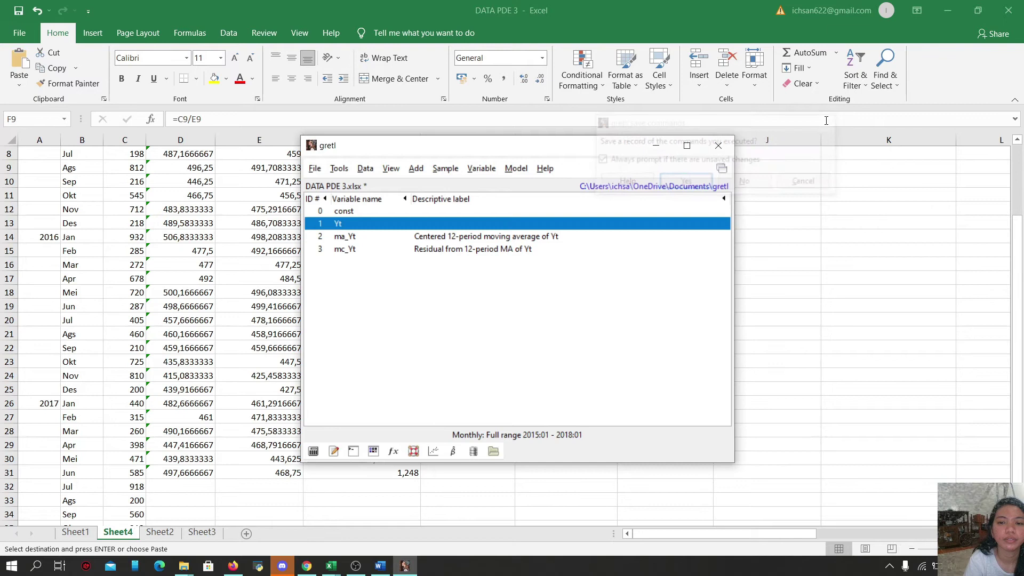
pyautogui.click(658, 150)
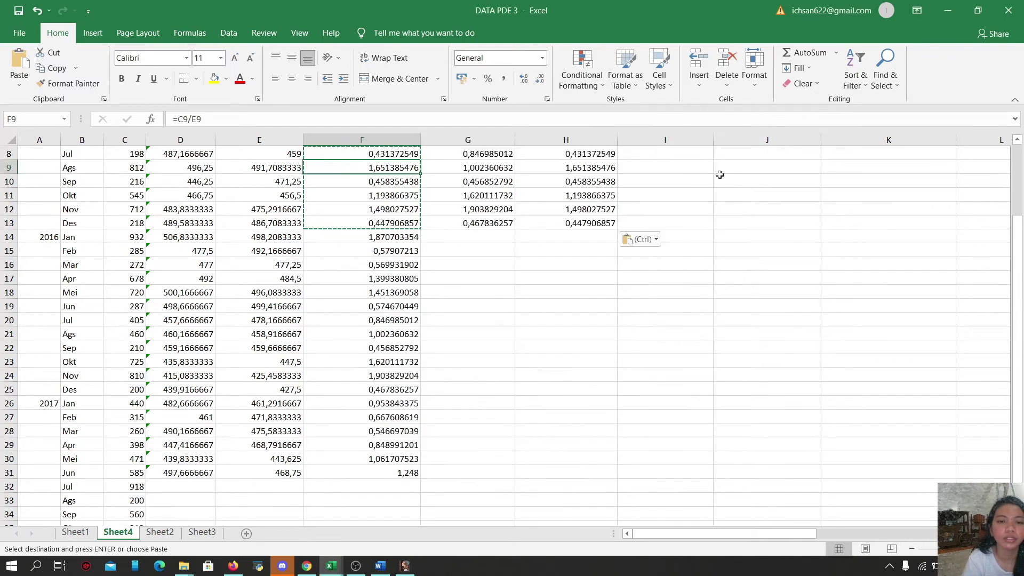
# Step: Enter =AVERAGE(G2:H2) in I2 to average the January sn1 and sn2 values in the rata-rata(seasonal) column
pyautogui.scroll(3, 1018, 256)
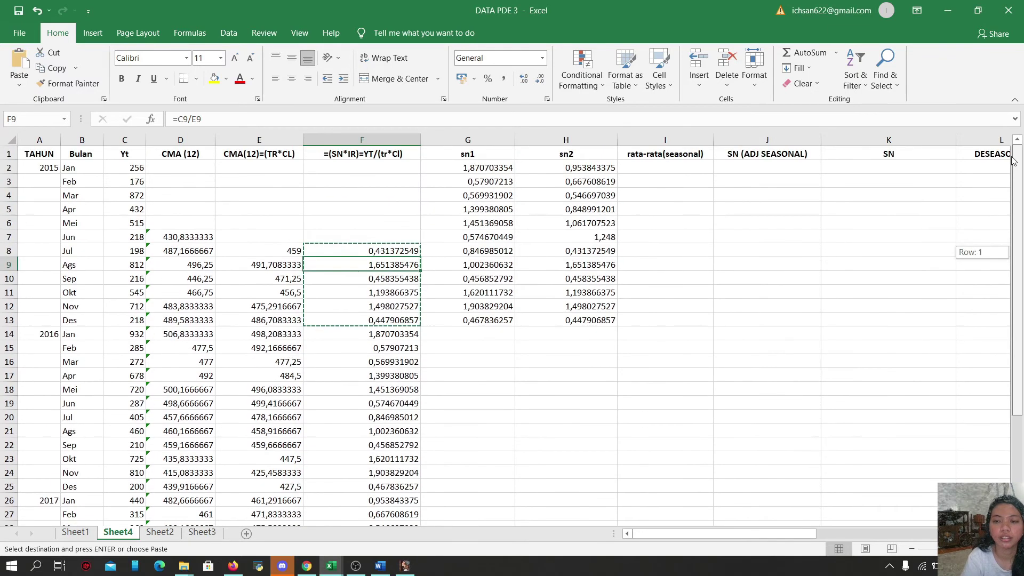
pyautogui.click(682, 168)
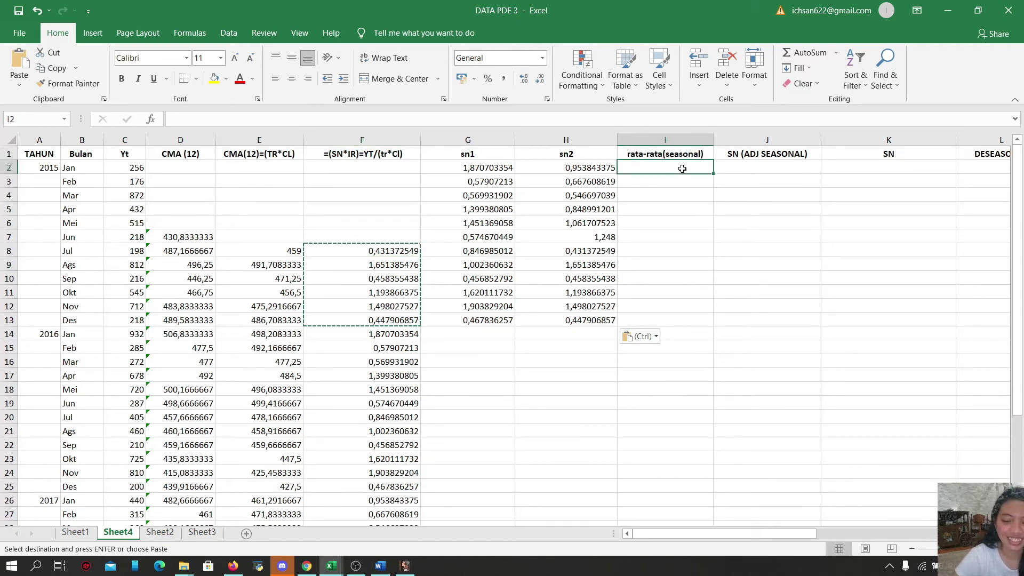
pyautogui.doubleClick(683, 169)
pyautogui.write('=')
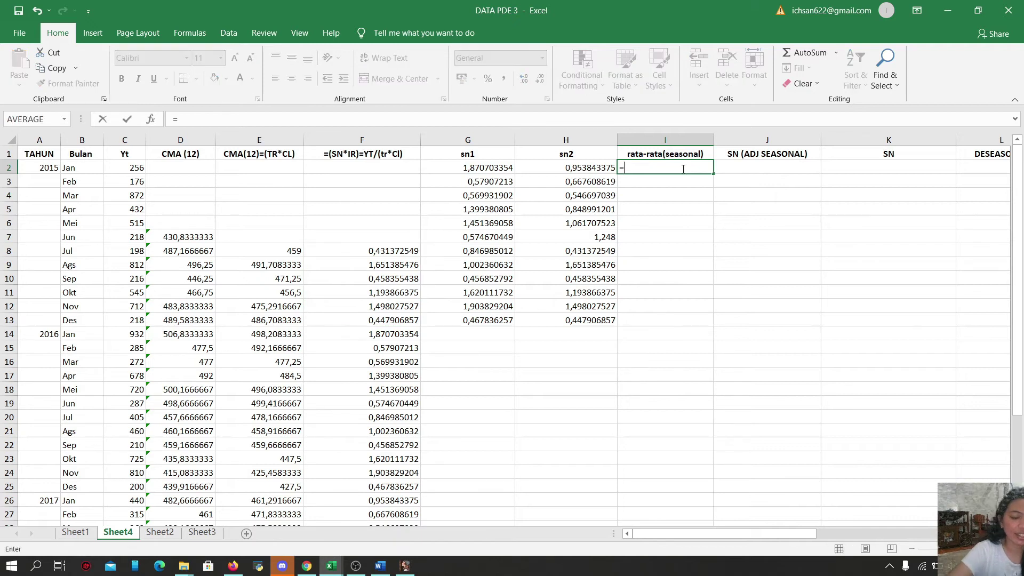
pyautogui.write('average')
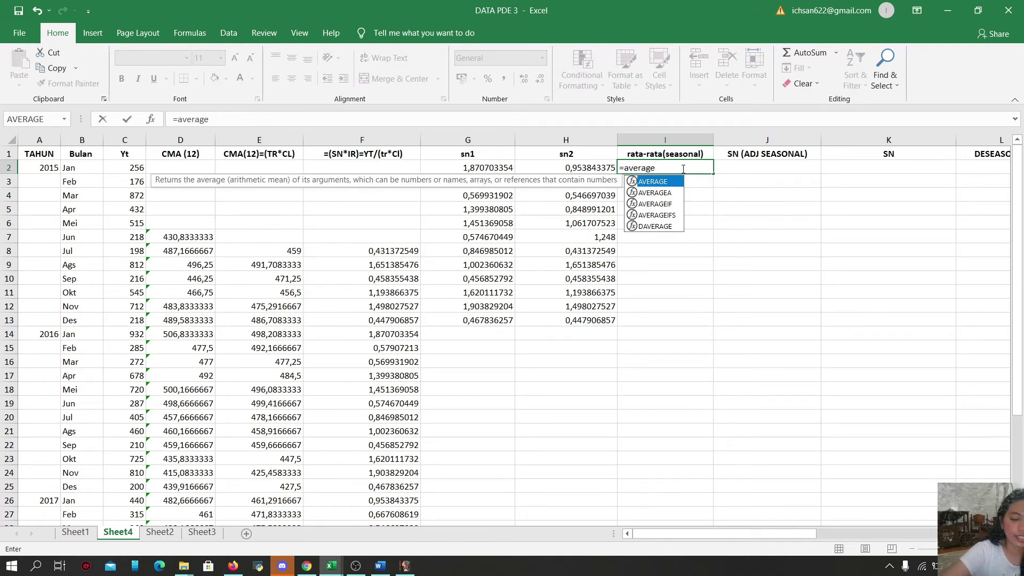
pyautogui.write('(')
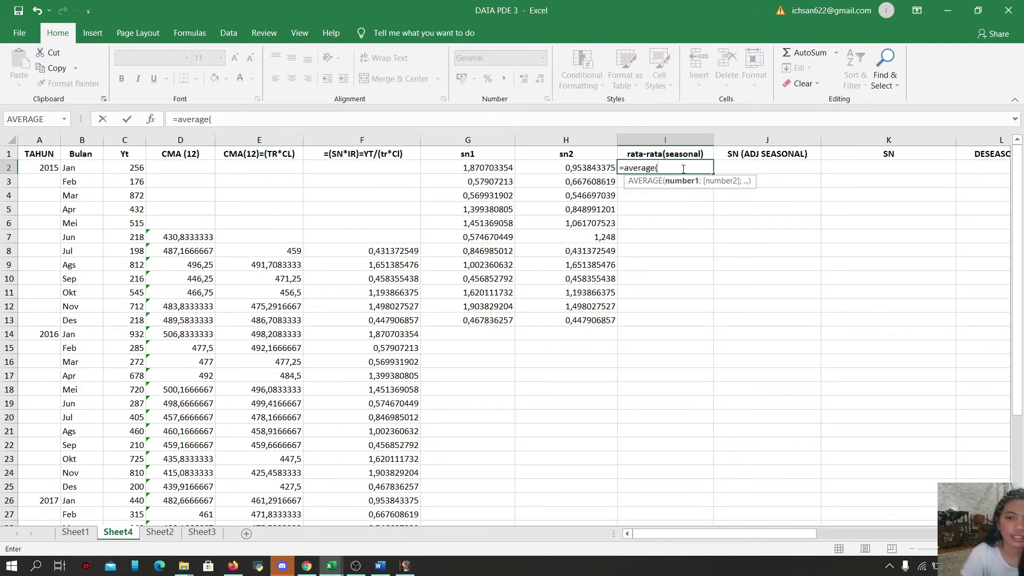
pyautogui.click(606, 167)
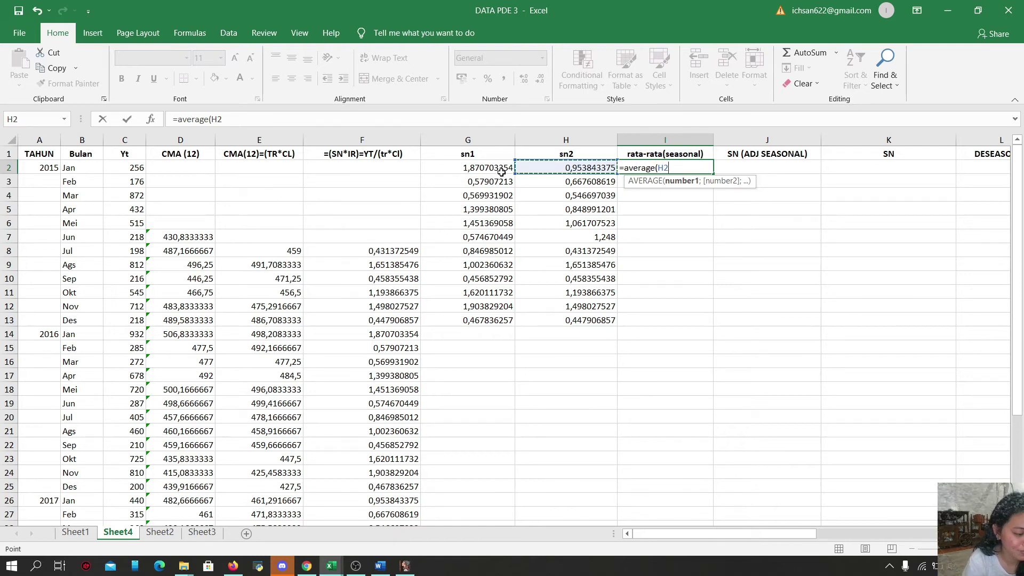
pyautogui.moveTo(491, 170); pyautogui.dragTo(542, 168)
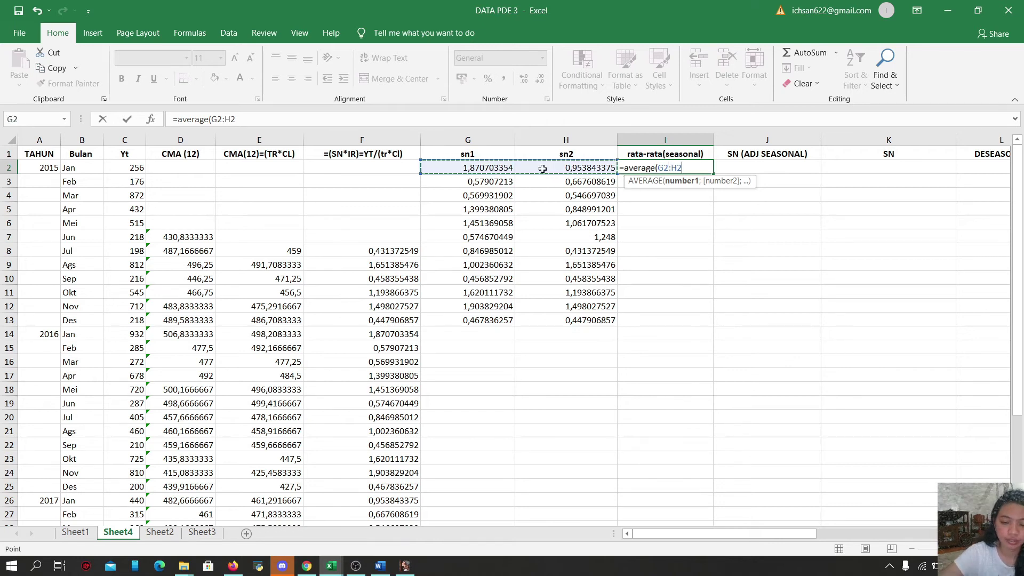
pyautogui.write(')')
pyautogui.press('Return')
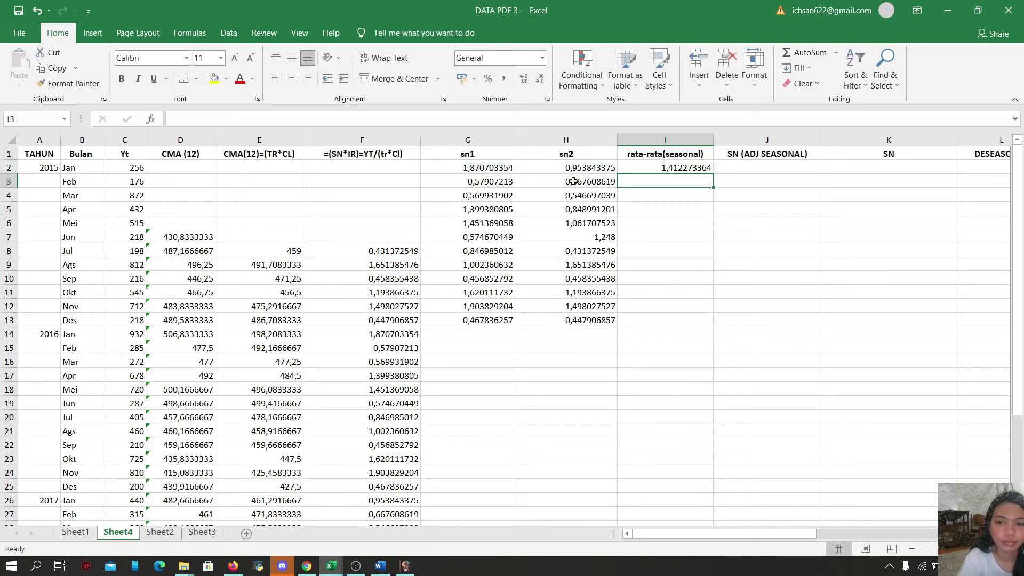
# Step: Fill the AVERAGE formula from I2 down to I13 so the seasonal averages cover January to December
pyautogui.click(657, 168)
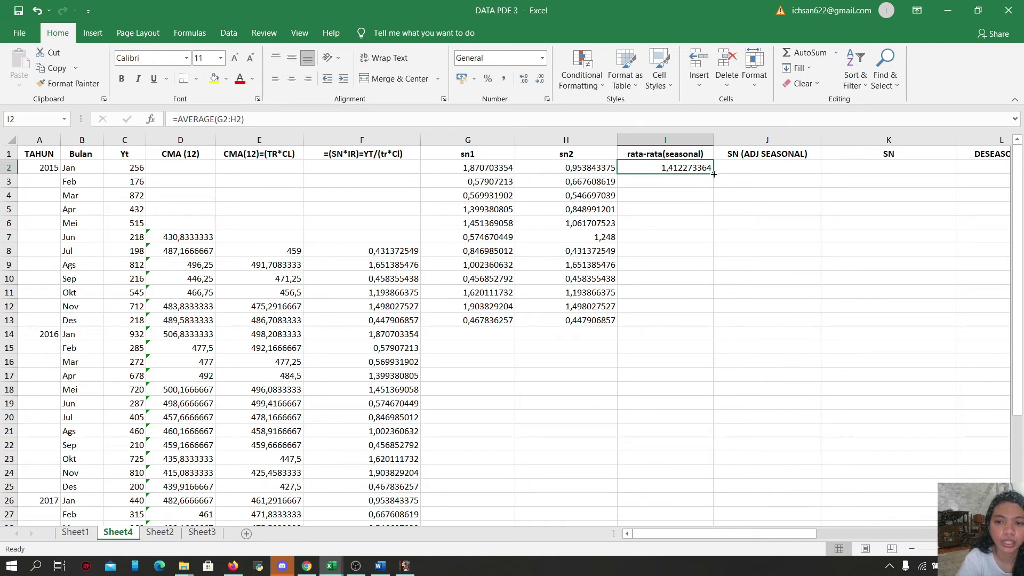
pyautogui.moveTo(712, 174); pyautogui.dragTo(682, 317)
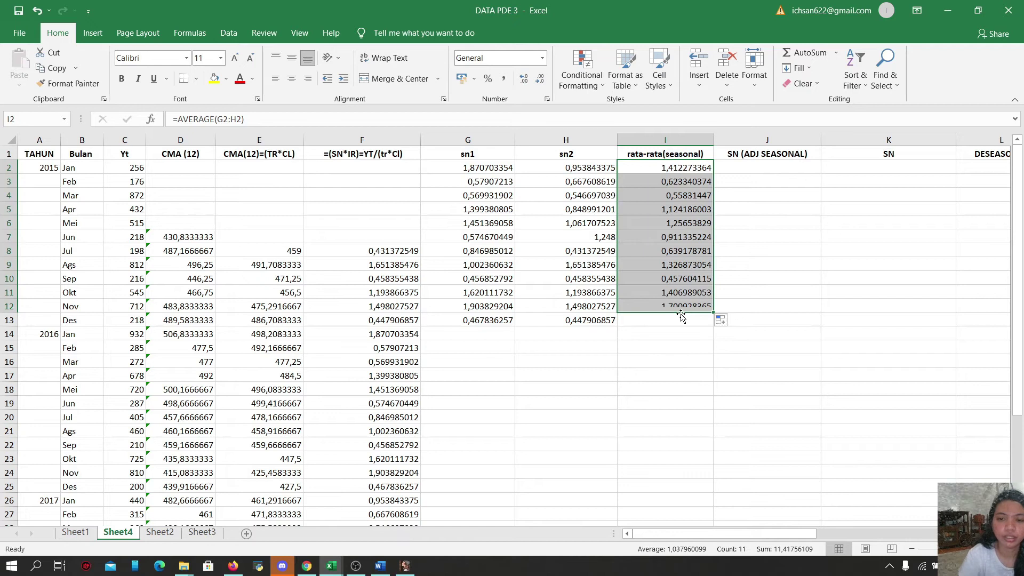
pyautogui.click(696, 170)
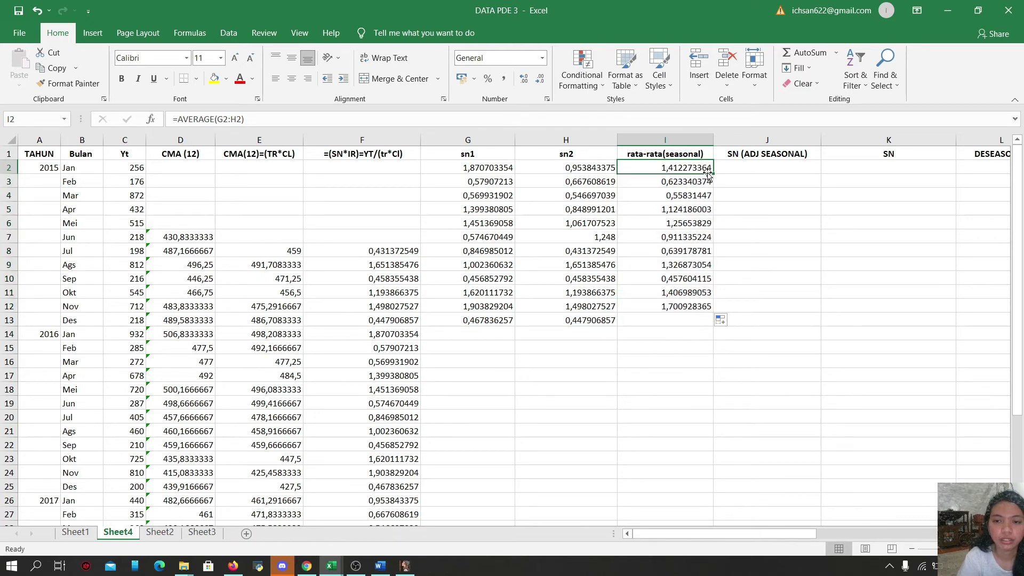
pyautogui.moveTo(714, 175); pyautogui.dragTo(694, 324)
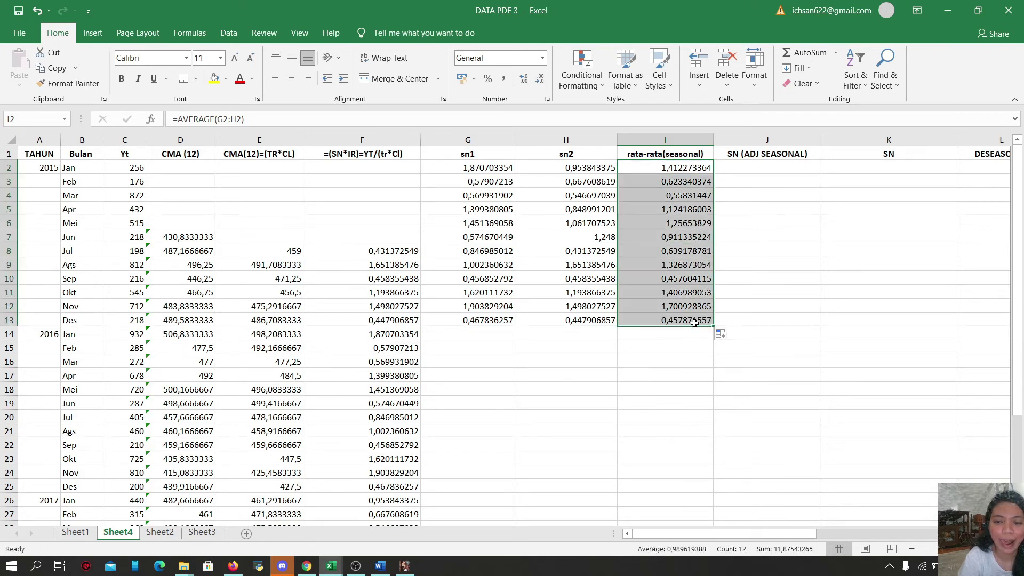
# Step: Total the twelve seasonal averages in I14 with =SUM(I2:I13)
pyautogui.click(664, 334)
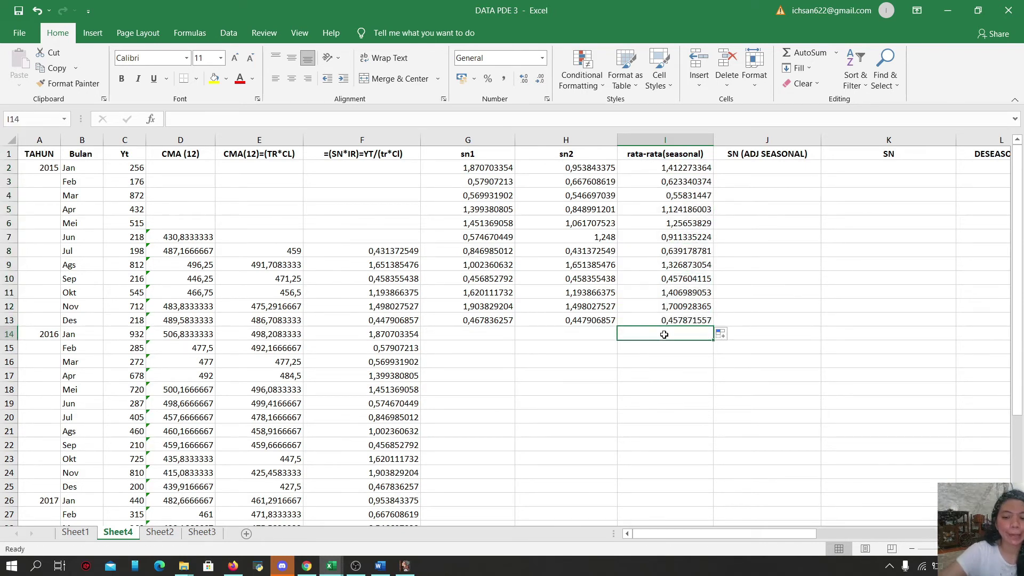
pyautogui.write('=sum(')
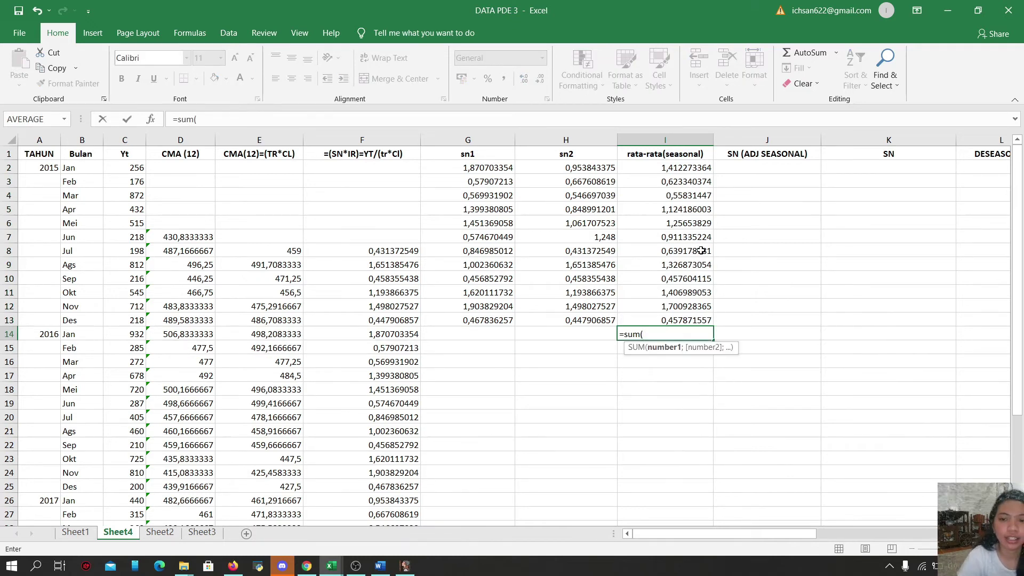
pyautogui.moveTo(698, 170); pyautogui.dragTo(695, 314)
pyautogui.write(')')
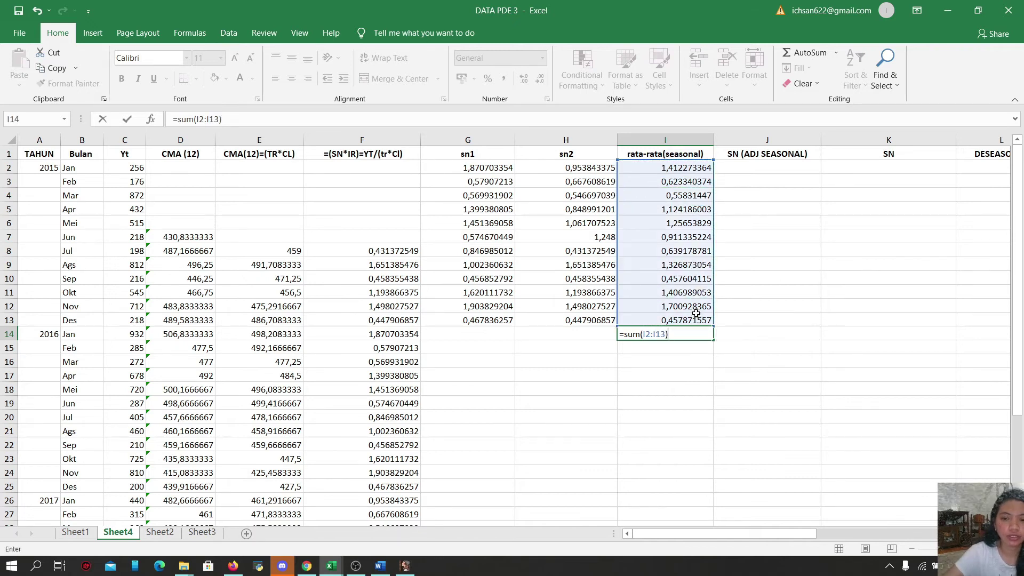
pyautogui.press('Return')
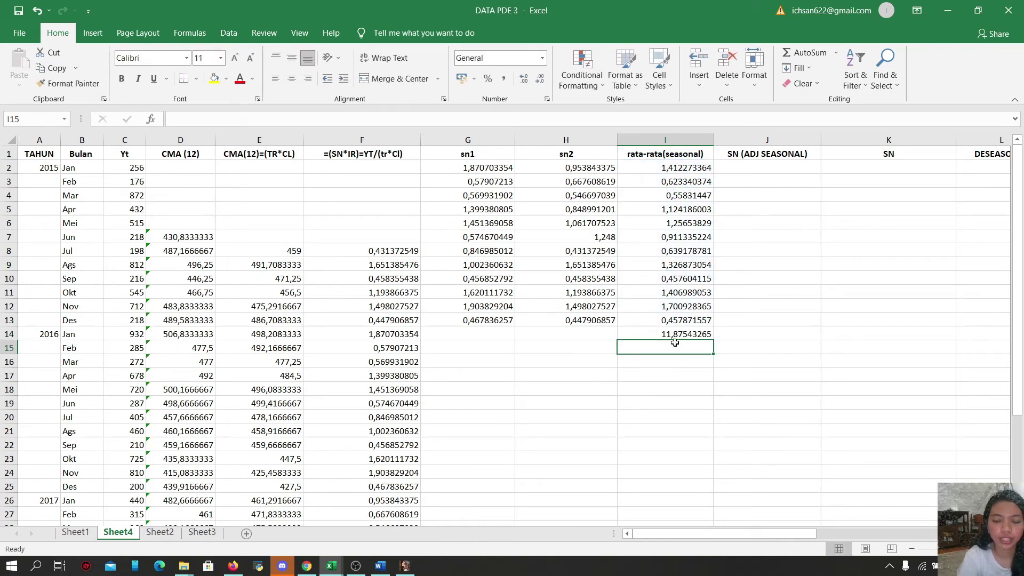
pyautogui.write('12/')
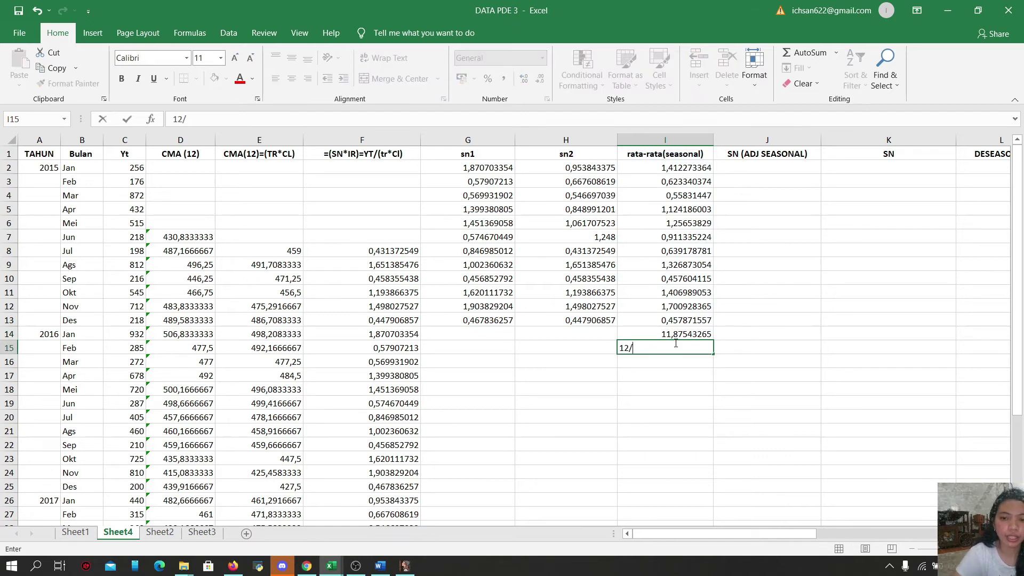
pyautogui.click(676, 333)
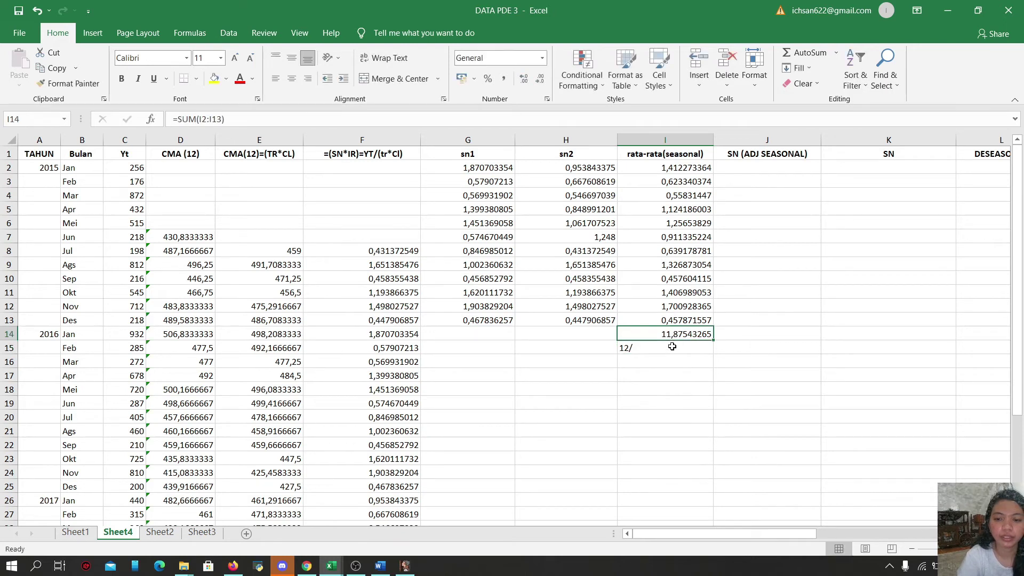
pyautogui.click(672, 347)
pyautogui.press('Delete')
# Step: Enter =12/I14 in I15 to compute the correction factor from the total of the seasonal averages
pyautogui.write('=')
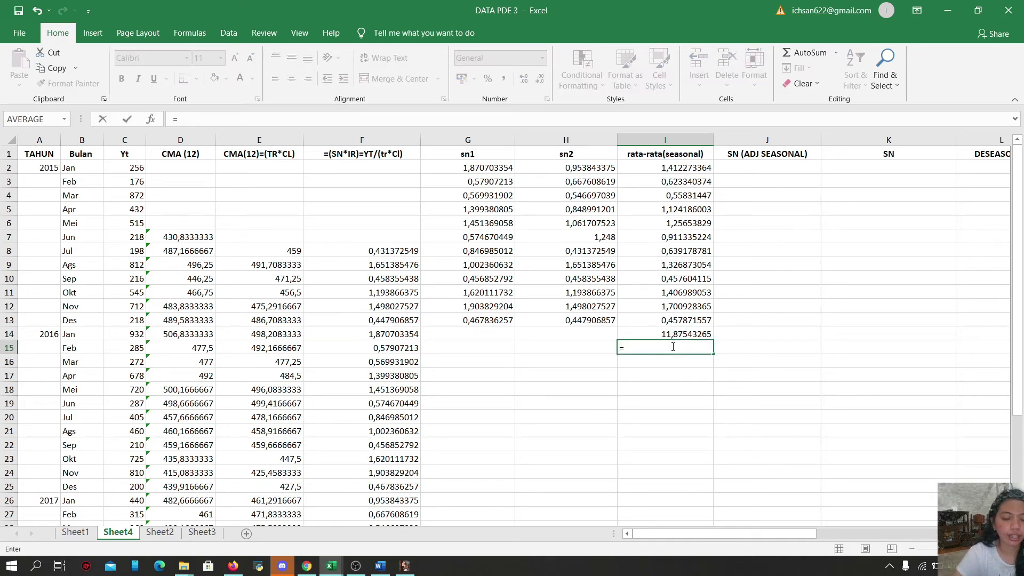
pyautogui.write('12')
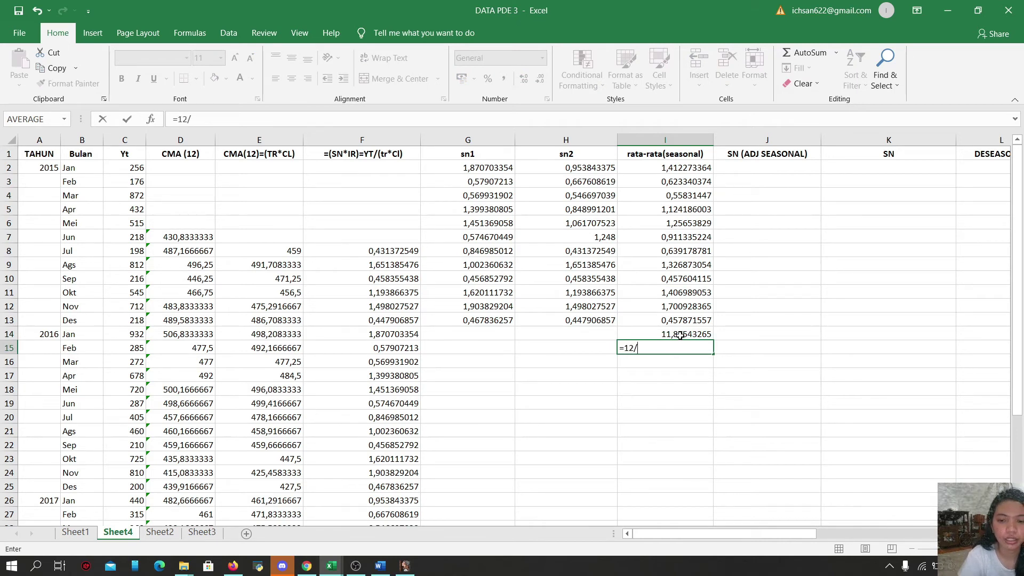
pyautogui.write('/')
pyautogui.click(680, 335)
pyautogui.press('Return')
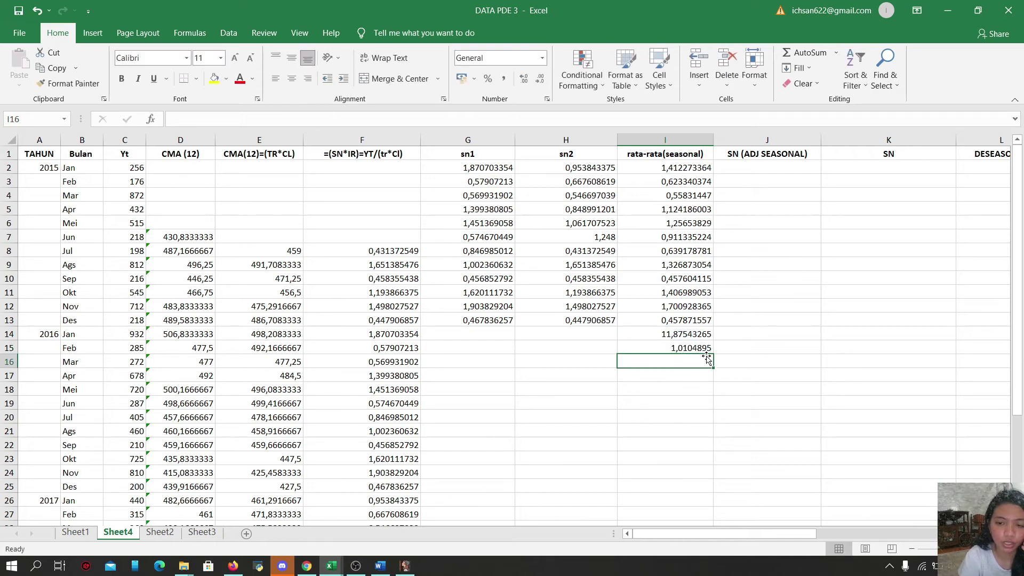
# Step: Enter =I2*$I$15 in J2 to calculate the January adjusted seasonal index with a fixed reference to the correction factor
pyautogui.click(771, 166)
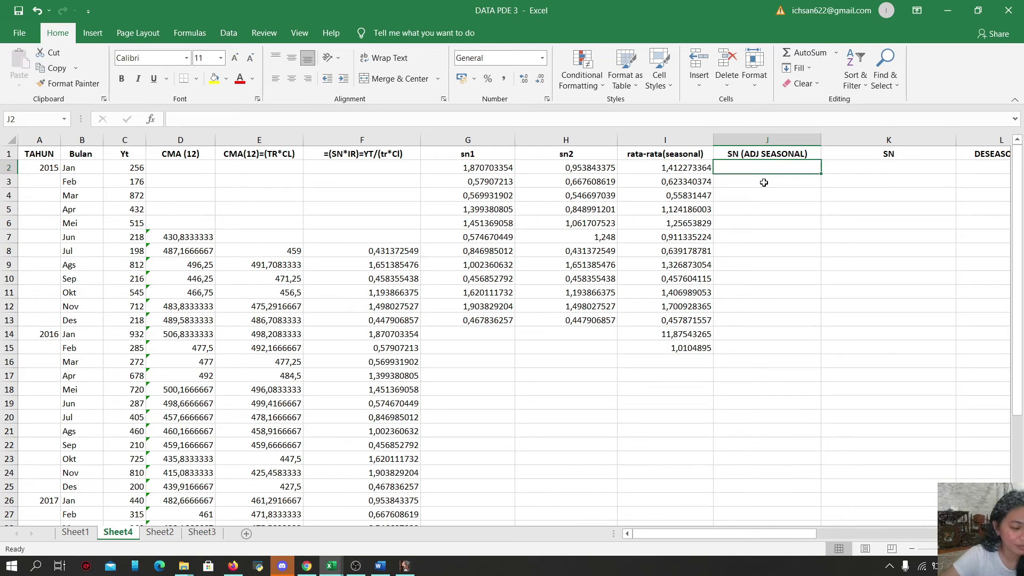
pyautogui.write('=')
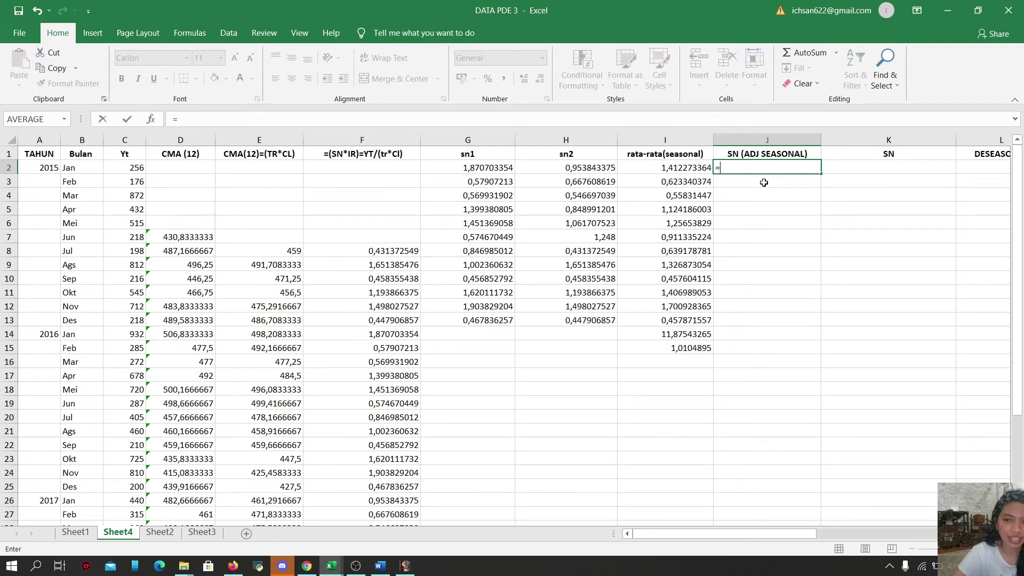
pyautogui.click(695, 166)
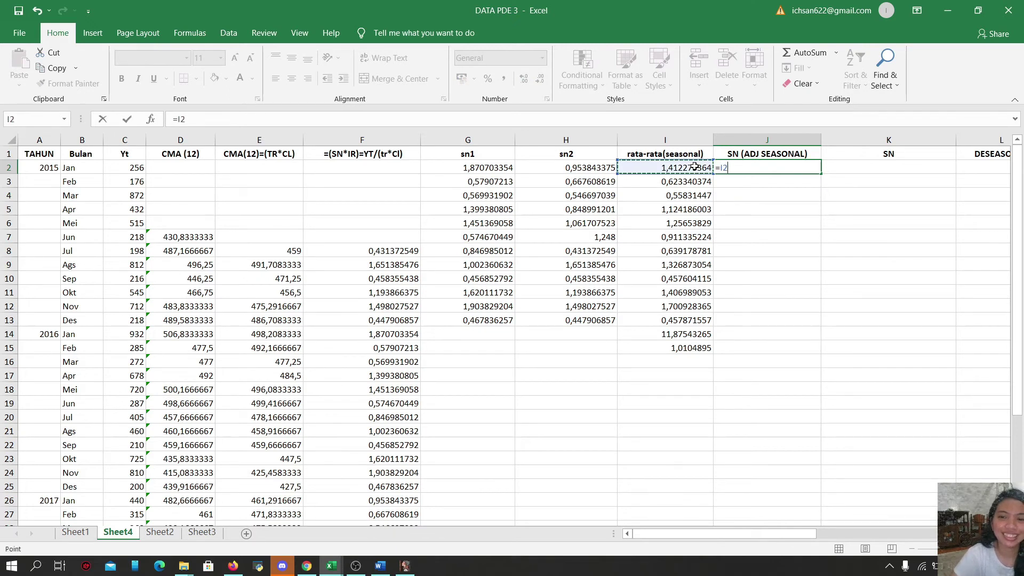
pyautogui.write('*')
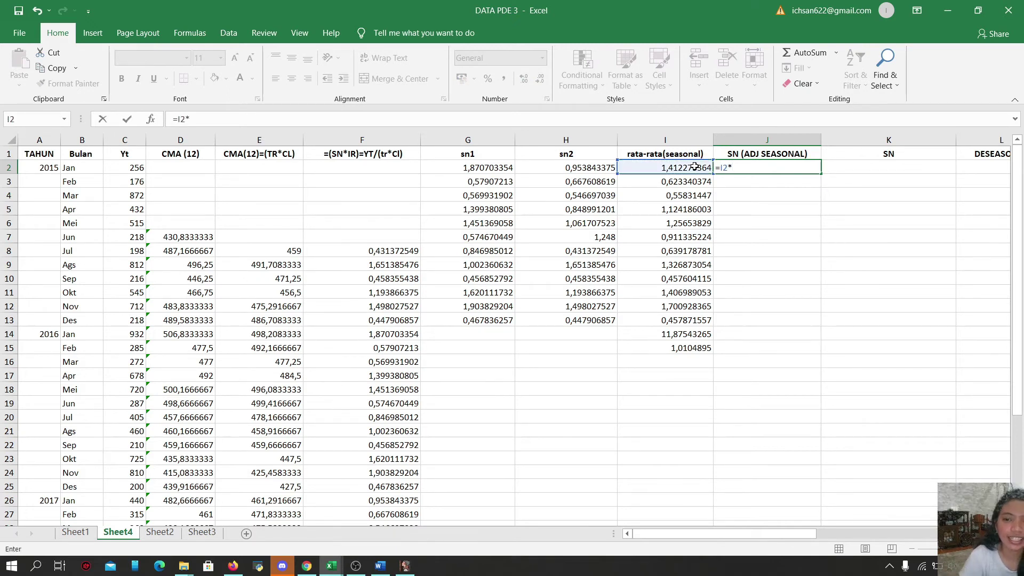
pyautogui.click(672, 347)
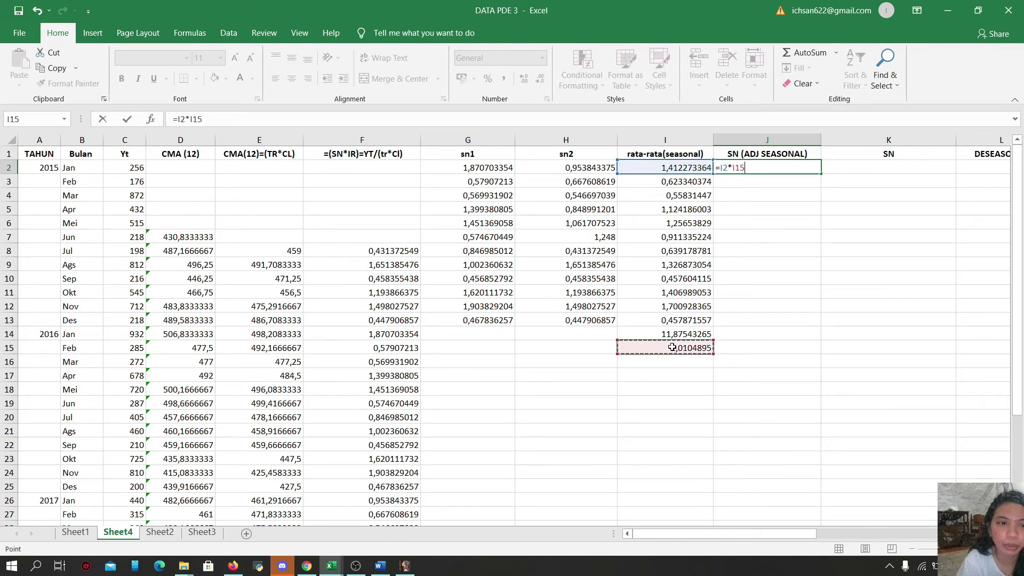
pyautogui.click(190, 119)
pyautogui.write('$')
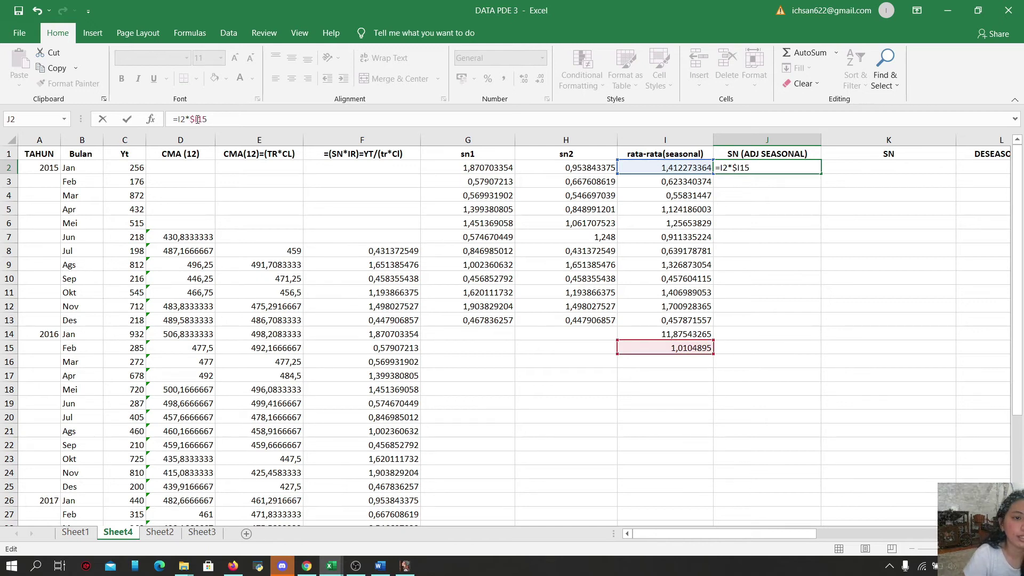
pyautogui.click(198, 119)
pyautogui.write('$')
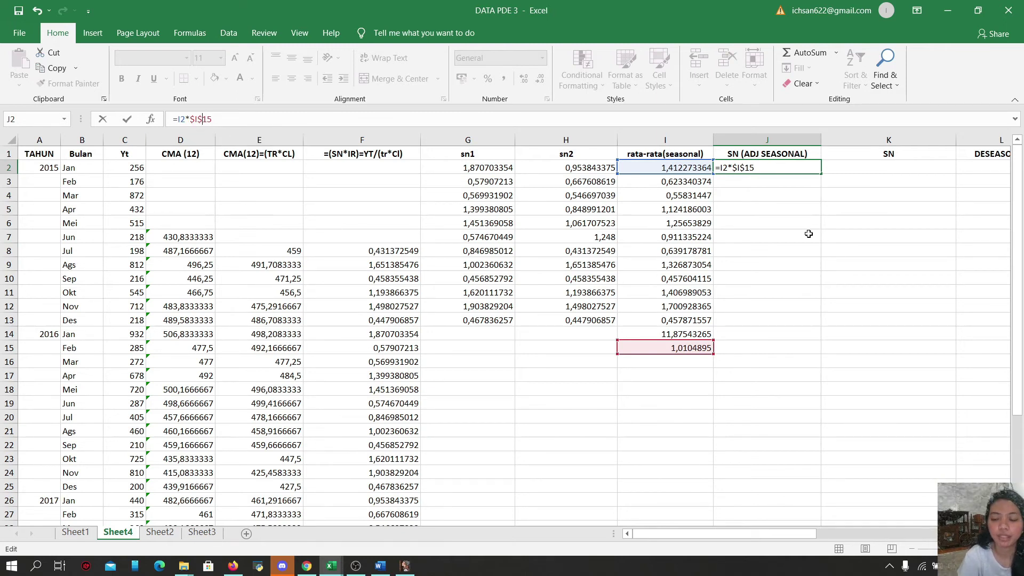
pyautogui.press('Return')
# Step: Fill the adjusted seasonal formula from J2 down to J15, and clear the surplus entry in J15
pyautogui.click(800, 166)
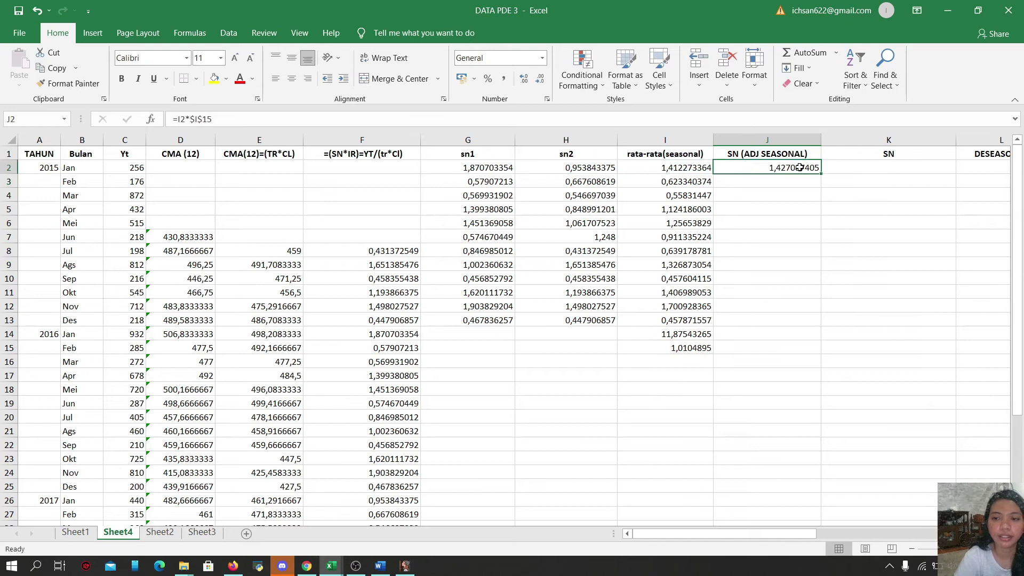
pyautogui.moveTo(819, 174); pyautogui.dragTo(797, 348)
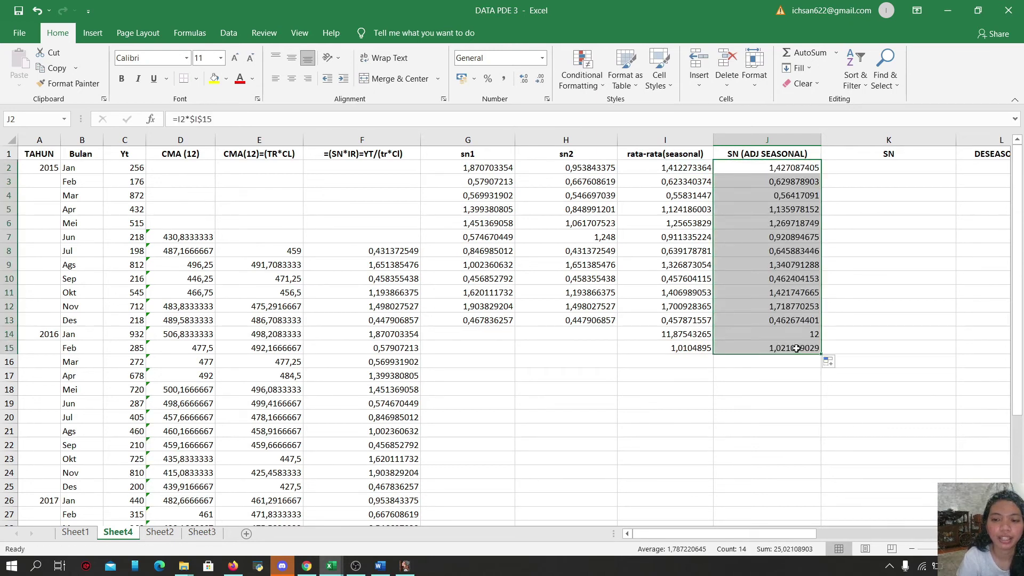
pyautogui.moveTo(801, 172); pyautogui.dragTo(818, 349)
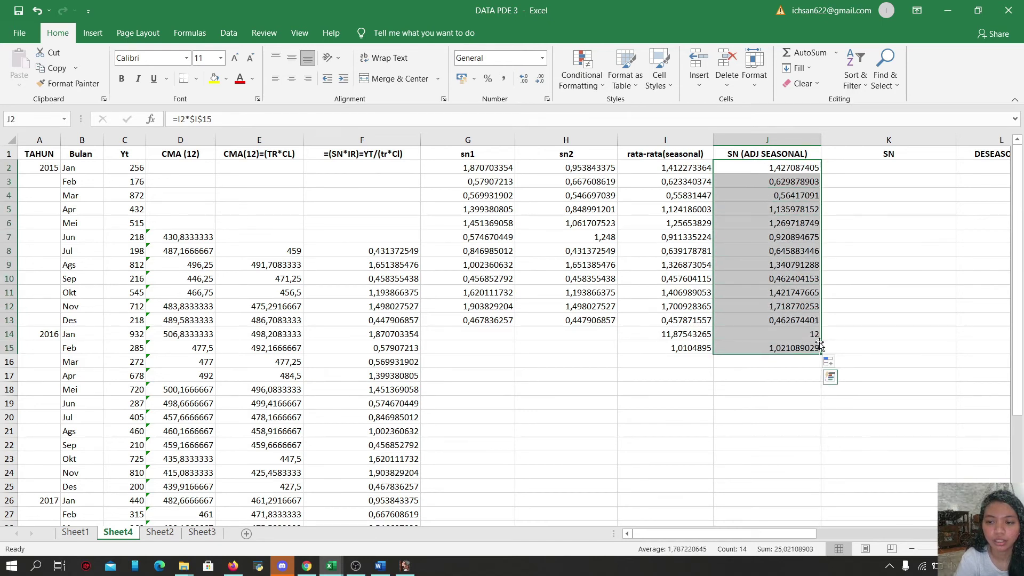
pyautogui.click(808, 169)
pyautogui.moveTo(821, 174); pyautogui.dragTo(818, 349)
pyautogui.click(812, 349)
pyautogui.doubleClick(812, 349)
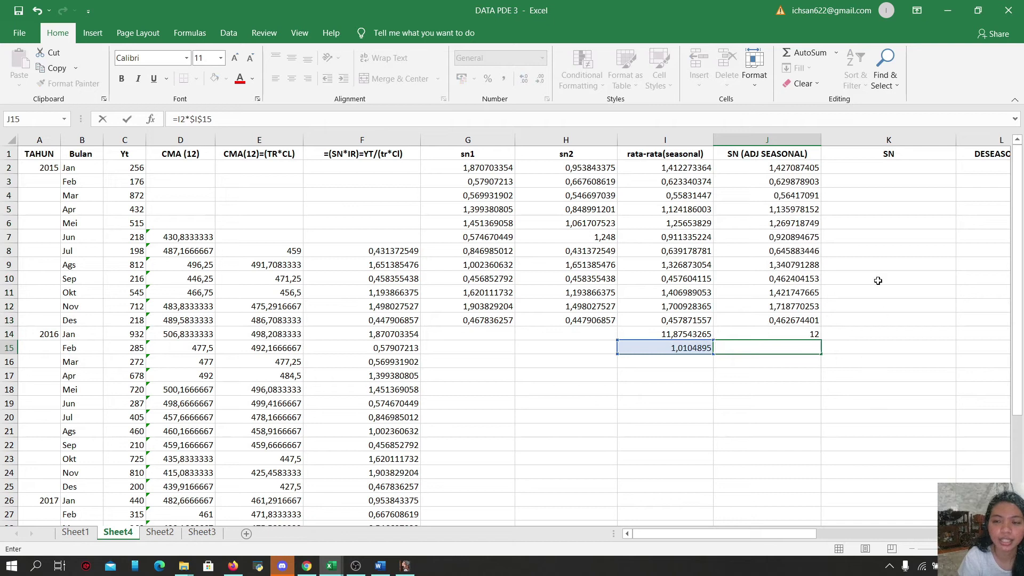
pyautogui.moveTo(814, 532); pyautogui.dragTo(875, 535)
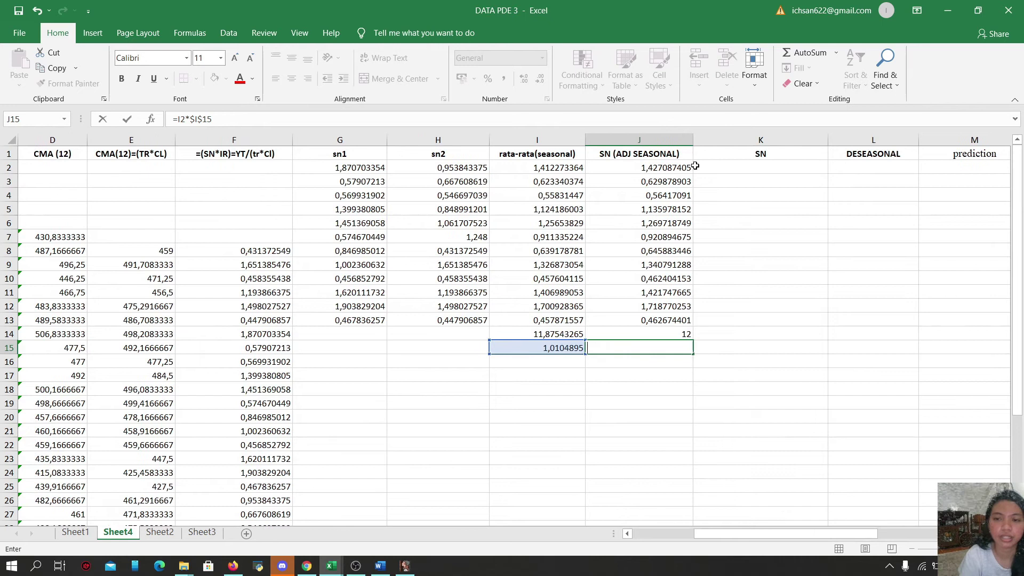
pyautogui.press('Escape')
# Step: Copy the twelve adjusted seasonal indices in J2:J13 and paste them as values into the SN column starting at K2
pyautogui.moveTo(678, 168); pyautogui.dragTo(680, 318)
pyautogui.hotkey('ctrl', 'c')
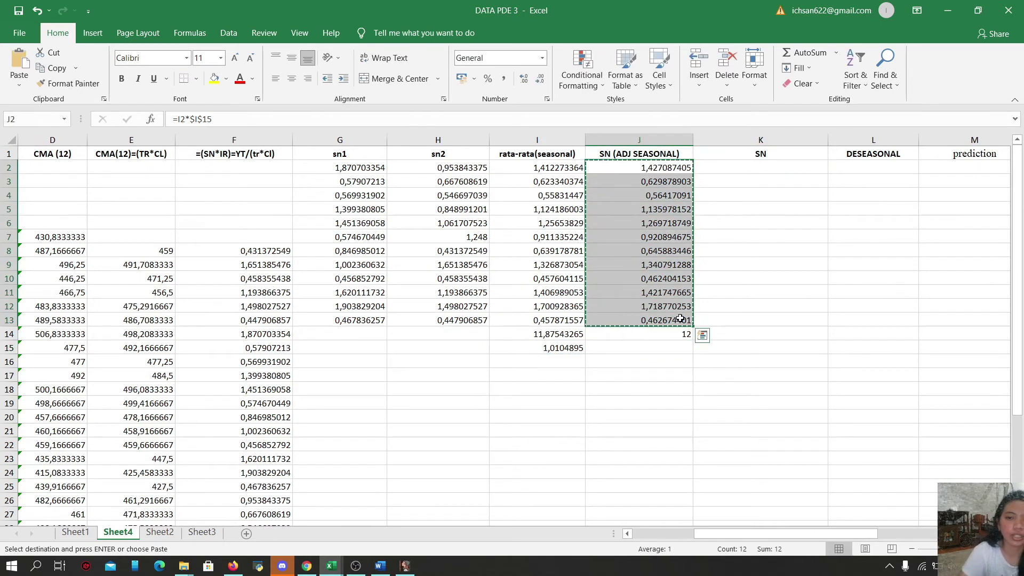
pyautogui.click(778, 167)
pyautogui.rightClick(778, 167)
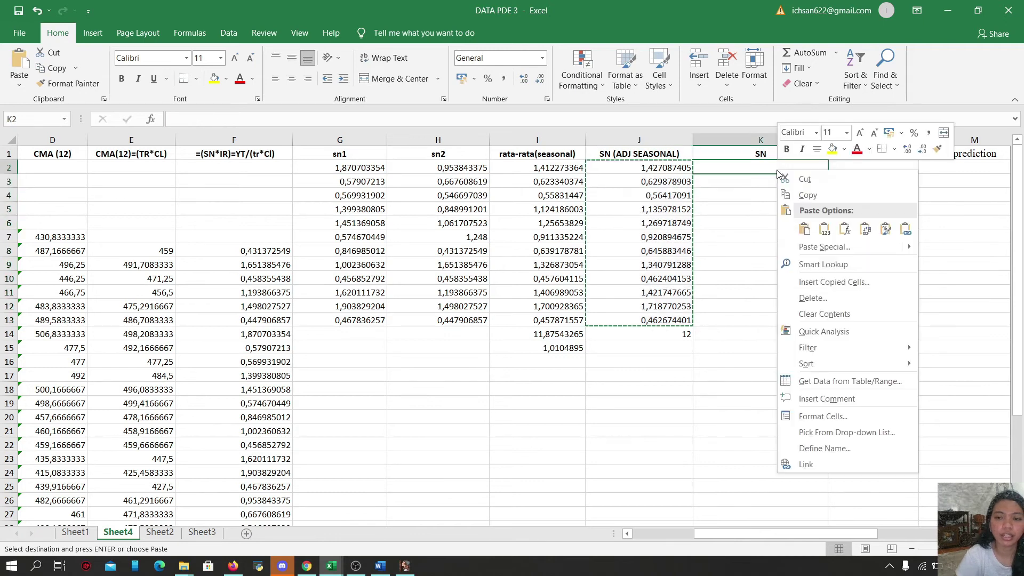
pyautogui.click(823, 231)
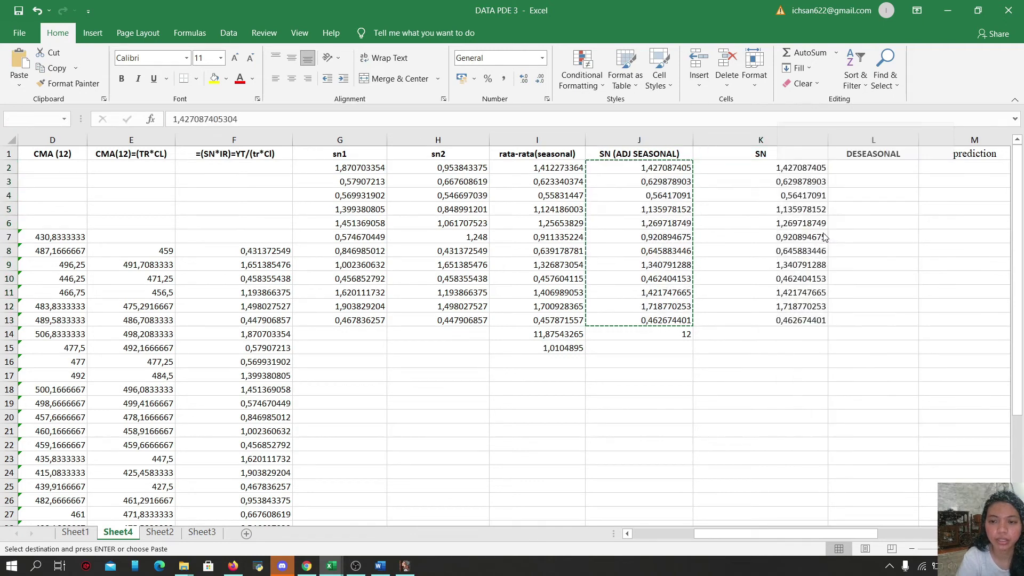
# Step: Repeat the copied seasonal indices as values at K14 and K26 to cover 2016 and 2017
pyautogui.click(775, 334)
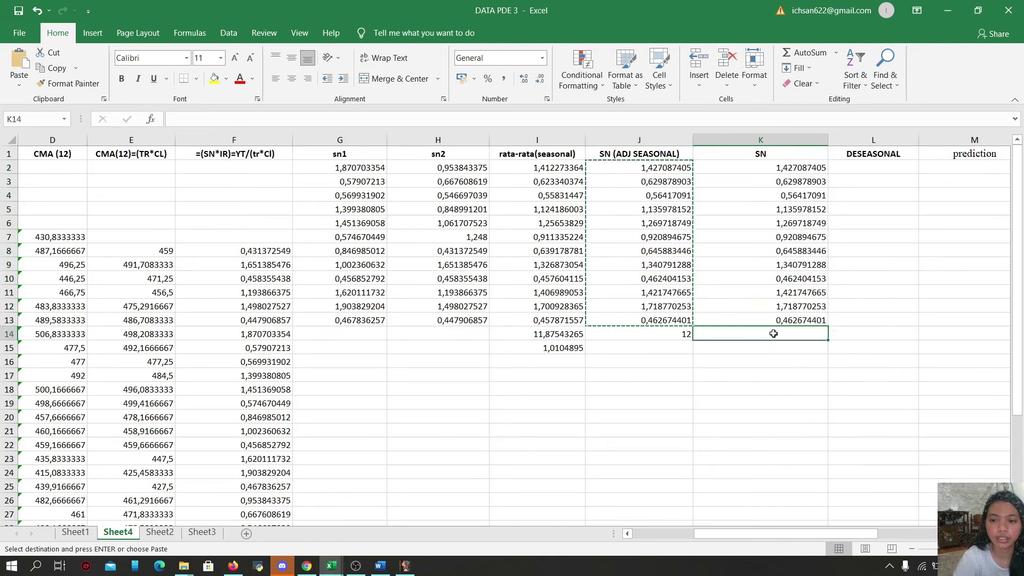
pyautogui.rightClick(775, 334)
pyautogui.click(821, 89)
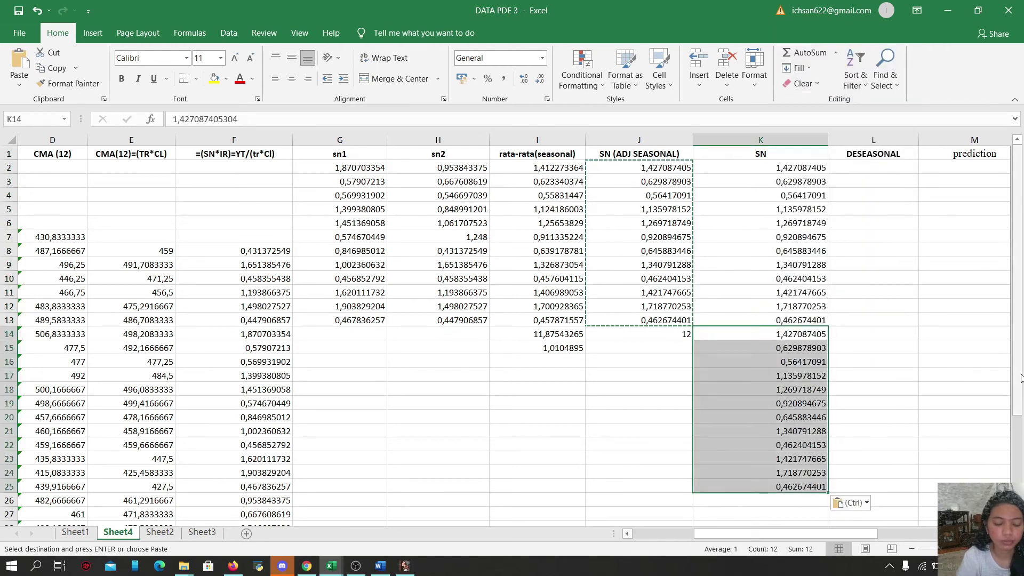
pyautogui.scroll(-3, 1020, 377)
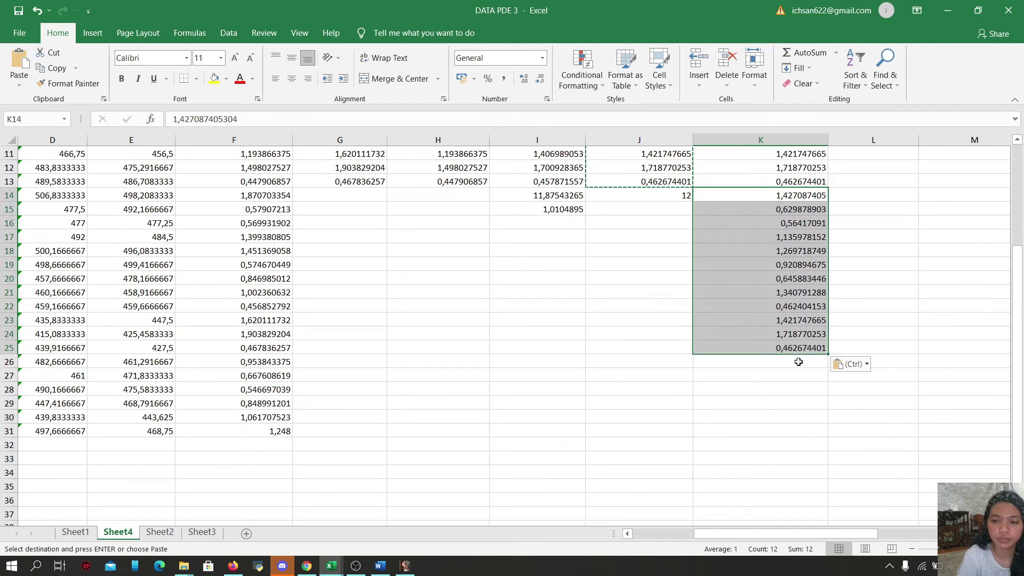
pyautogui.rightClick(799, 362)
pyautogui.click(845, 120)
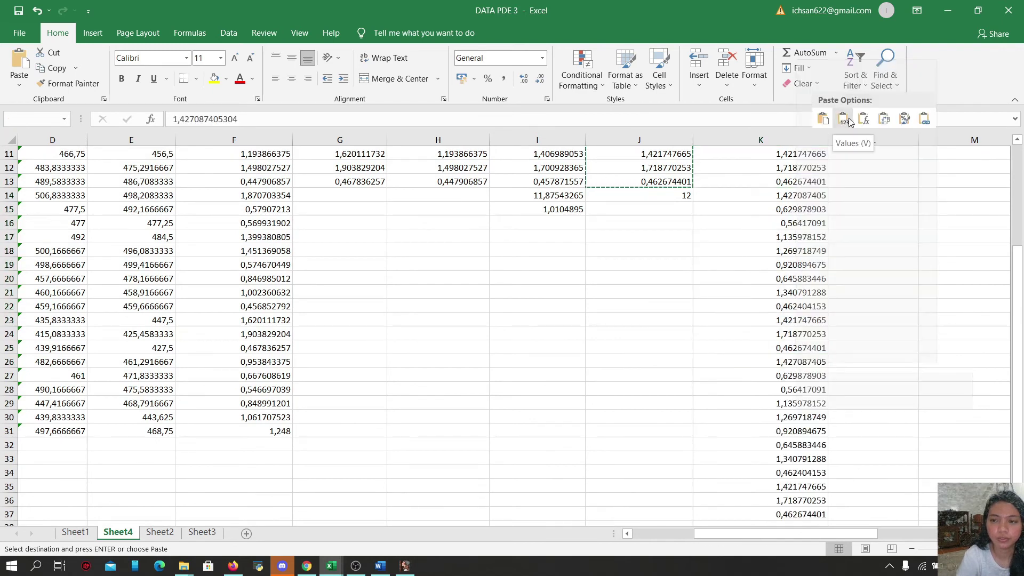
# Step: Enter =C2/K2 in L2 of the DESEASONAL column to divide January 2015 Yt by its SN index
pyautogui.moveTo(1016, 254); pyautogui.dragTo(1011, 128)
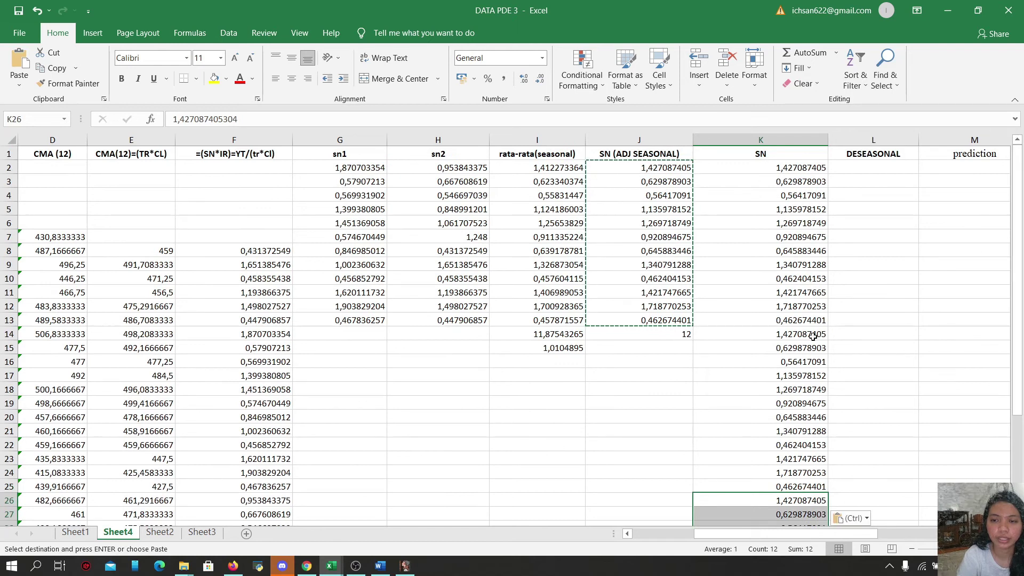
pyautogui.click(878, 171)
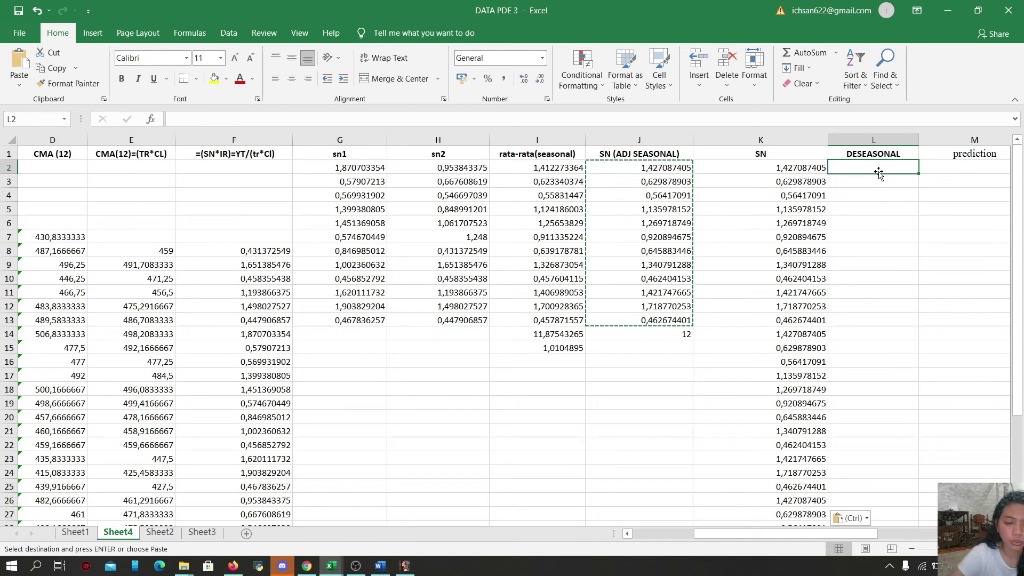
pyautogui.write('=')
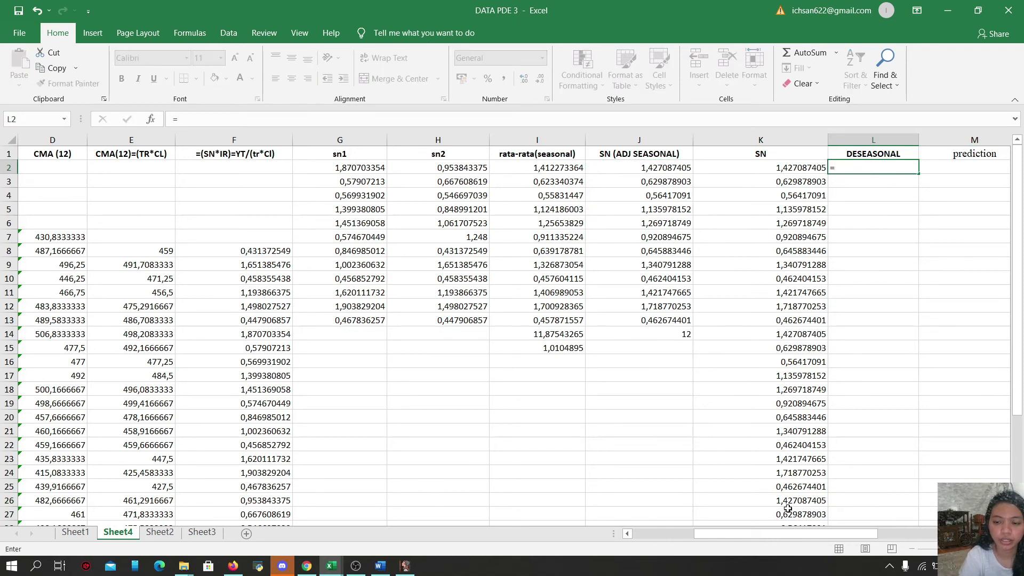
pyautogui.moveTo(775, 537); pyautogui.dragTo(714, 537)
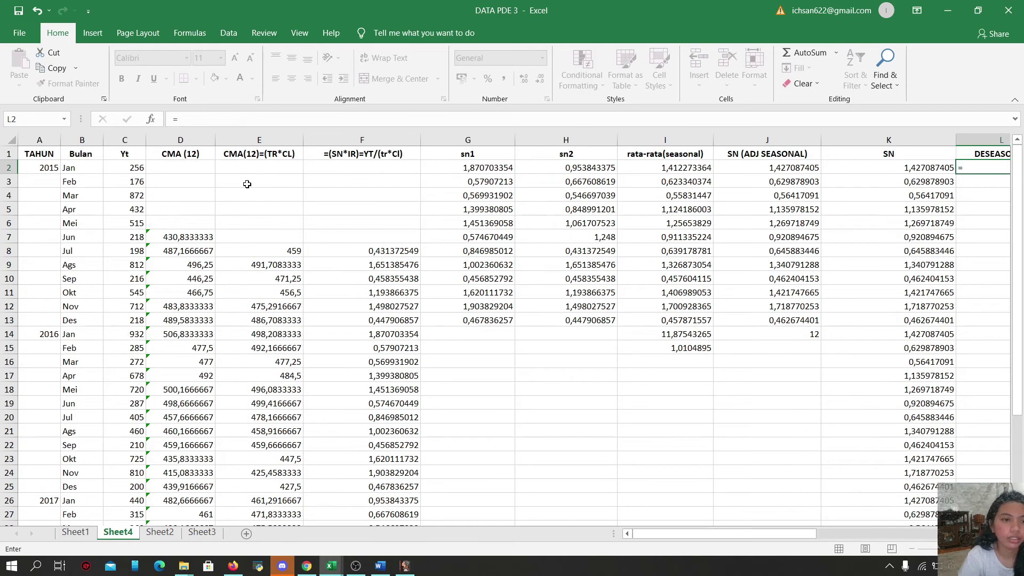
pyautogui.click(134, 169)
pyautogui.write('/')
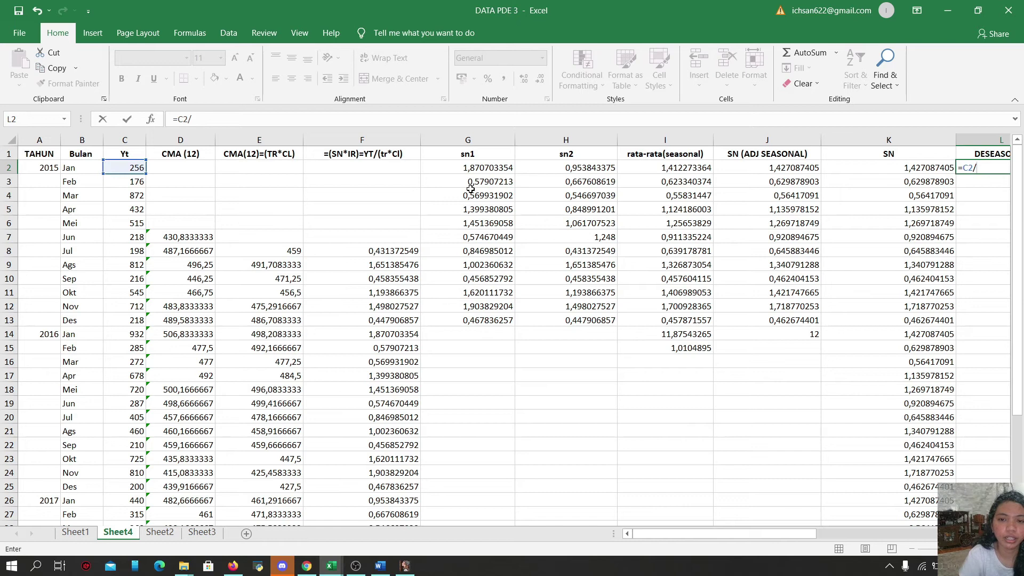
pyautogui.click(896, 171)
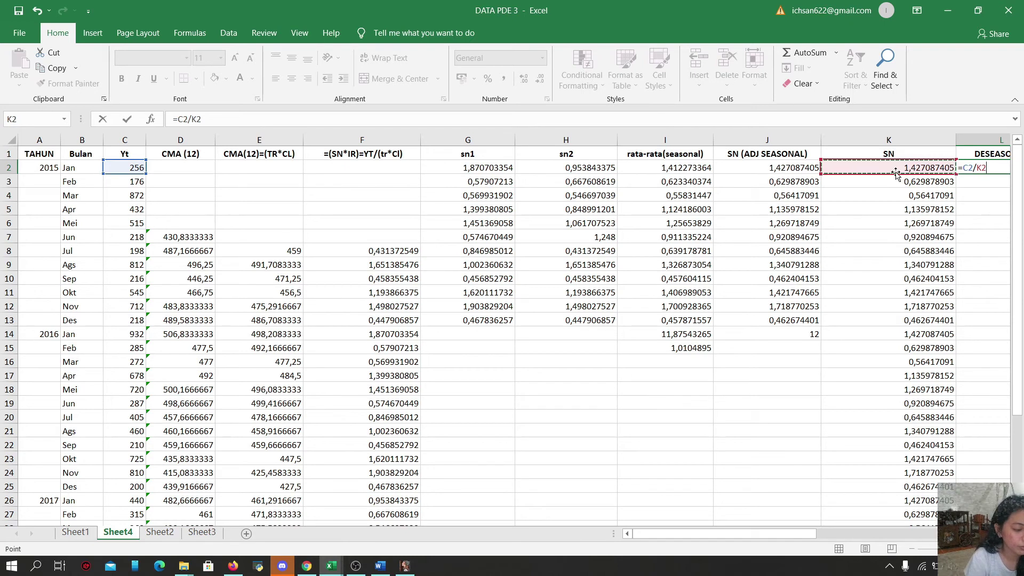
pyautogui.press('Return')
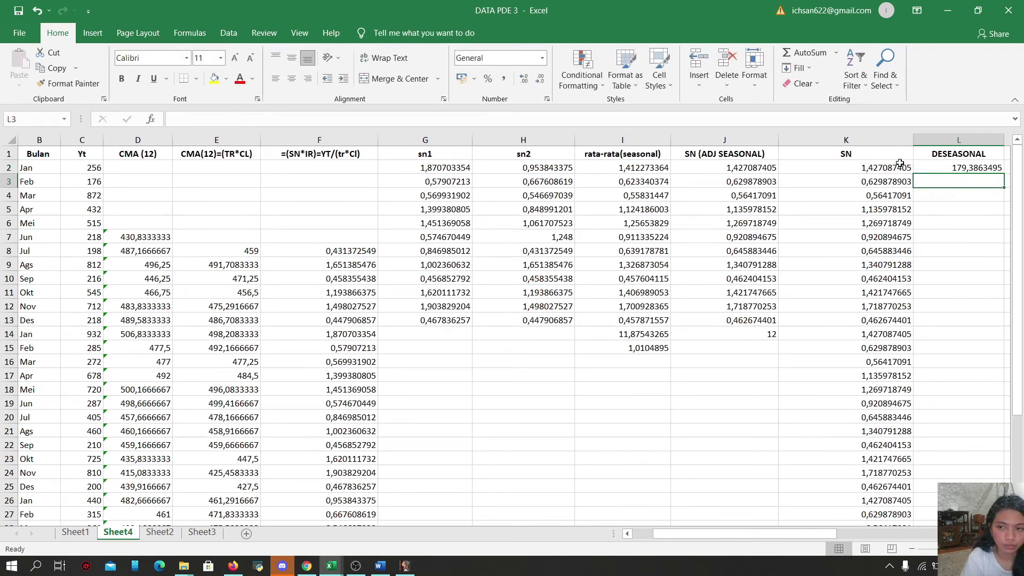
# Step: Fill the DESEASONAL formula from L2 down to L37 for all months, and select the prediction header in M1
pyautogui.moveTo(957, 169); pyautogui.dragTo(931, 475)
pyautogui.moveTo(907, 438); pyautogui.dragTo(920, 457)
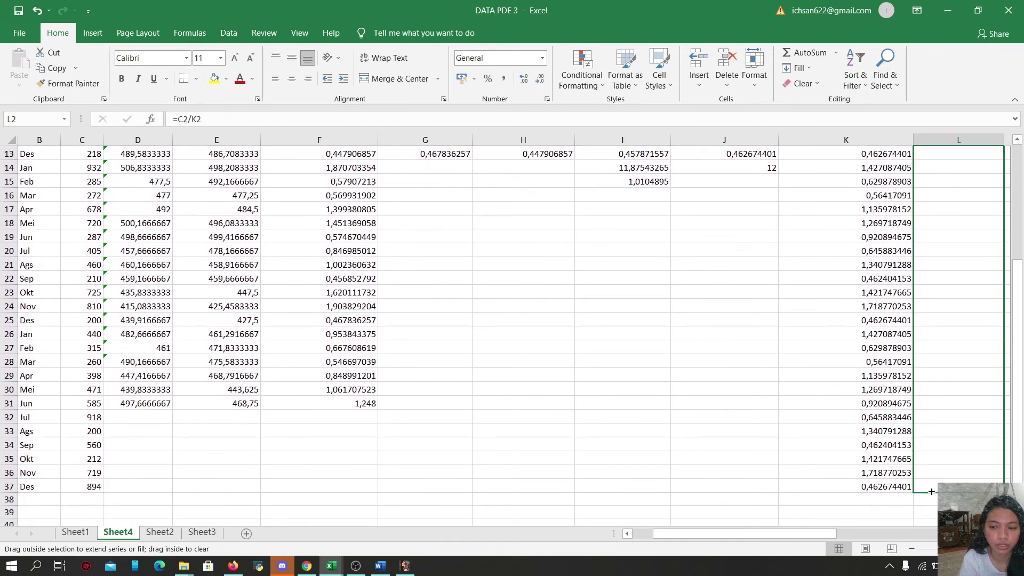
pyautogui.moveTo(931, 492); pyautogui.dragTo(931, 492)
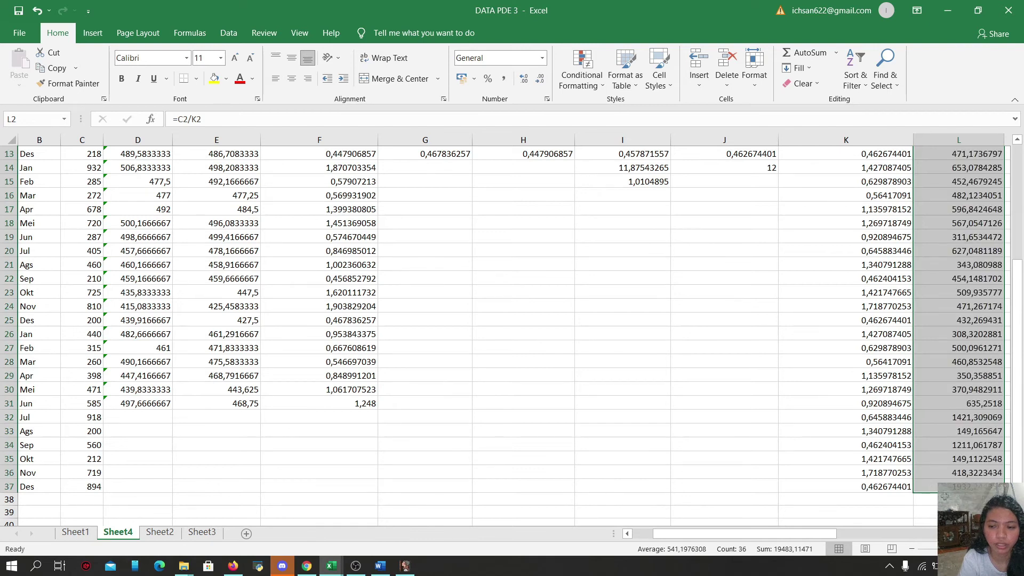
pyautogui.moveTo(810, 535); pyautogui.dragTo(903, 540)
pyautogui.moveTo(1022, 355); pyautogui.dragTo(1022, 238)
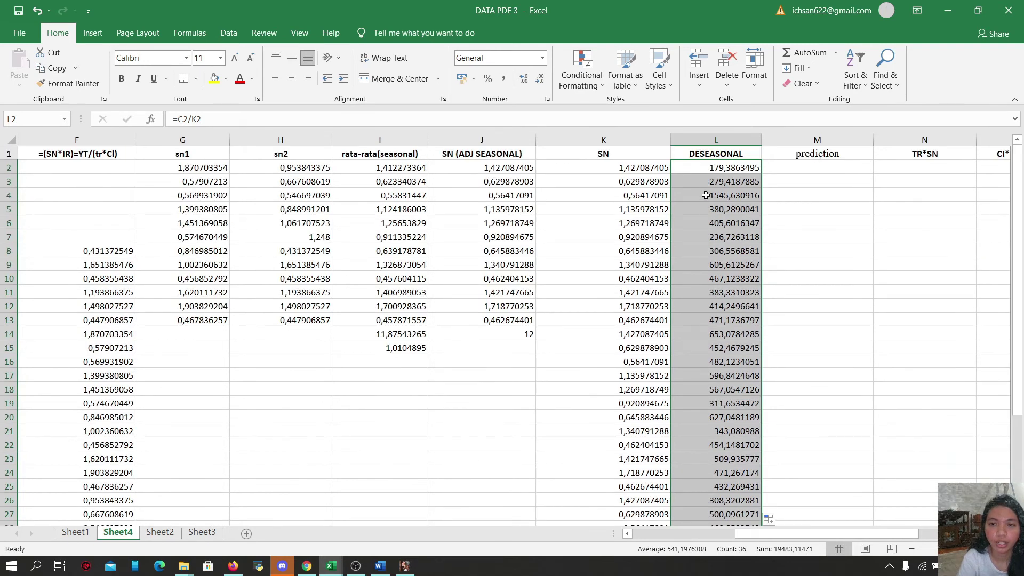
pyautogui.click(853, 155)
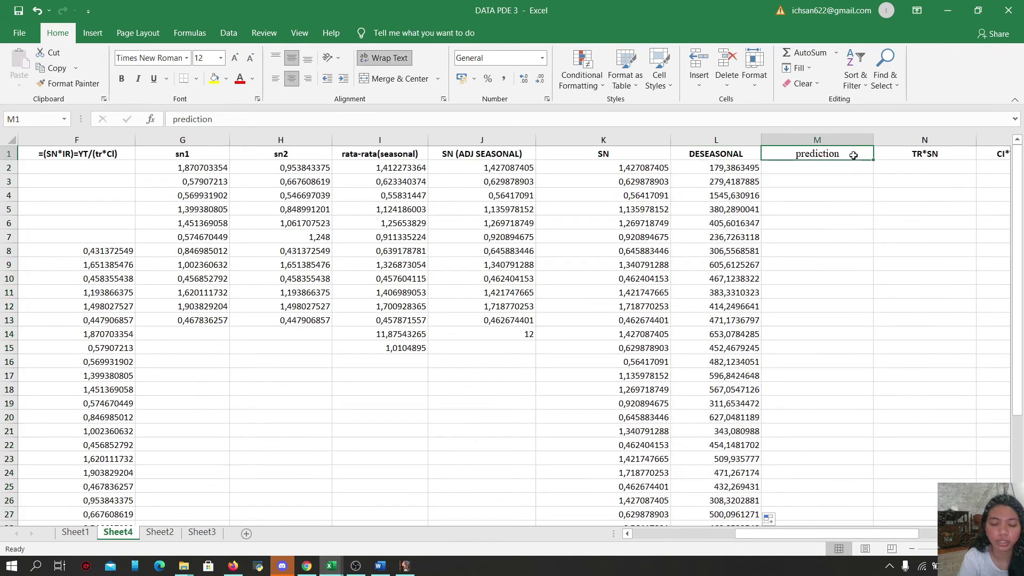
# Step: Extend the header in M1 to read prediction(tr)
pyautogui.click(510, 116)
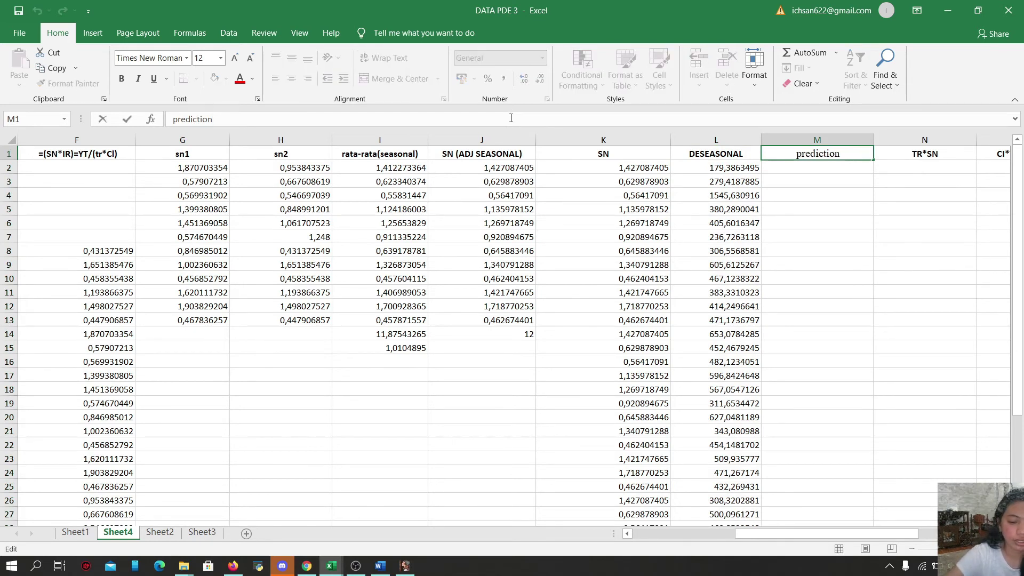
pyautogui.write('(tr)')
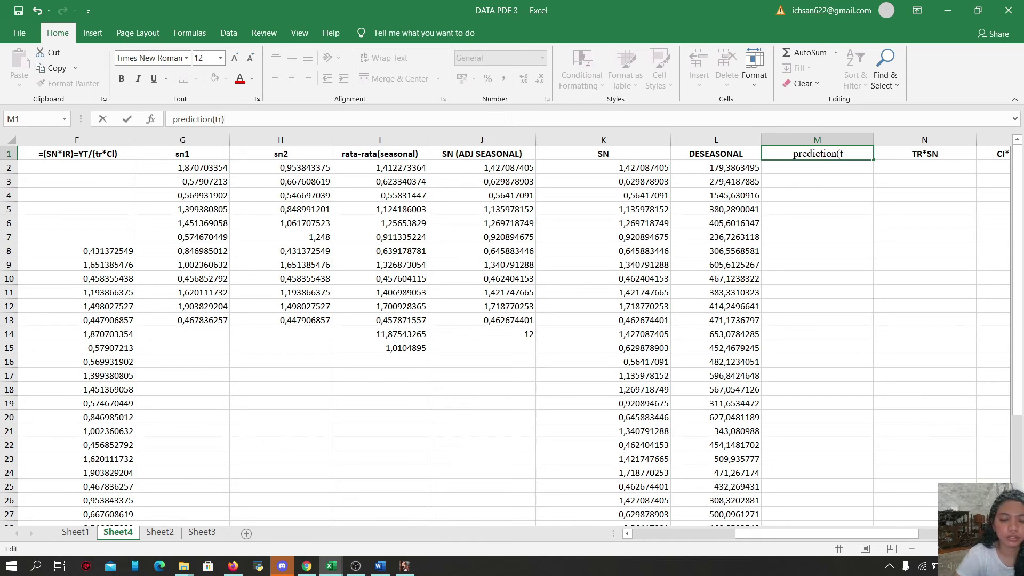
pyautogui.press('Return')
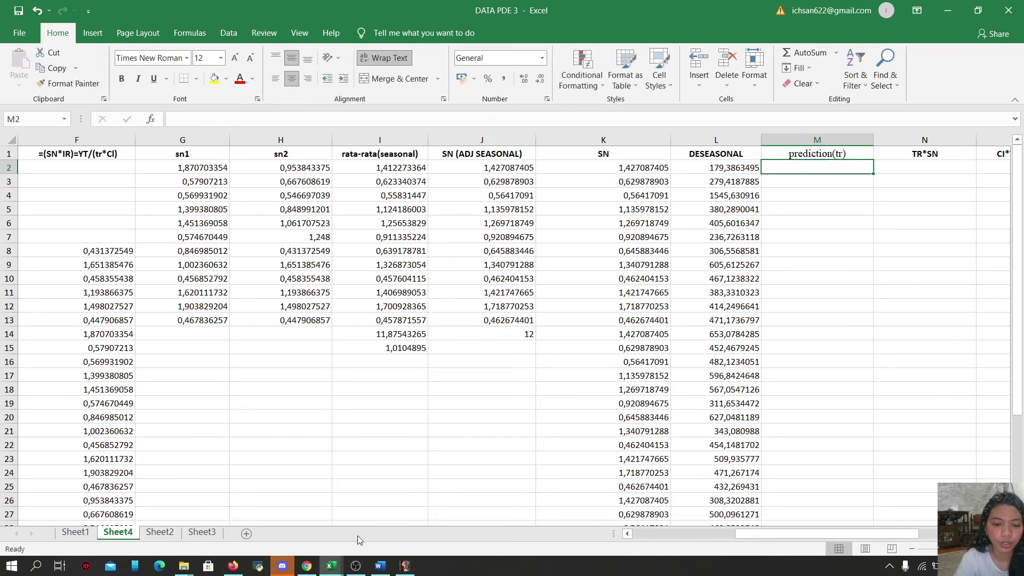
# Step: Show the DATA PDE 4 workbook, switch to gretl and search for "data pde 4" among the data files to open
pyautogui.moveTo(331, 565)
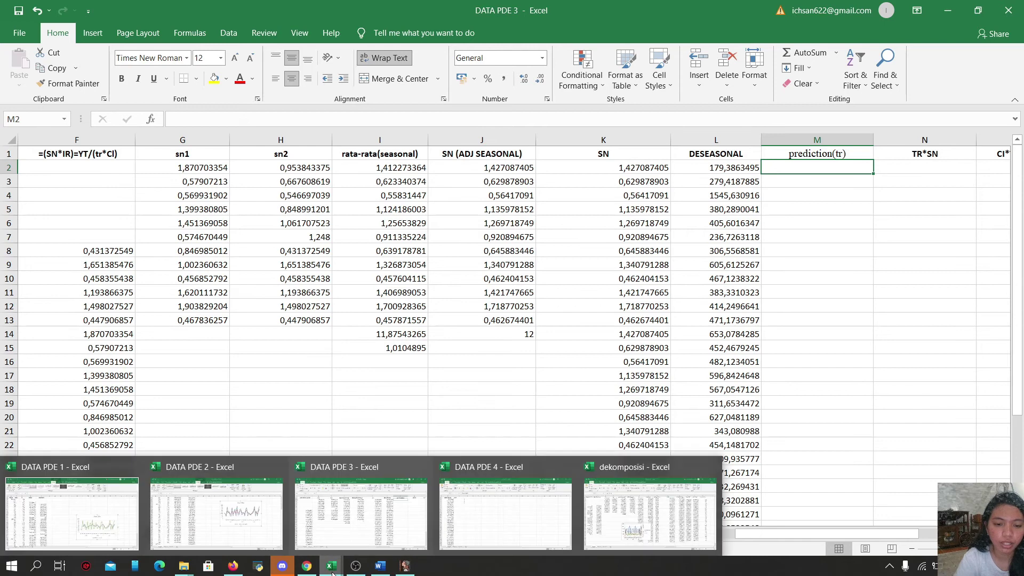
pyautogui.click(502, 536)
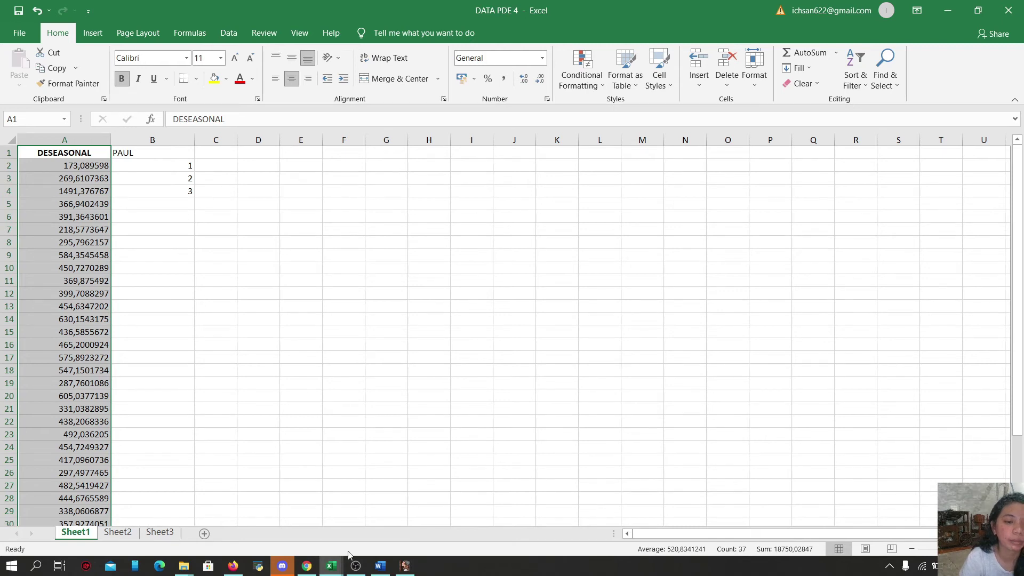
pyautogui.moveTo(405, 564)
pyautogui.click(424, 535)
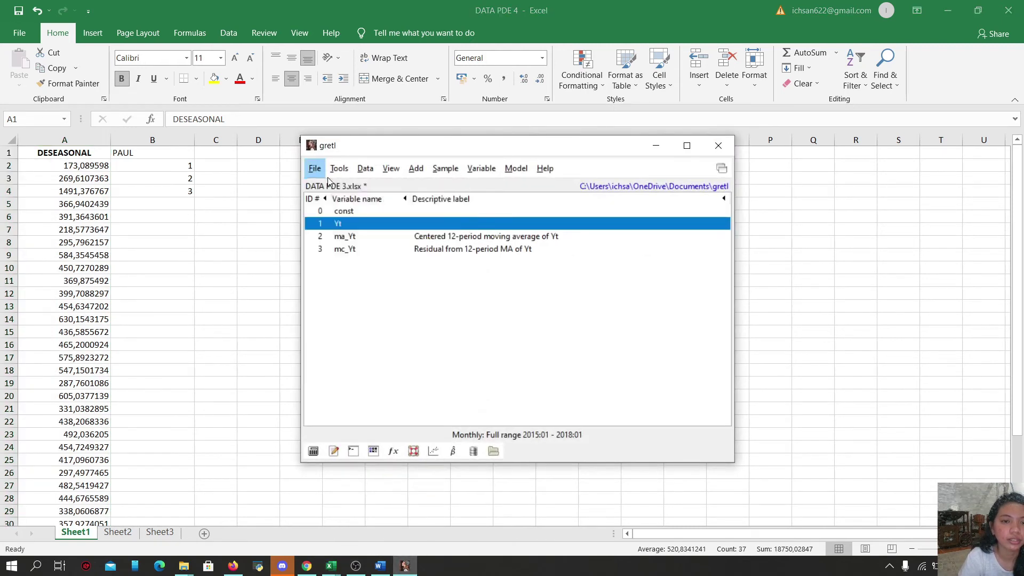
pyautogui.click(314, 168)
pyautogui.moveTo(376, 190)
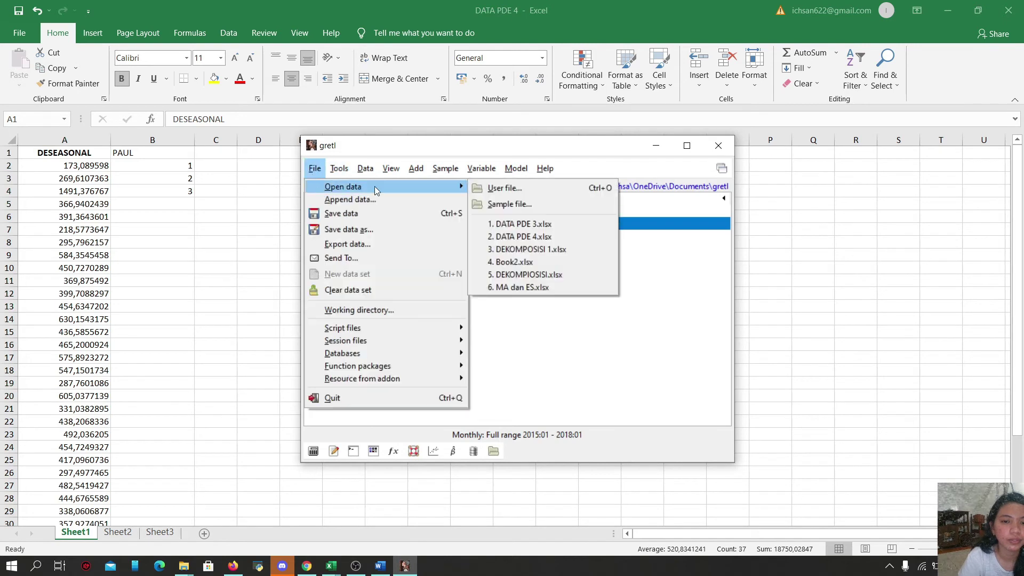
pyautogui.click(497, 189)
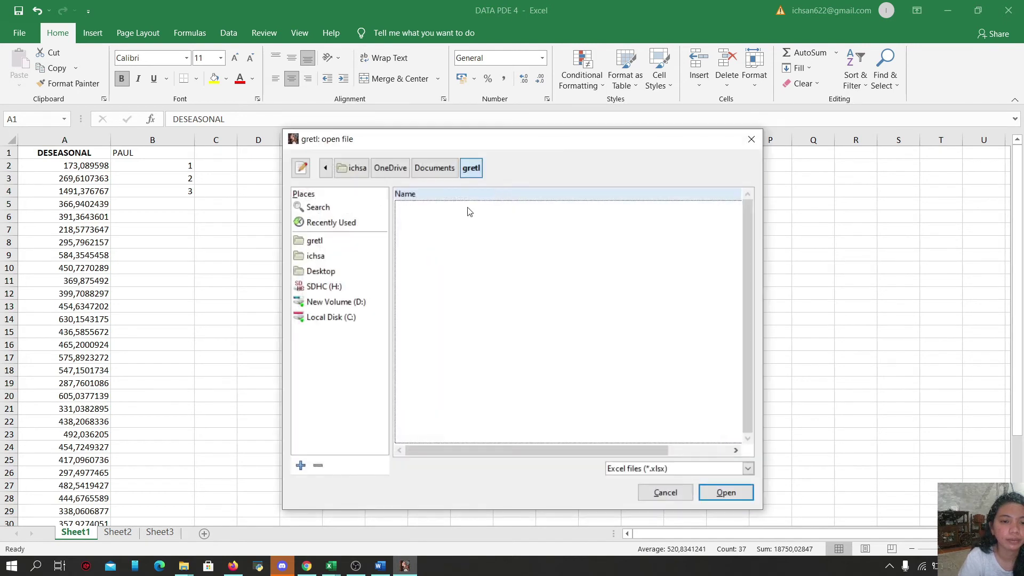
pyautogui.click(344, 212)
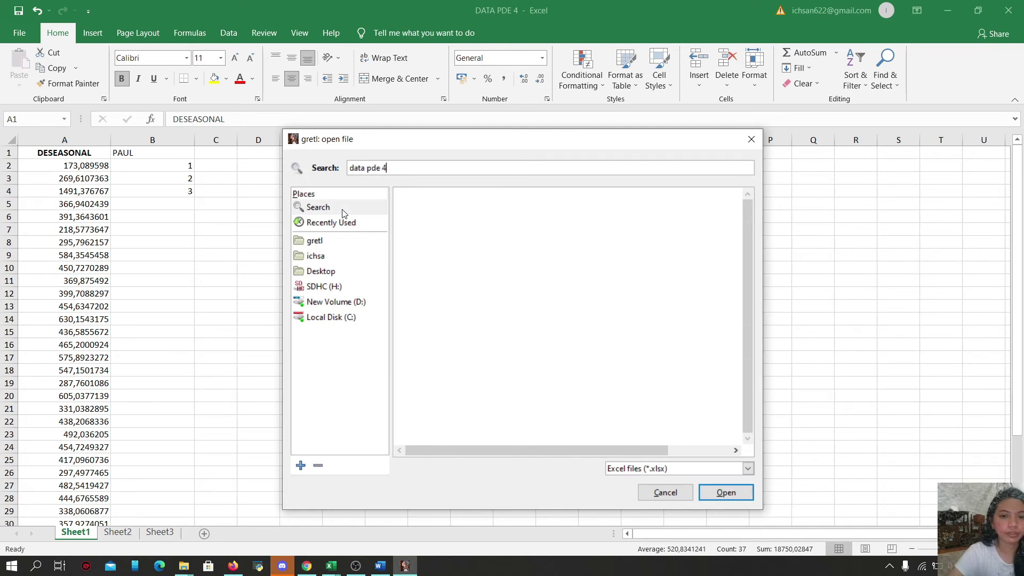
pyautogui.click(728, 490)
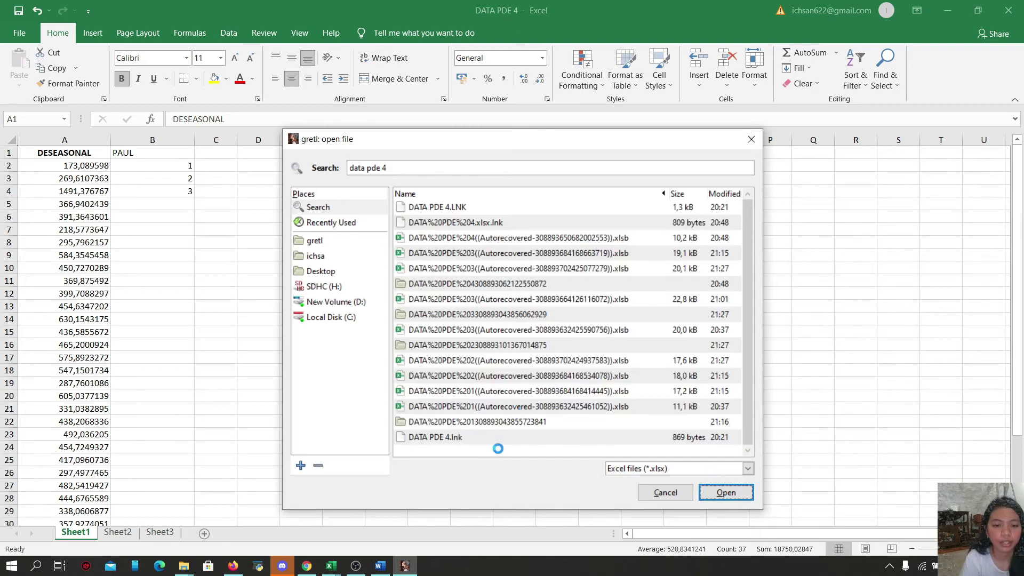
# Step: Filter the results to Excel files (*.xlsx) and import DATA PDE 4.xlsx from column 1, row 1, replacing the current dataset
pyautogui.moveTo(749, 436); pyautogui.dragTo(752, 464)
pyautogui.click(747, 468)
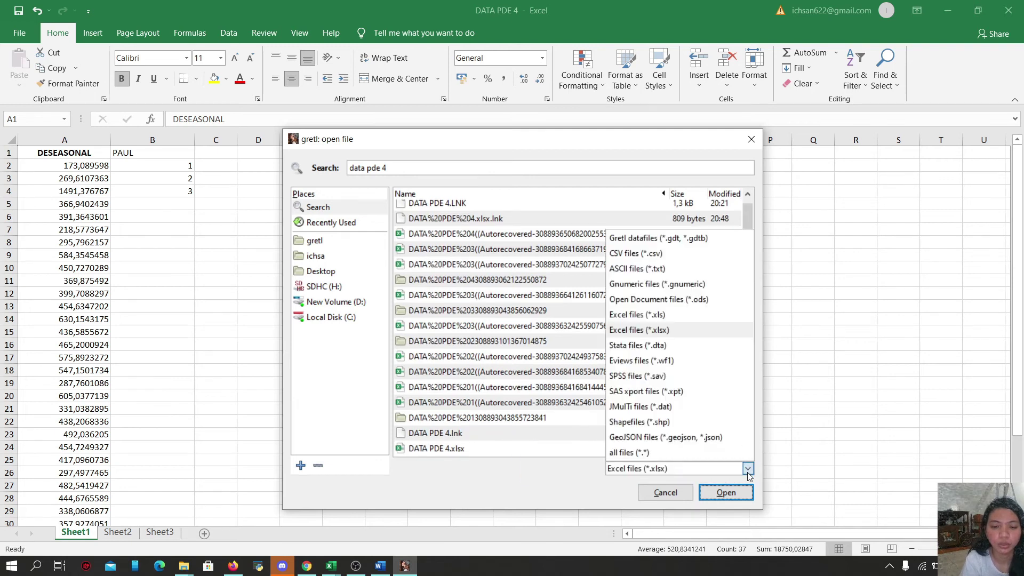
pyautogui.click(667, 341)
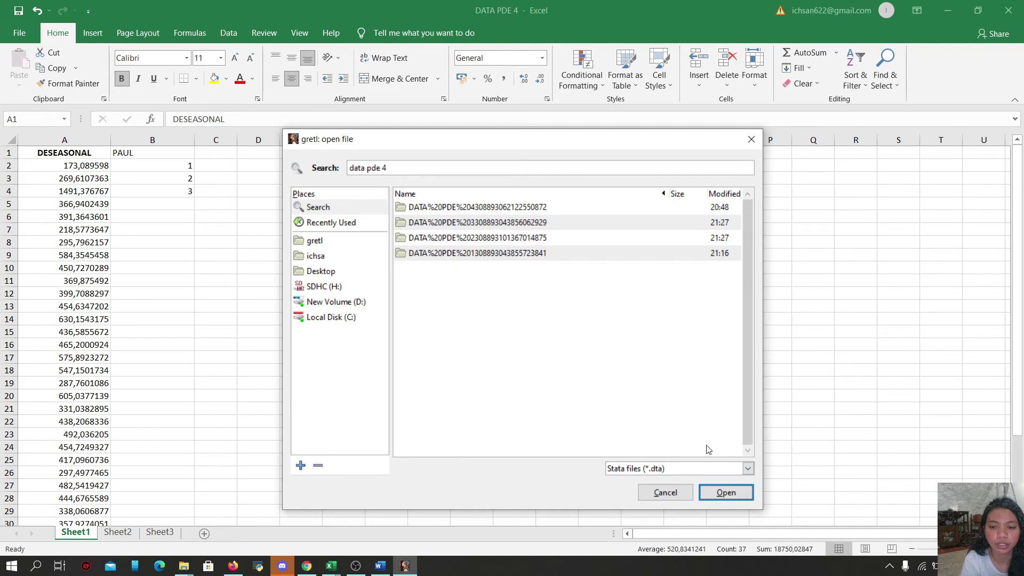
pyautogui.click(748, 468)
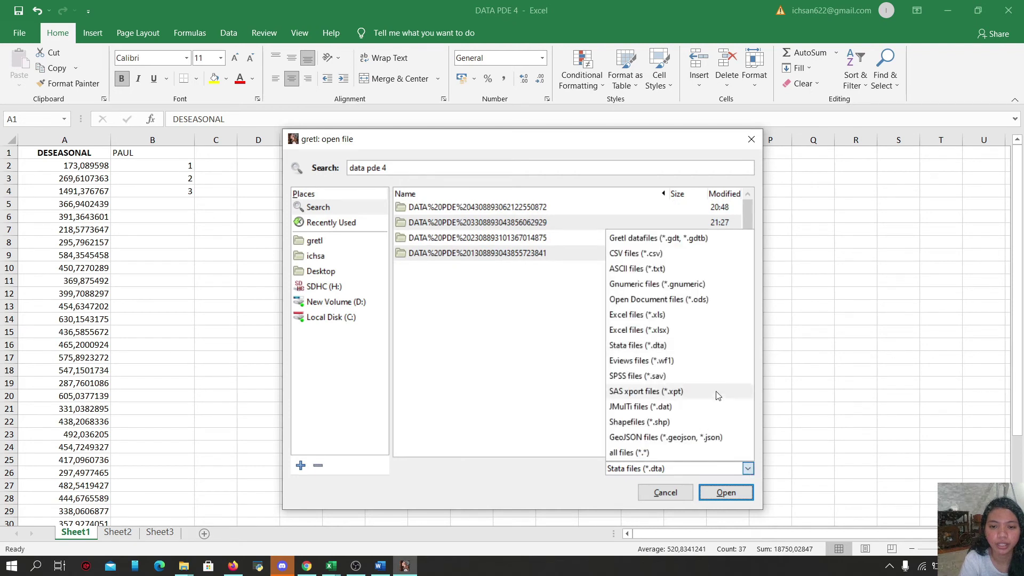
pyautogui.click(705, 338)
pyautogui.click(591, 273)
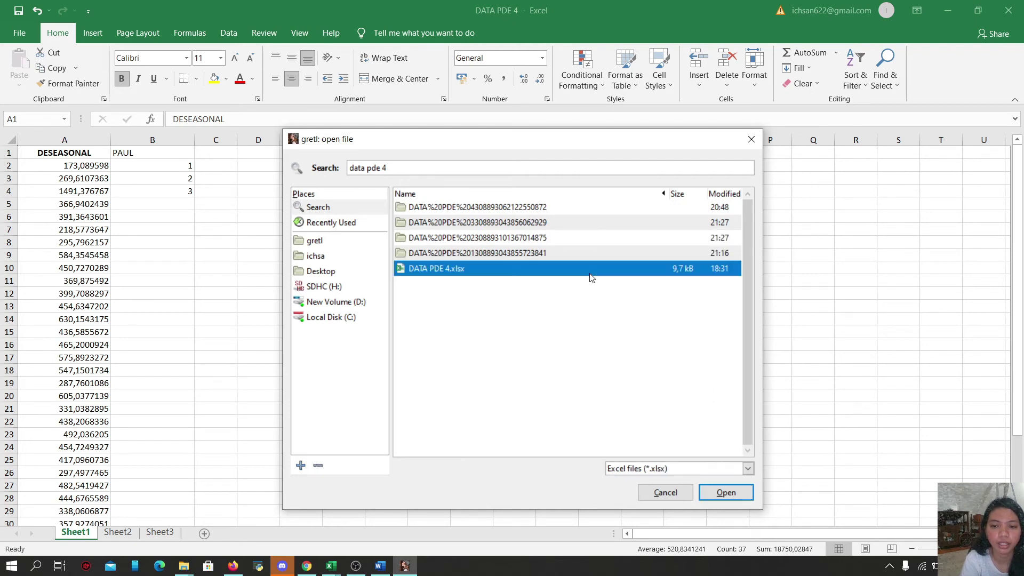
pyautogui.click(718, 494)
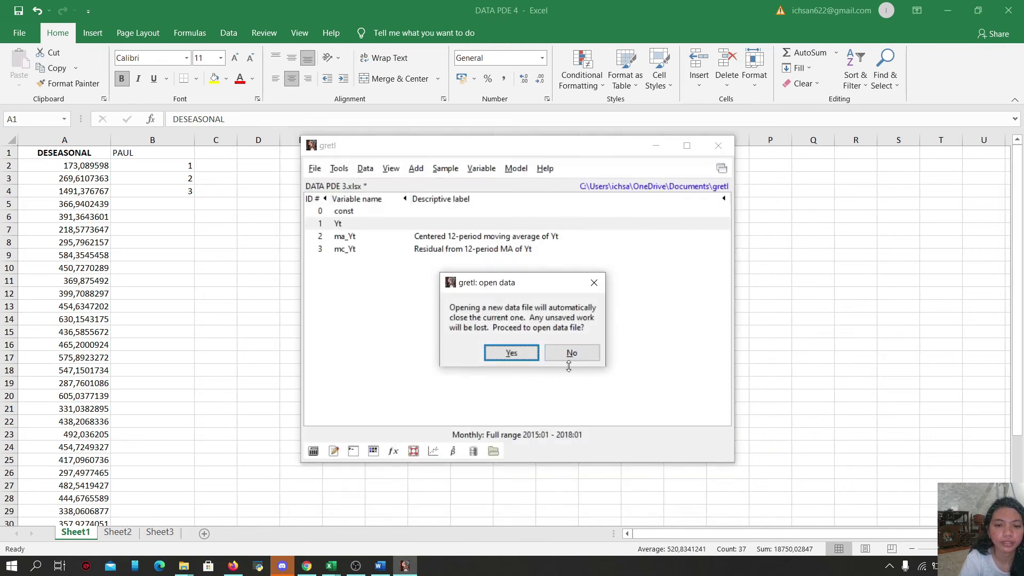
pyautogui.click(525, 357)
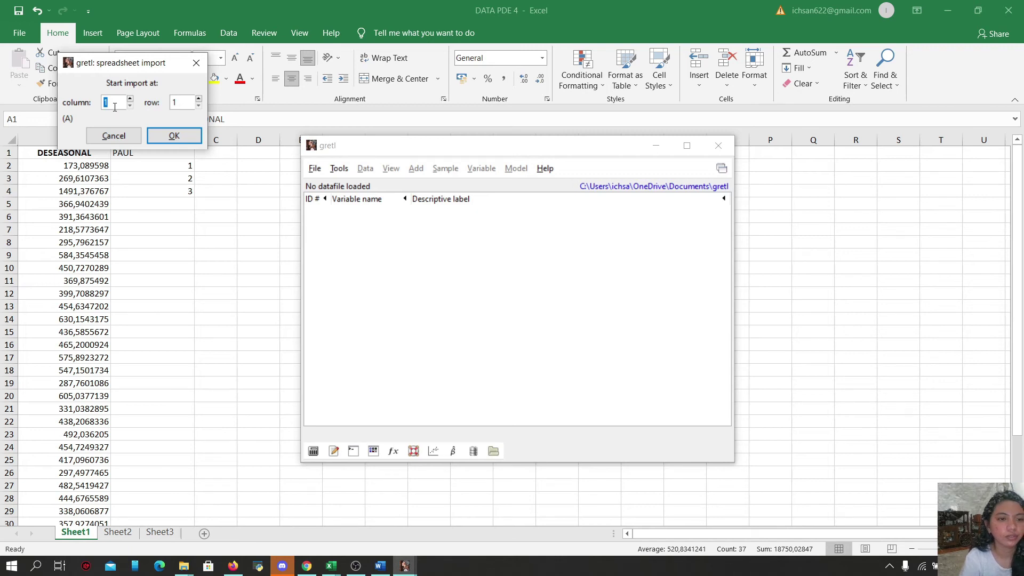
pyautogui.click(174, 136)
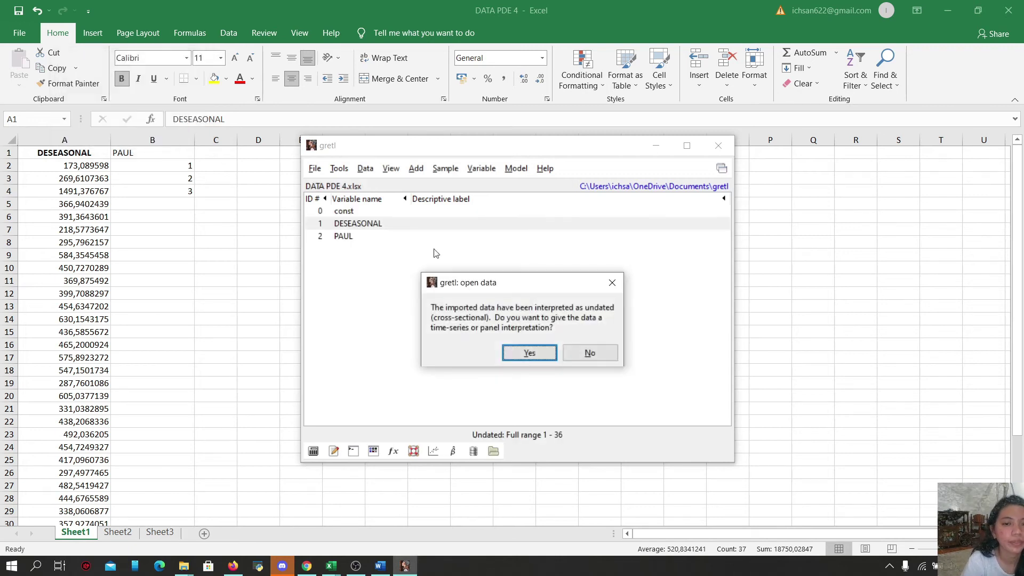
# Step: Define the imported dataset as a monthly time series starting at 2015:01
pyautogui.click(518, 353)
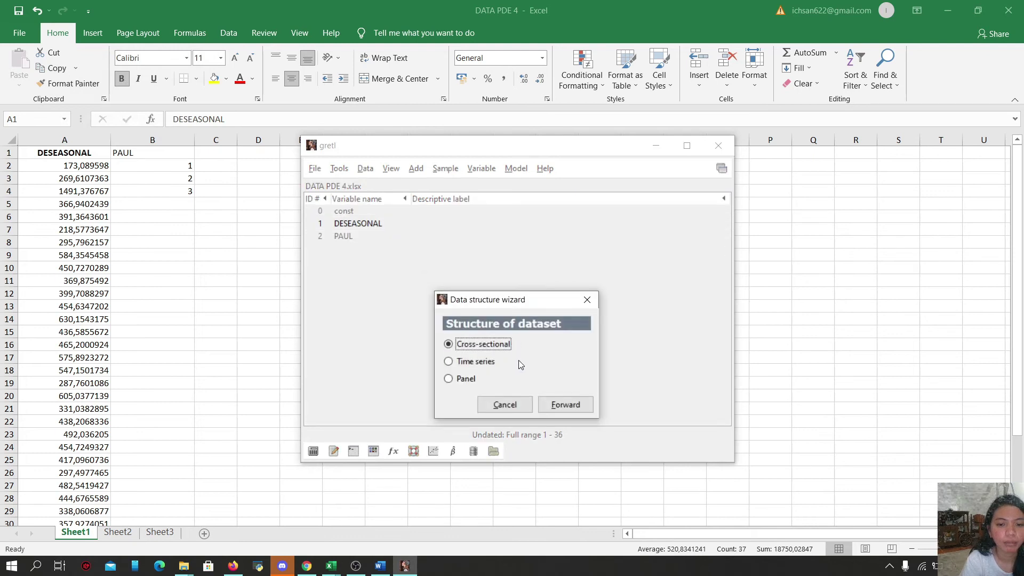
pyautogui.click(451, 362)
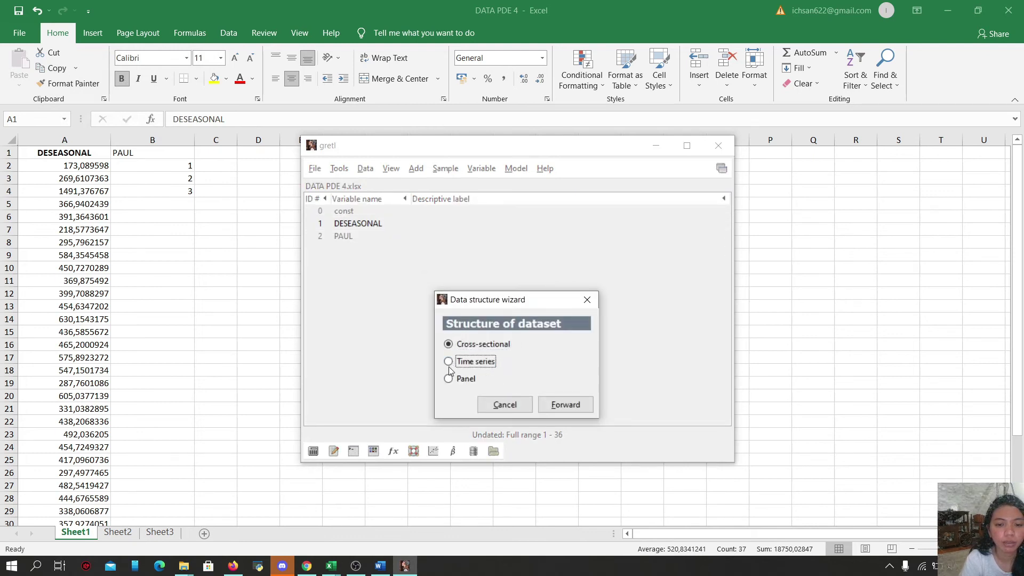
pyautogui.click(557, 404)
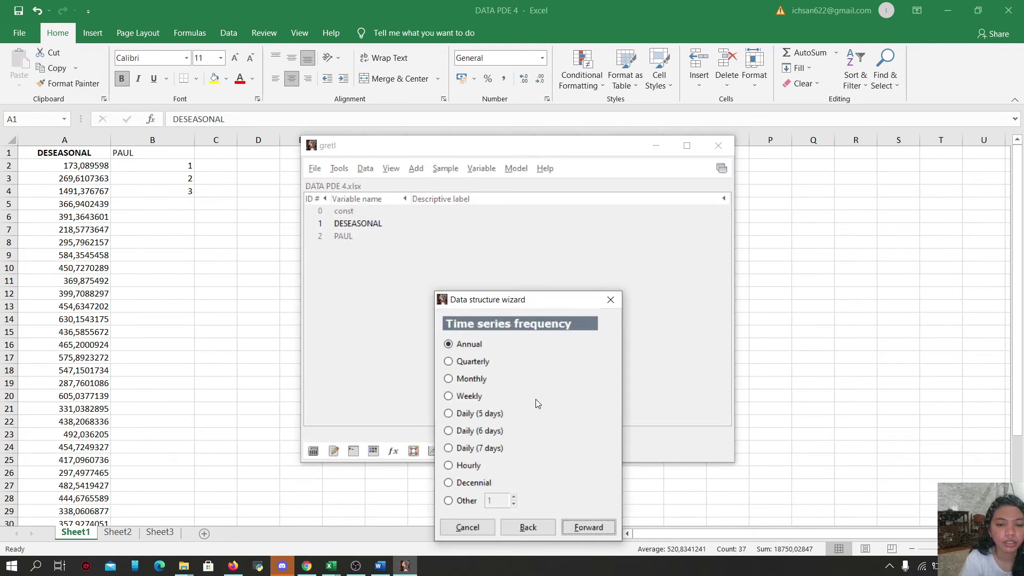
pyautogui.click(449, 379)
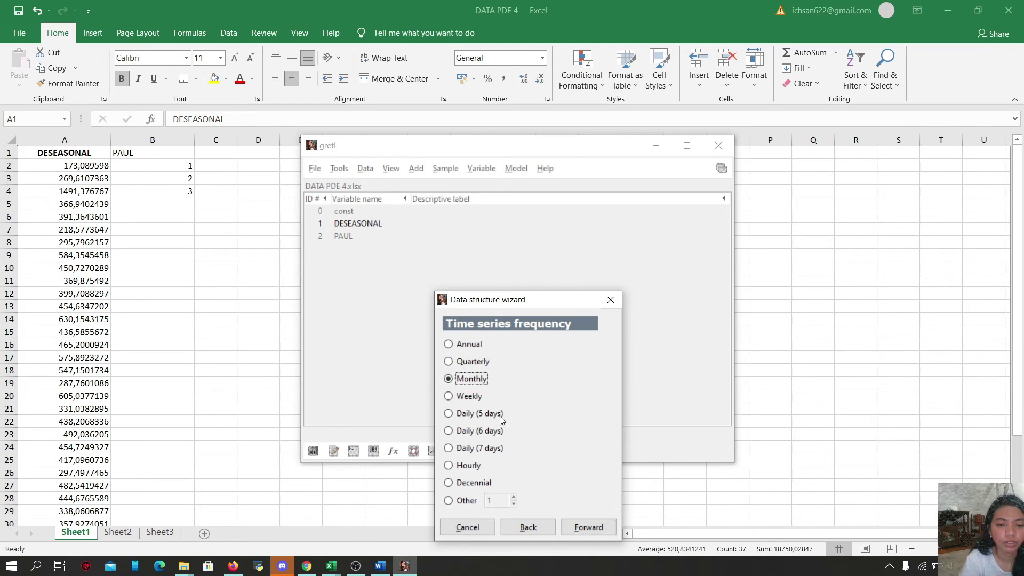
pyautogui.click(579, 528)
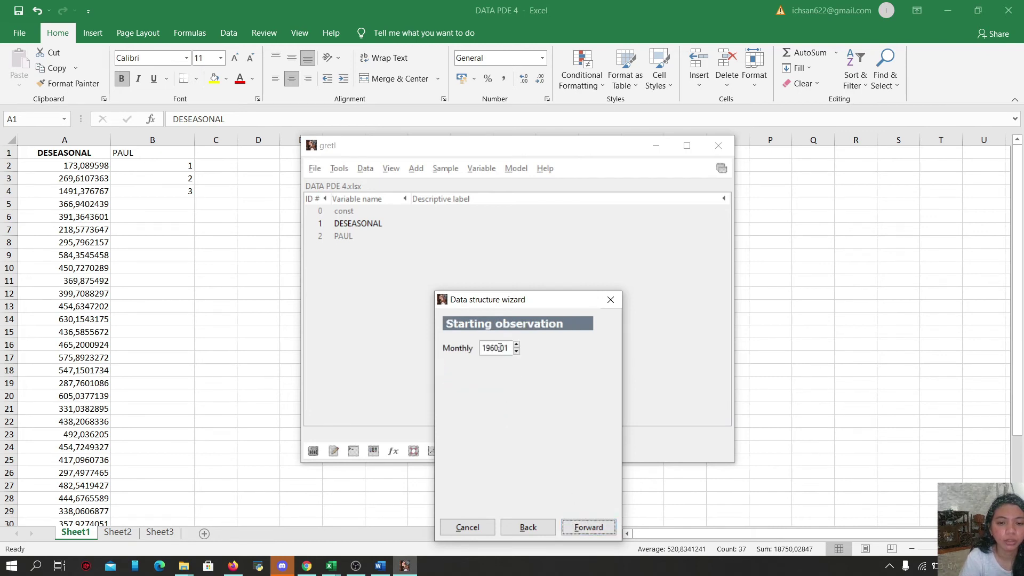
pyautogui.moveTo(499, 347); pyautogui.dragTo(482, 348)
pyautogui.write('201')
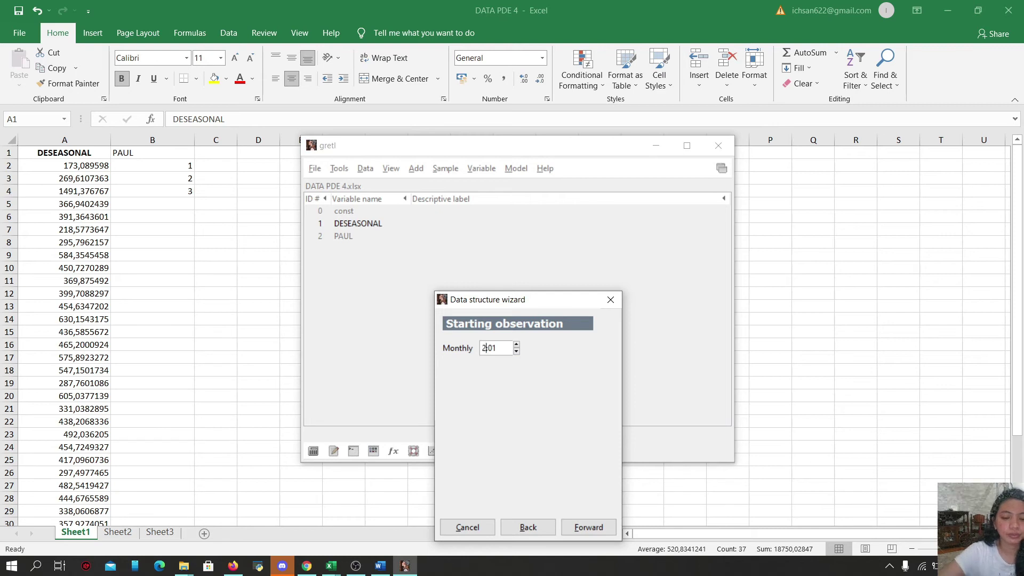
pyautogui.write('5')
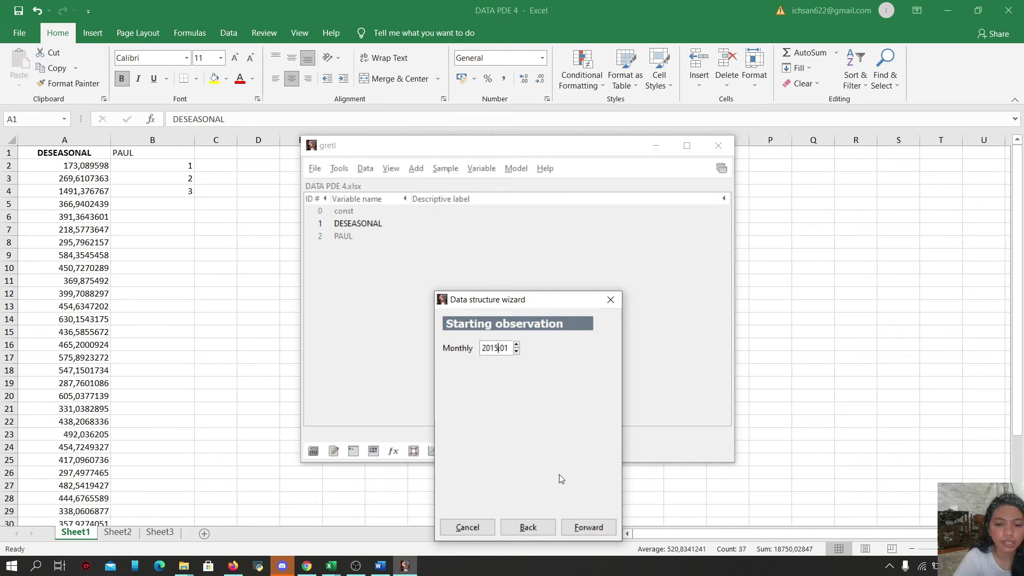
pyautogui.click(583, 527)
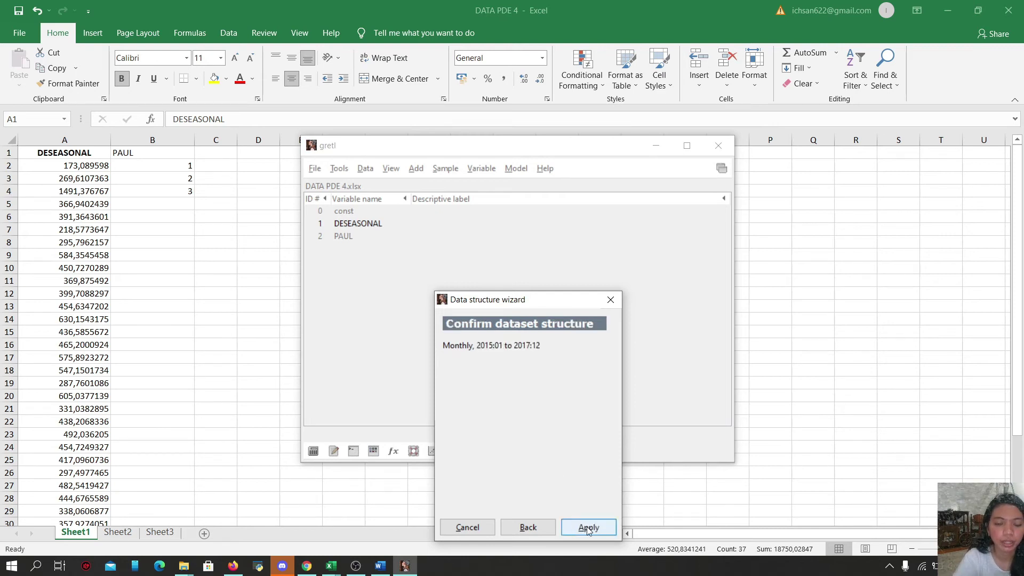
pyautogui.click(588, 527)
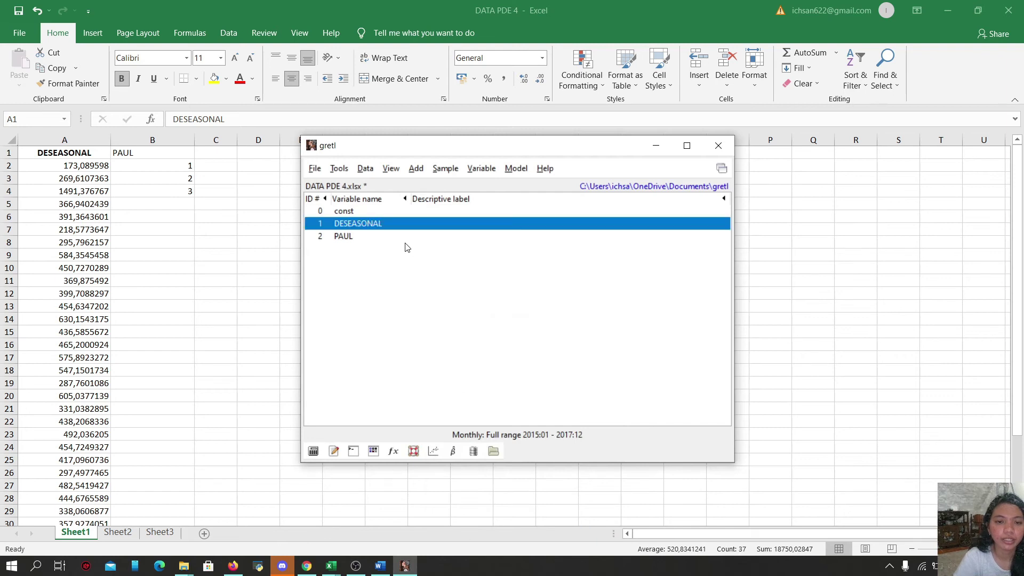
# Step: Delete the PAUL variable from the dataset
pyautogui.rightClick(378, 237)
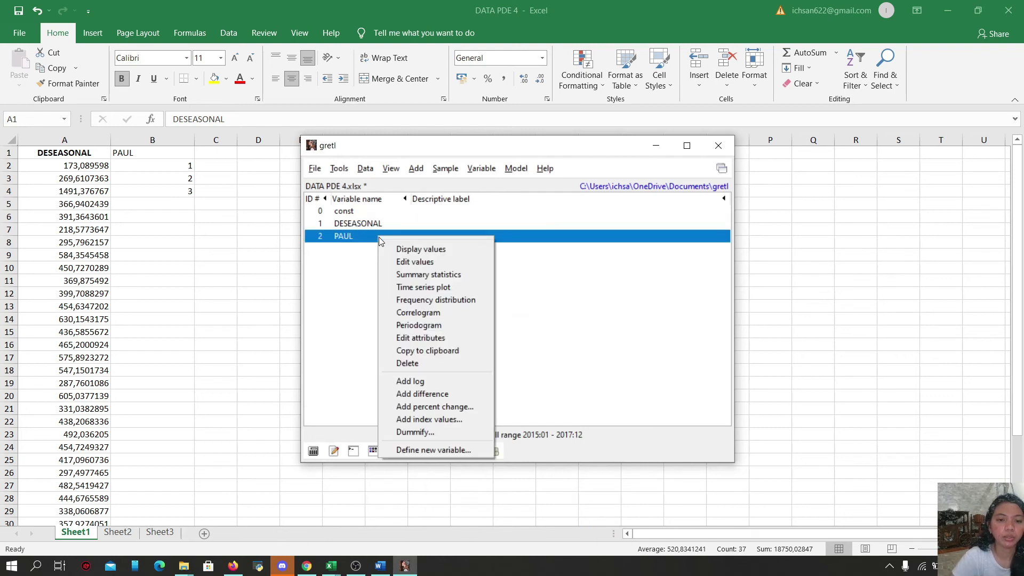
pyautogui.click(459, 366)
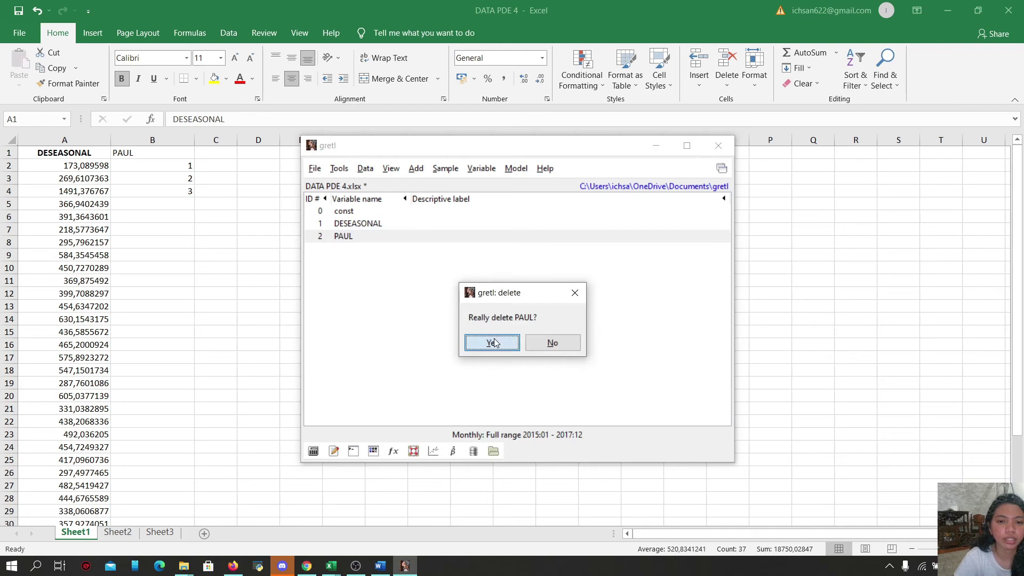
pyautogui.click(492, 342)
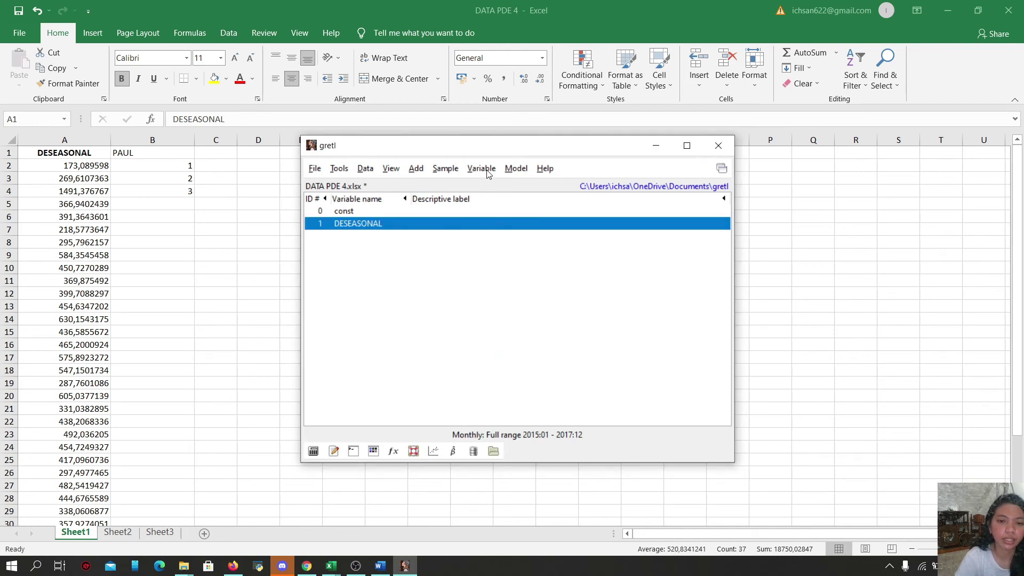
# Step: Add a time trend variable to the dataset
pyautogui.click(416, 168)
pyautogui.moveTo(390, 170)
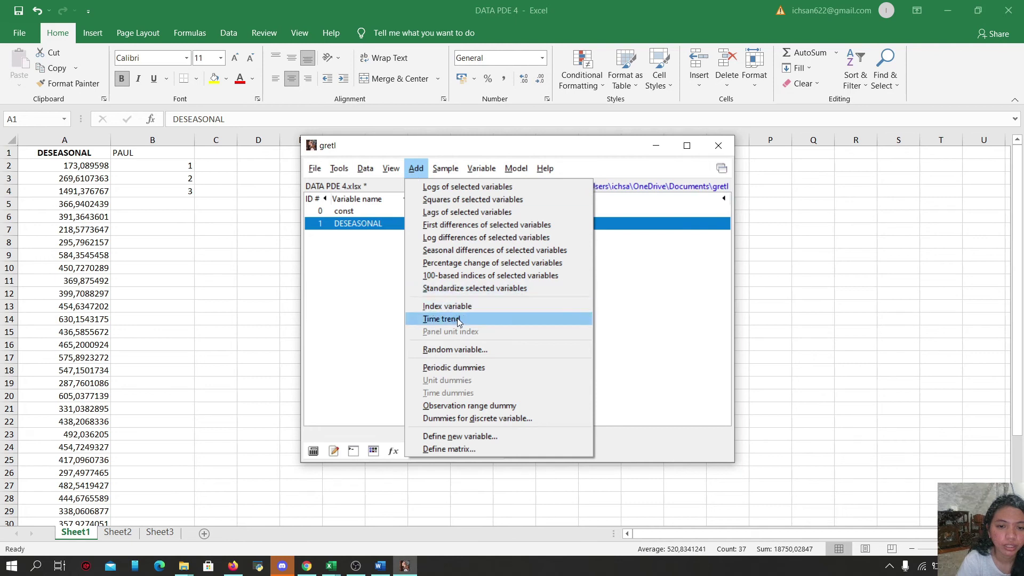
pyautogui.click(456, 319)
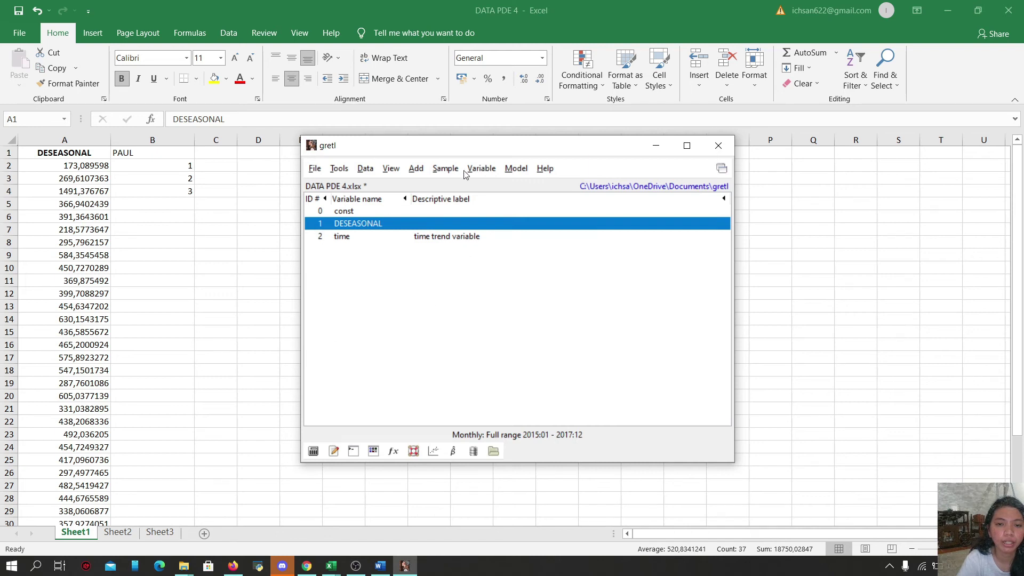
# Step: Estimate an Ordinary Least Squares model with DESEASONAL as the dependent variable and const and time as regressors
pyautogui.click(520, 168)
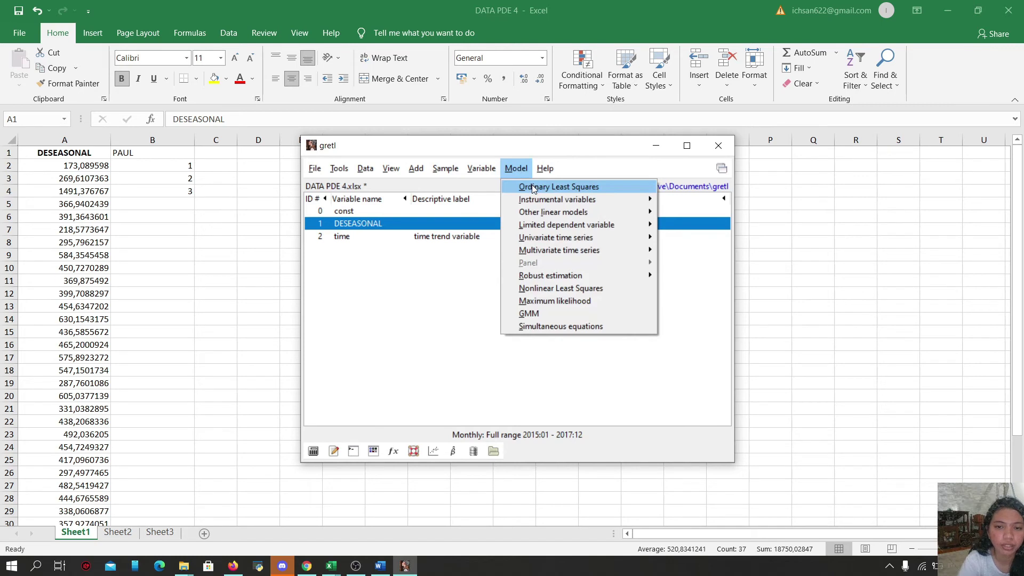
pyautogui.click(532, 186)
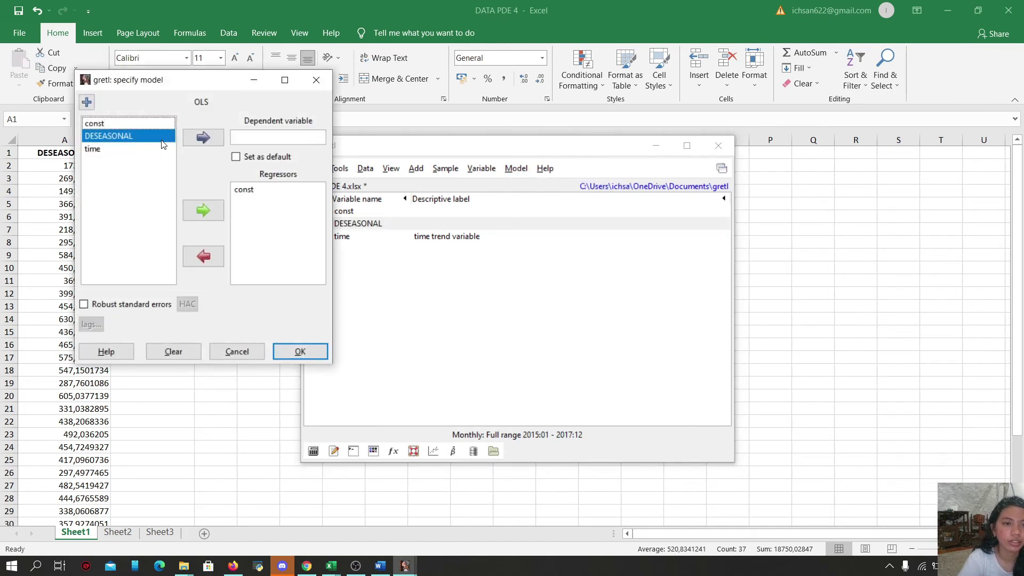
pyautogui.click(203, 138)
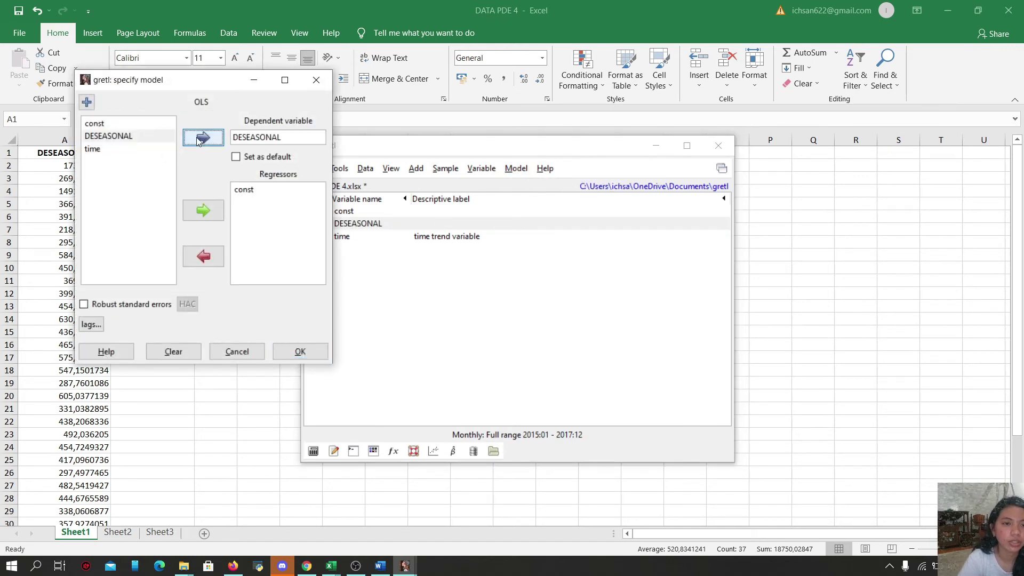
pyautogui.click(124, 152)
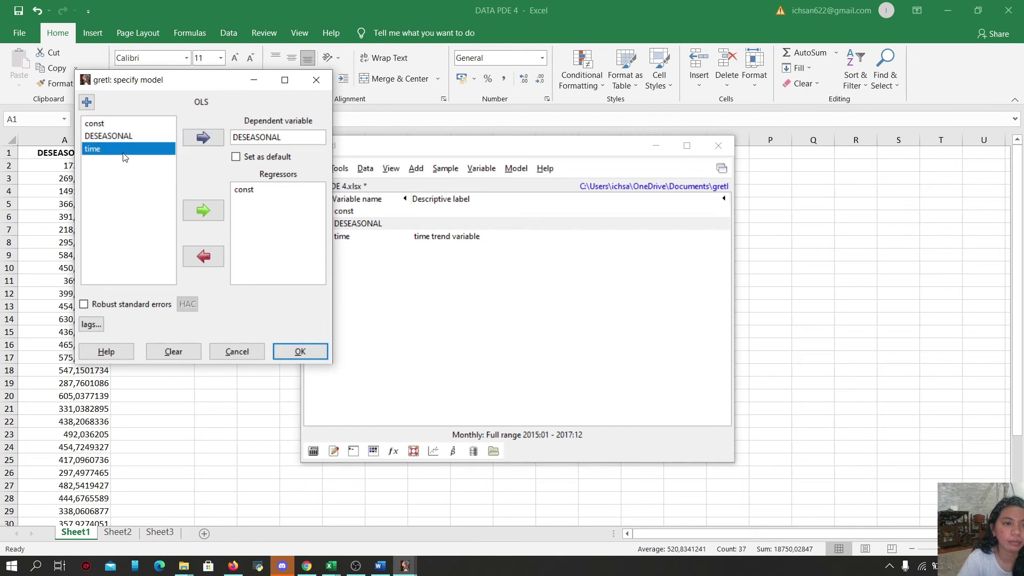
pyautogui.click(192, 212)
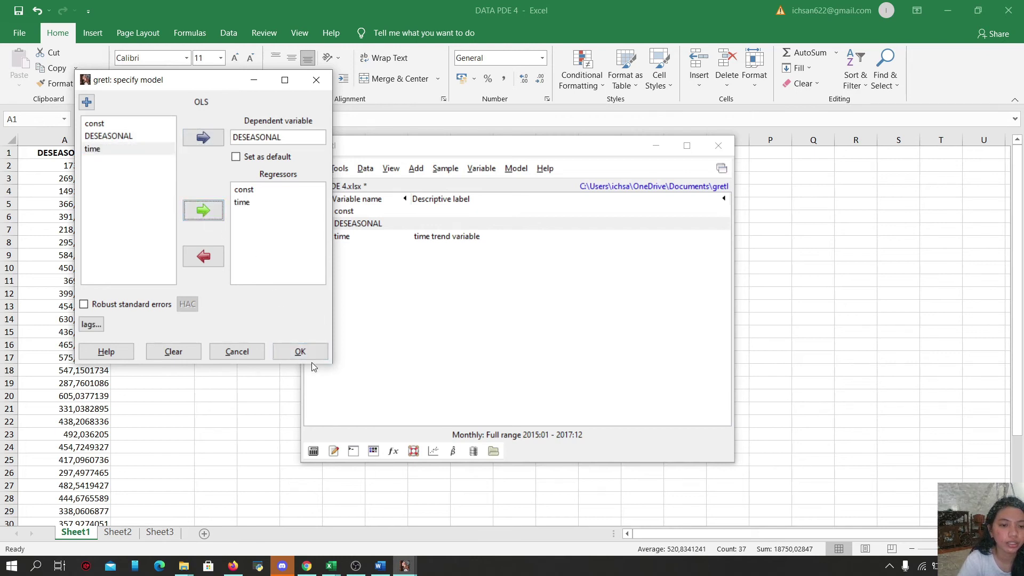
pyautogui.click(300, 349)
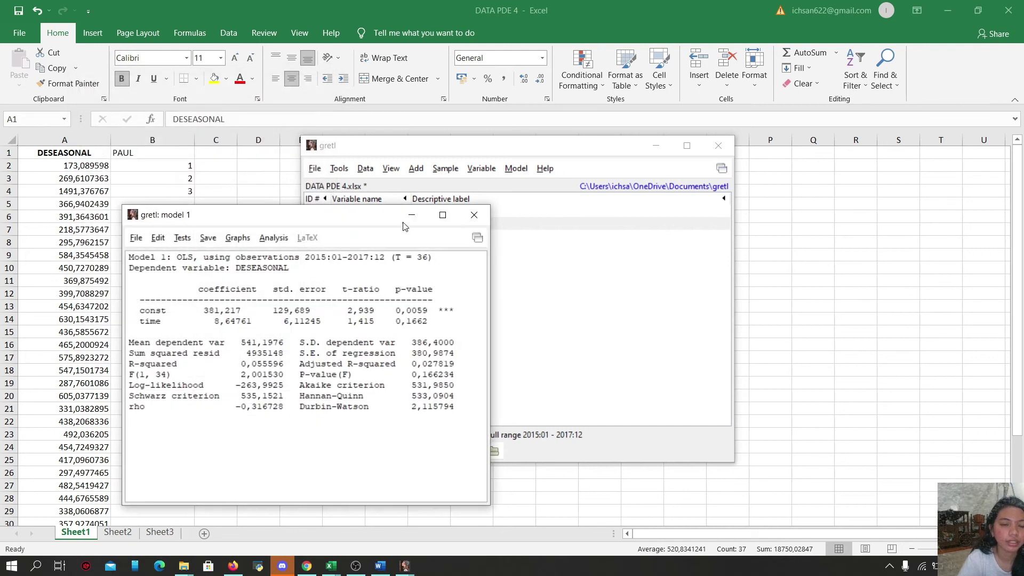
# Step: Generate forecasts of DESEASONAL from the estimated OLS model
pyautogui.click(274, 240)
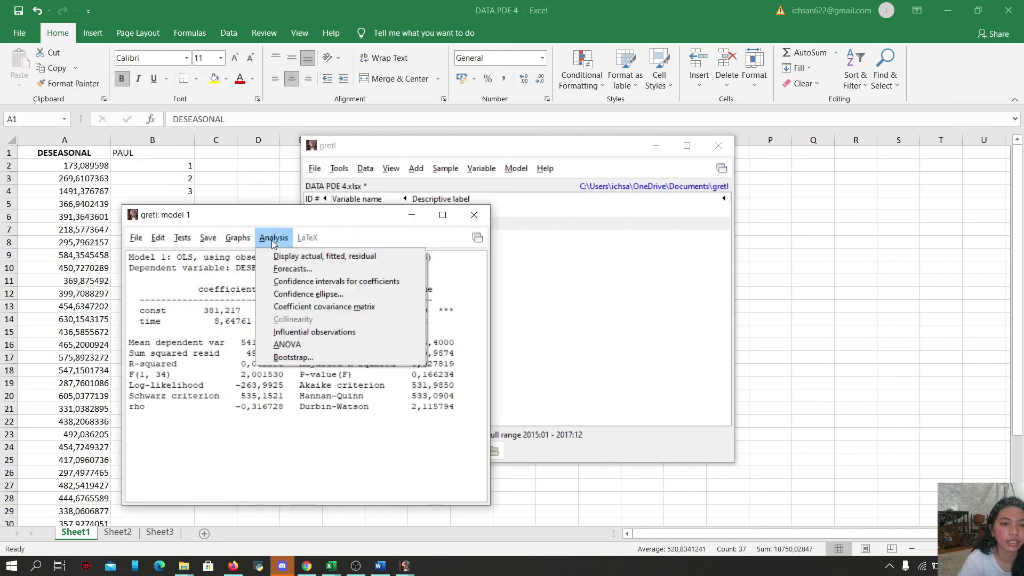
pyautogui.click(296, 268)
pyautogui.click(259, 110)
pyautogui.click(337, 276)
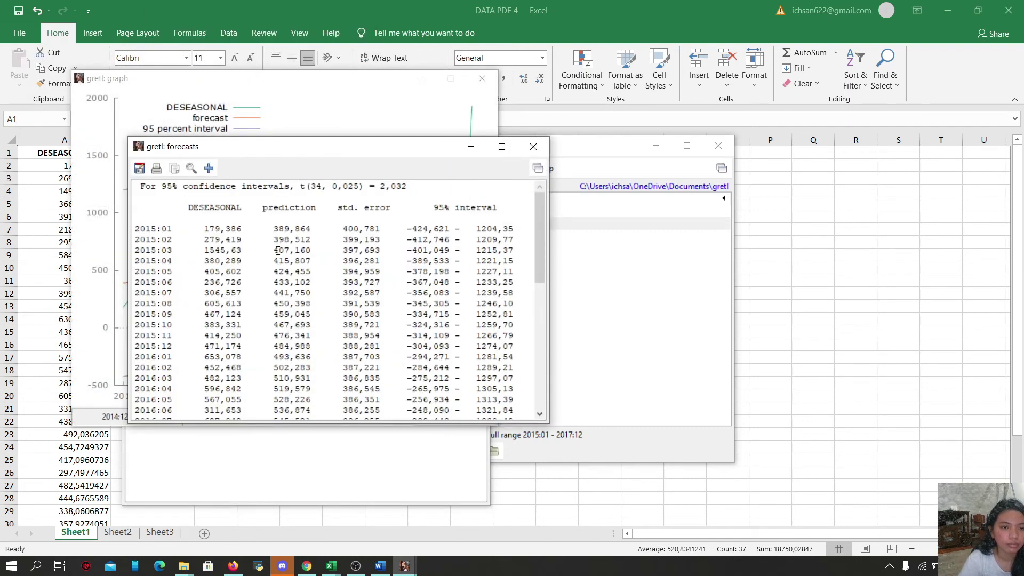
# Step: Copy the forecast table in RTF (MS Word) format and paste it into a new blank Word document
pyautogui.click(174, 169)
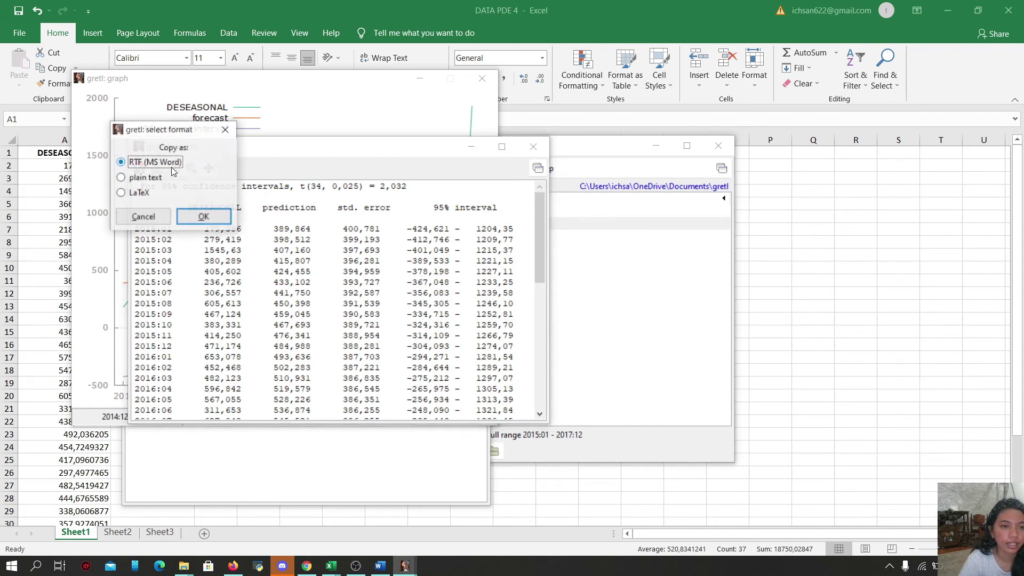
pyautogui.click(205, 218)
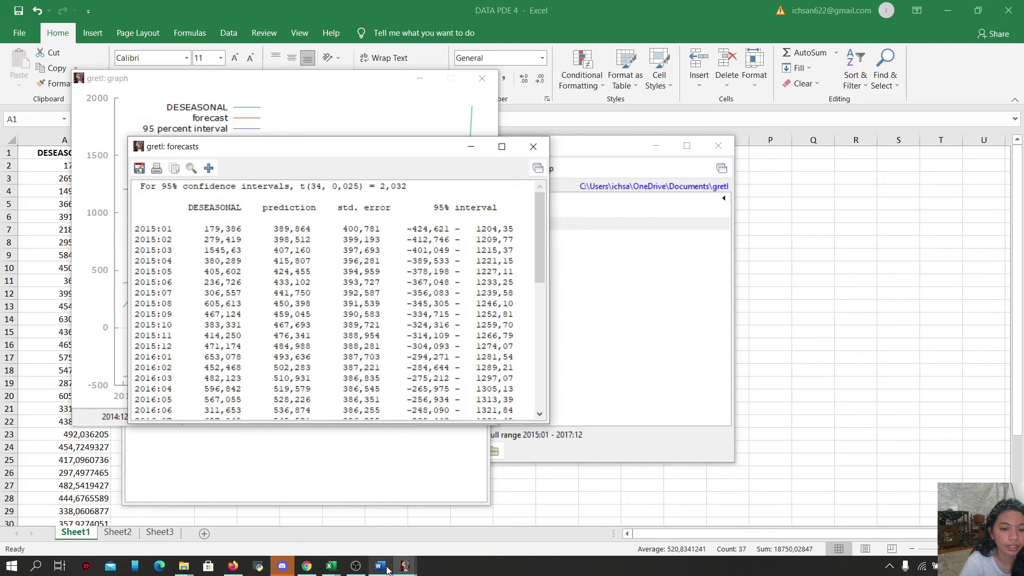
pyautogui.moveTo(387, 567)
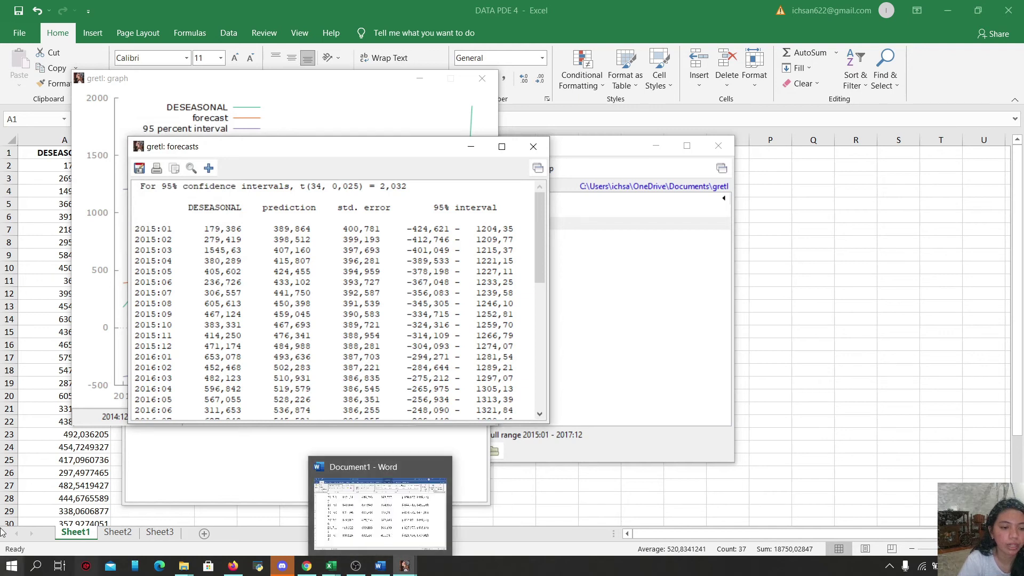
pyautogui.click(33, 570)
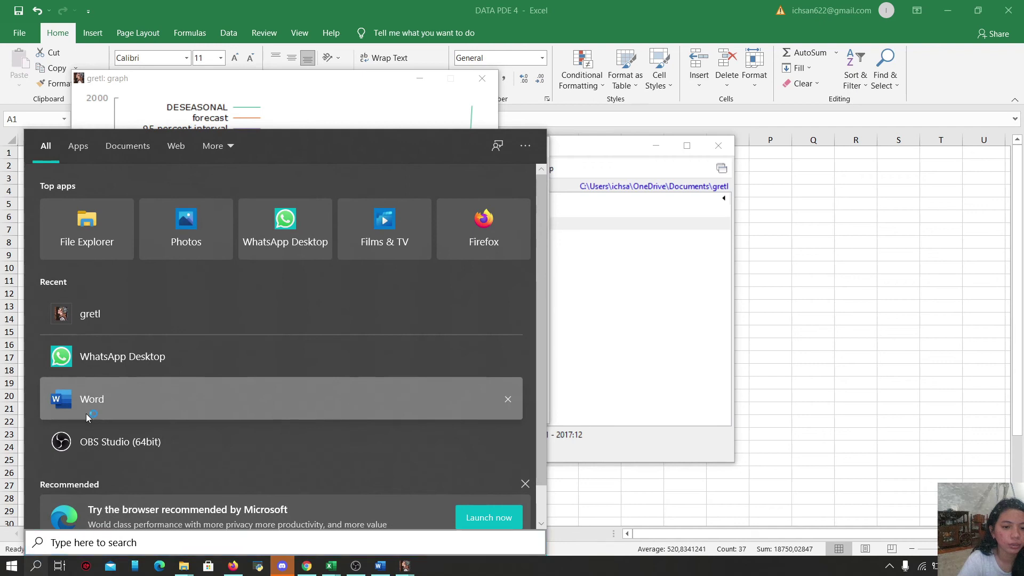
pyautogui.click(86, 414)
pyautogui.click(184, 174)
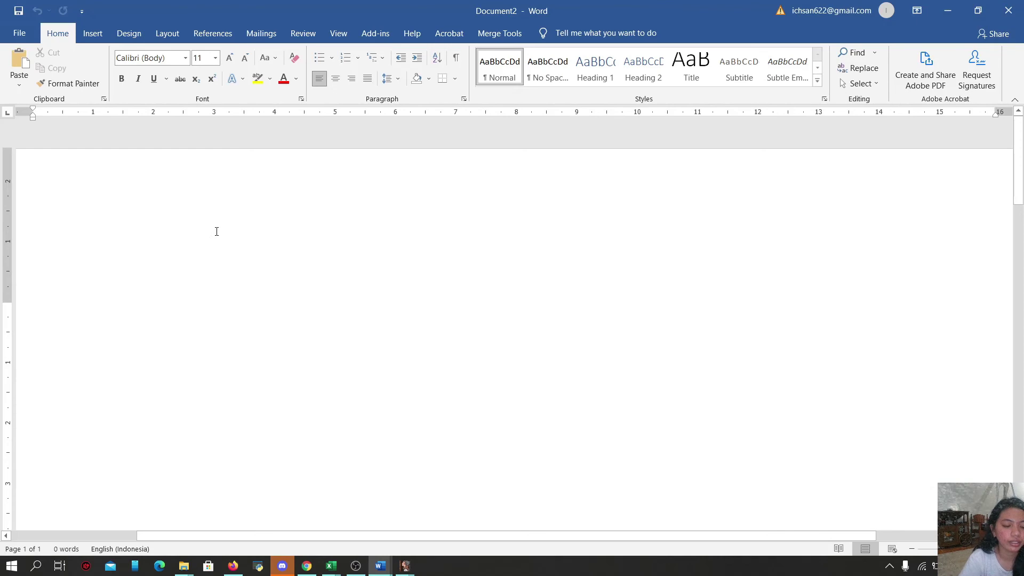
pyautogui.hotkey('ctrl', 'v')
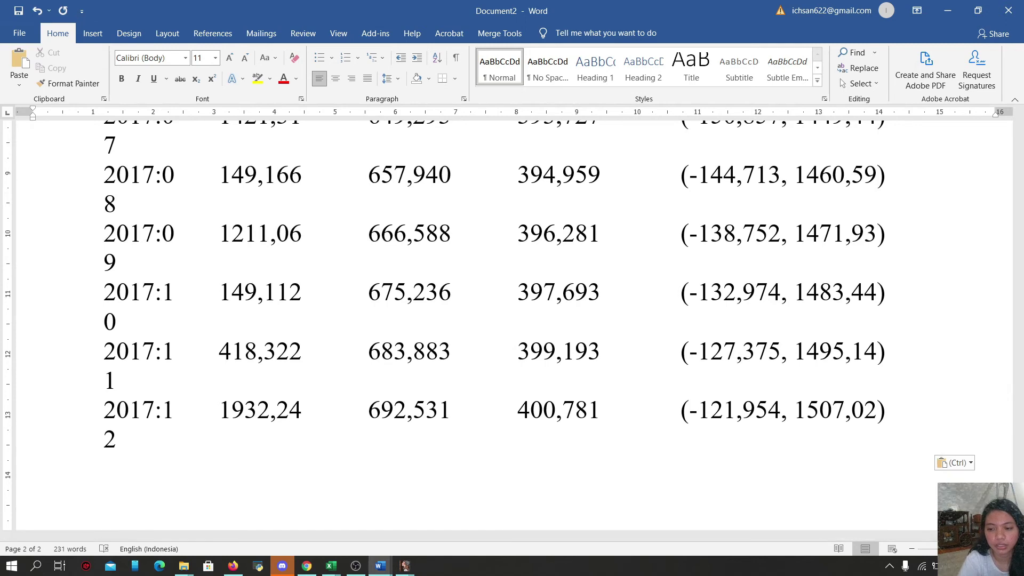
# Step: Copy the prediction column of the forecast table, from its header through 2017:12
pyautogui.scroll(-10, 512, 320)
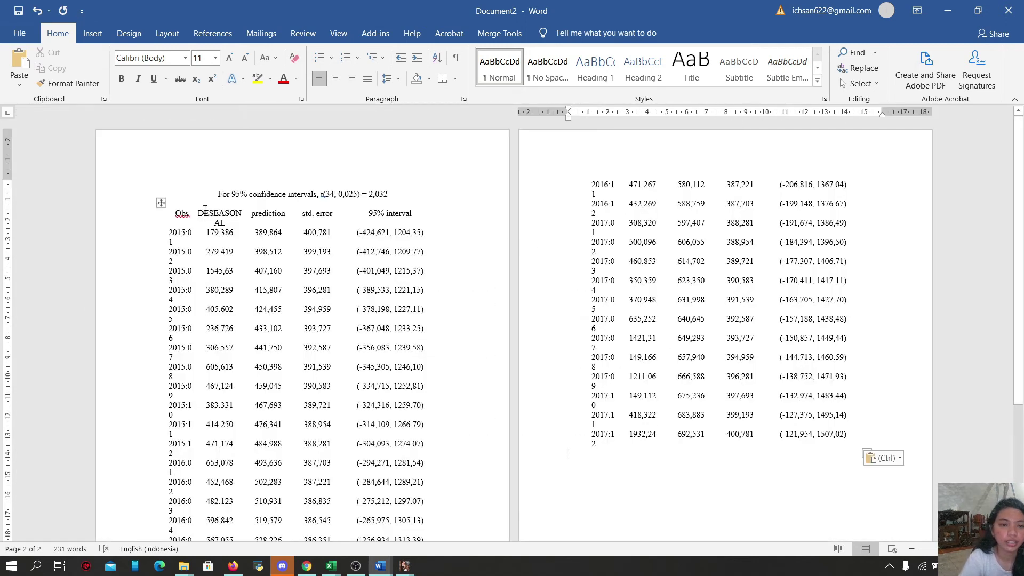
pyautogui.moveTo(253, 211); pyautogui.dragTo(288, 491)
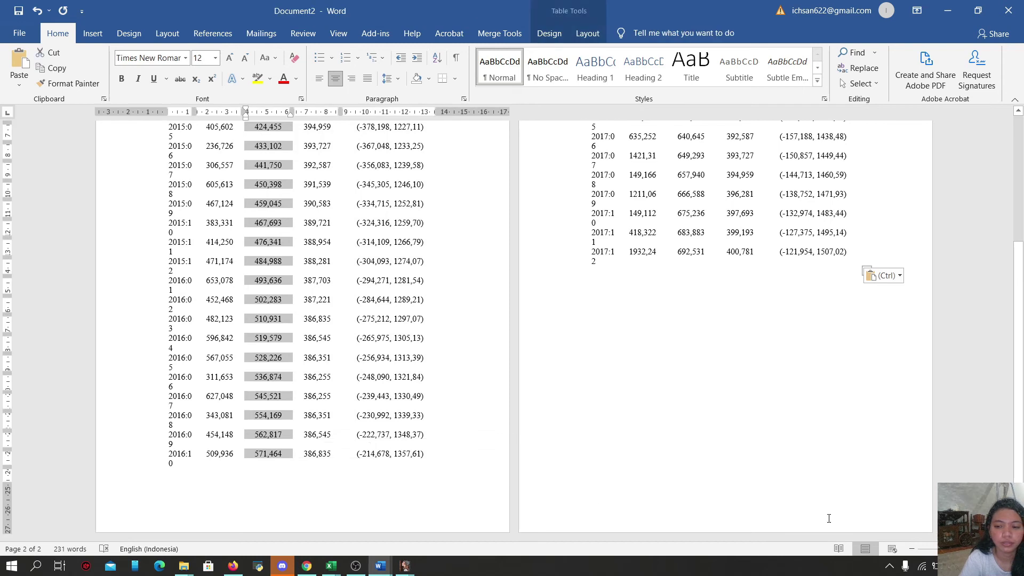
pyautogui.moveTo(943, 548); pyautogui.dragTo(955, 549)
pyautogui.moveTo(1020, 291); pyautogui.dragTo(1019, 126)
pyautogui.moveTo(422, 296); pyautogui.dragTo(469, 453)
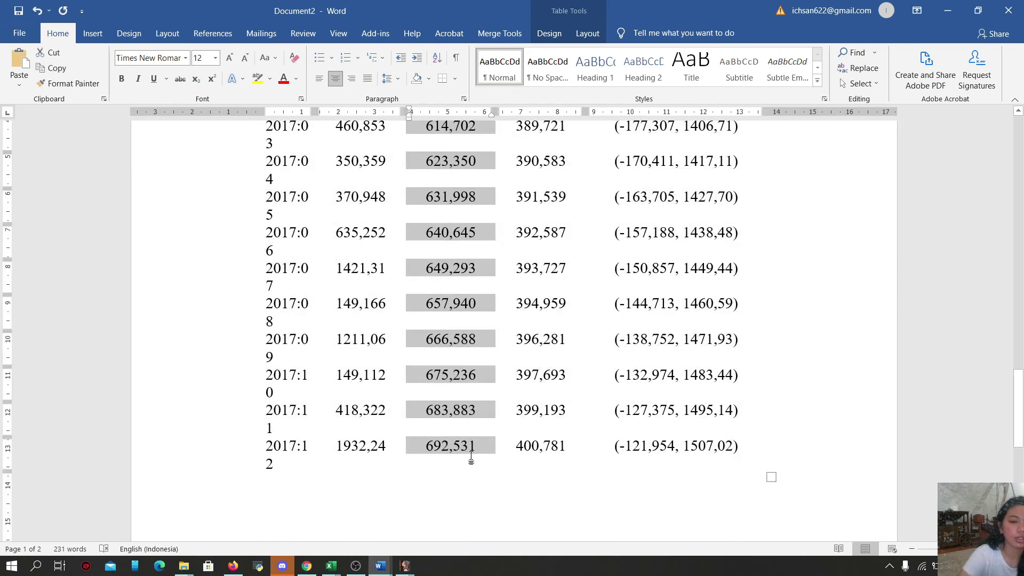
# Step: Switch to the DATA PDE 3 workbook, try to replace the text of header cell M1 with the copied prediction column, and undo the paste
pyautogui.moveTo(329, 569)
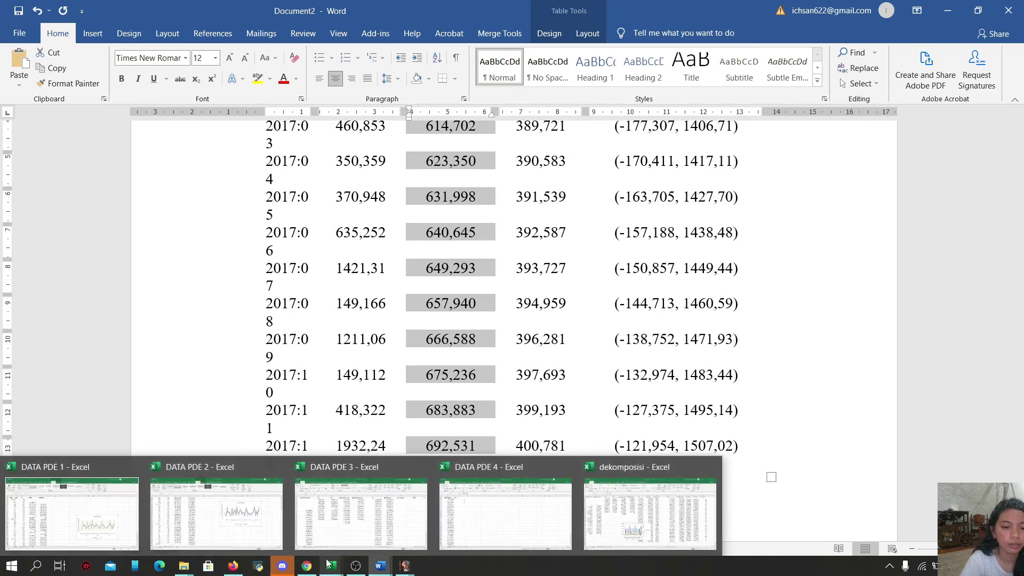
pyautogui.click(363, 506)
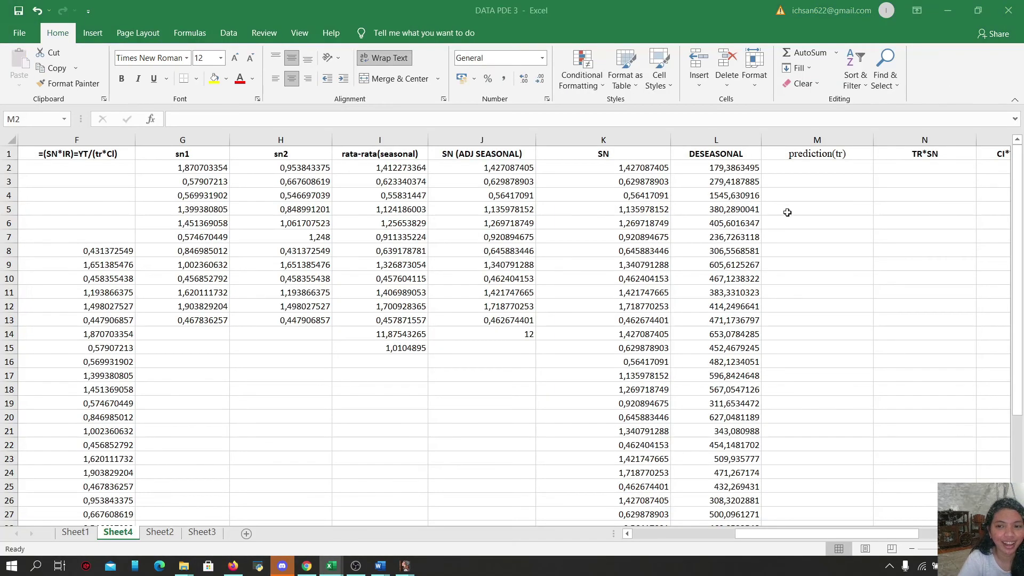
pyautogui.click(846, 168)
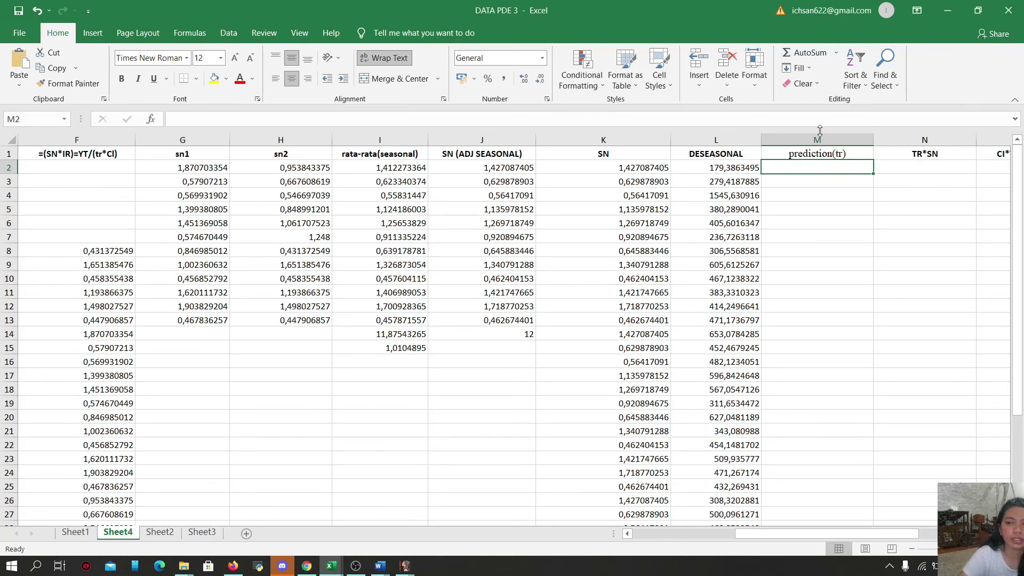
pyautogui.click(830, 154)
pyautogui.doubleClick(829, 154)
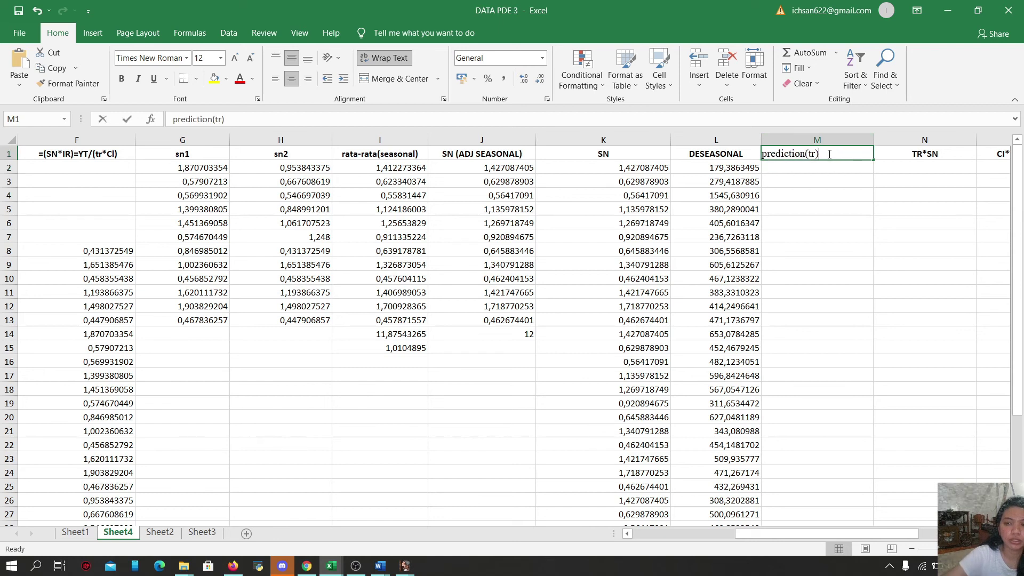
pyautogui.press('BackSpace')
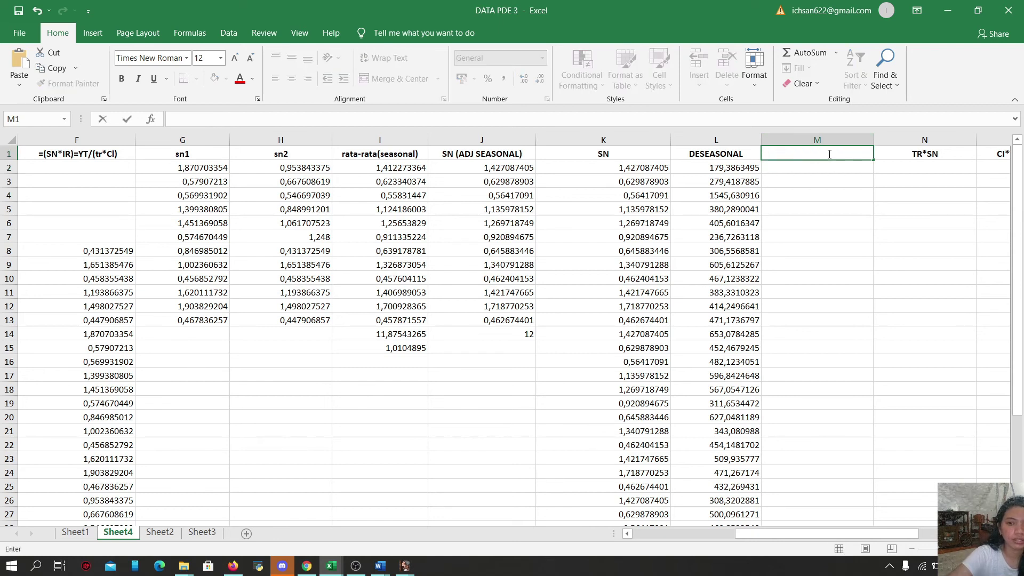
pyautogui.write('prediction 467,693 476,341 484,988 493,636 502,283 510,931 519,579 528,226 536,874 545,521 554,169 562,817 571,464 580,112 588,759 597,407 606,055 614,702 623,350 631,998 640,645 649,293 657,940 666,588 675,236 683,883 692,531')
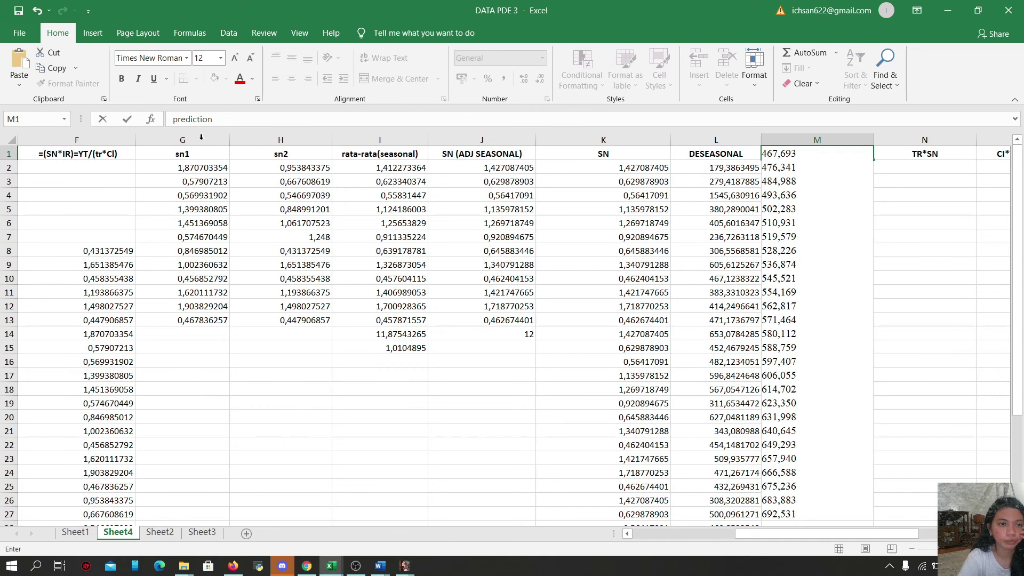
pyautogui.click(35, 11)
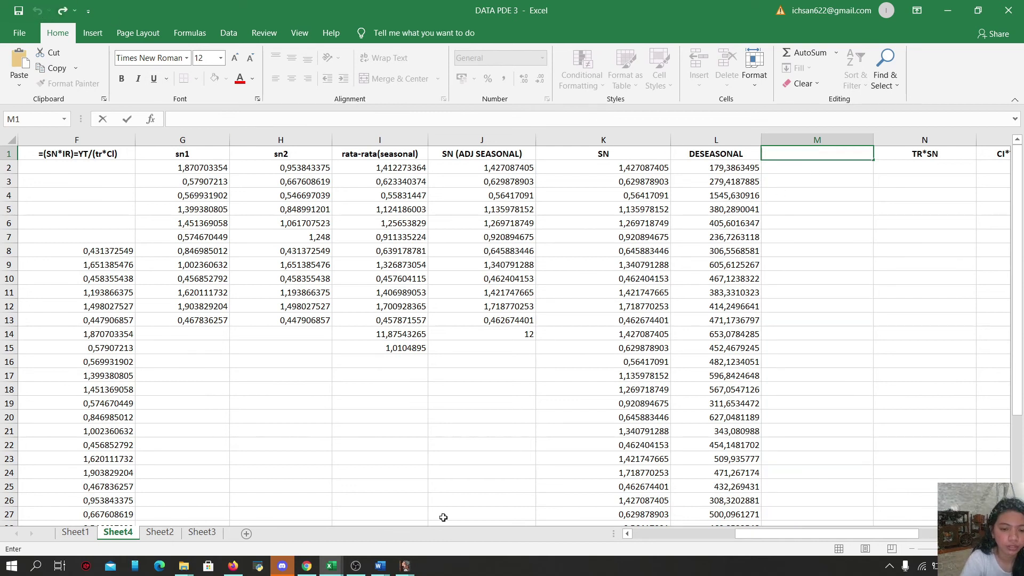
# Step: Copy the selected prediction column in Document2 again and try to paste it inside cell M1 of DATA PDE 3
pyautogui.moveTo(381, 566)
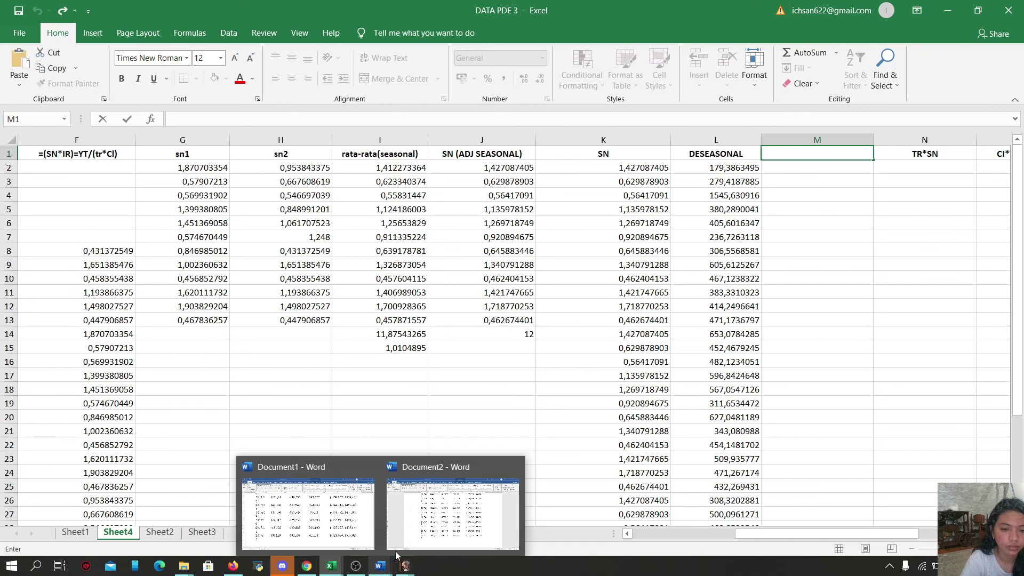
pyautogui.click(436, 540)
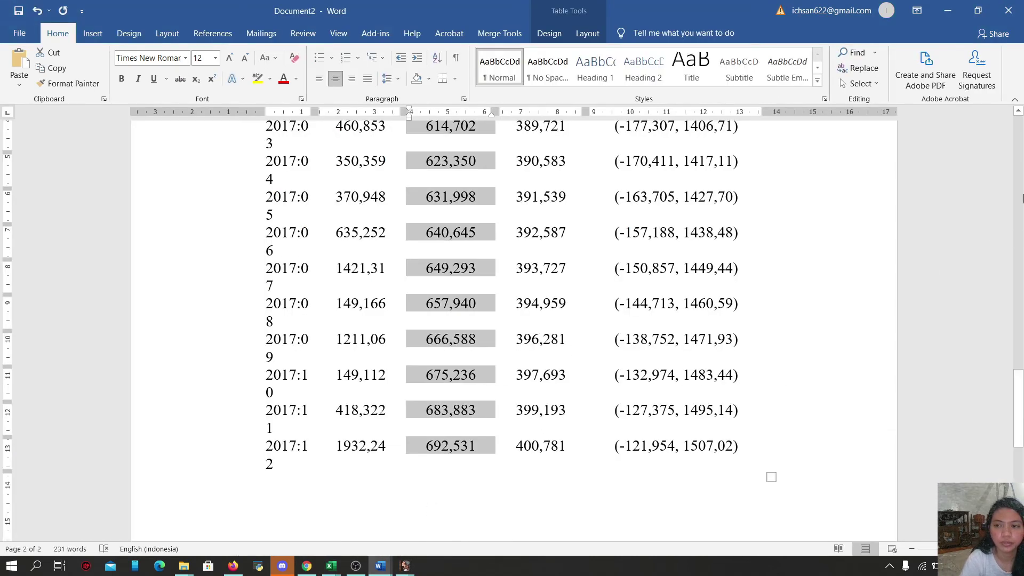
pyautogui.rightClick(438, 386)
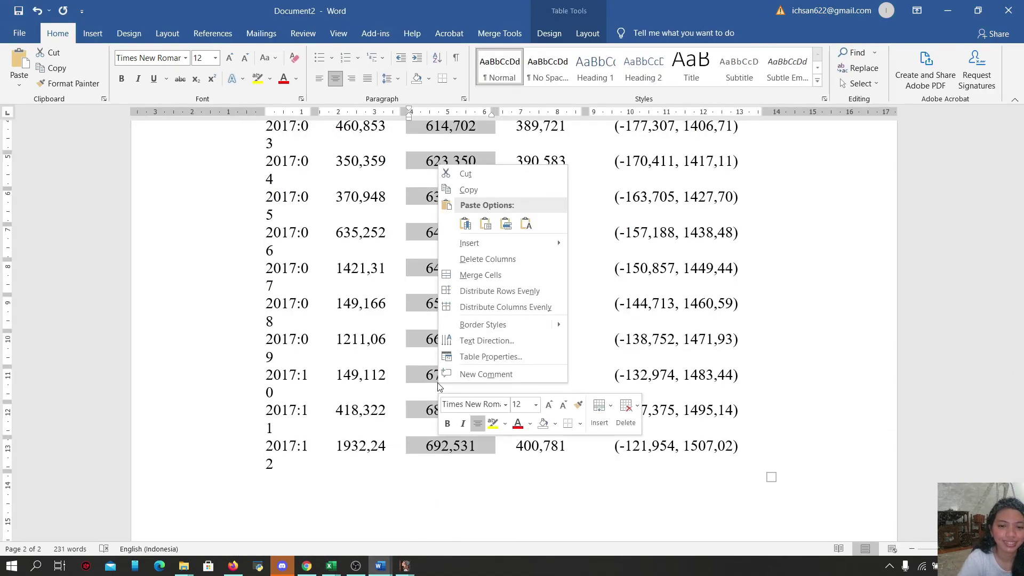
pyautogui.click(463, 189)
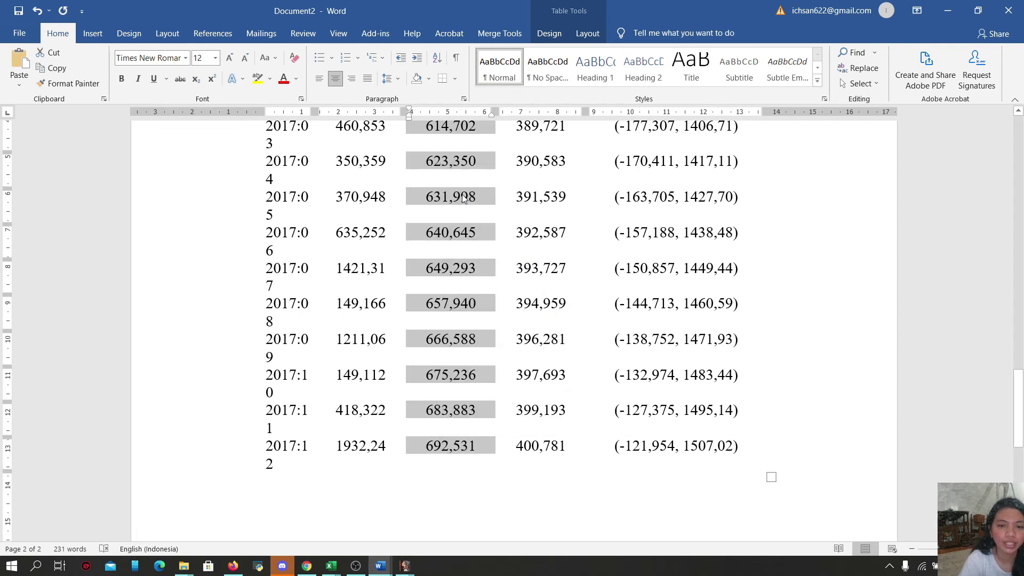
pyautogui.moveTo(331, 569)
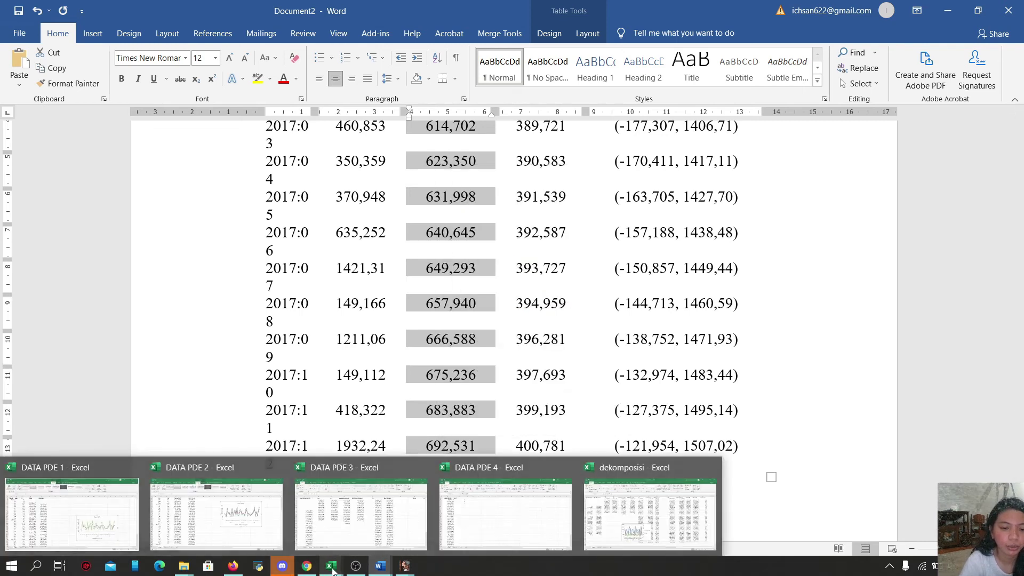
pyautogui.click(366, 498)
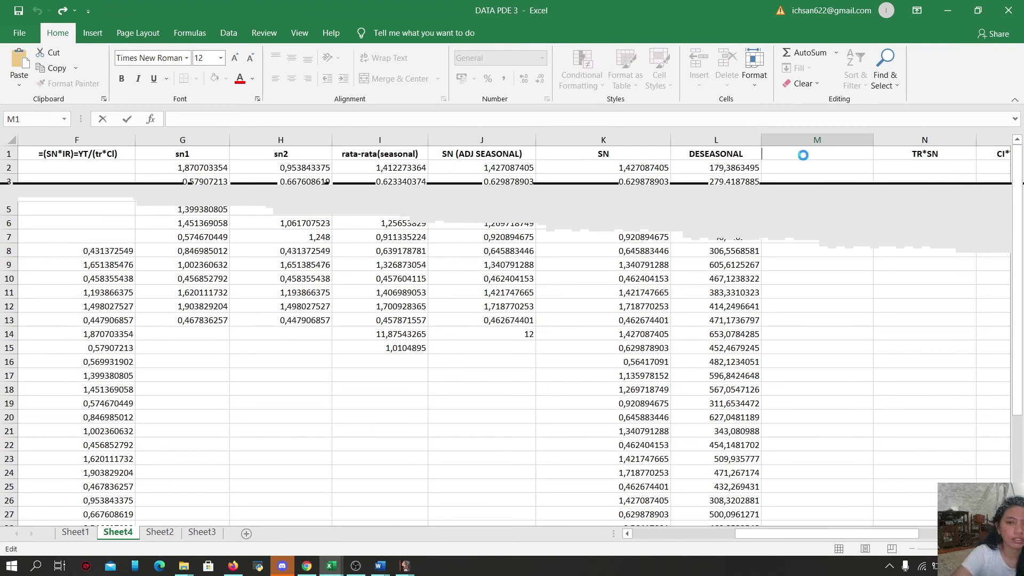
pyautogui.hotkey('ctrl', 'v')
# Step: Clear all the pasted prediction text from cell M1, including the word "prediction"
pyautogui.moveTo(766, 153); pyautogui.dragTo(796, 195)
pyautogui.moveTo(763, 153); pyautogui.dragTo(880, 573)
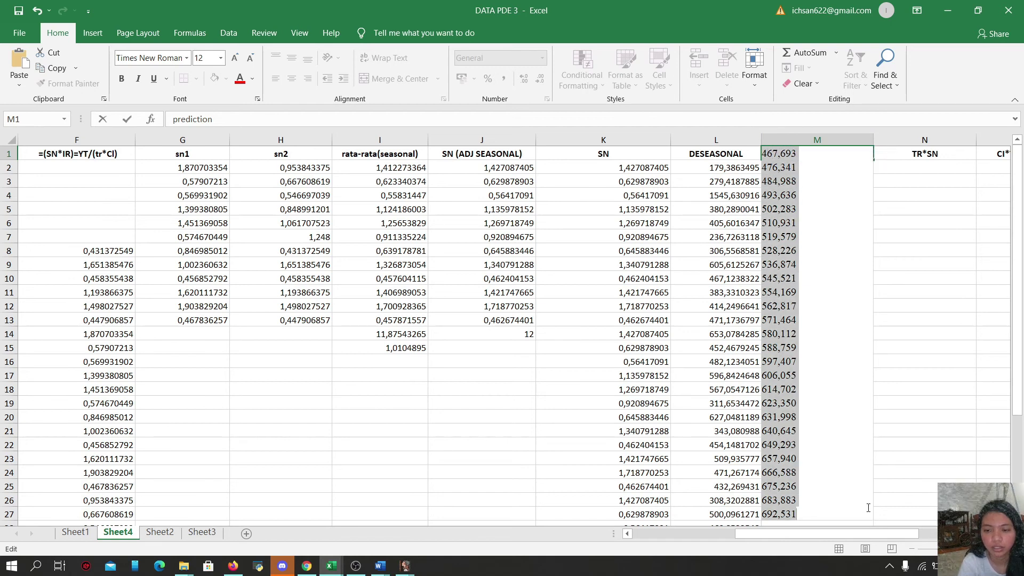
pyautogui.press('Delete')
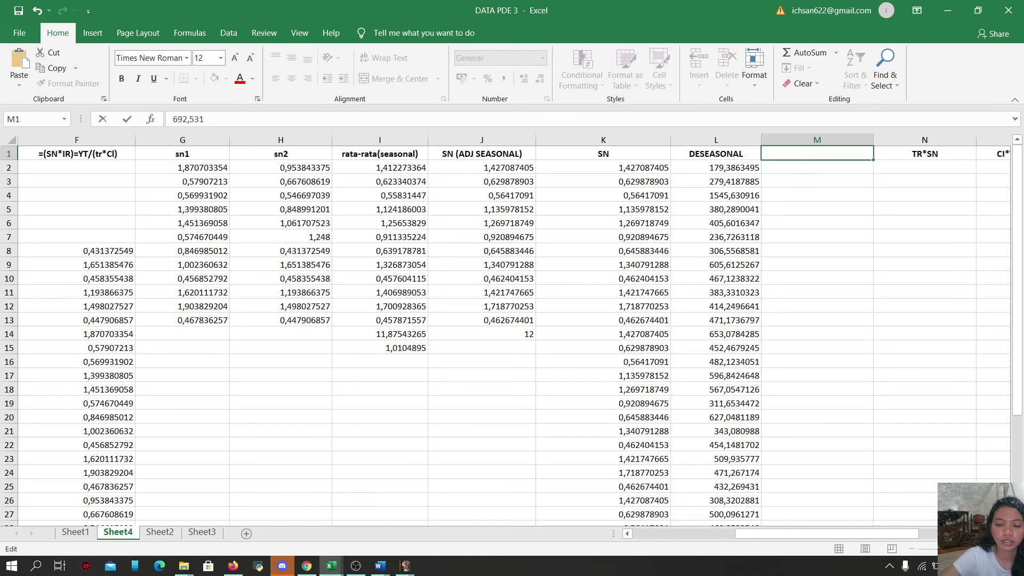
pyautogui.moveTo(763, 167); pyautogui.dragTo(817, 277)
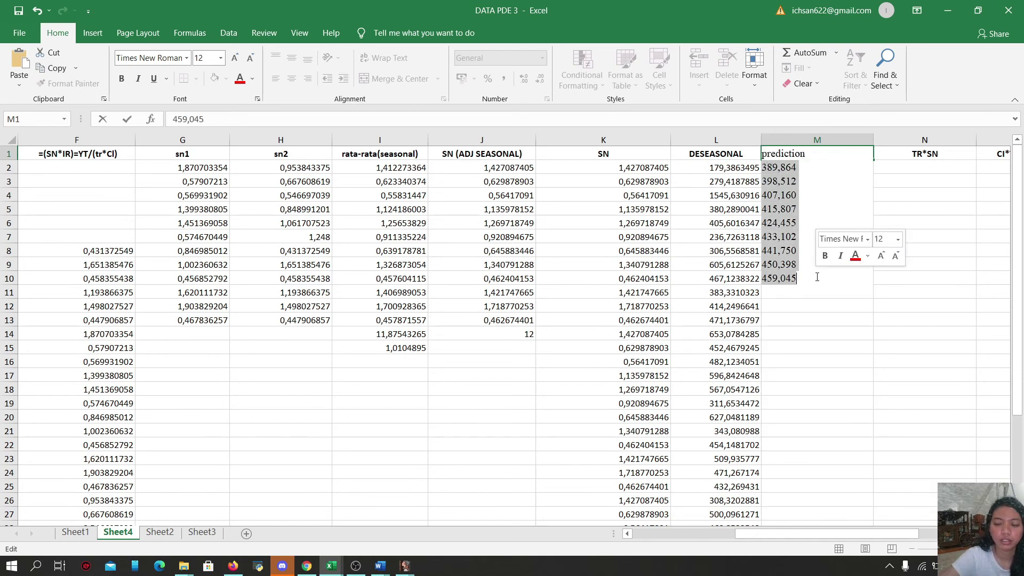
pyautogui.press('Delete')
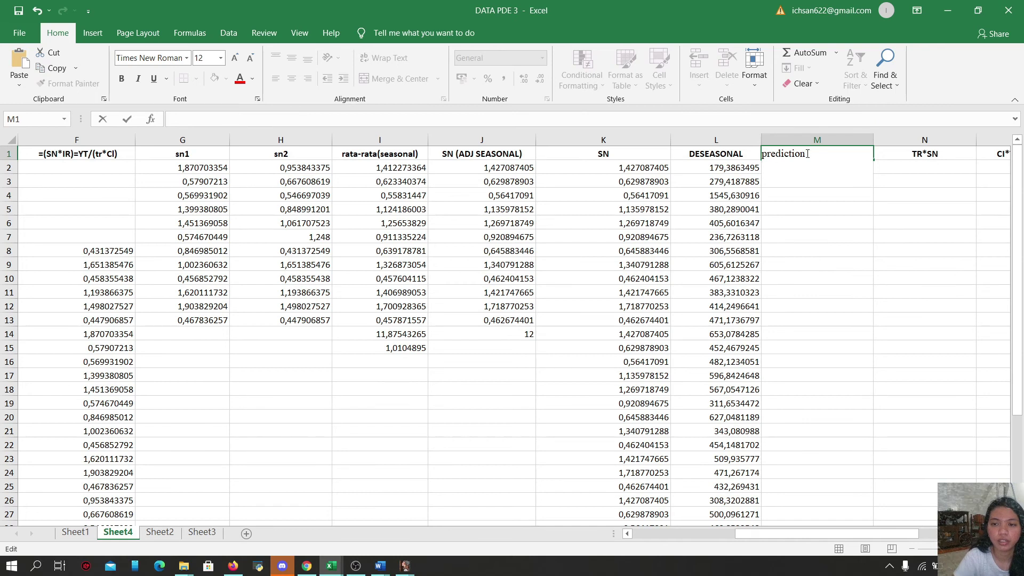
pyautogui.moveTo(807, 154); pyautogui.dragTo(763, 154)
pyautogui.press('Delete')
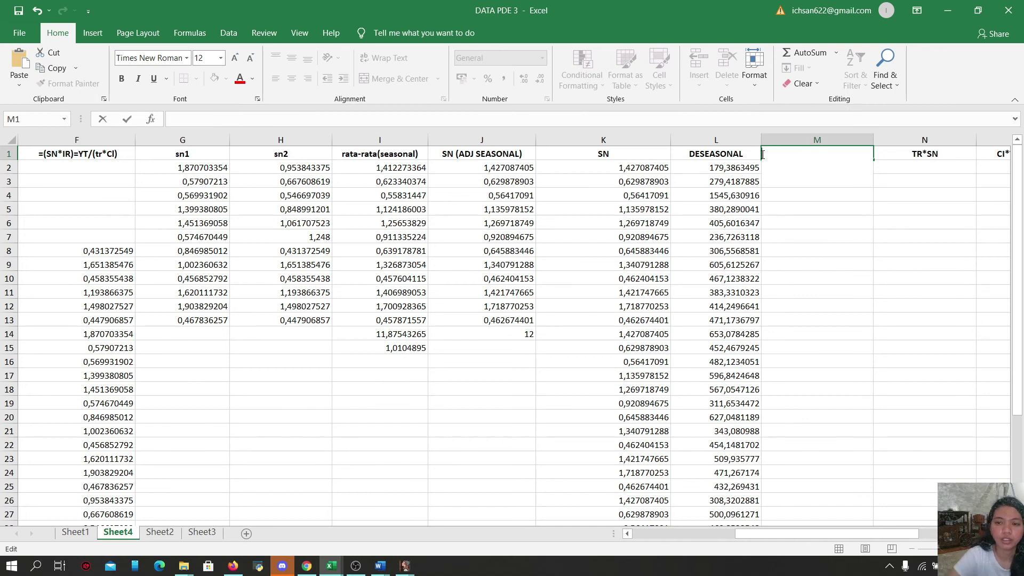
# Step: Copy the selected prediction column from the forecast table in Document1 and return to the DATA PDE 3 workbook
pyautogui.click(856, 255)
pyautogui.click(842, 206)
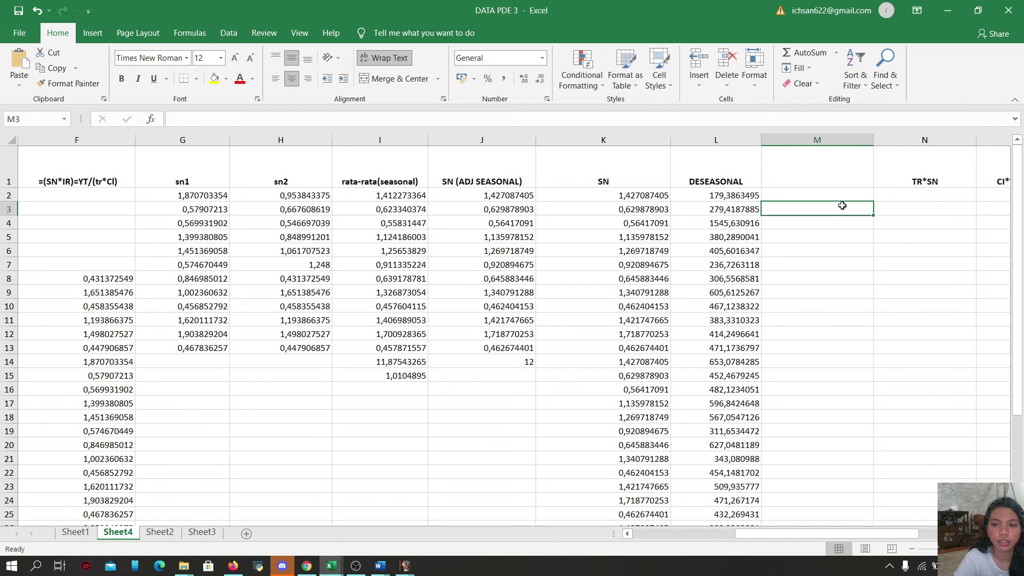
pyautogui.click(380, 565)
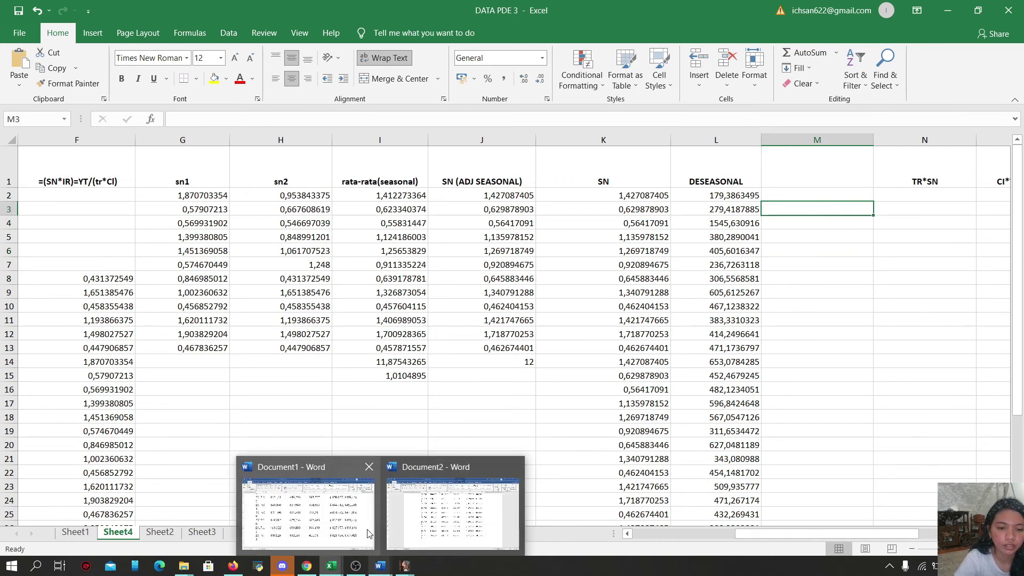
pyautogui.click(365, 532)
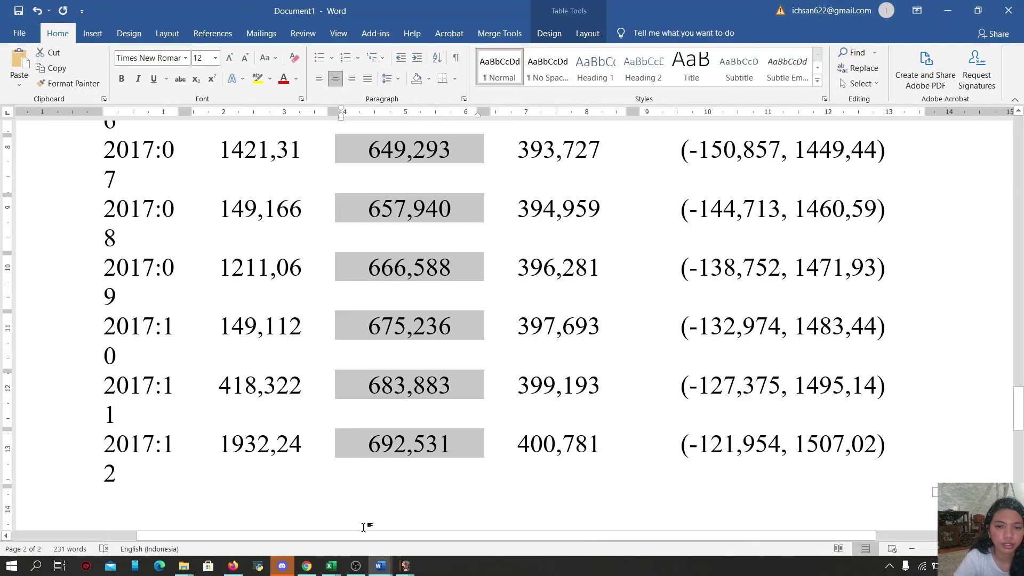
pyautogui.rightClick(376, 418)
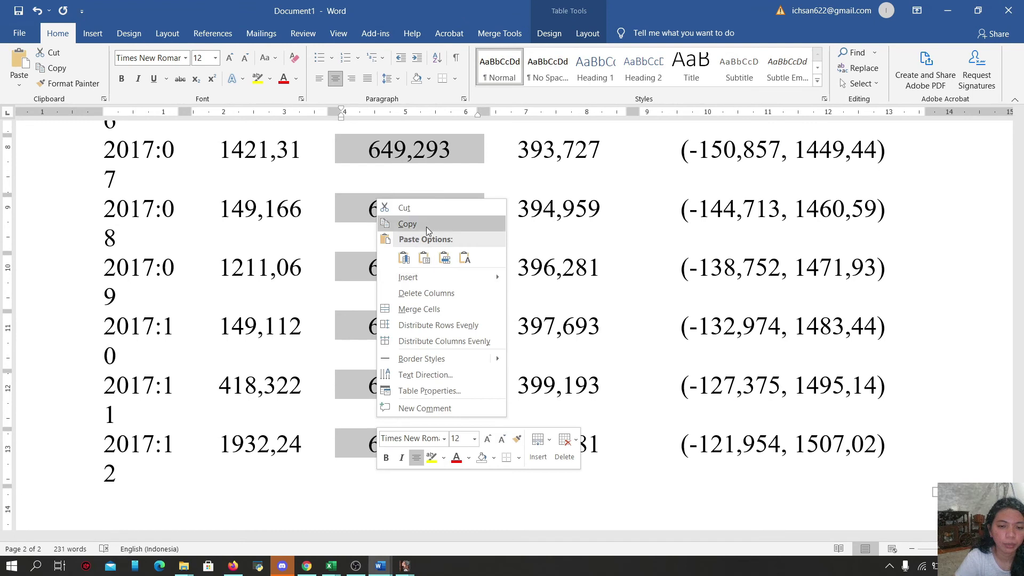
pyautogui.click(406, 224)
pyautogui.moveTo(341, 572)
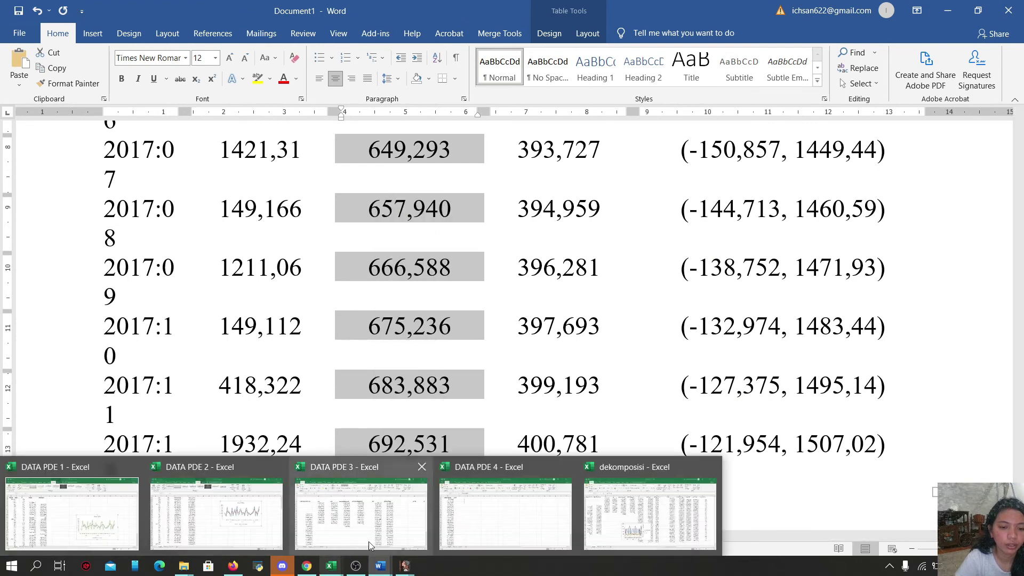
pyautogui.click(395, 542)
# Step: Try to paste the copied prediction column at cell M1 as a Microsoft Word Document Object, and undo the paste
pyautogui.click(789, 207)
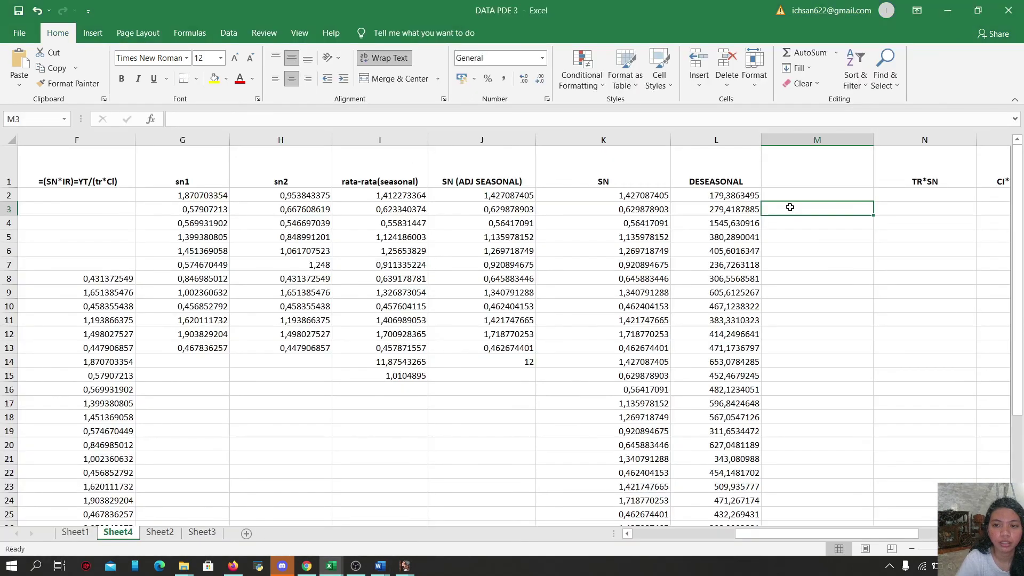
pyautogui.click(781, 178)
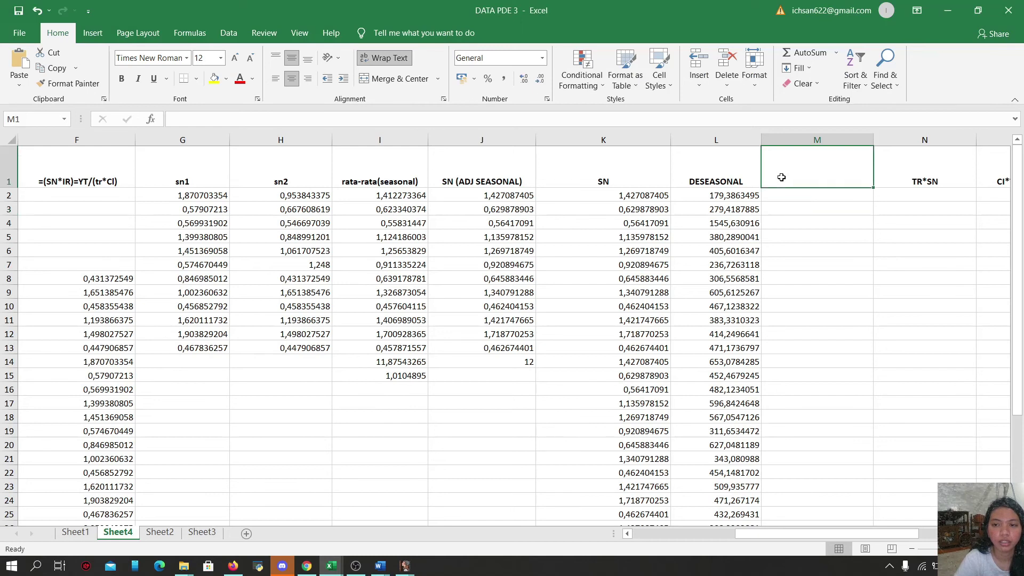
pyautogui.rightClick(781, 178)
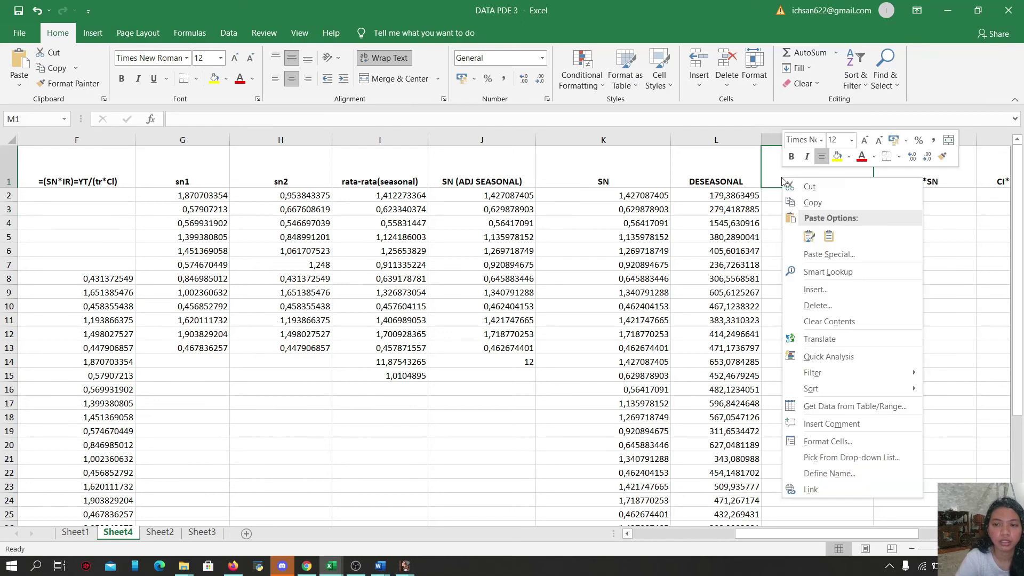
pyautogui.click(821, 253)
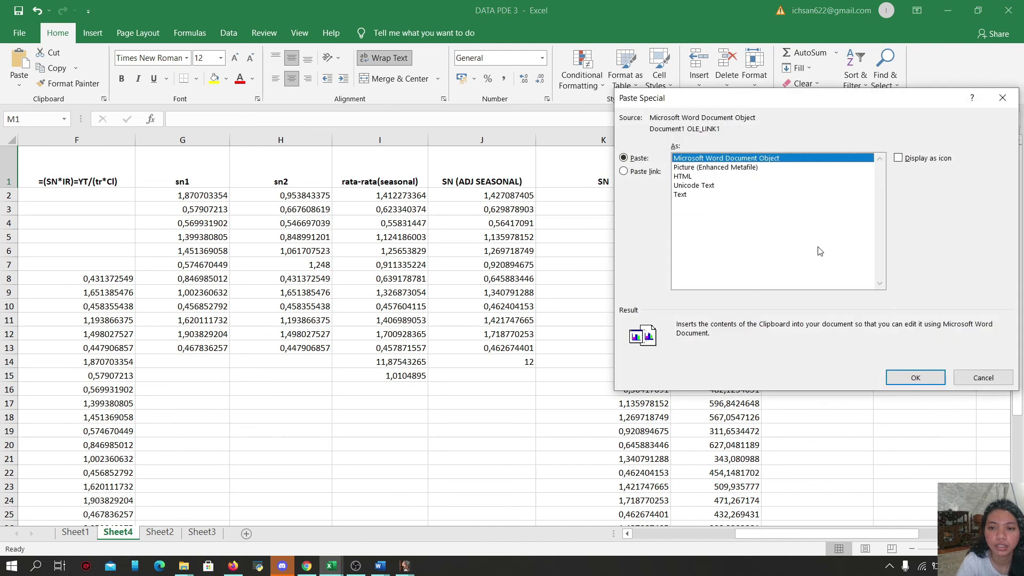
pyautogui.click(915, 377)
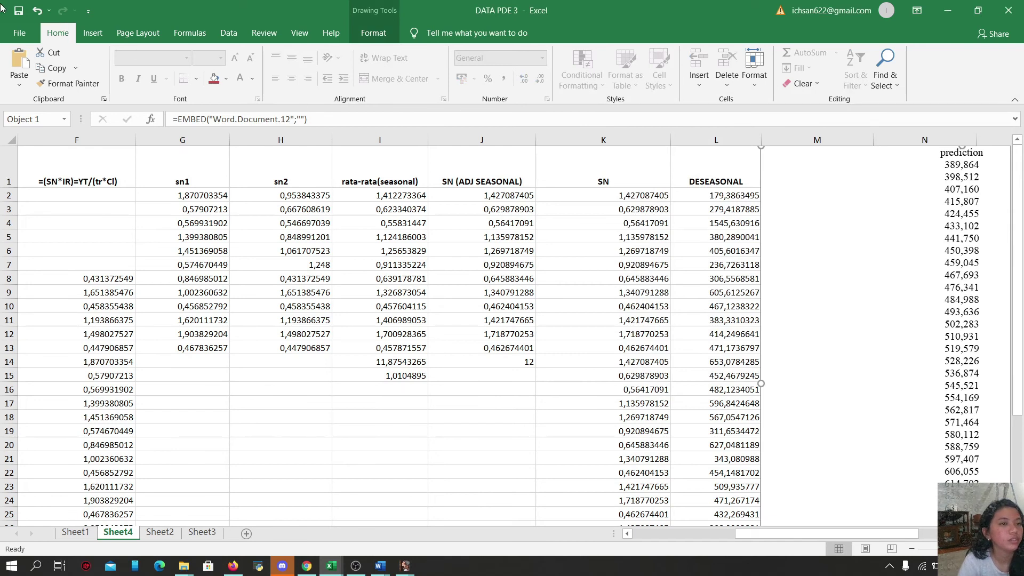
pyautogui.click(37, 10)
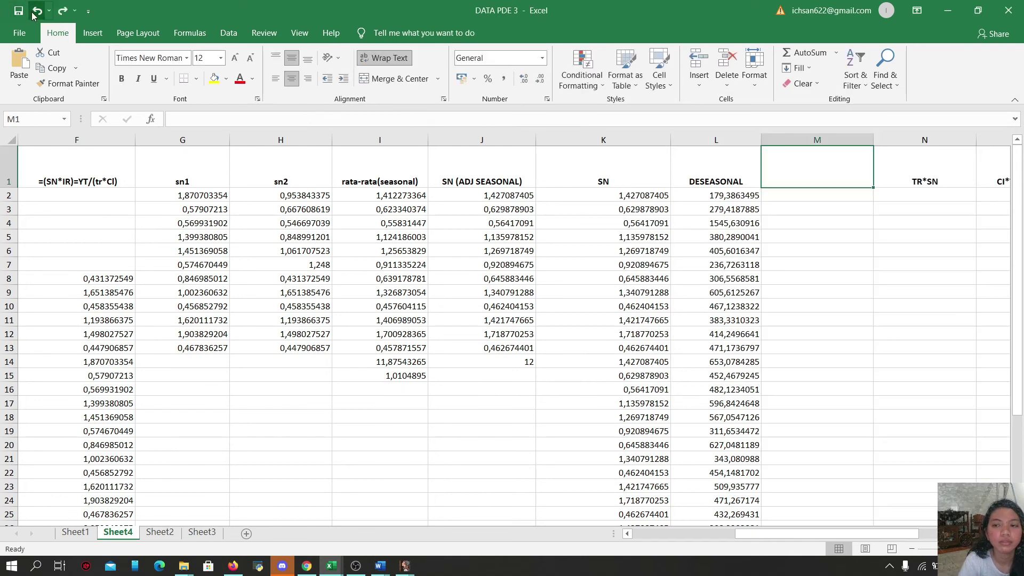
# Step: Paste the copied prediction column into the worksheet cells starting at M1, keeping the source formatting
pyautogui.rightClick(774, 195)
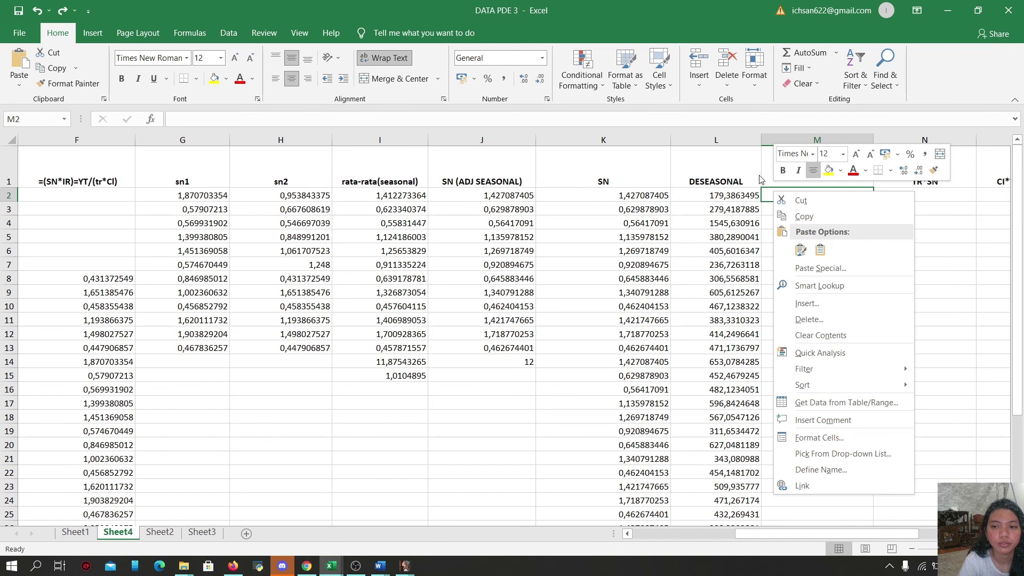
pyautogui.press('Escape')
pyautogui.rightClick(766, 180)
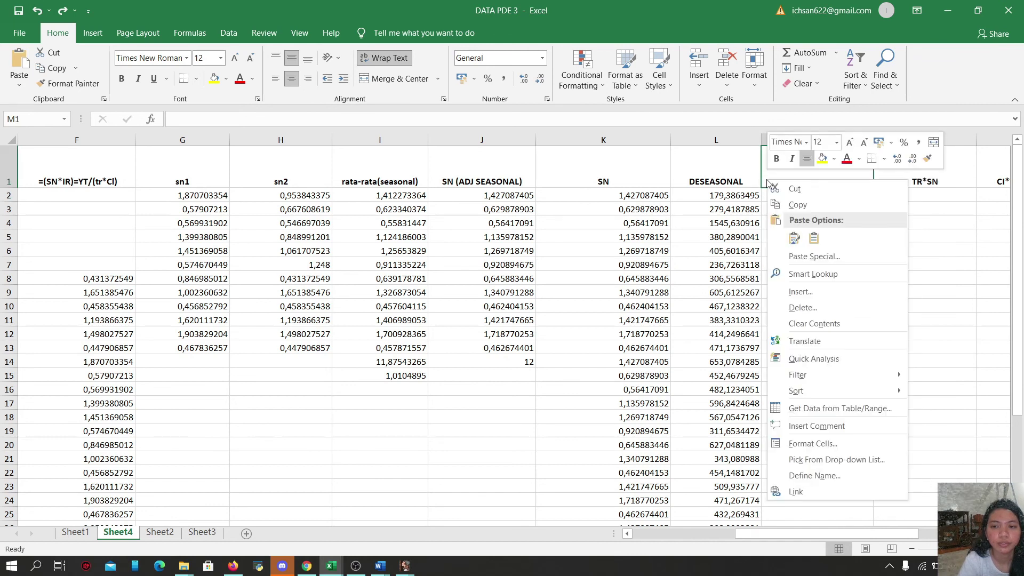
pyautogui.click(794, 244)
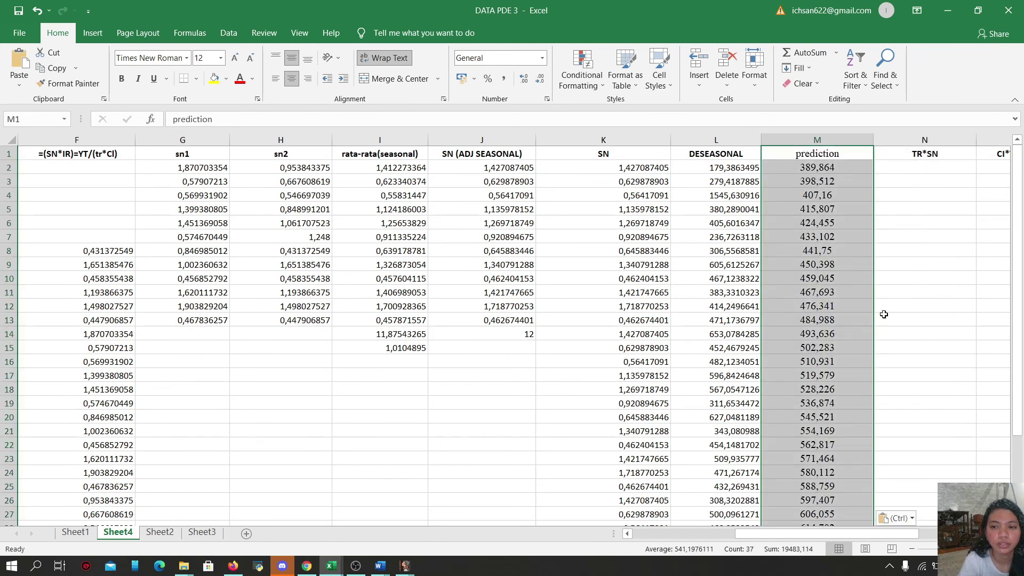
# Step: Enter the formula =M2*K2 in cell N2 of the TR*SN column
pyautogui.moveTo(882, 539); pyautogui.dragTo(962, 536)
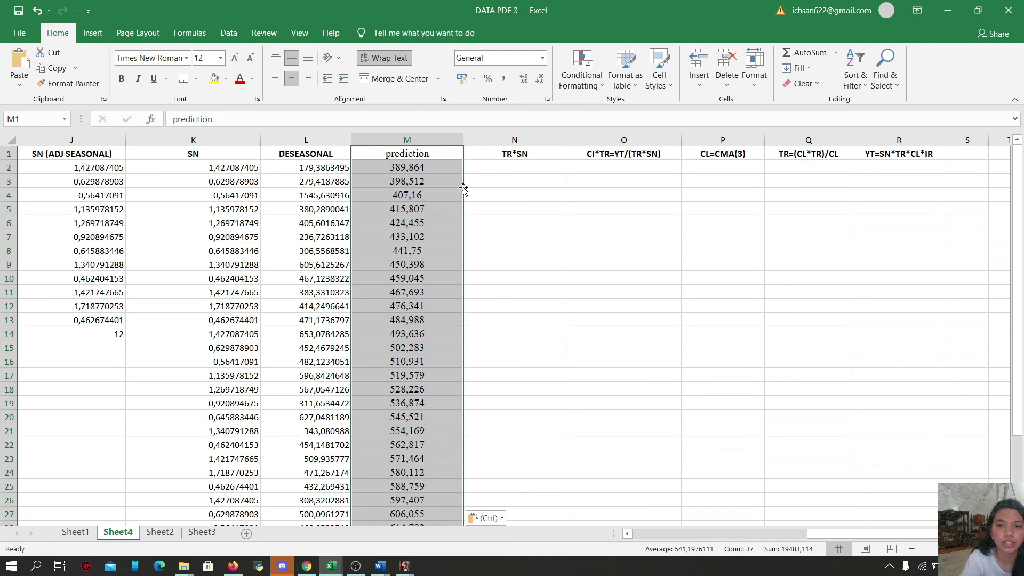
pyautogui.click(524, 166)
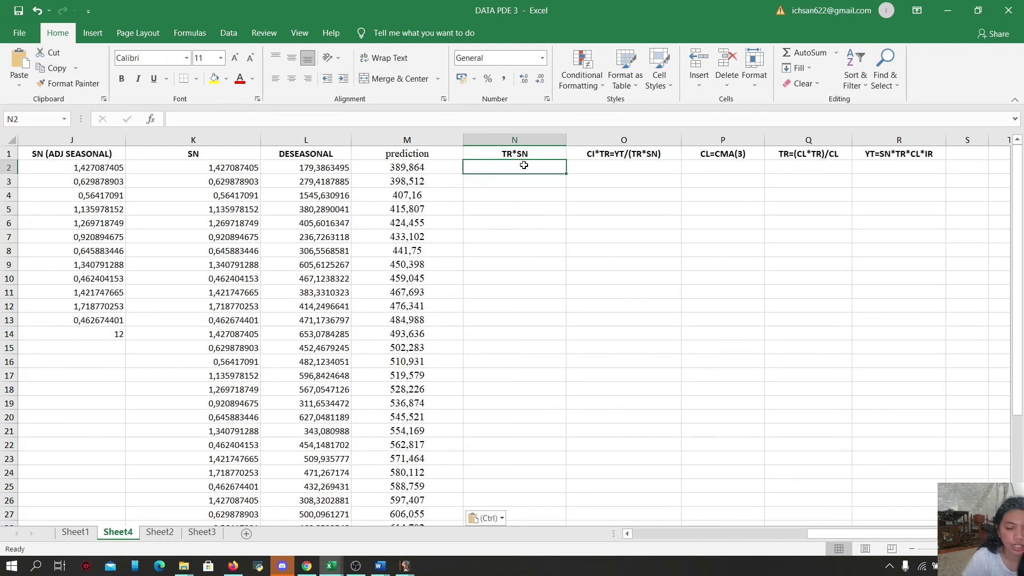
pyautogui.write('=')
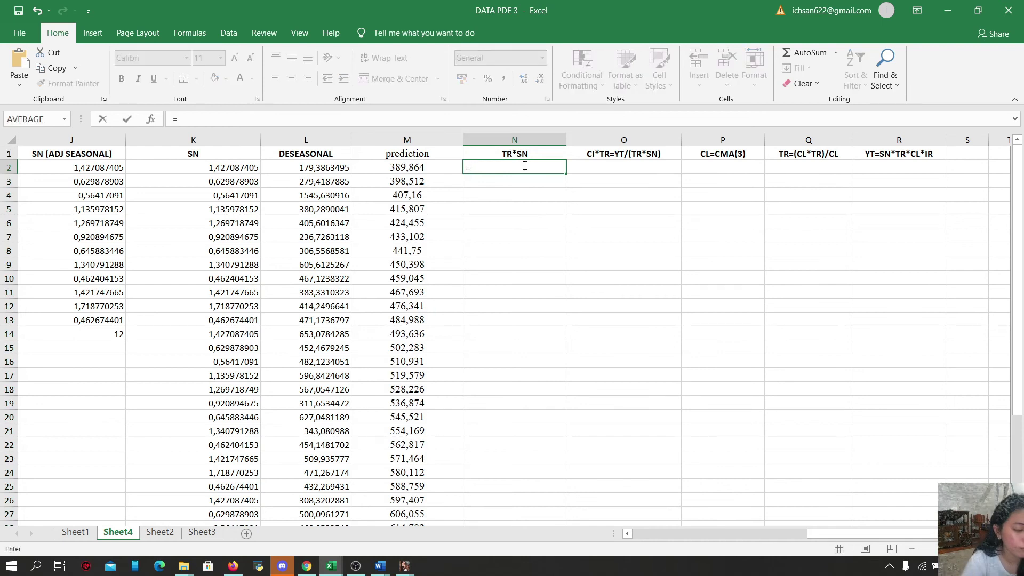
pyautogui.click(425, 168)
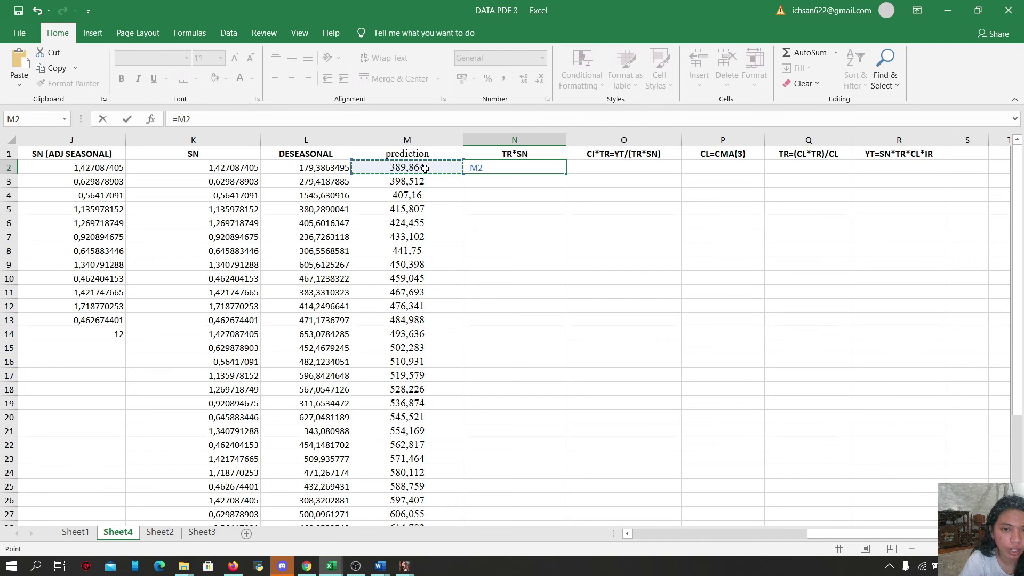
pyautogui.write('*')
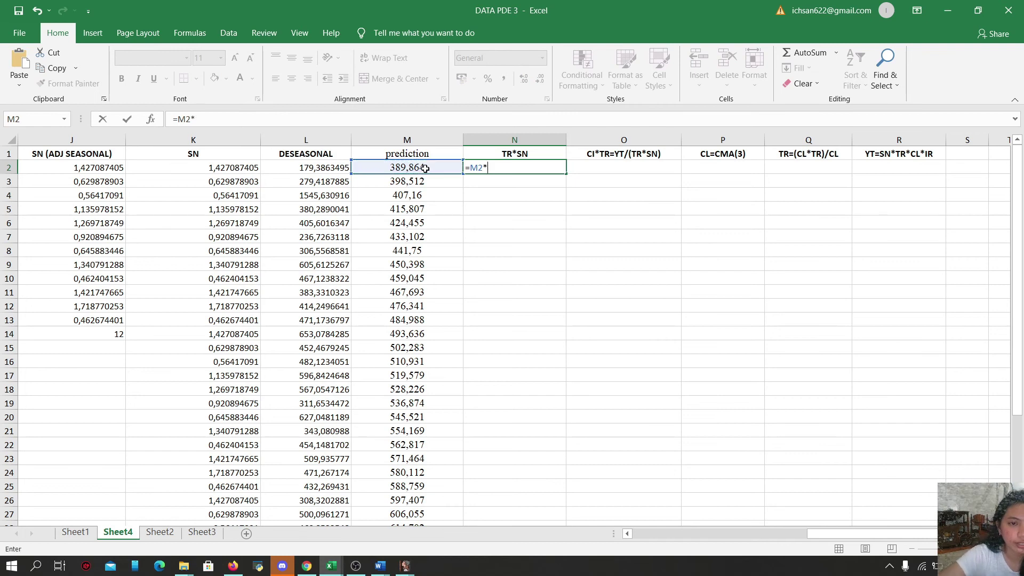
pyautogui.click(228, 170)
pyautogui.press('Return')
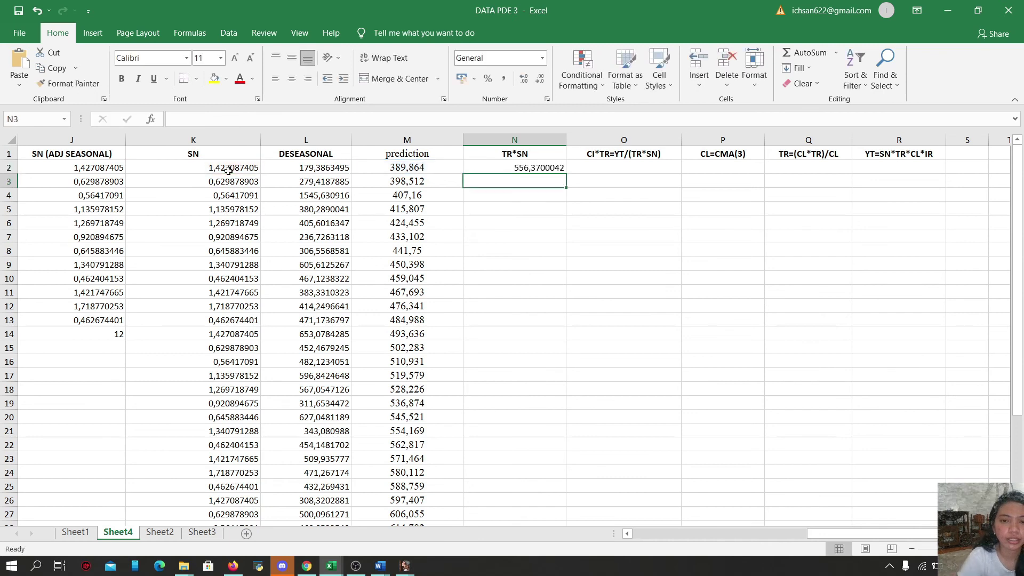
# Step: Fill the TR*SN formula from cell N2 down to N37
pyautogui.click(539, 172)
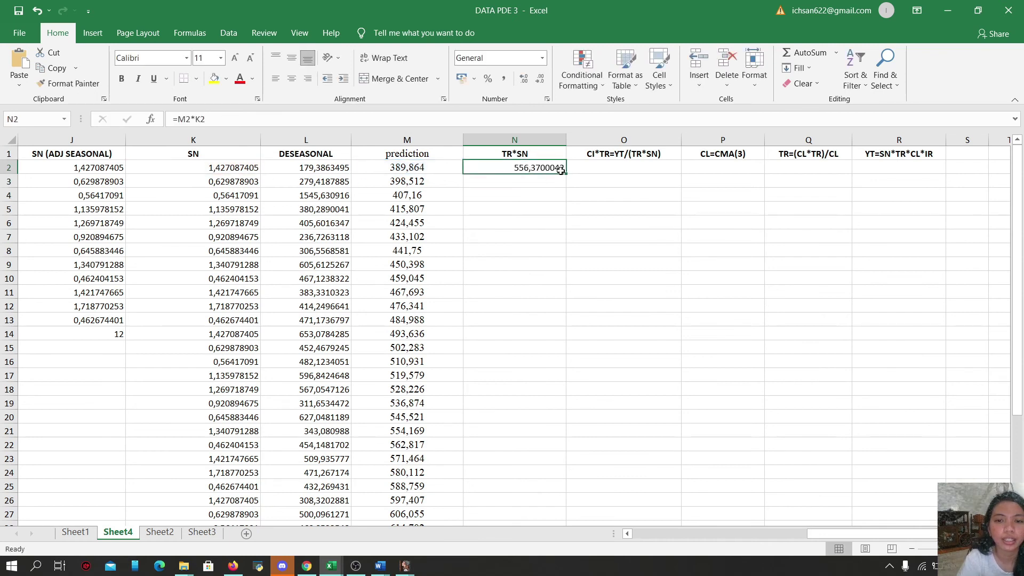
pyautogui.moveTo(564, 173)
pyautogui.mouseDown()
pyautogui.moveTo(566, 450)
pyautogui.moveTo(555, 548)
pyautogui.moveTo(538, 503)
pyautogui.mouseUp()
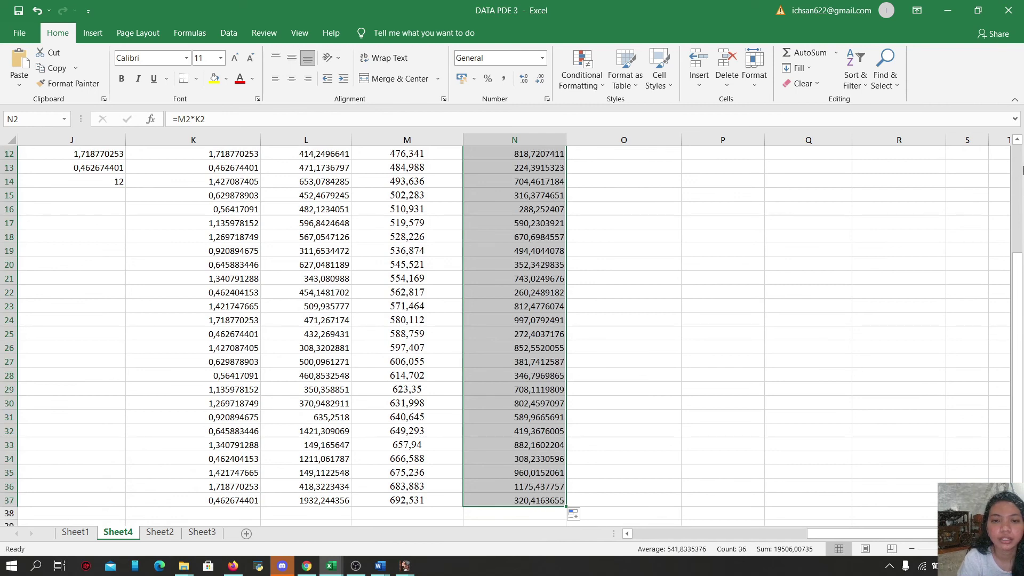
pyautogui.click(1019, 160)
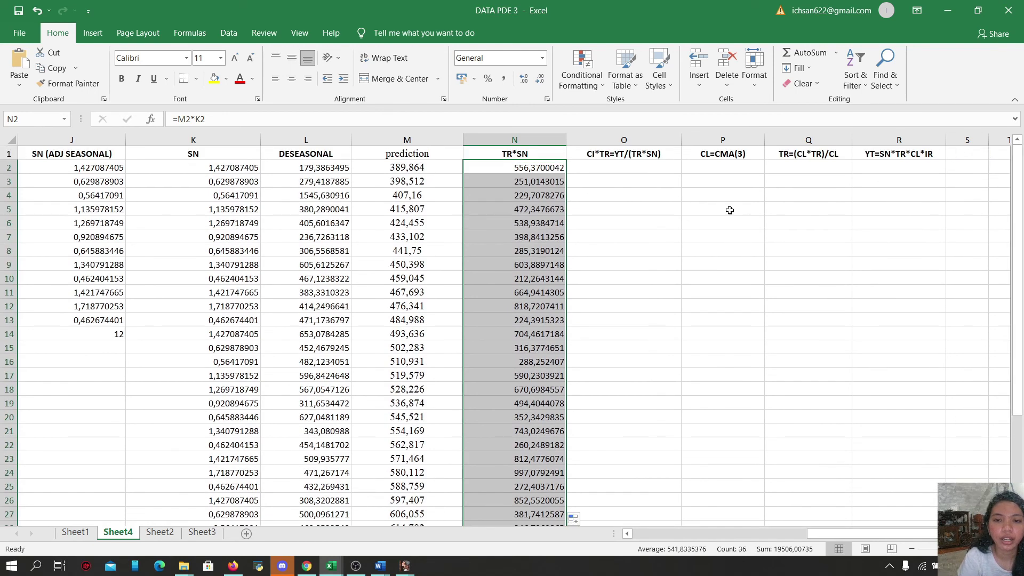
# Step: Enter the formula =C2/N2 in cell O2 of the CI*TR=YT/(TR*SN) column
pyautogui.click(624, 172)
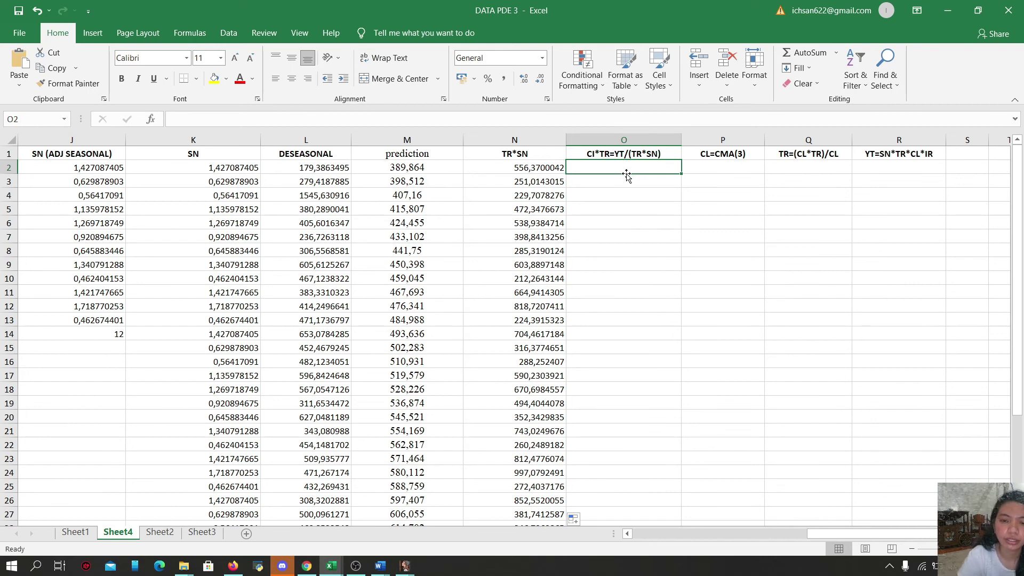
pyautogui.write('=')
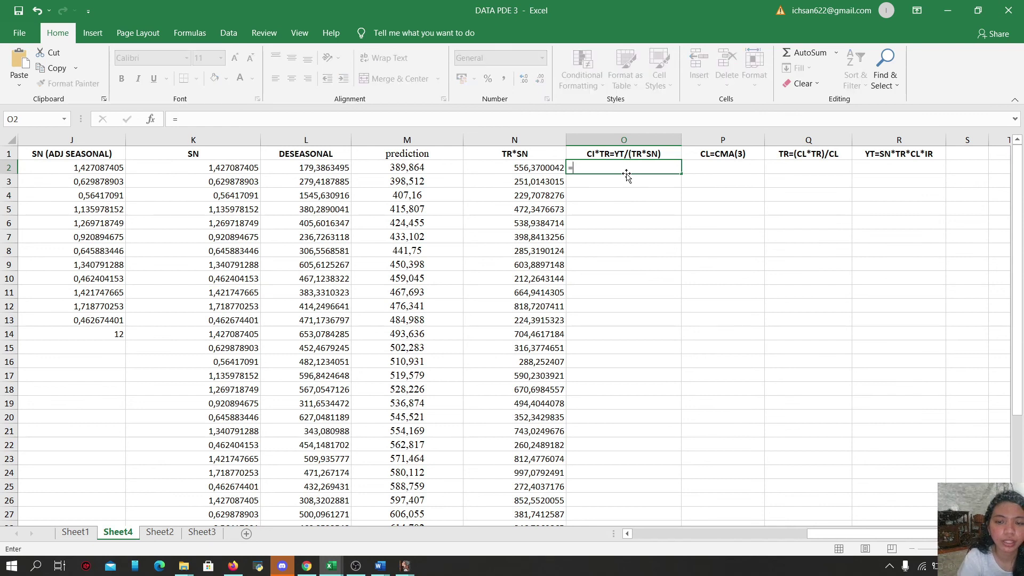
pyautogui.write('2')
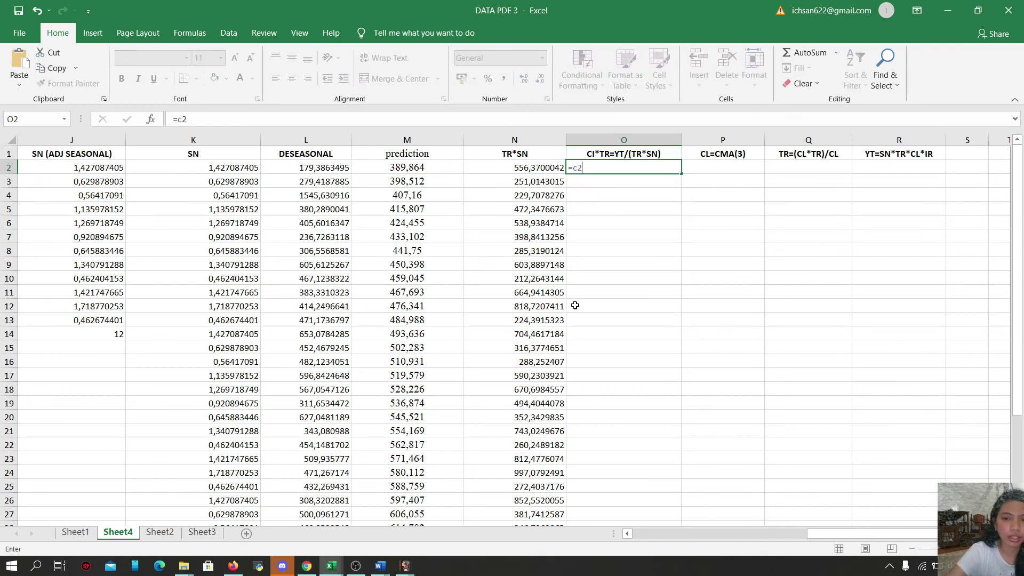
pyautogui.press('capslock')
pyautogui.write('C2/')
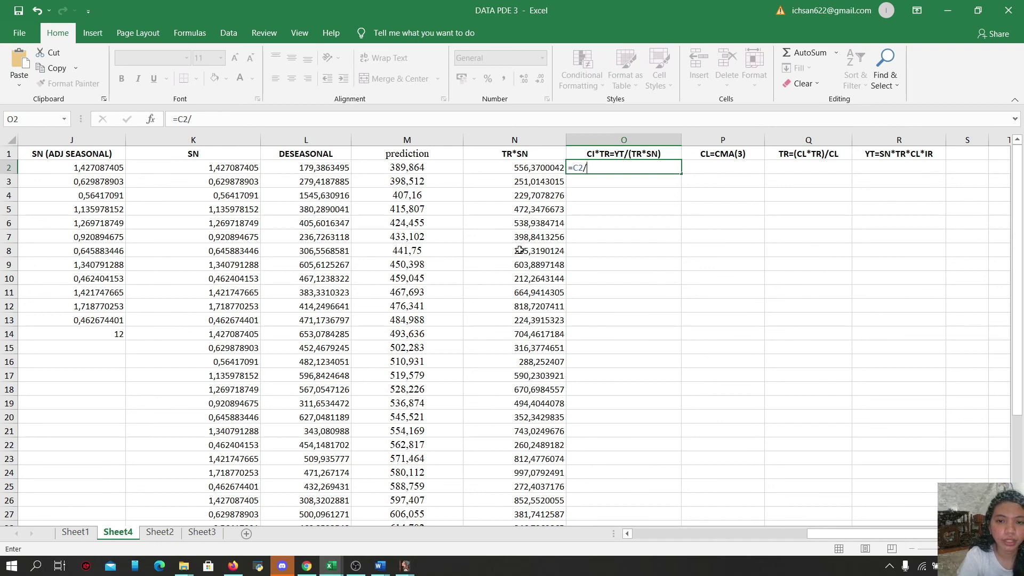
pyautogui.click(532, 169)
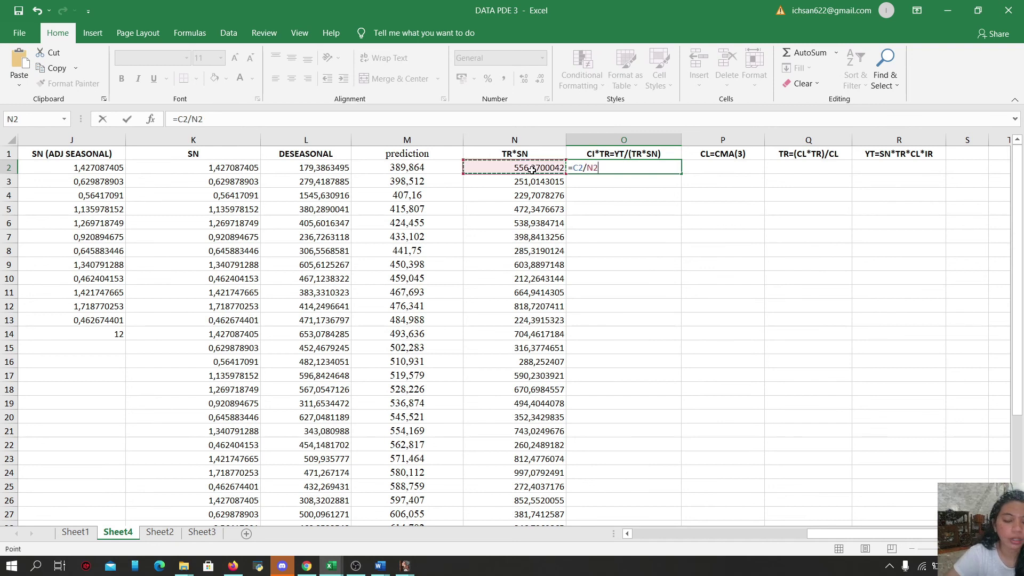
pyautogui.press('Return')
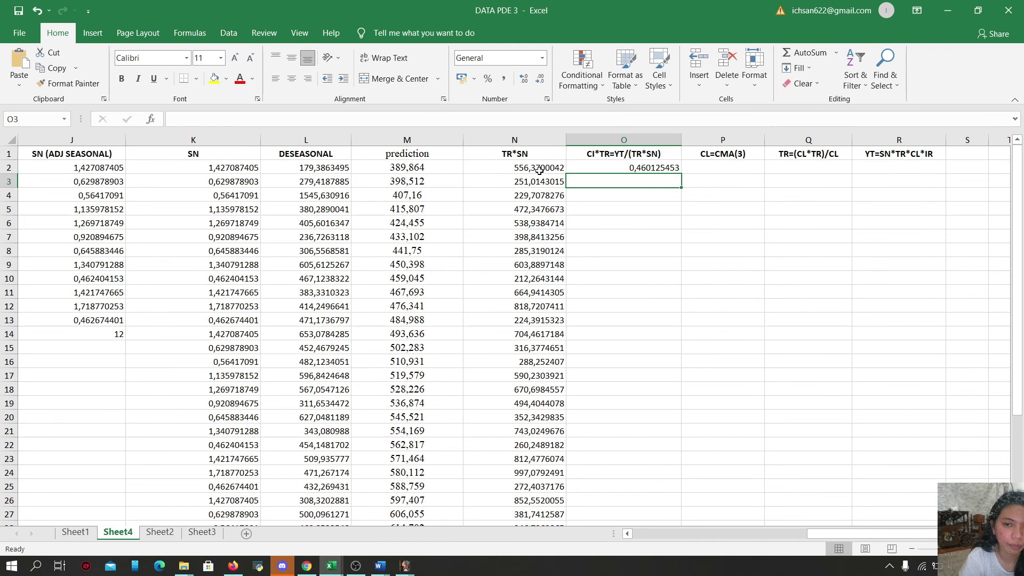
# Step: Fill the YT/(TR*SN) formula from cell O2 down to O37
pyautogui.click(625, 167)
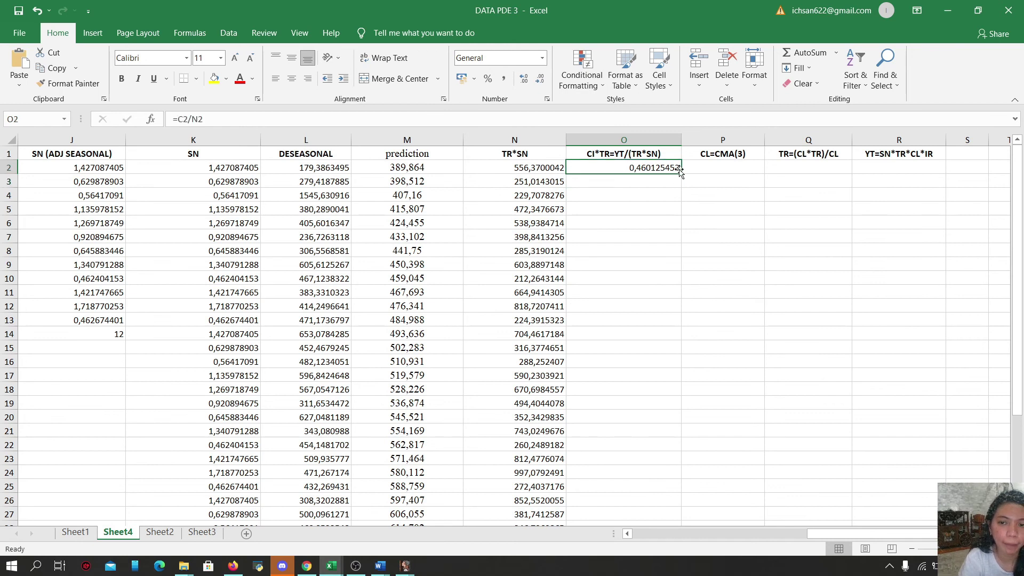
pyautogui.moveTo(679, 174); pyautogui.dragTo(637, 506)
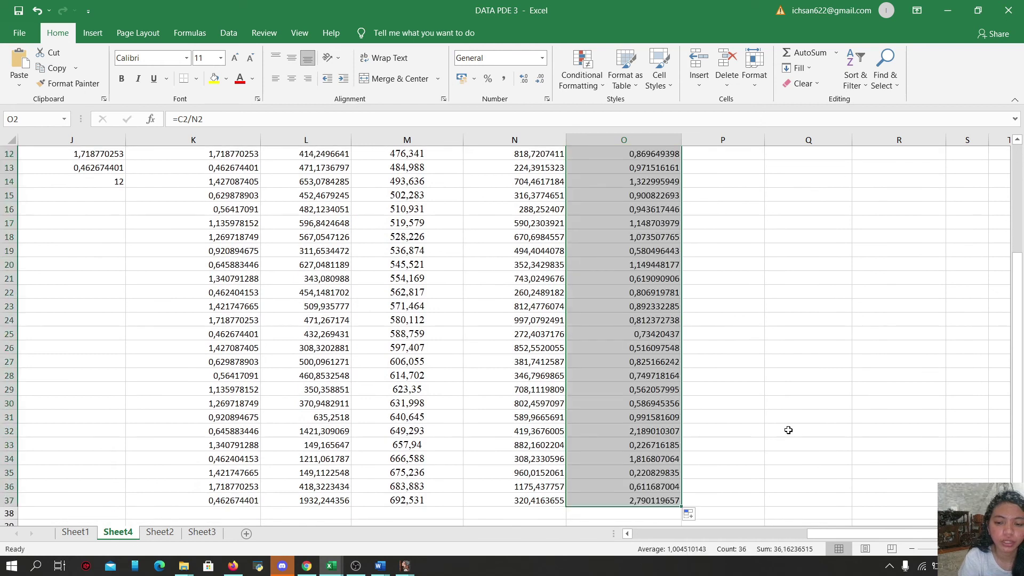
pyautogui.scroll(4, 1019, 209)
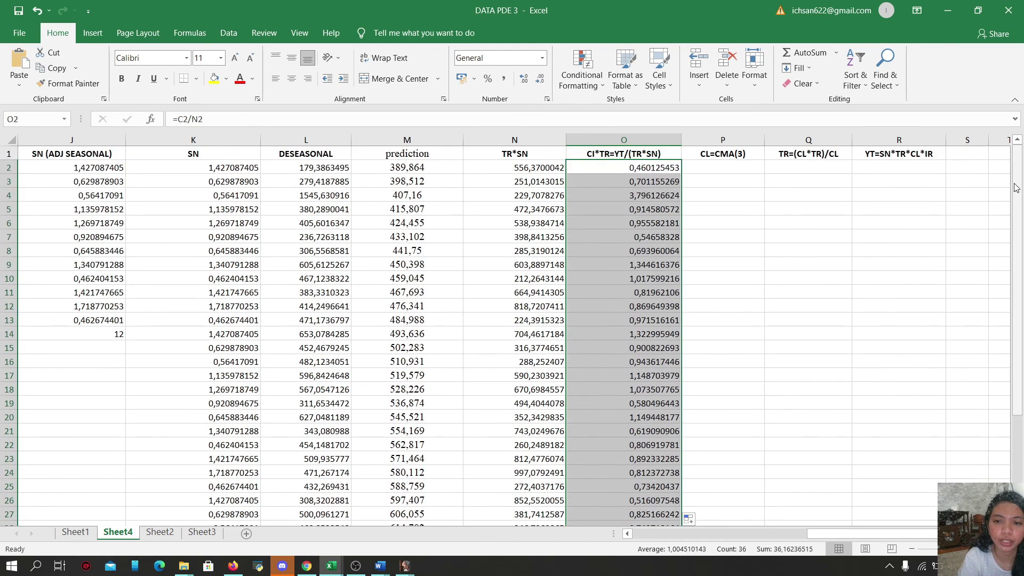
# Step: Enter the formula =AVERAGE(O2:O4) in cell P3 of the CL=CMA(3) column
pyautogui.click(729, 168)
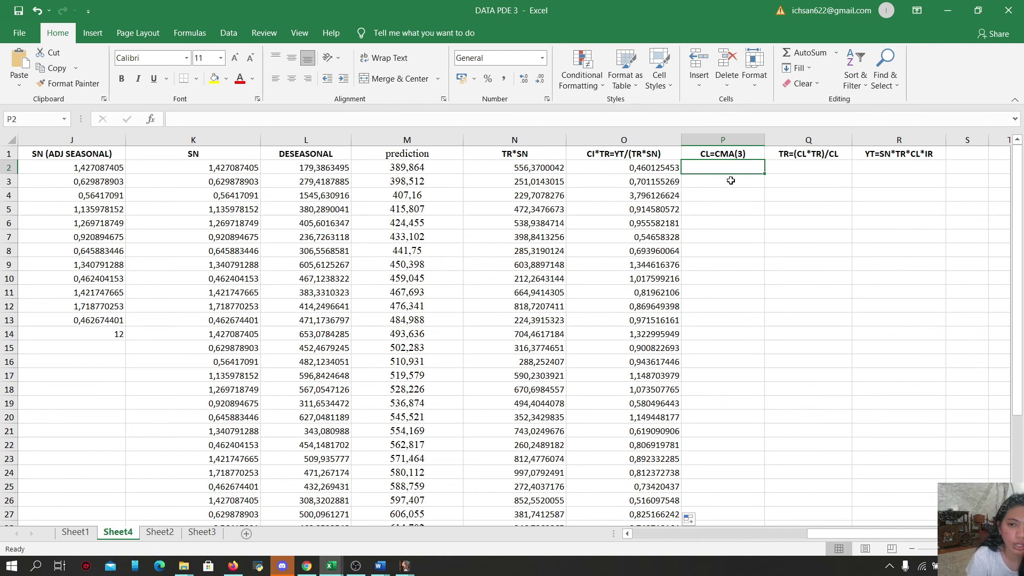
pyautogui.click(734, 183)
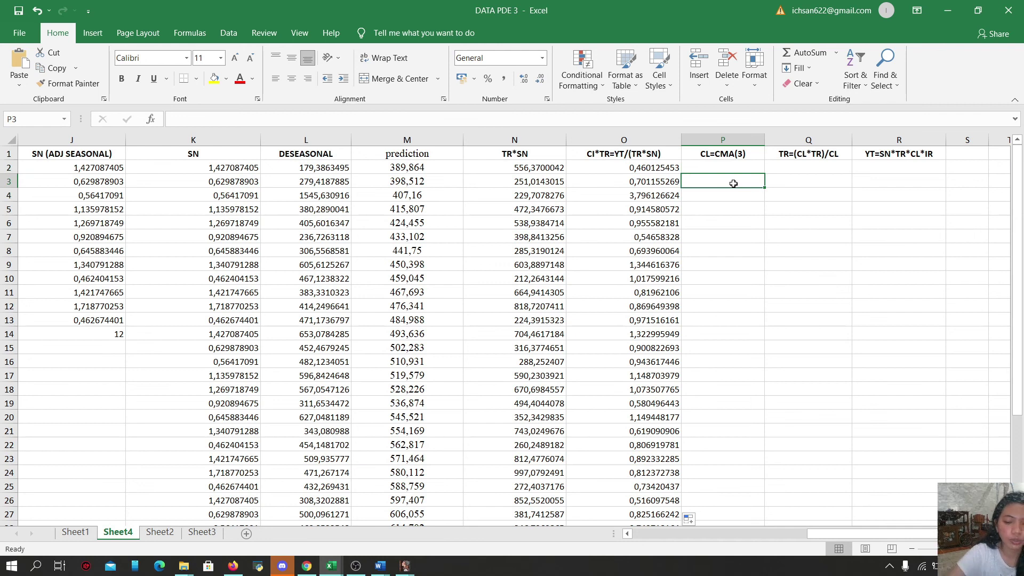
pyautogui.write('=AVERA')
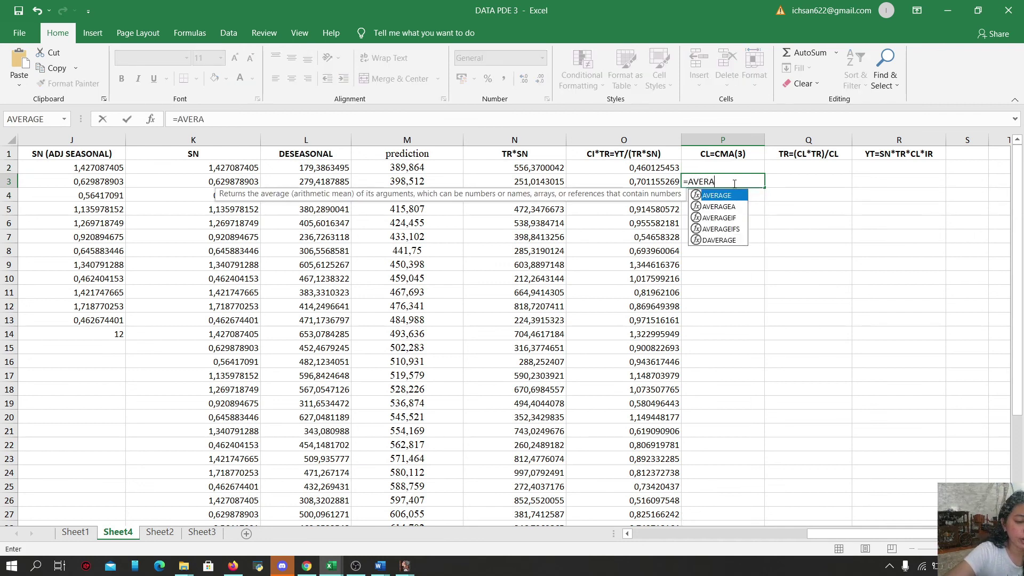
pyautogui.write('GE(')
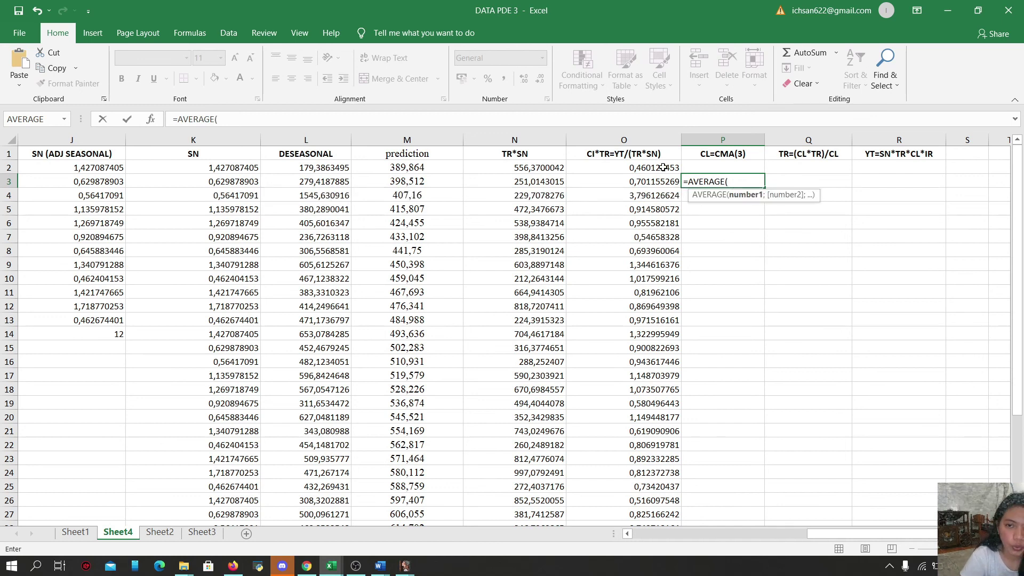
pyautogui.moveTo(663, 167); pyautogui.dragTo(665, 193)
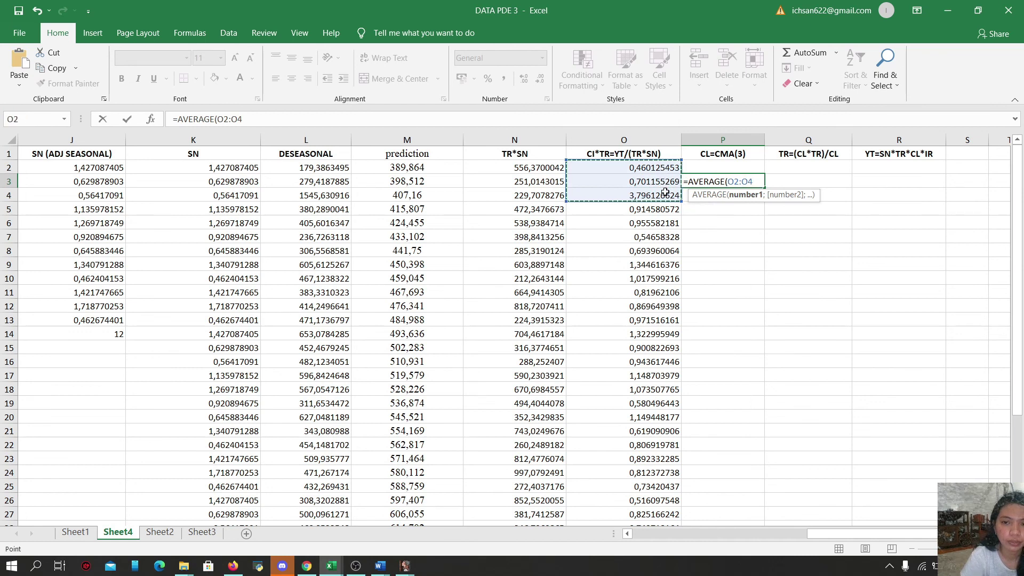
pyautogui.write(')')
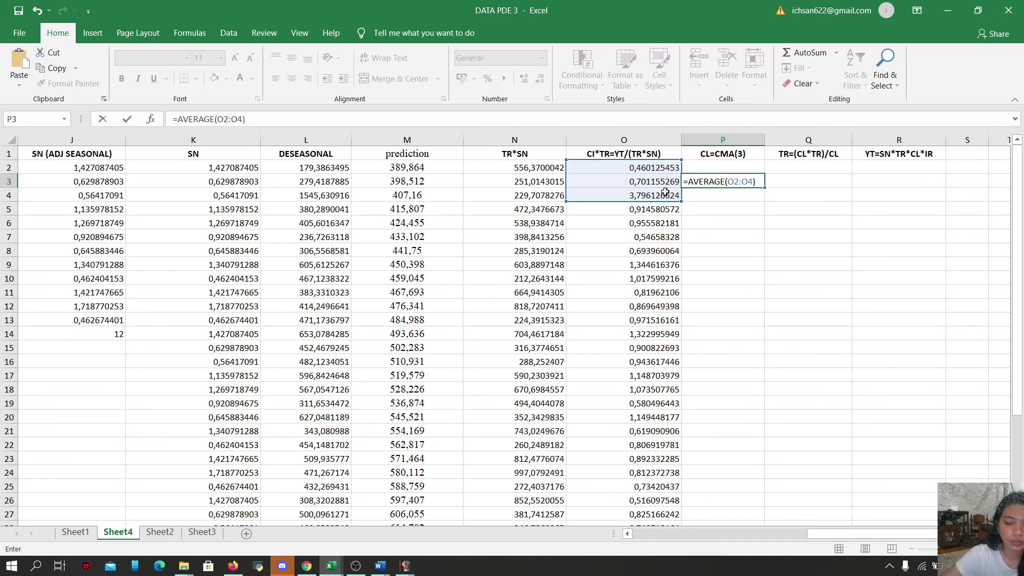
pyautogui.press('Return')
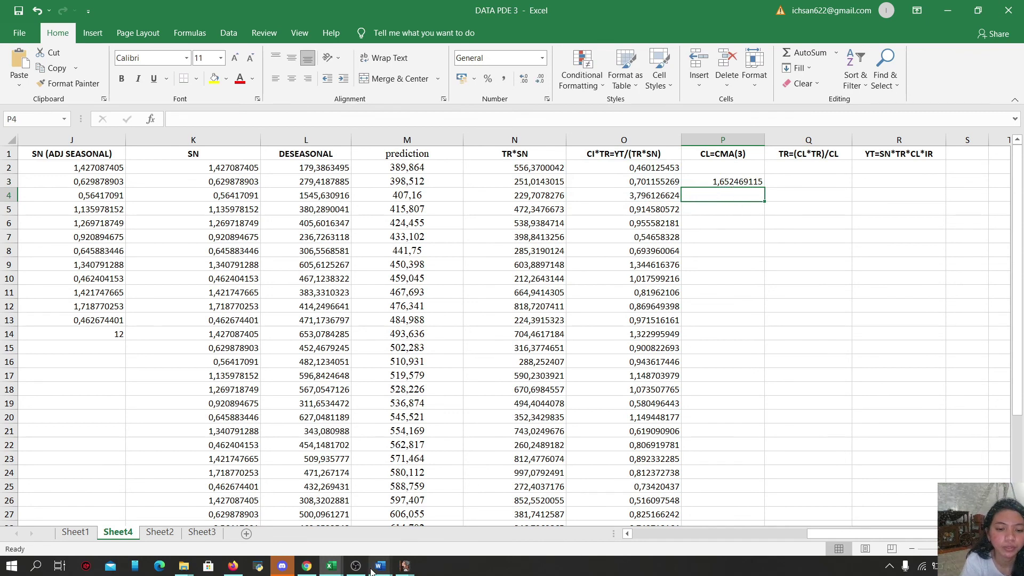
# Step: Fill the three-period average formula from cell P3 down to P37
pyautogui.click(742, 183)
pyautogui.moveTo(764, 187); pyautogui.dragTo(718, 513)
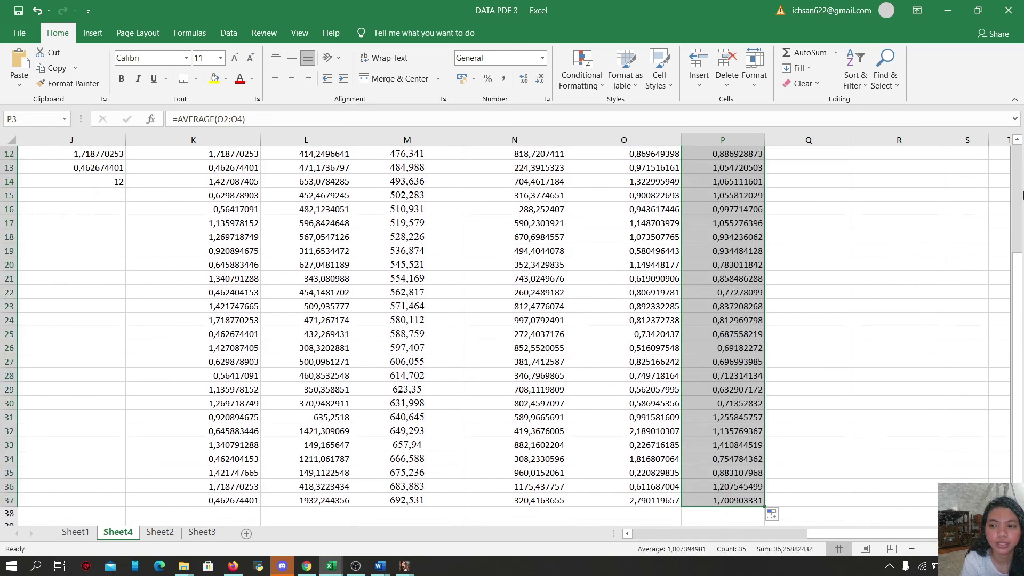
pyautogui.moveTo(1020, 191); pyautogui.dragTo(1019, 154)
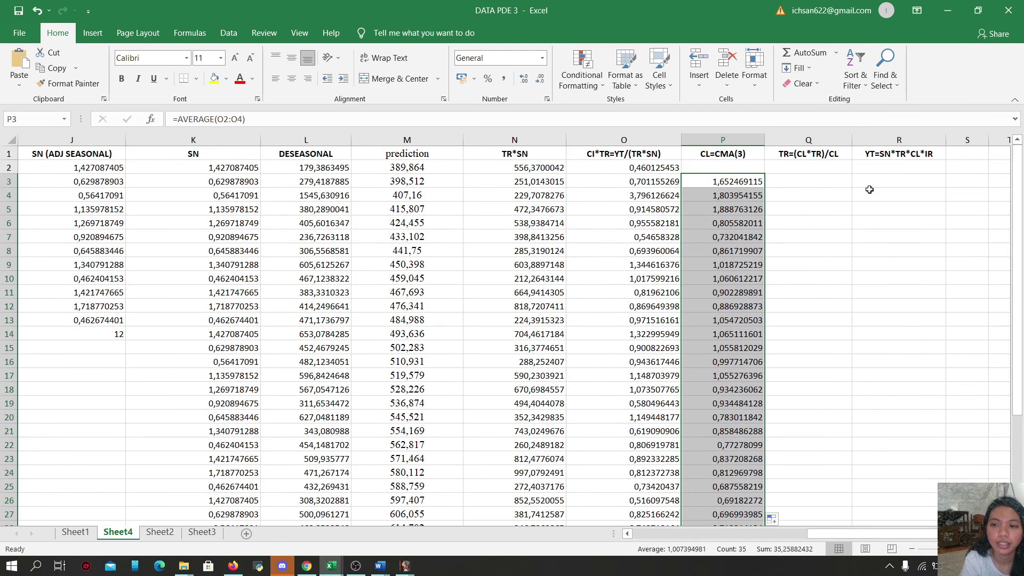
# Step: Enter the formula =O3/P3 in cell Q3 of the TR=(CL*TR)/CL column
pyautogui.click(815, 181)
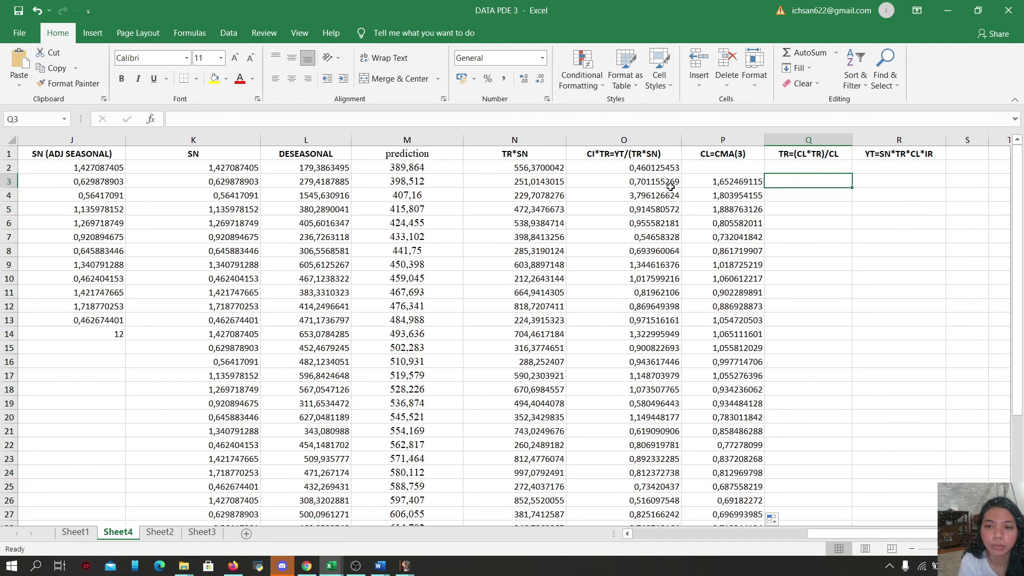
pyautogui.write('=')
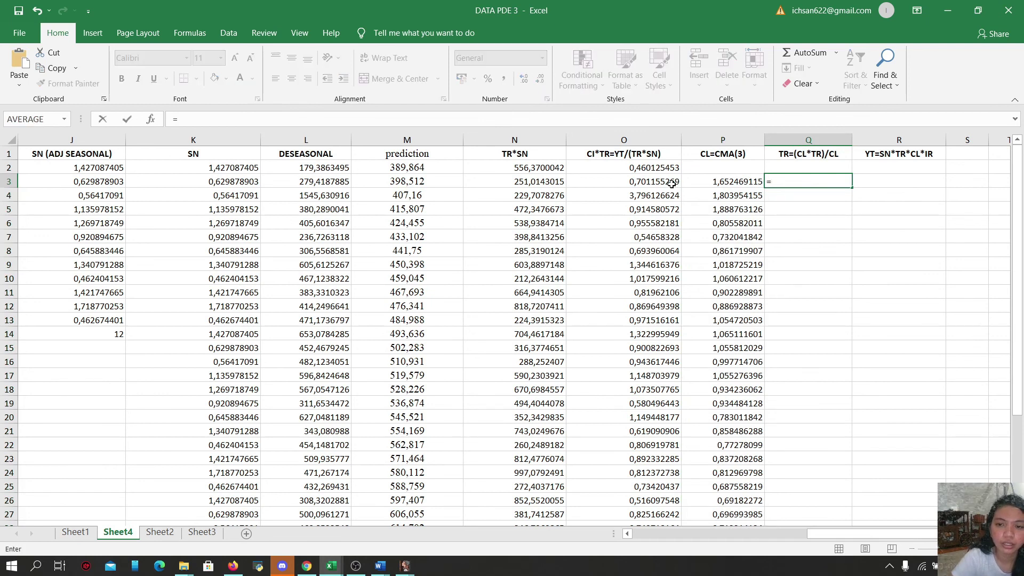
pyautogui.click(670, 182)
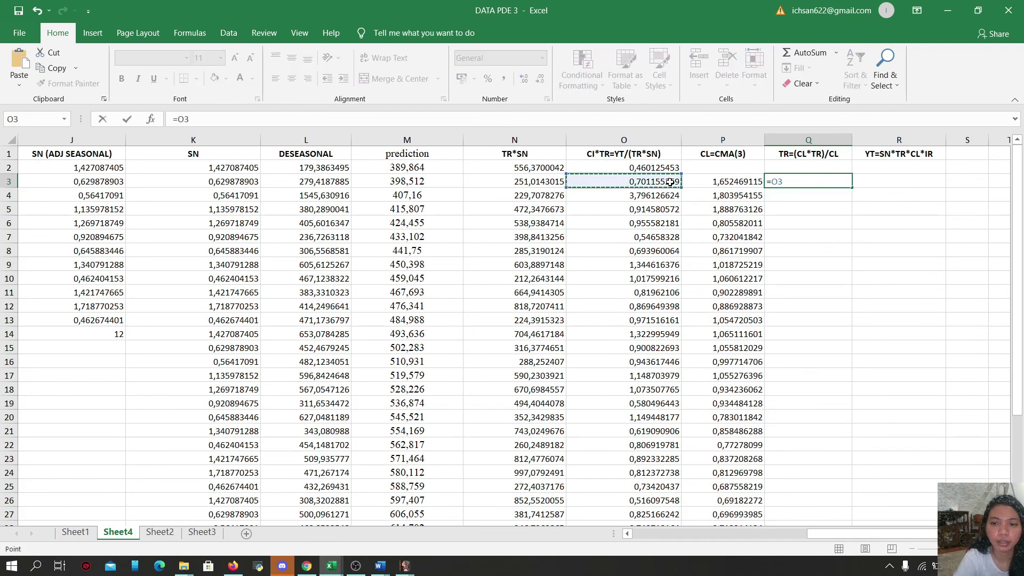
pyautogui.write('/')
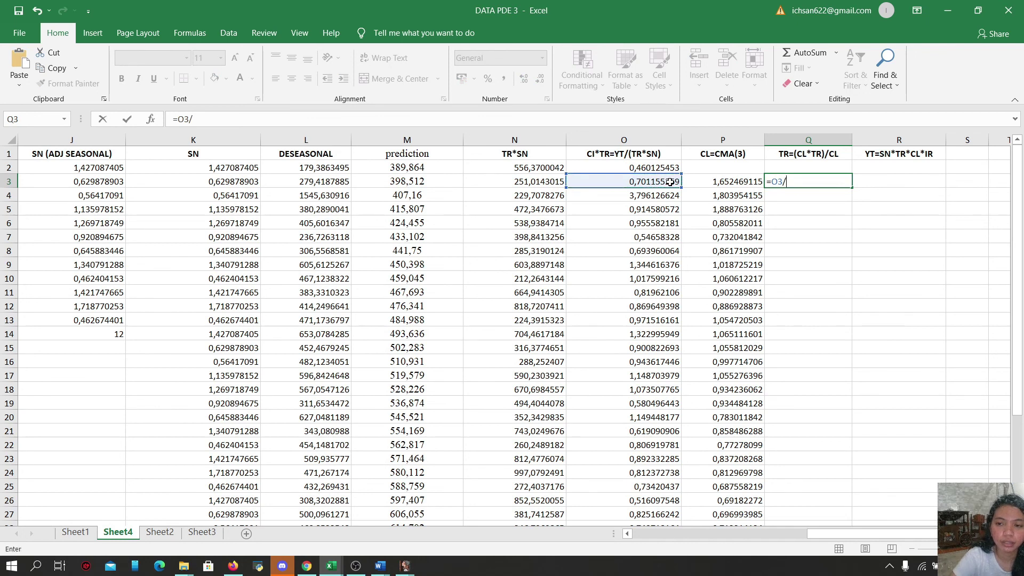
pyautogui.click(711, 182)
pyautogui.press('Return')
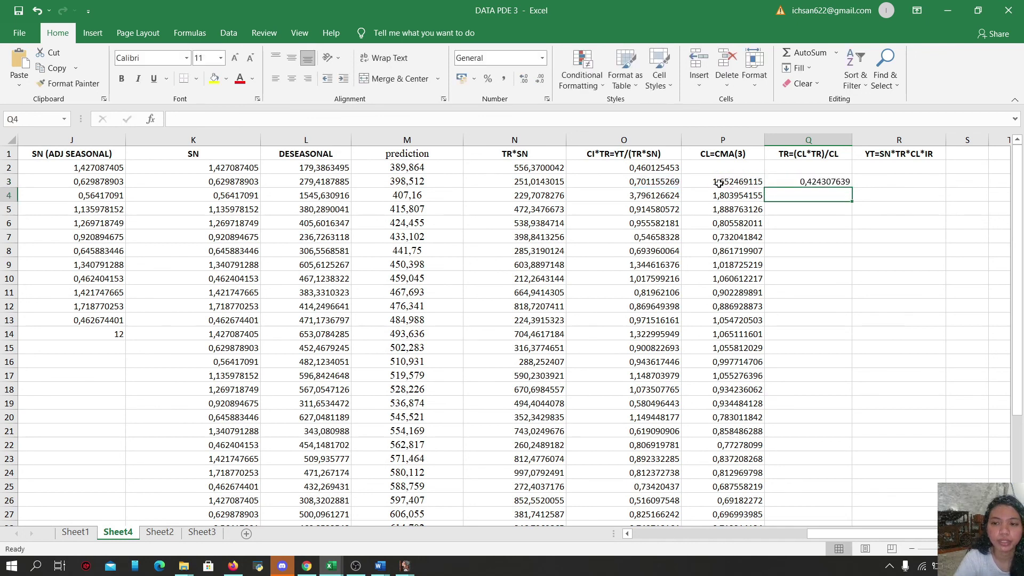
# Step: Fill the (CL*TR)/CL formula from cell Q3 down to Q37
pyautogui.click(799, 184)
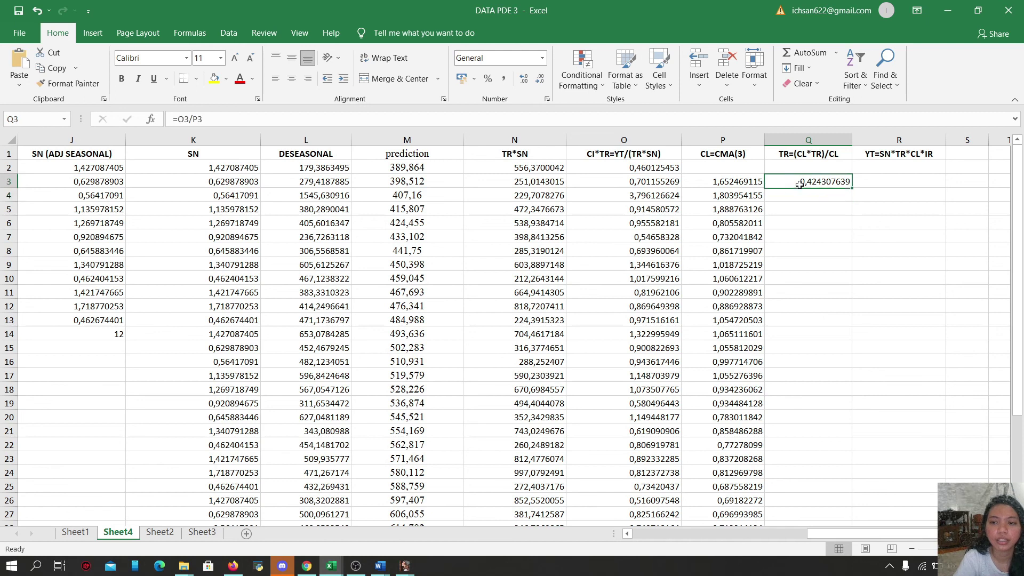
pyautogui.moveTo(851, 188); pyautogui.dragTo(808, 502)
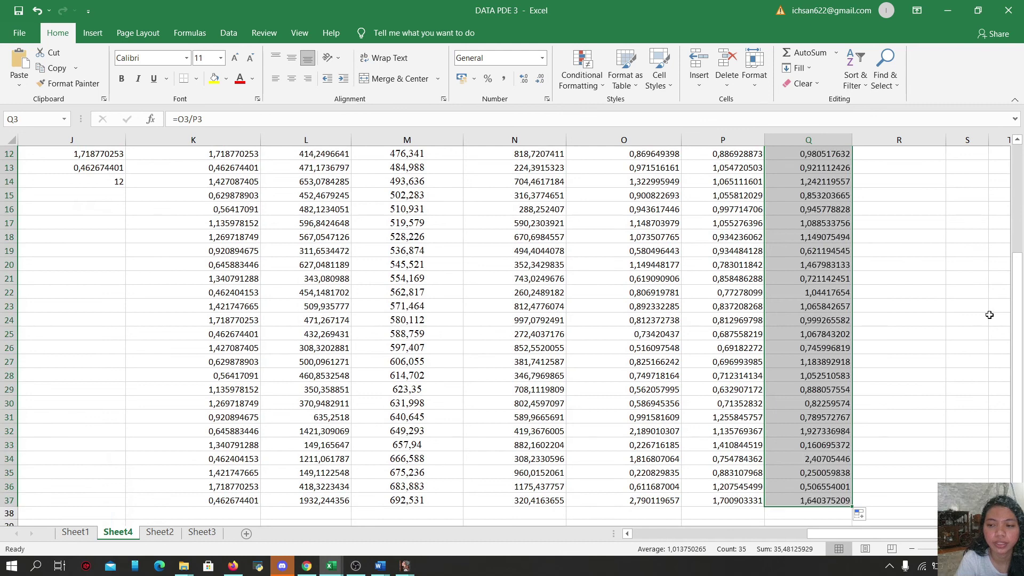
pyautogui.click(1021, 215)
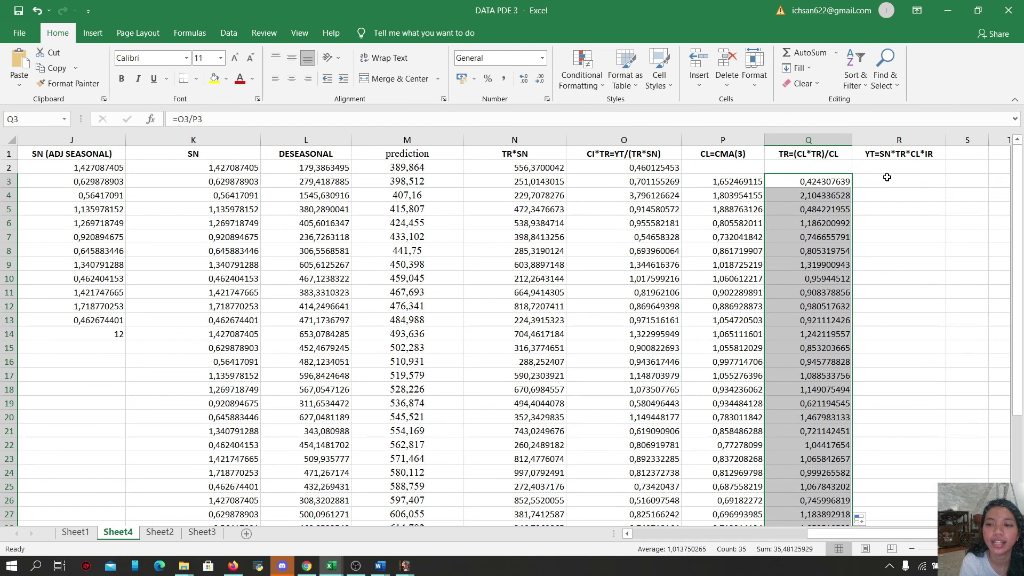
# Step: Enter the formula =K3*M3*P3*Q3 in cell R3 of the YT=SN*TR*CL*IR column
pyautogui.click(887, 179)
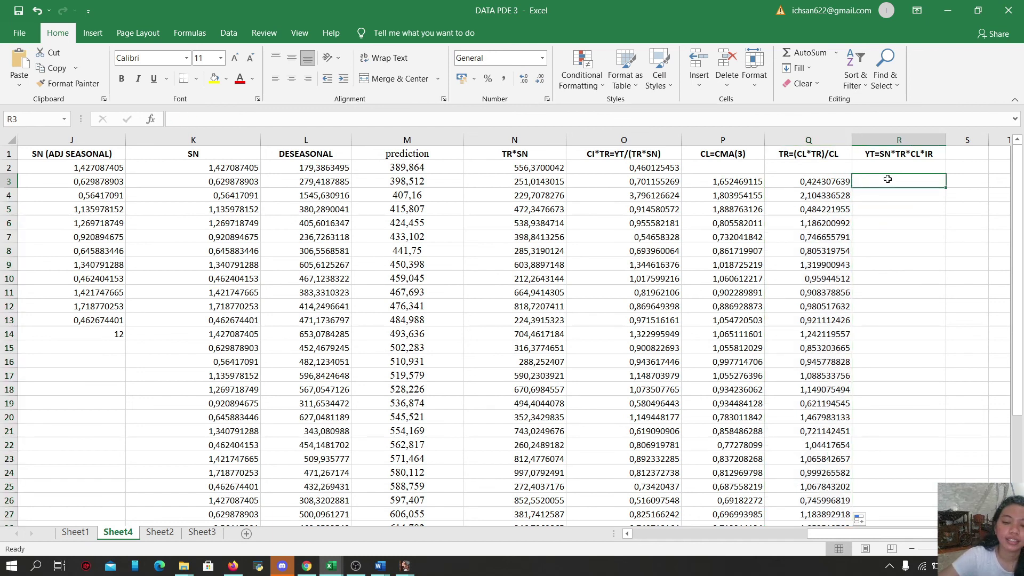
pyautogui.write('=')
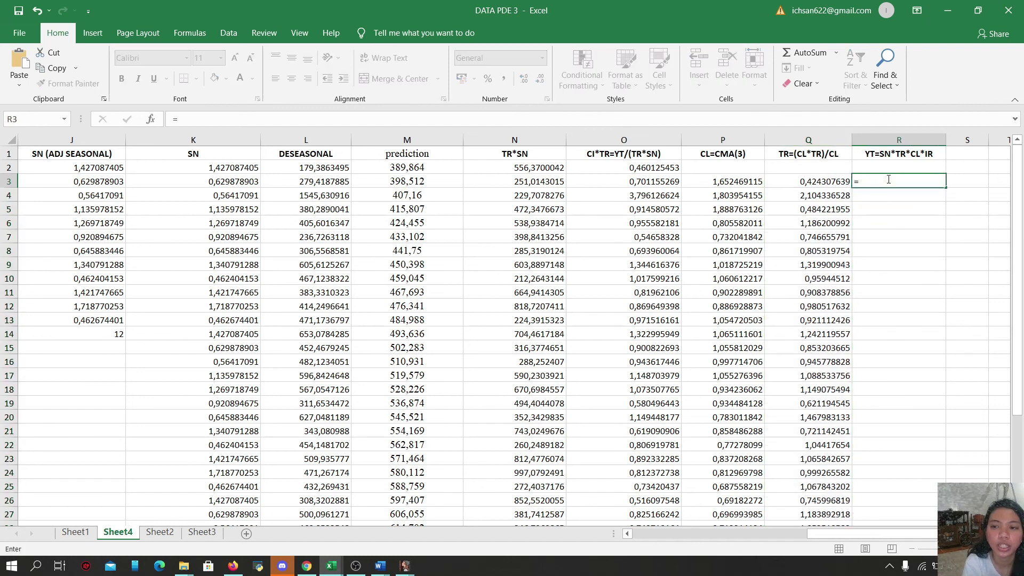
pyautogui.click(241, 182)
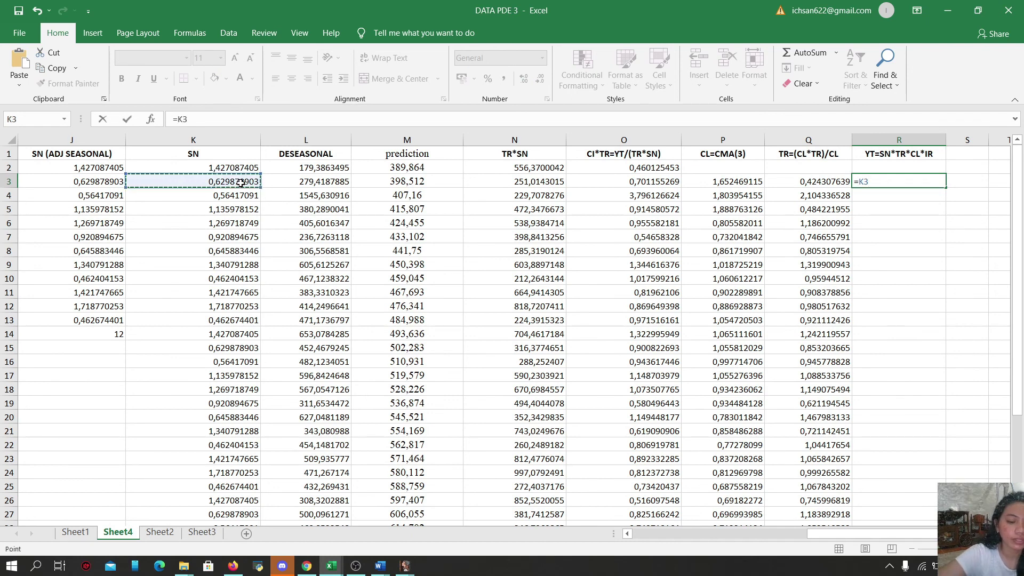
pyautogui.write('*')
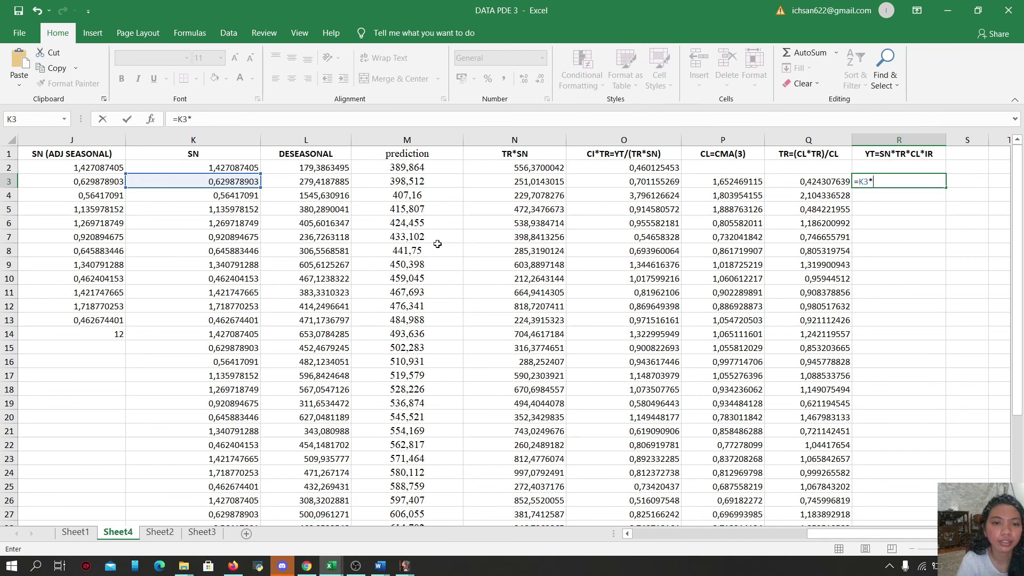
pyautogui.click(401, 184)
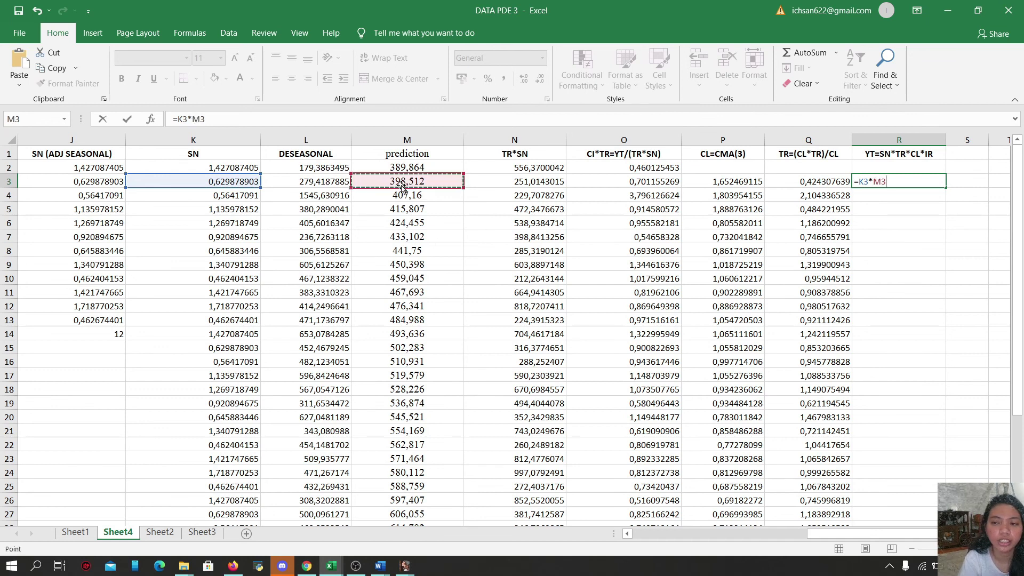
pyautogui.write('*')
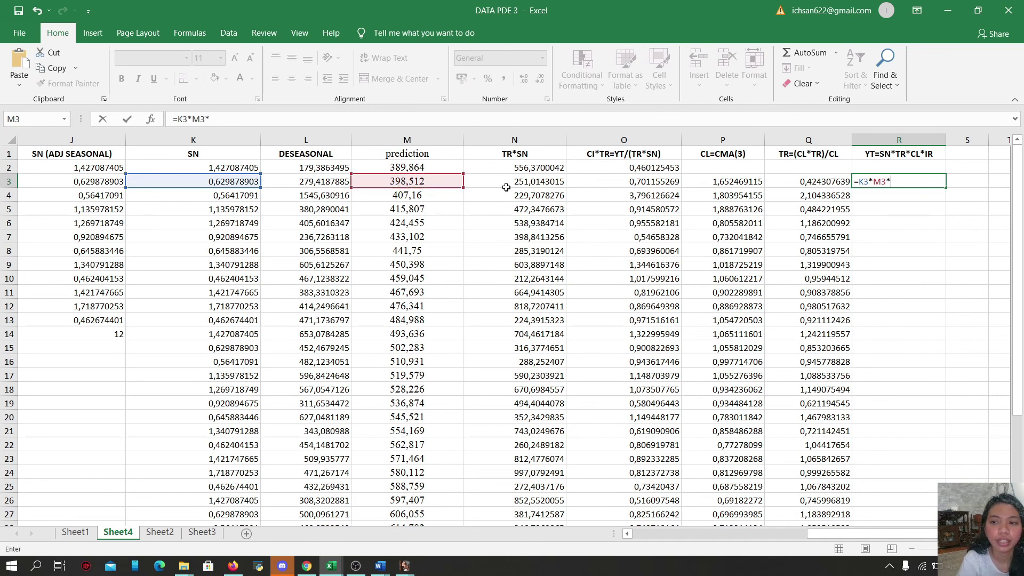
pyautogui.click(721, 185)
pyautogui.write('*')
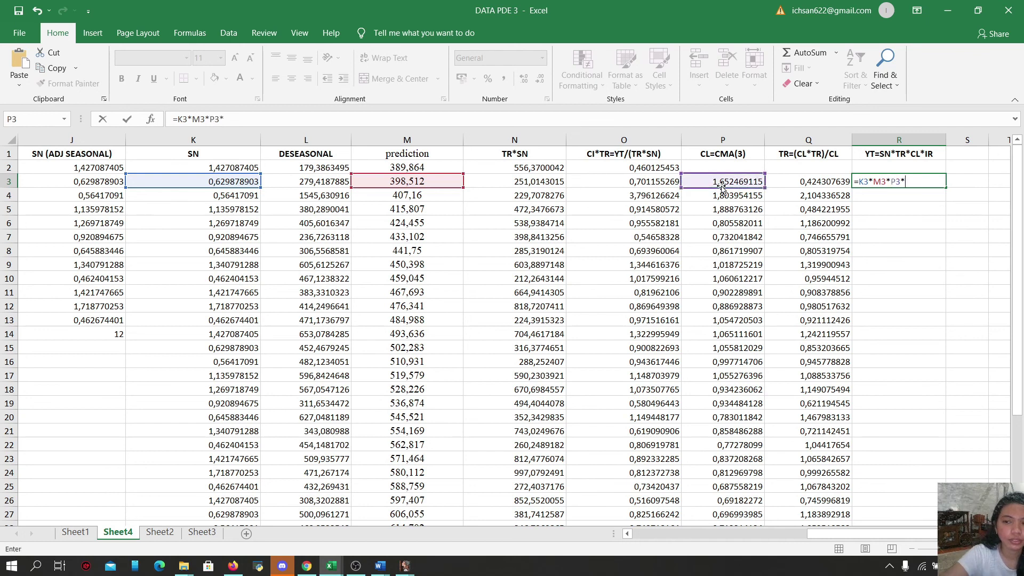
pyautogui.click(795, 185)
pyautogui.press('Return')
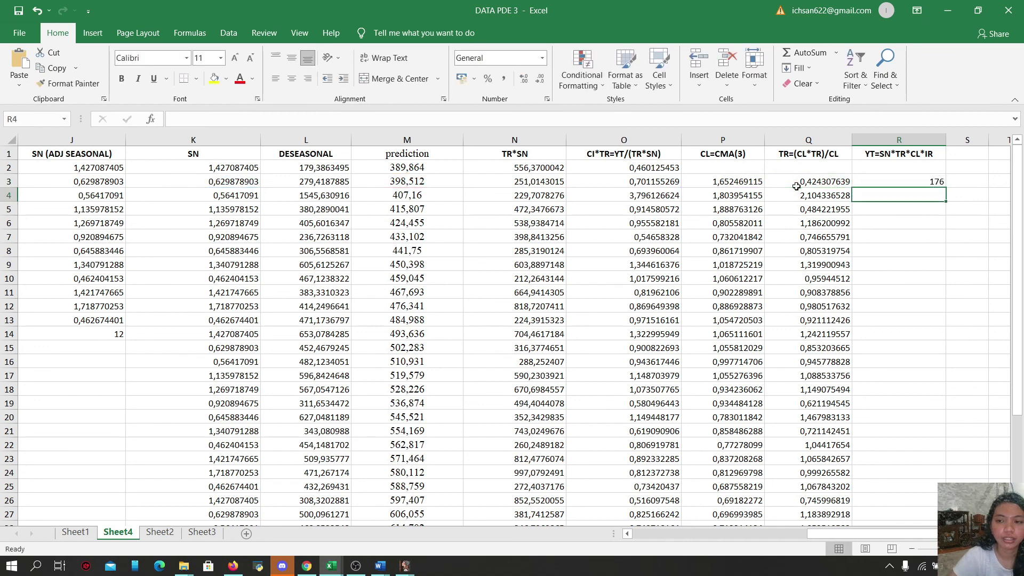
# Step: Fill the SN*TR*CL*IR formula from cell R3 down to R37 and compare the results with the original Yt column
pyautogui.click(885, 183)
pyautogui.moveTo(945, 188); pyautogui.dragTo(923, 506)
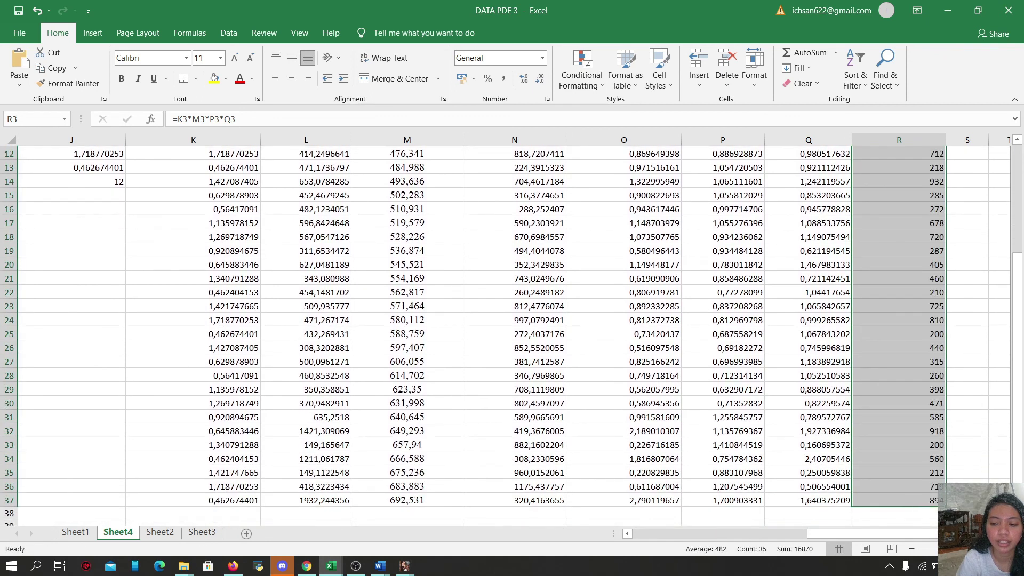
pyautogui.hscroll(-10, 512, 330)
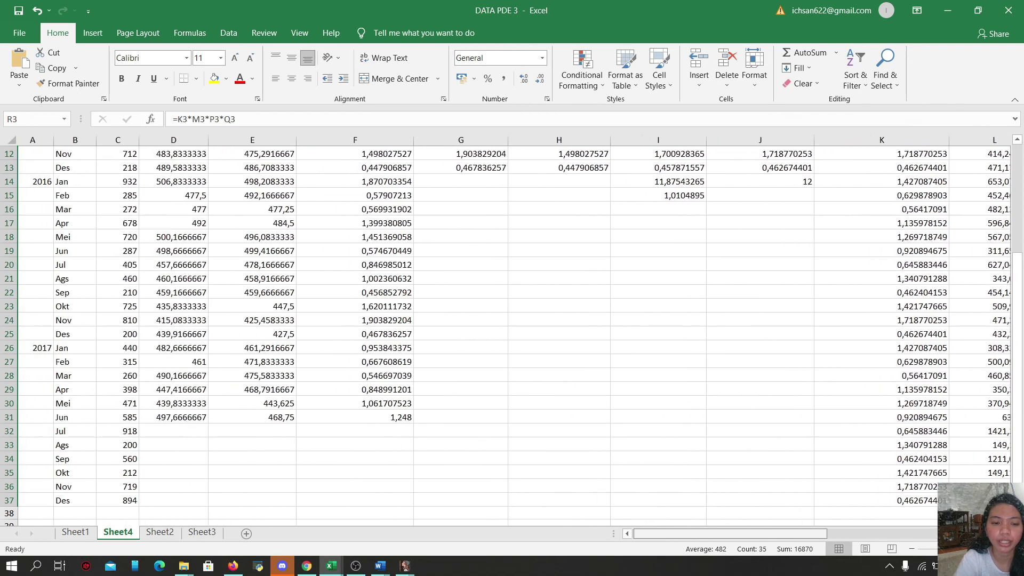
pyautogui.hscroll(10, 512, 331)
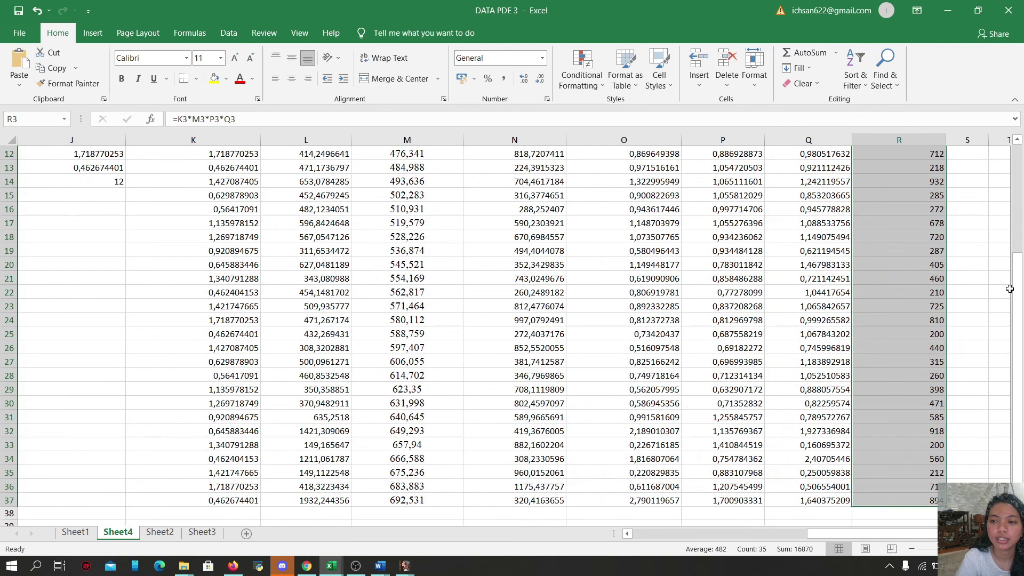
pyautogui.moveTo(1016, 288); pyautogui.dragTo(1019, 176)
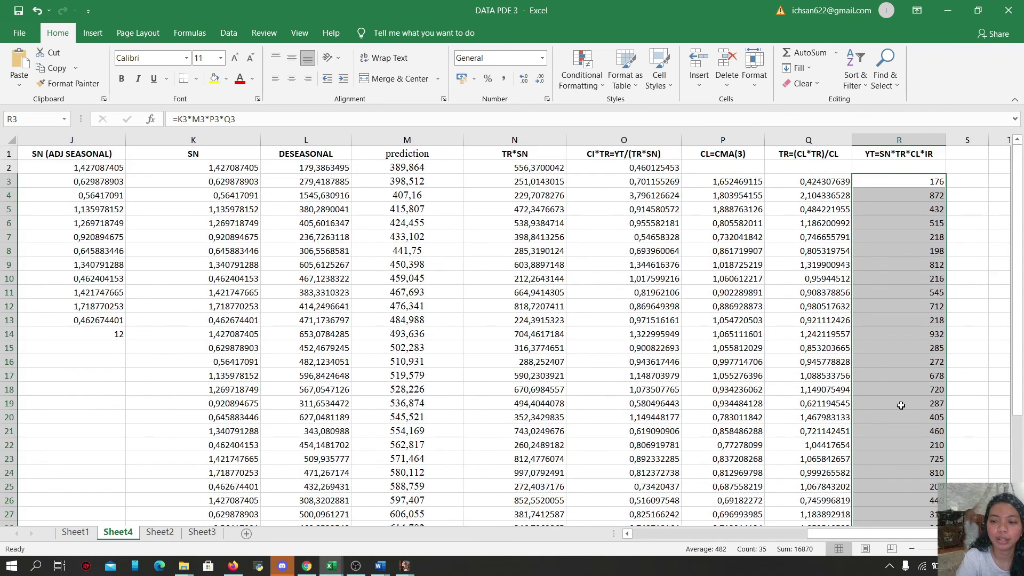
pyautogui.moveTo(907, 533); pyautogui.dragTo(724, 564)
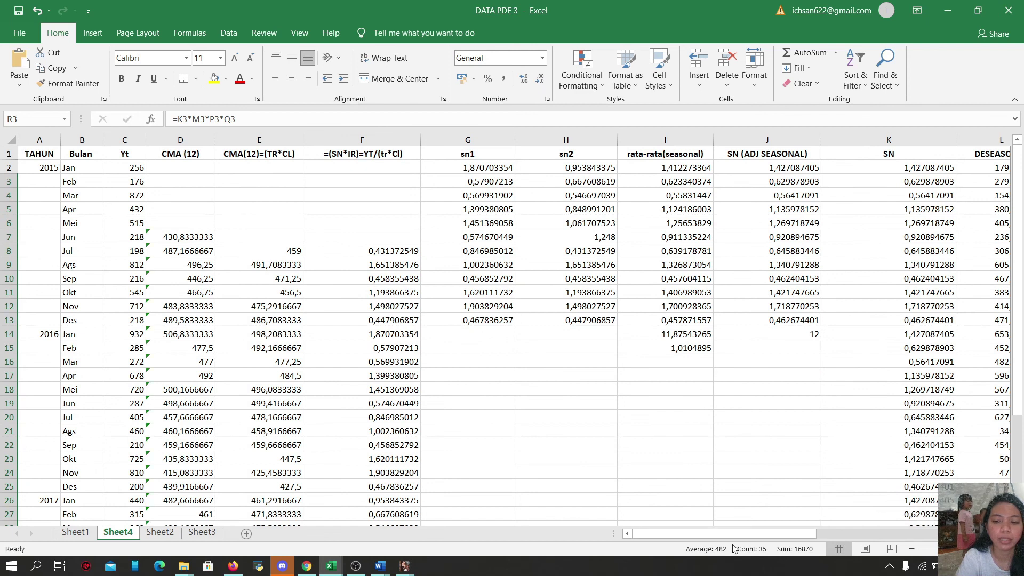
pyautogui.moveTo(805, 533); pyautogui.dragTo(981, 534)
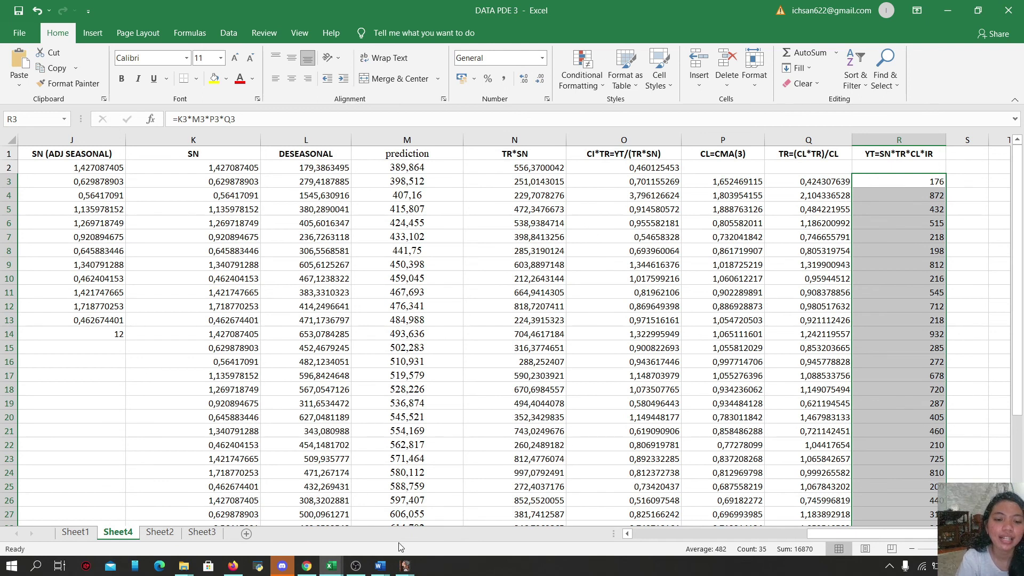
pyautogui.moveTo(365, 570)
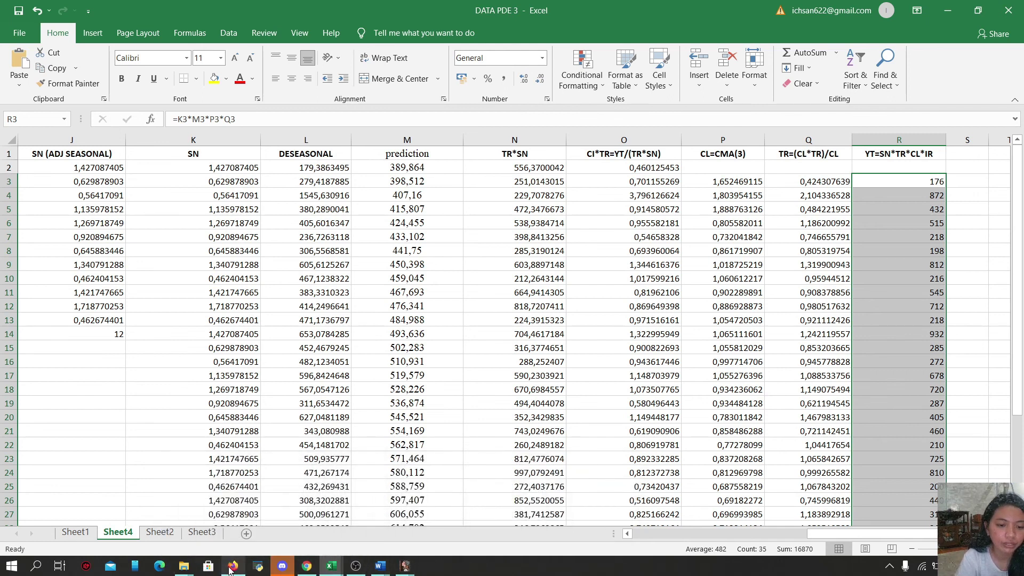
pyautogui.click(356, 566)
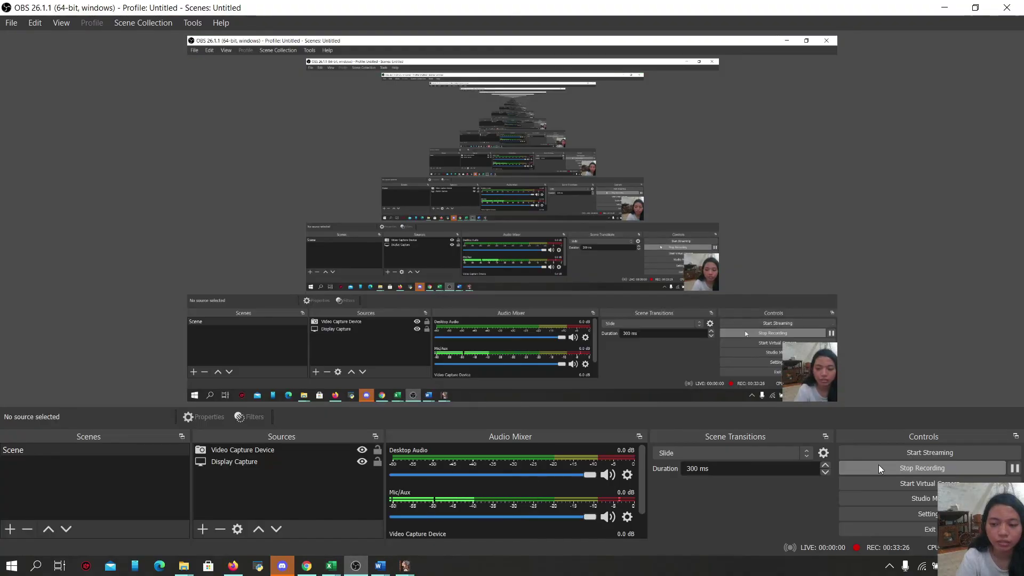